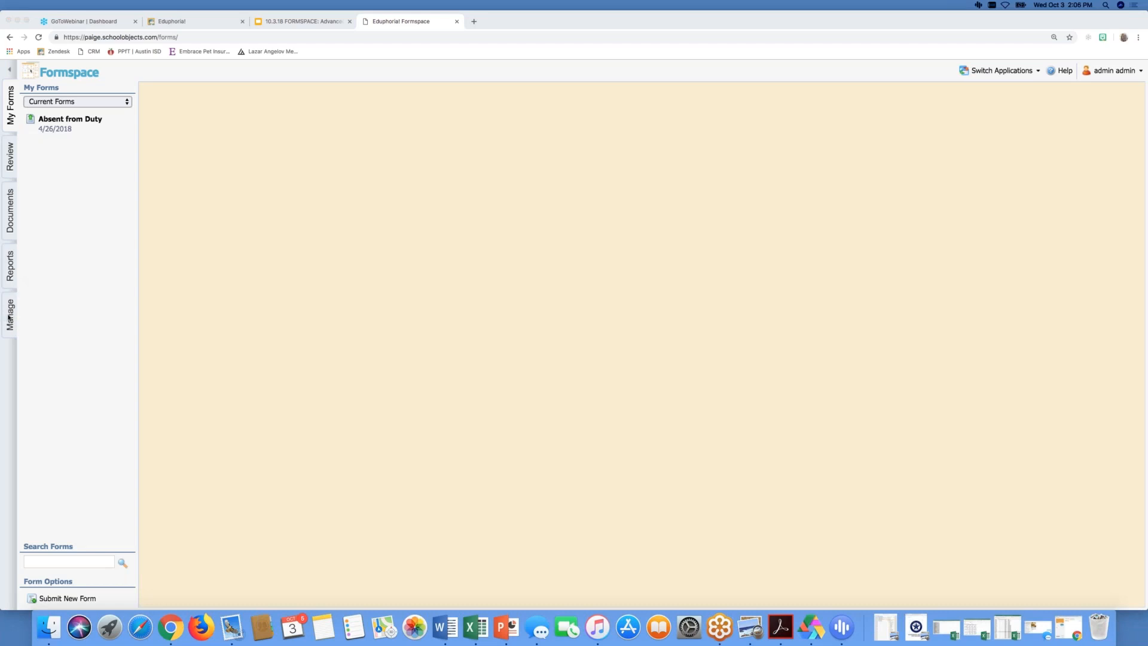
- Open the Absent from Duty form for editing from the general district forms in form management
{"action": "left_click", "coordinate": [10, 317]}
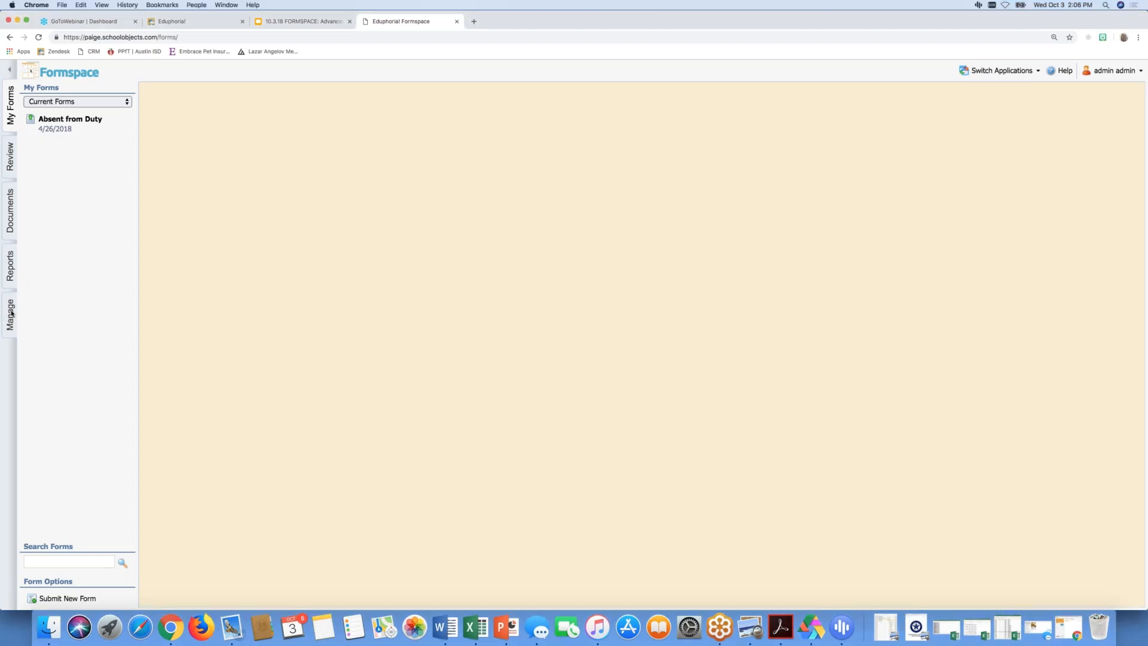
{"action": "left_click", "coordinate": [11, 313]}
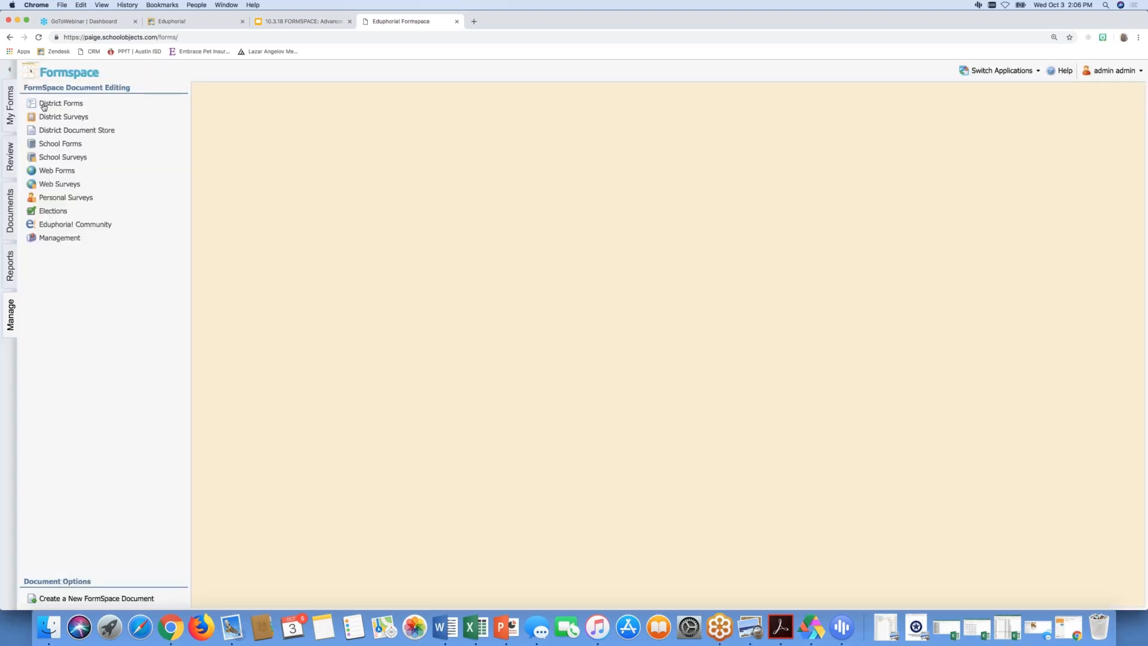
{"action": "left_click", "coordinate": [44, 105]}
{"action": "left_click", "coordinate": [48, 117]}
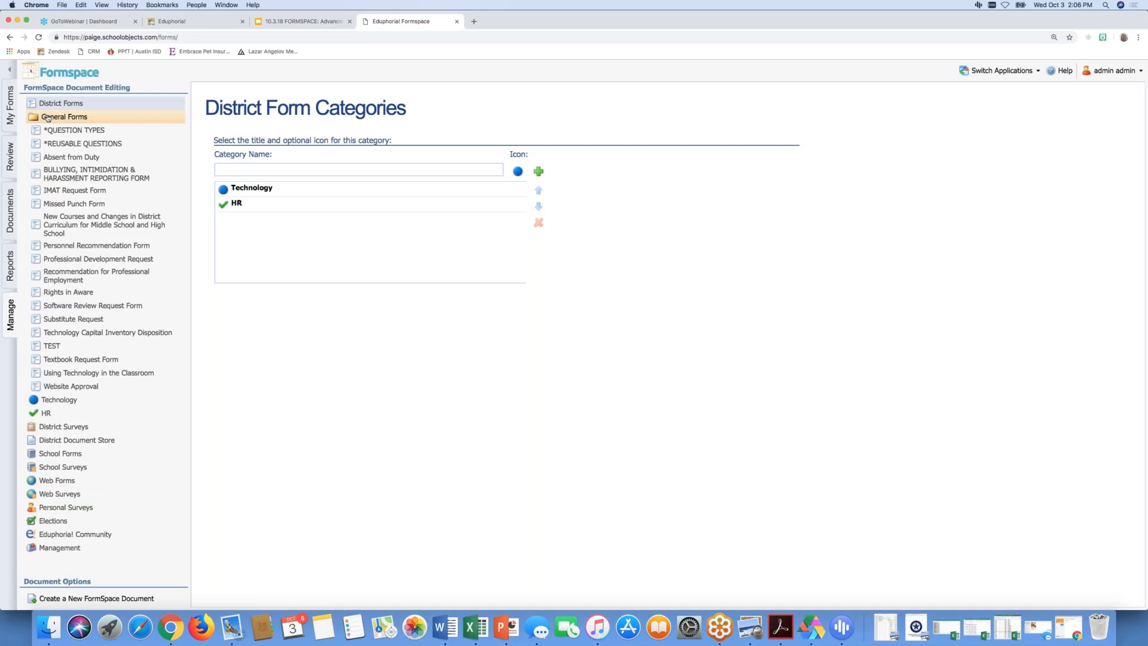
{"action": "left_click", "coordinate": [58, 159]}
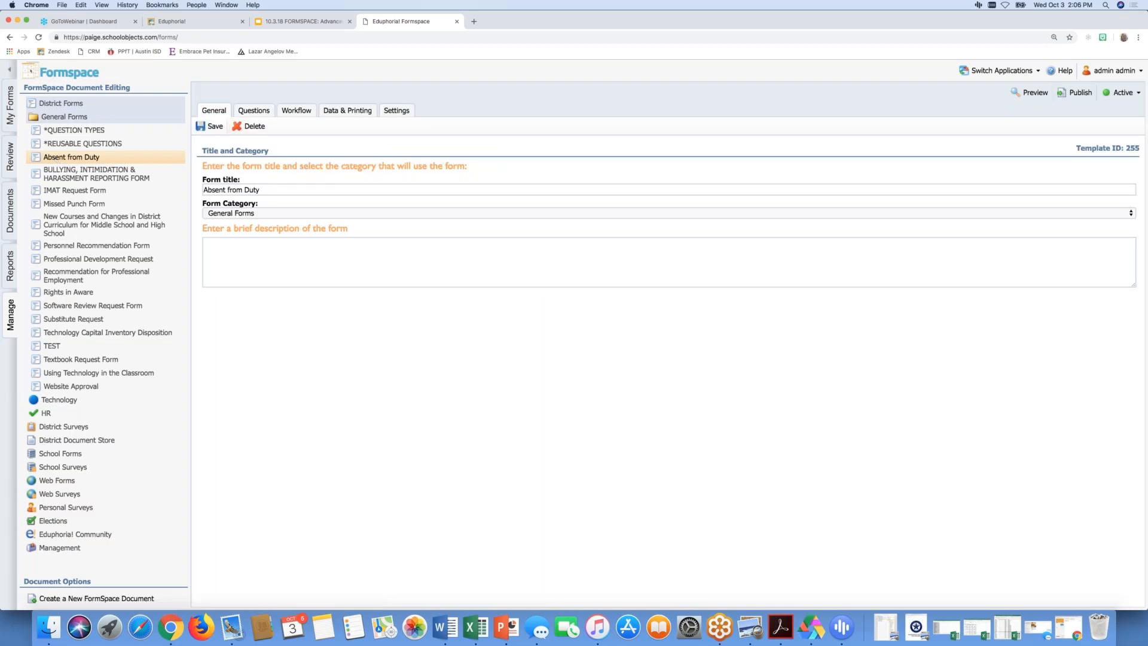
- Review the Absent from Duty form's questions and open its default workflow for editing
{"action": "left_click", "coordinate": [254, 112]}
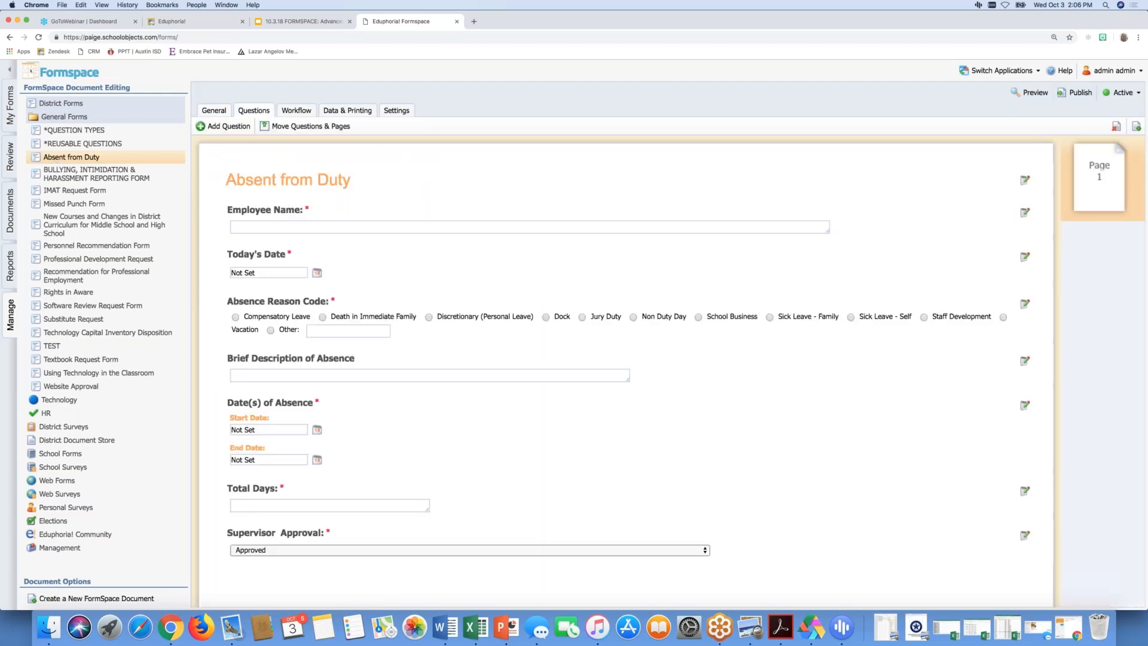
{"action": "scroll", "coordinate": [471, 407], "scroll_direction": "down", "scroll_amount": 5}
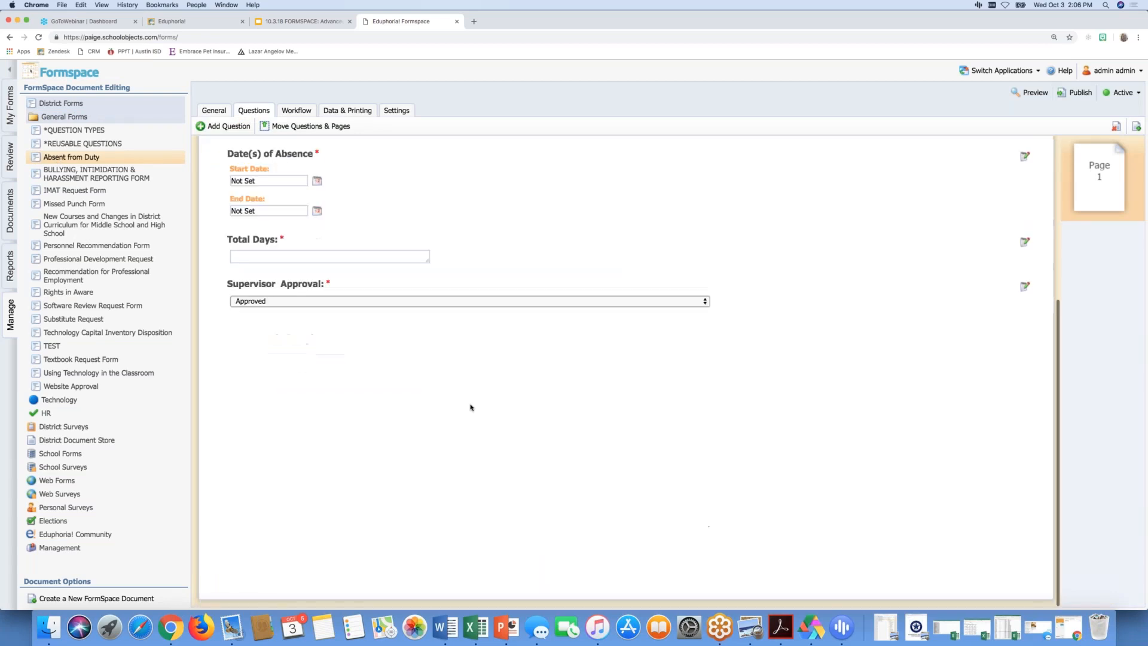
{"action": "scroll", "coordinate": [471, 407], "scroll_direction": "up", "scroll_amount": 5}
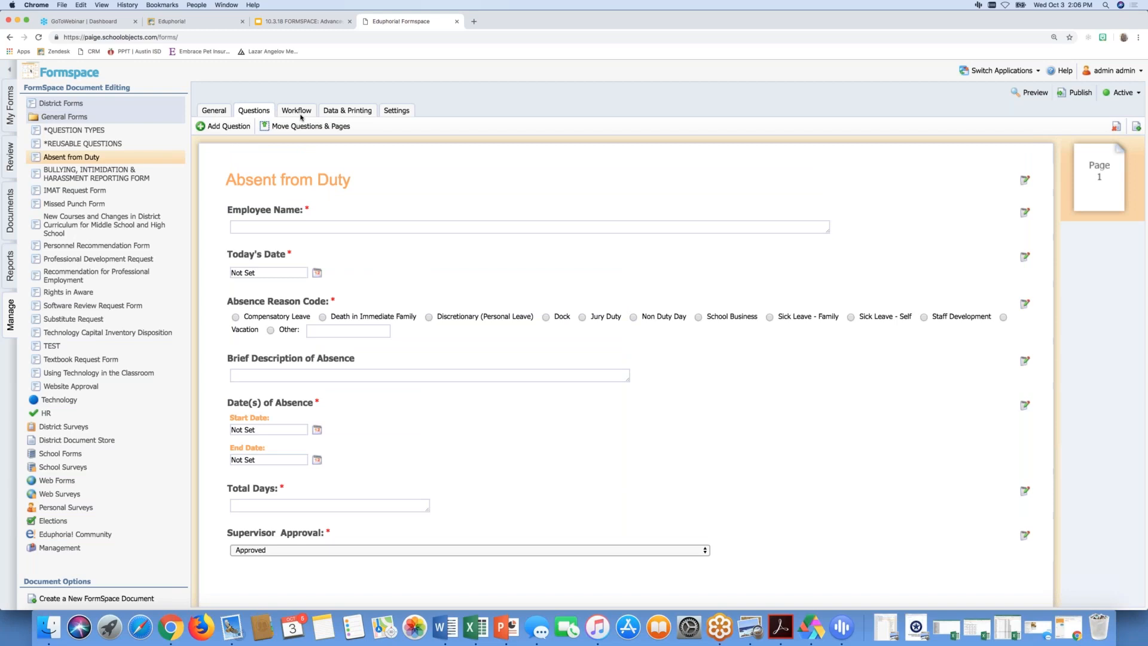
{"action": "key", "text": "super+equal"}
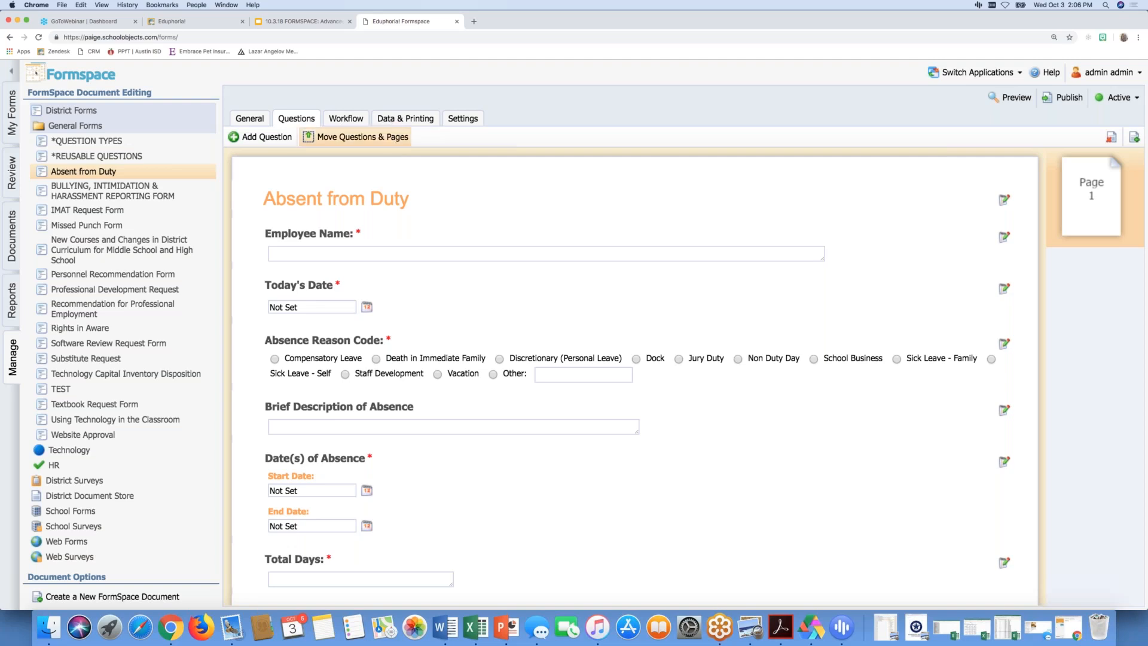
{"action": "key", "text": "super+equal"}
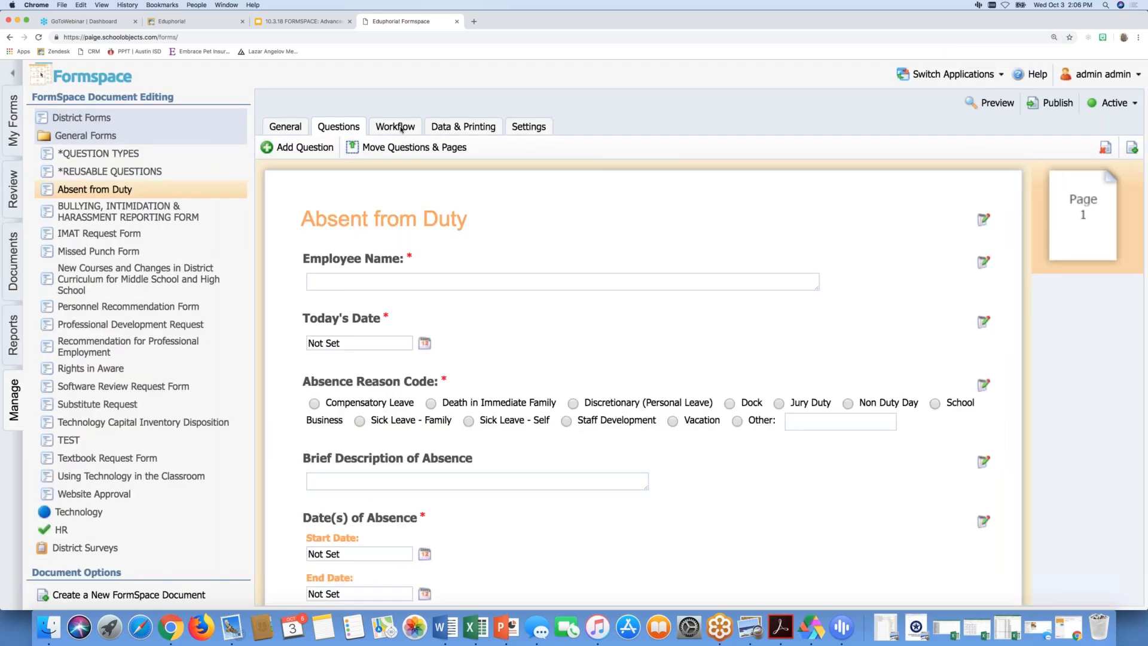
{"action": "left_click", "coordinate": [401, 129]}
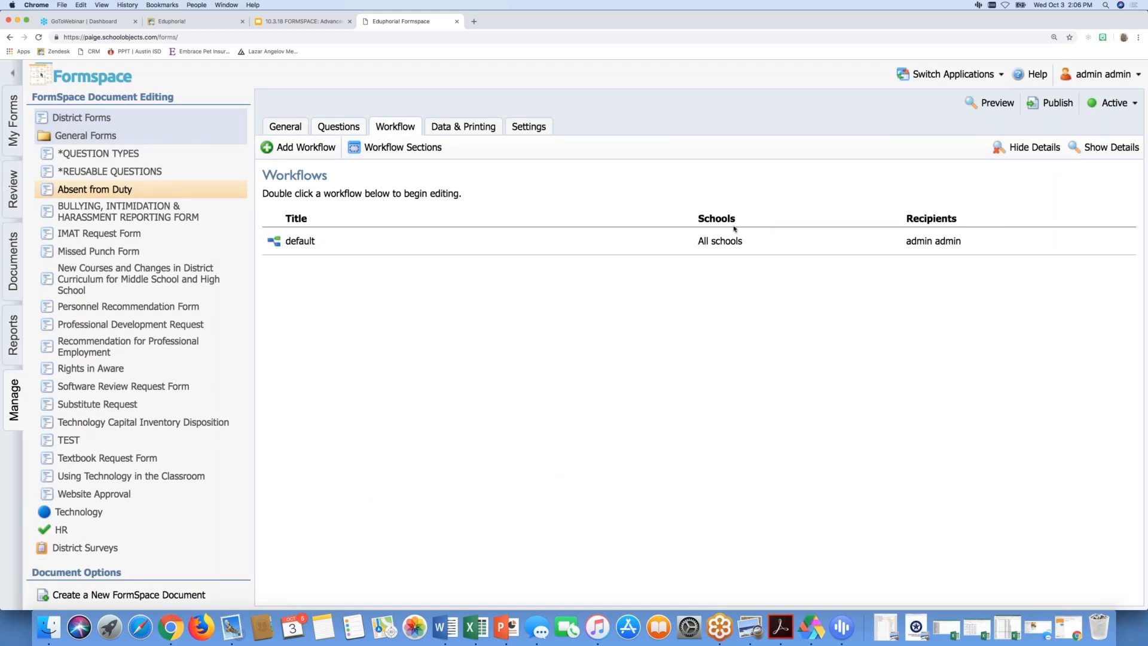
{"action": "double_click", "coordinate": [299, 242]}
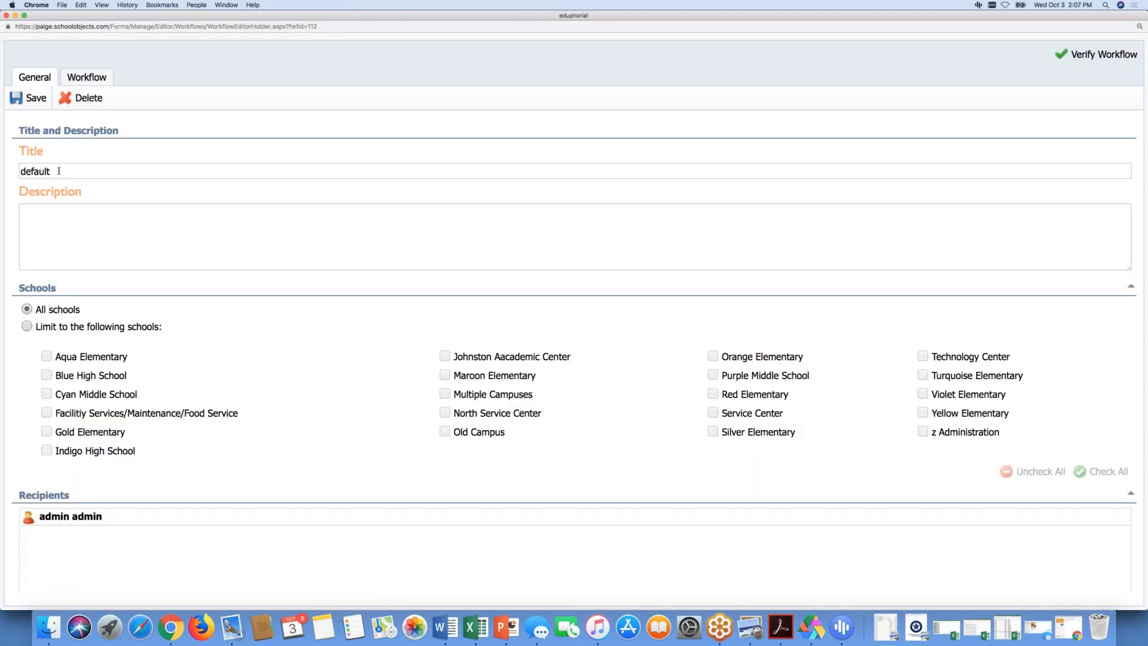
- Rename the workflow as "Absence from Duty" and save it
{"action": "double_click", "coordinate": [58, 171]}
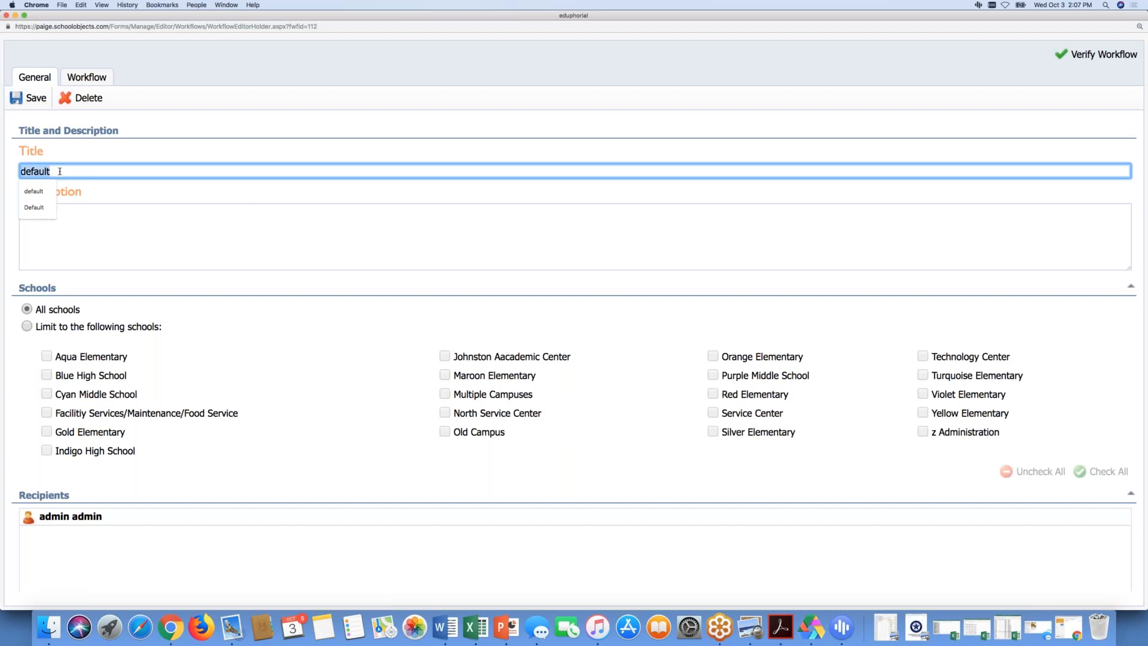
{"action": "type", "text": "Absenc"}
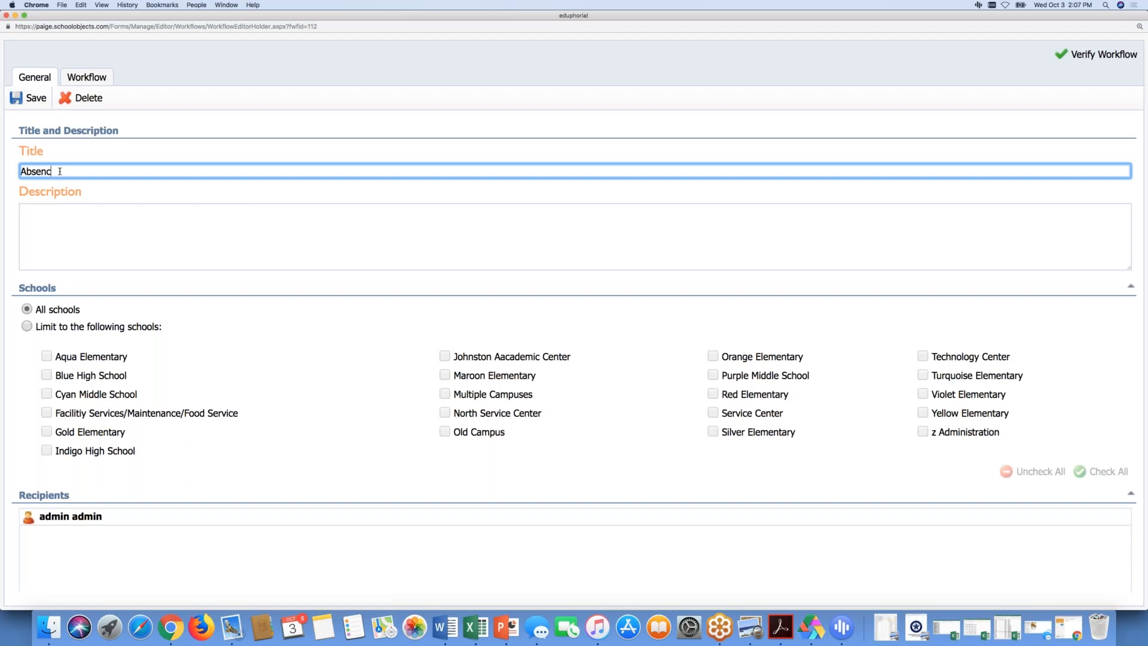
{"action": "type", "text": "e from Duty"}
{"action": "left_click", "coordinate": [28, 99]}
{"action": "left_click", "coordinate": [43, 236]}
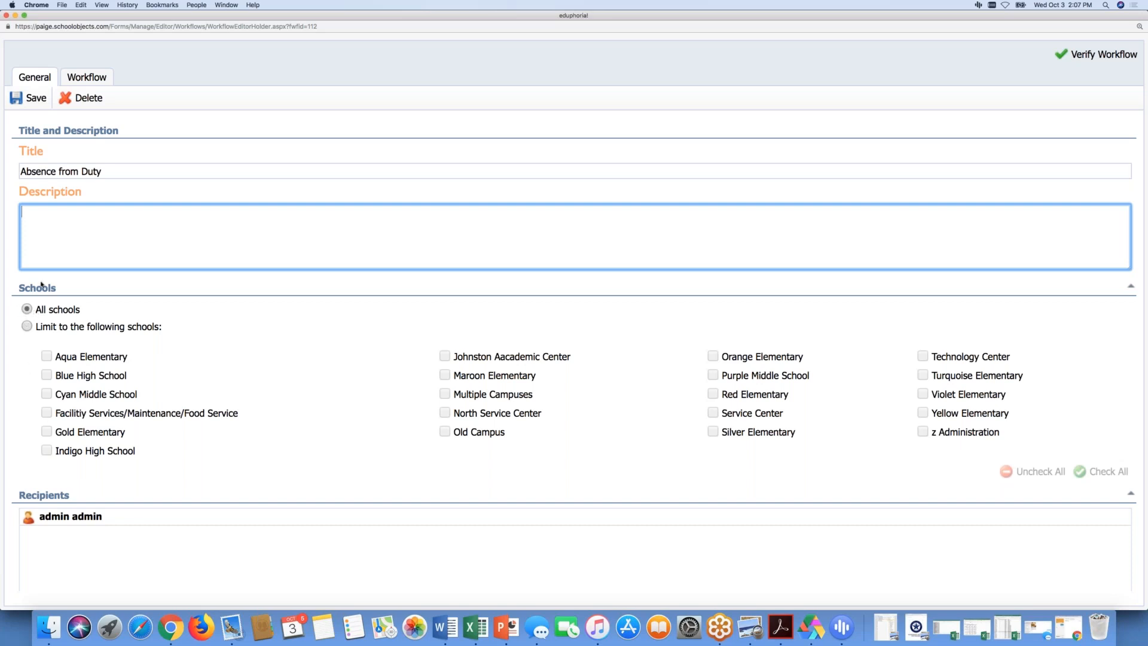
- Add an approval step to the workflow and set its approver type to Group
{"action": "left_click", "coordinate": [90, 77]}
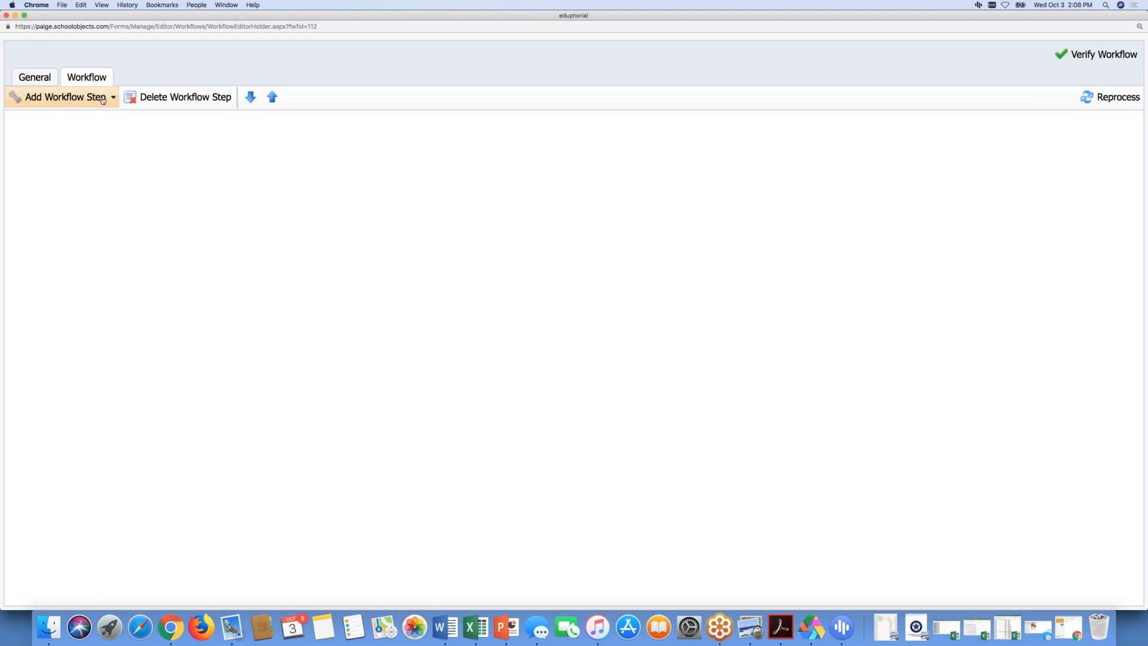
{"action": "left_click", "coordinate": [112, 98]}
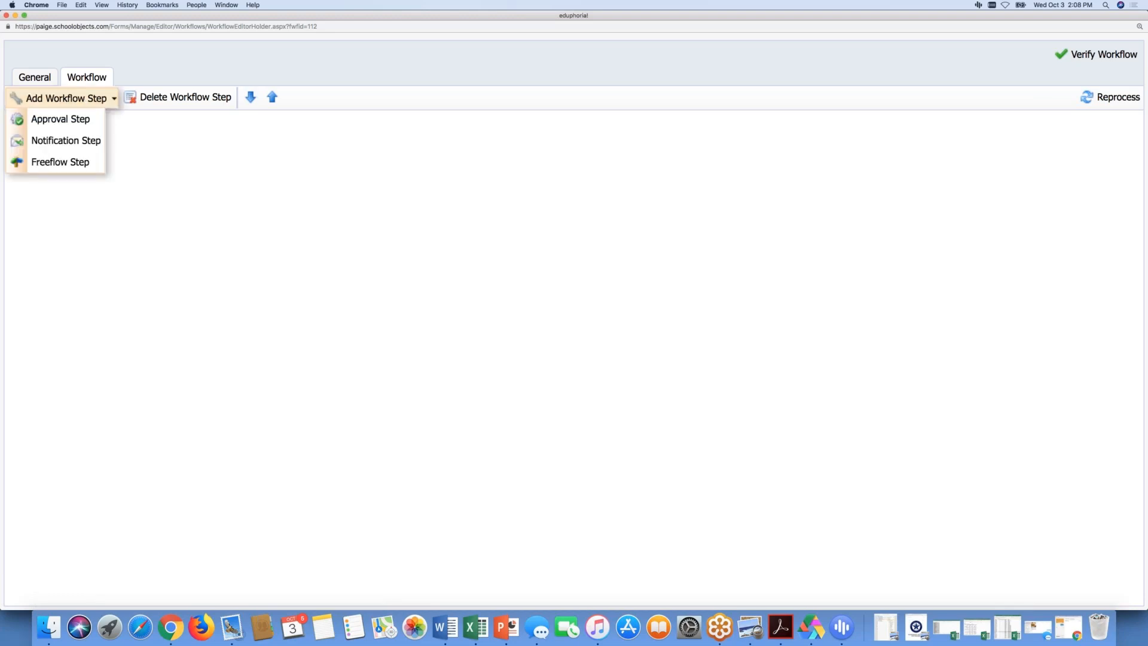
{"action": "left_click", "coordinate": [80, 120]}
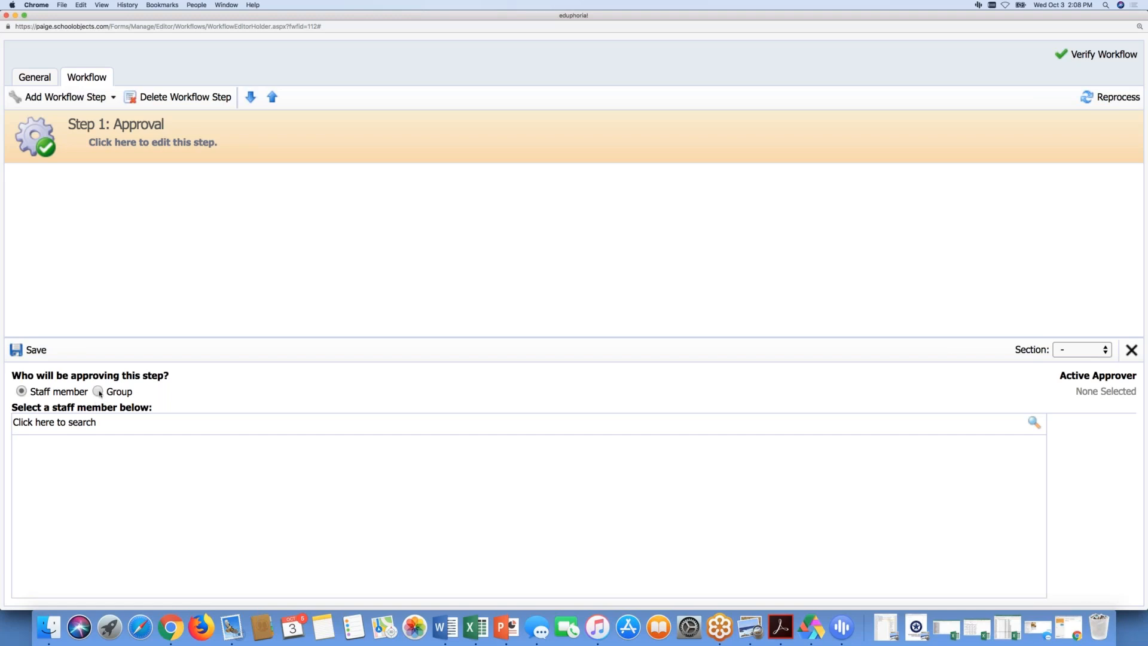
{"action": "left_click", "coordinate": [98, 391]}
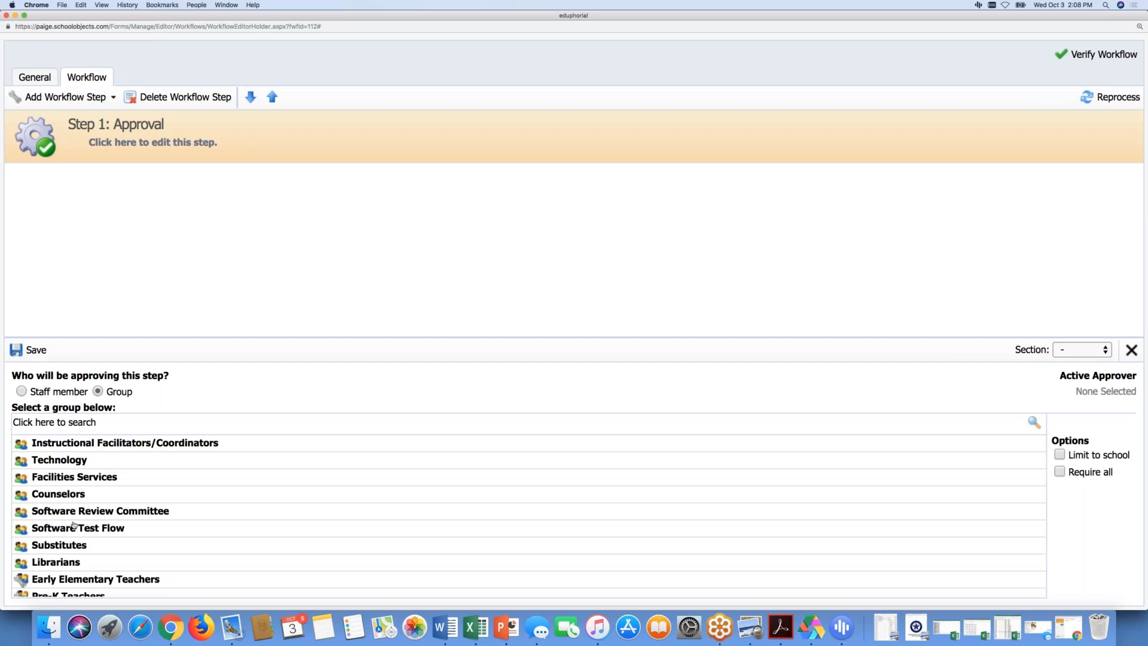
- Look through the groups available as approvers, from the custom groups to the grade-level, subject and staff position groups
{"action": "scroll", "coordinate": [73, 525], "scroll_direction": "down", "scroll_amount": 10}
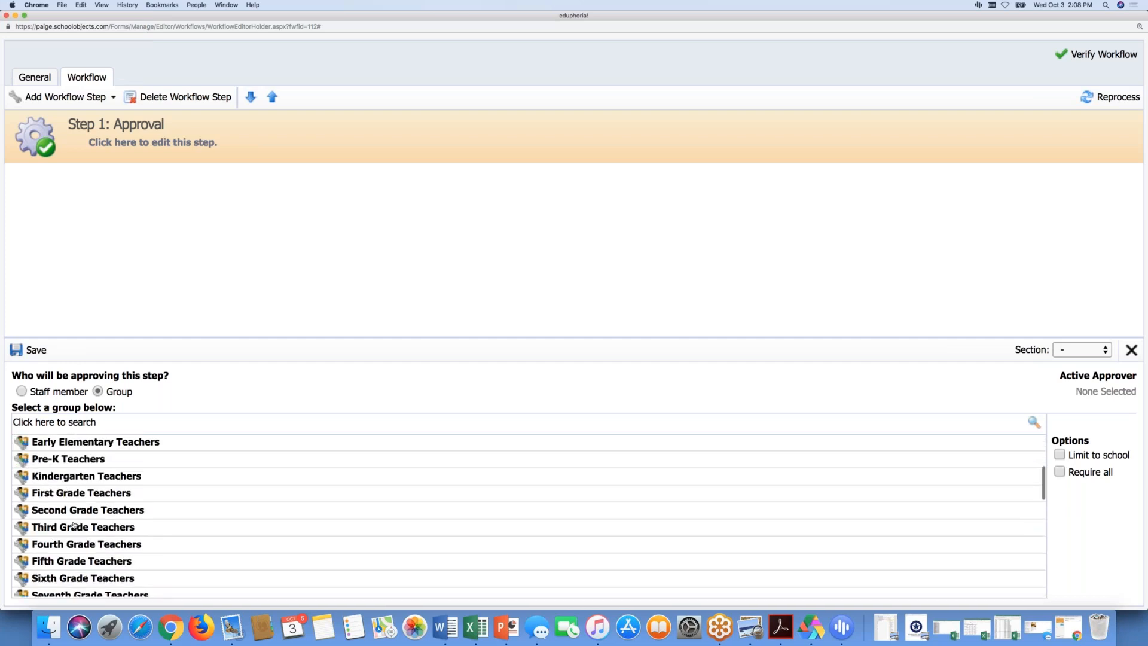
{"action": "scroll", "coordinate": [73, 525], "scroll_direction": "down", "scroll_amount": 20}
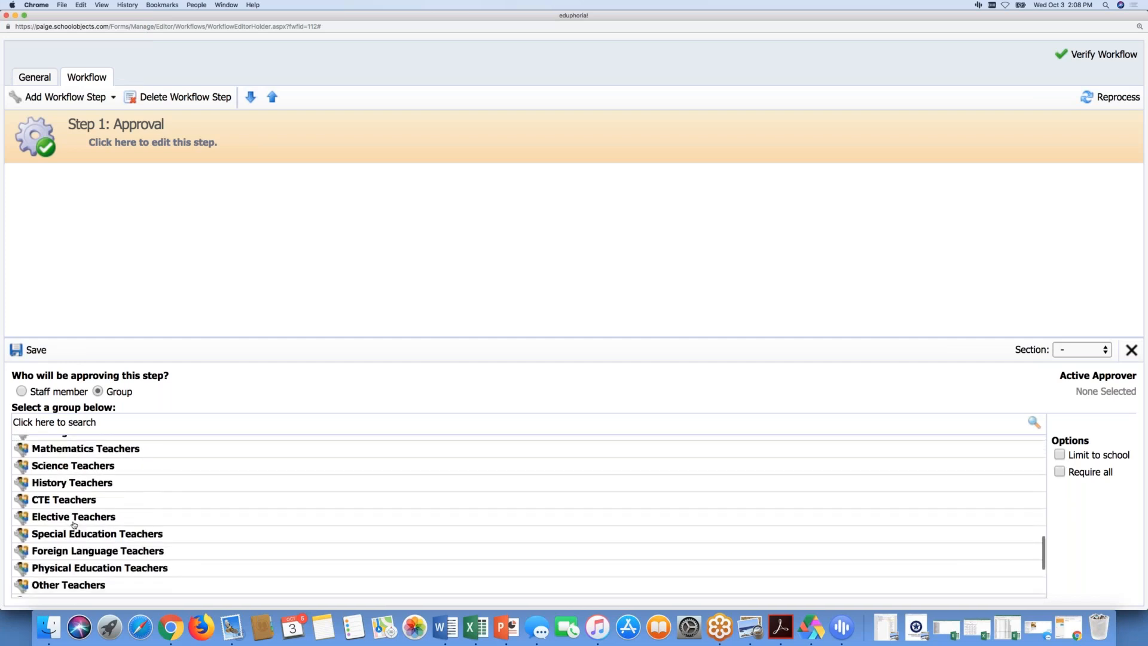
{"action": "scroll", "coordinate": [73, 525], "scroll_direction": "down", "scroll_amount": 2}
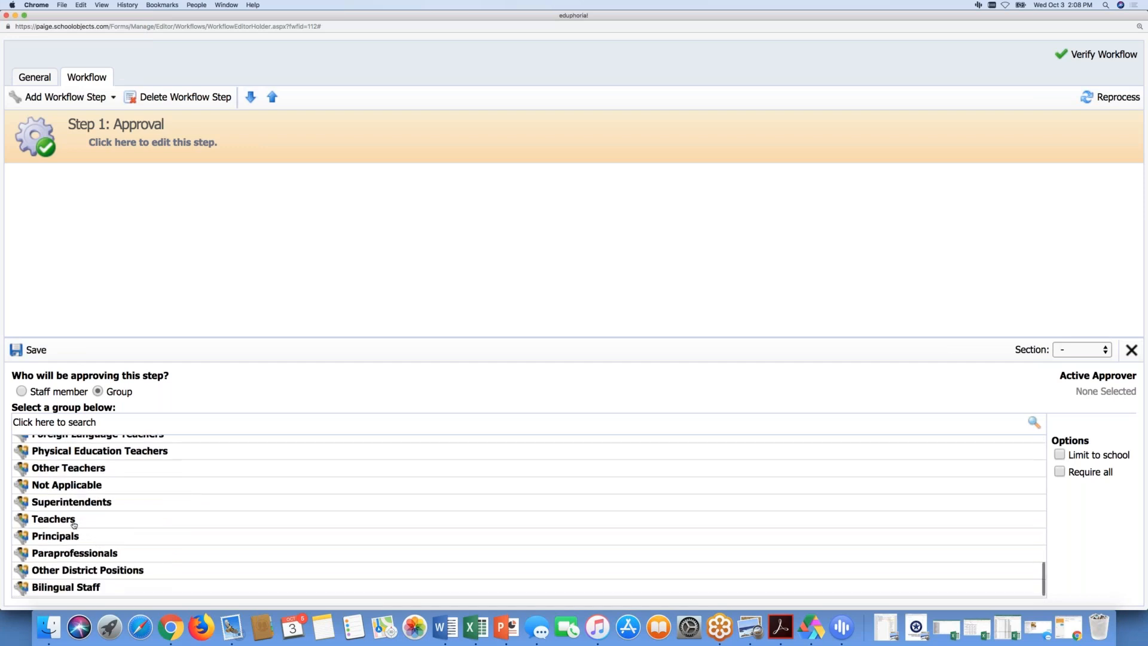
{"action": "scroll", "coordinate": [73, 525], "scroll_direction": "up", "scroll_amount": 18}
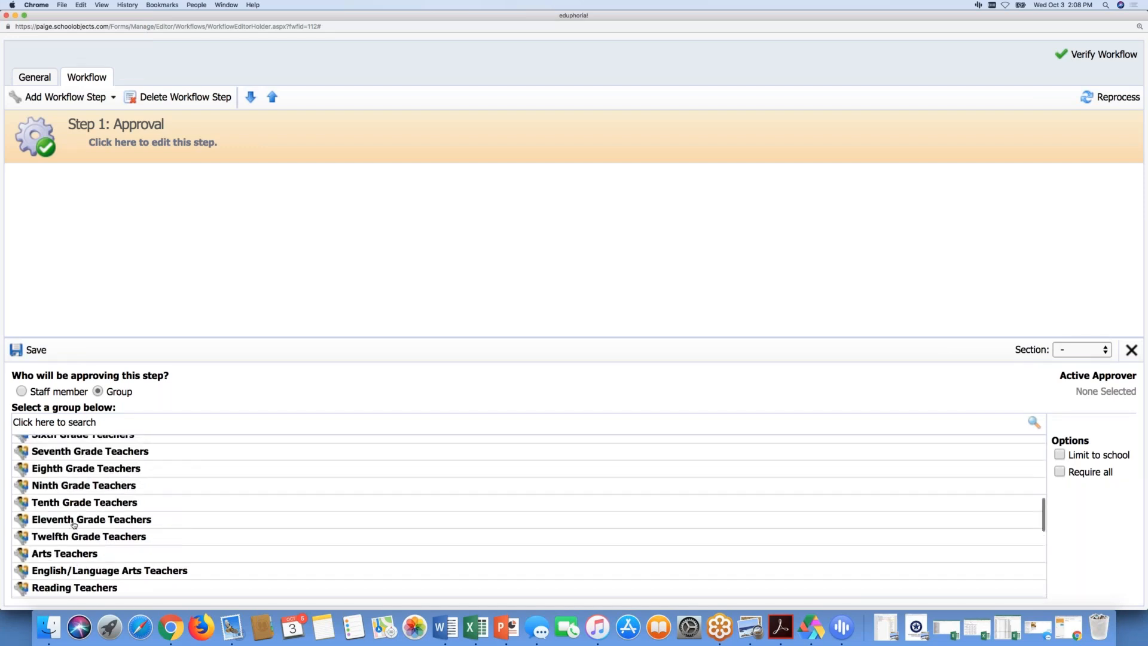
{"action": "scroll", "coordinate": [73, 525], "scroll_direction": "up", "scroll_amount": 2}
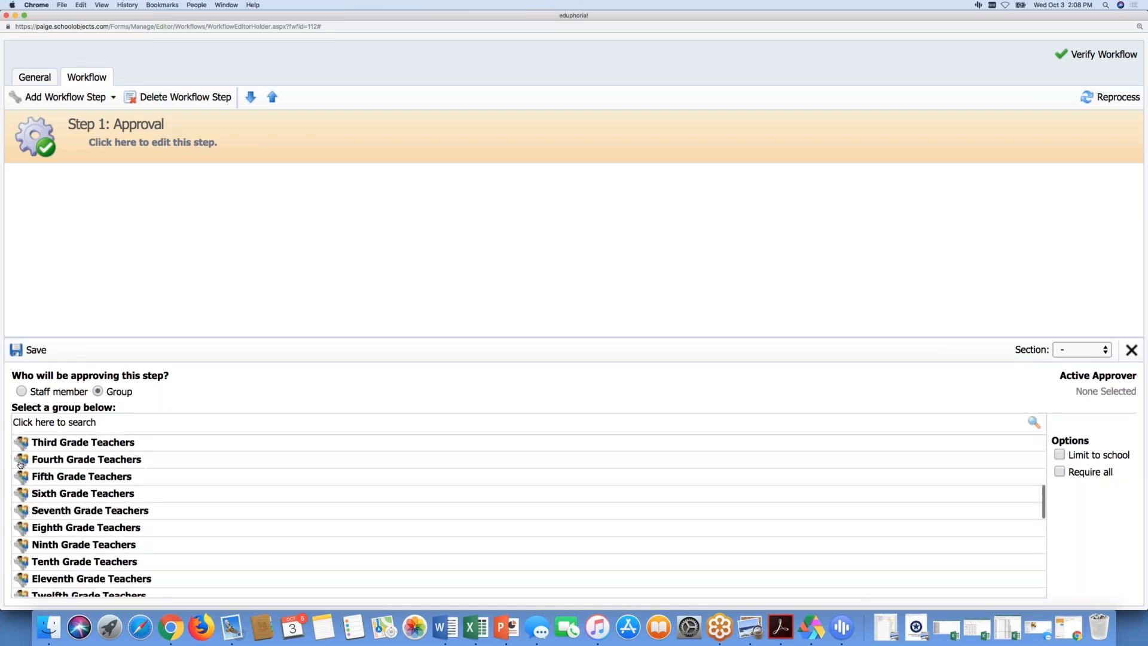
{"action": "scroll", "coordinate": [45, 469], "scroll_direction": "up", "scroll_amount": 2}
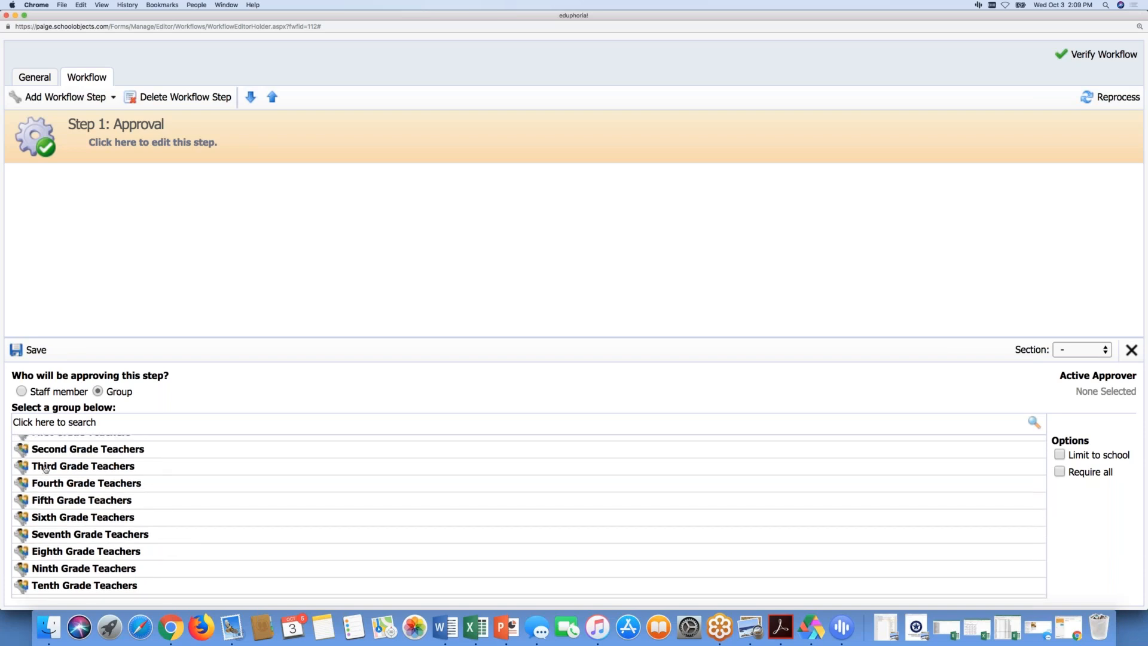
{"action": "scroll", "coordinate": [60, 503], "scroll_direction": "up", "scroll_amount": 4}
{"action": "scroll", "coordinate": [61, 503], "scroll_direction": "up", "scroll_amount": 1}
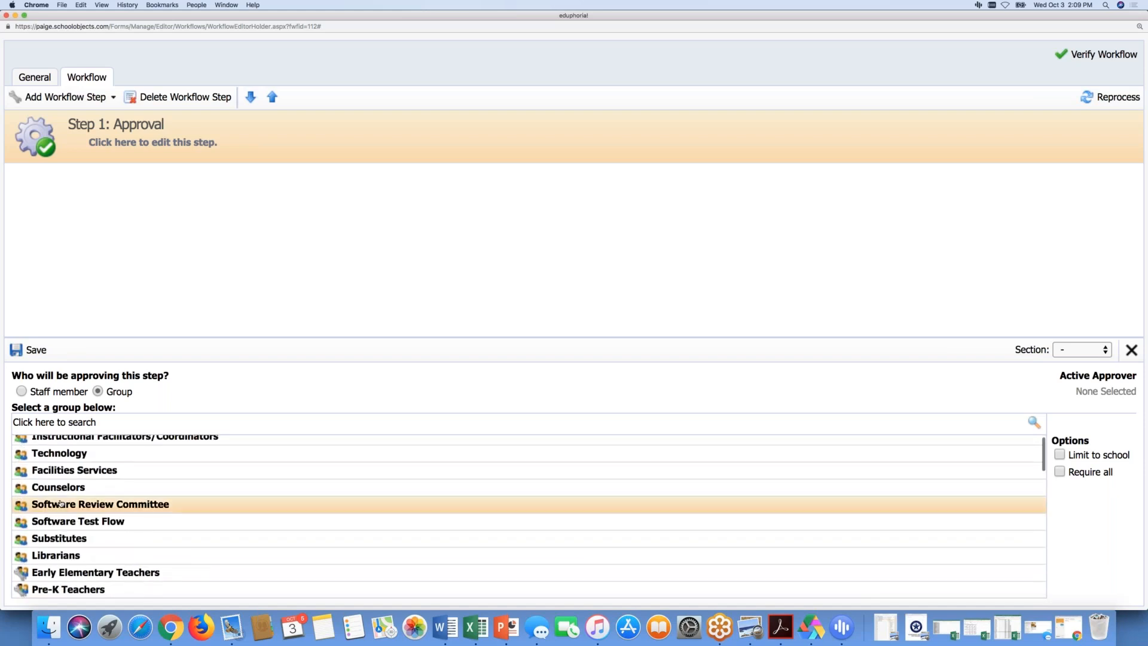
{"action": "scroll", "coordinate": [60, 503], "scroll_direction": "down", "scroll_amount": 10}
{"action": "scroll", "coordinate": [60, 504], "scroll_direction": "down", "scroll_amount": 3}
{"action": "scroll", "coordinate": [54, 490], "scroll_direction": "up", "scroll_amount": 10}
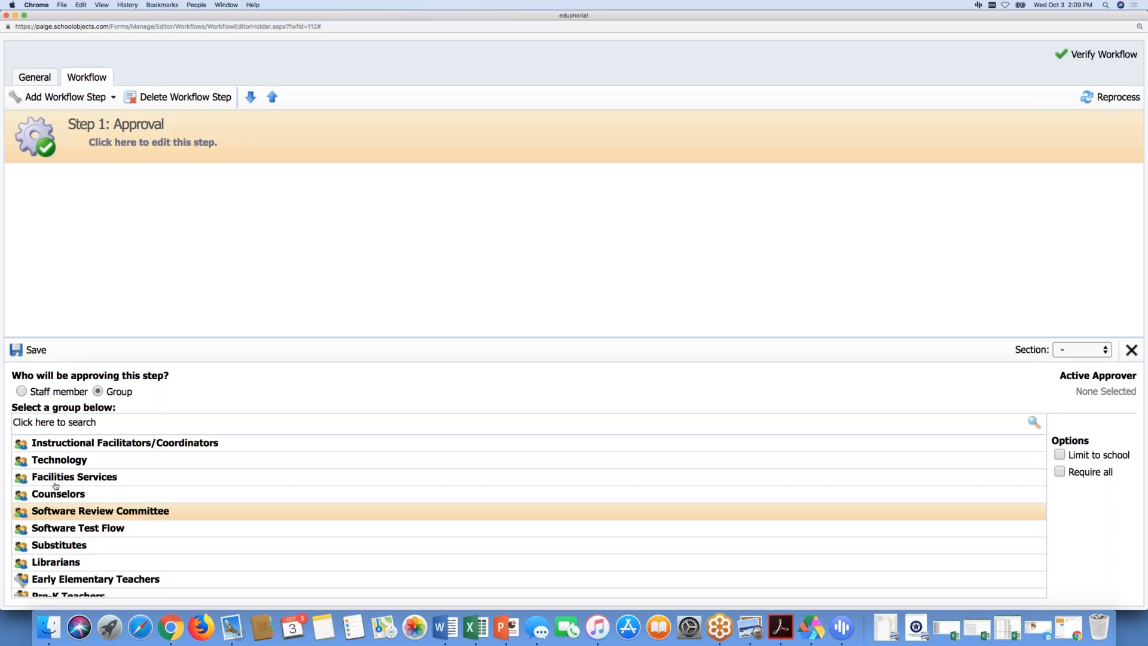
{"action": "scroll", "coordinate": [56, 485], "scroll_direction": "down", "scroll_amount": 5}
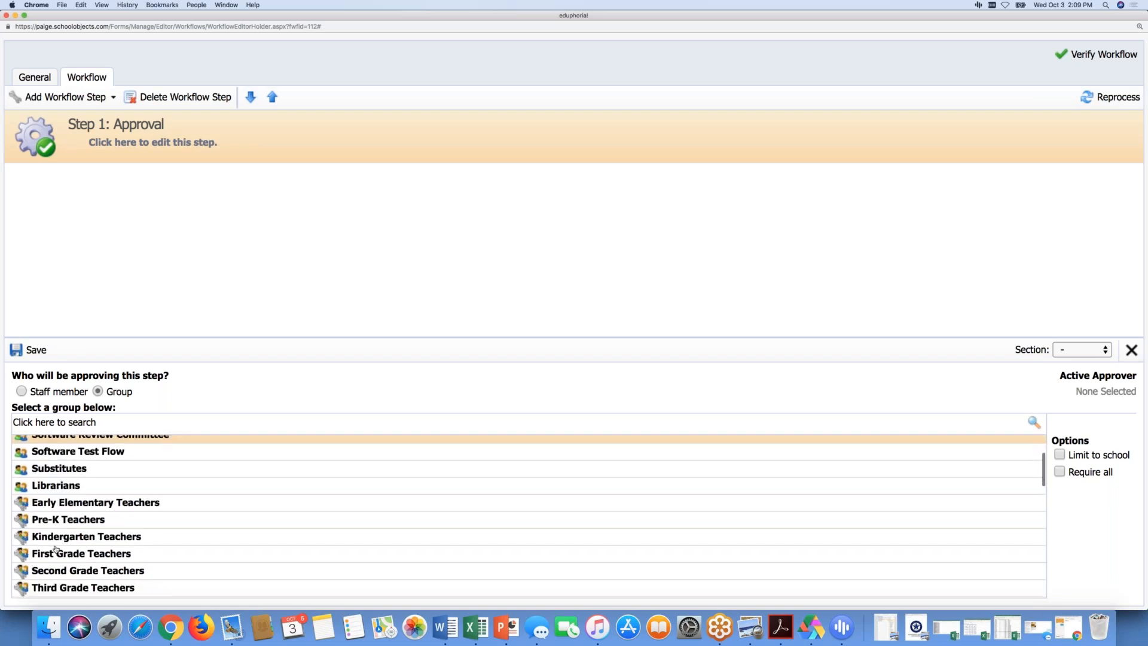
{"action": "scroll", "coordinate": [56, 549], "scroll_direction": "down", "scroll_amount": 2}
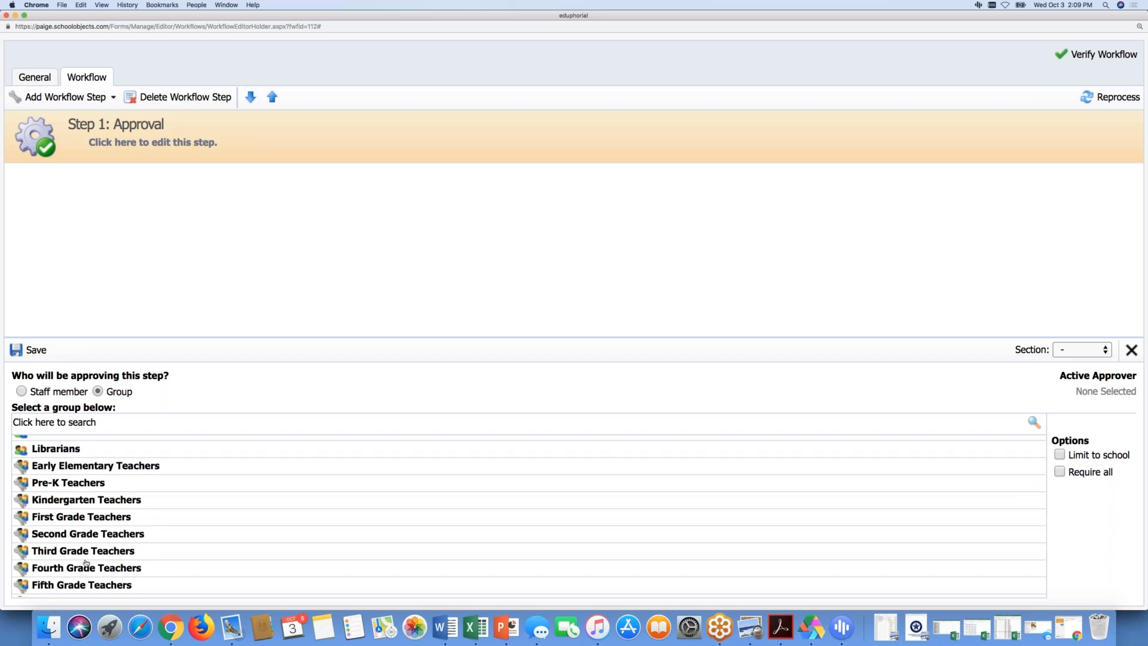
{"action": "scroll", "coordinate": [85, 562], "scroll_direction": "down", "scroll_amount": 10}
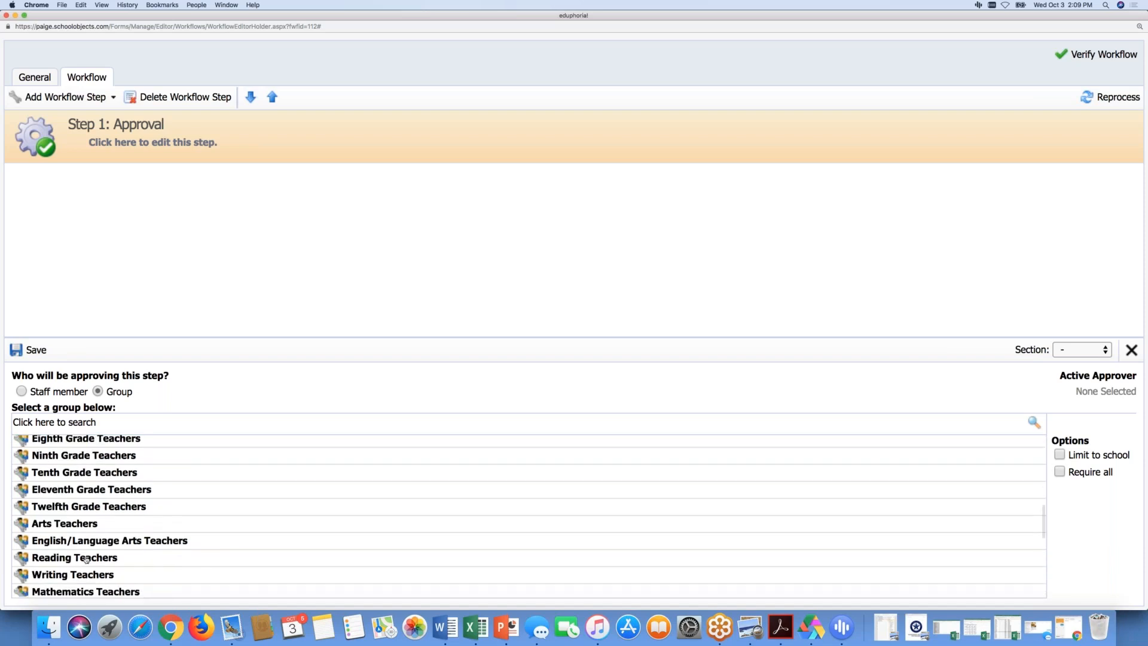
{"action": "scroll", "coordinate": [86, 559], "scroll_direction": "down", "scroll_amount": 1}
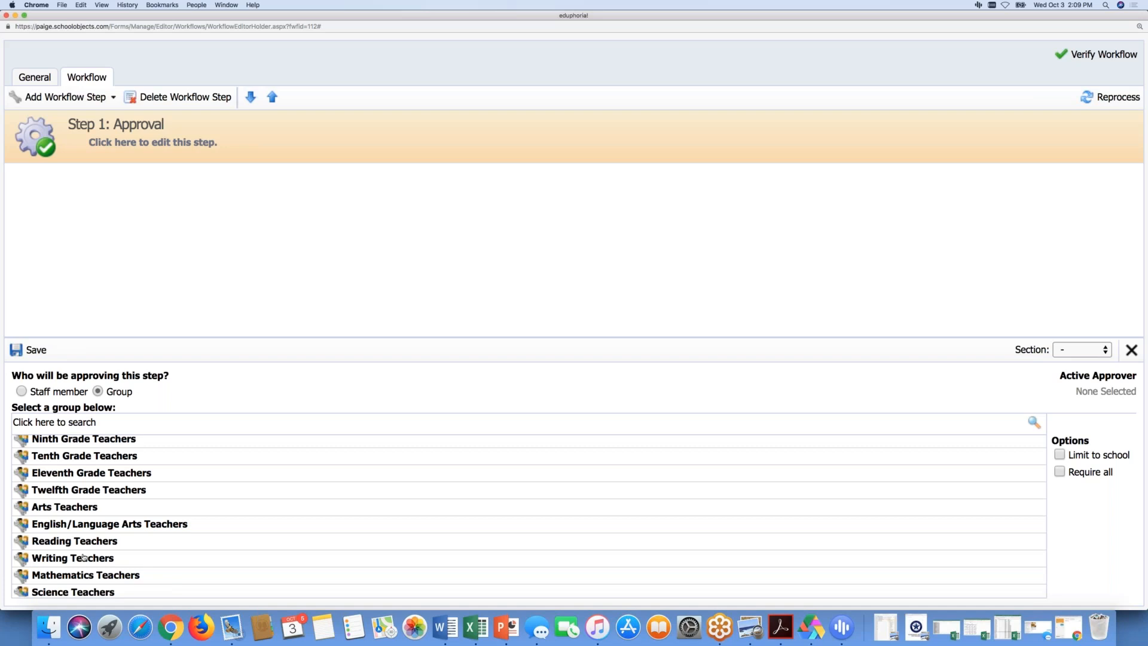
{"action": "scroll", "coordinate": [84, 558], "scroll_direction": "up", "scroll_amount": 6}
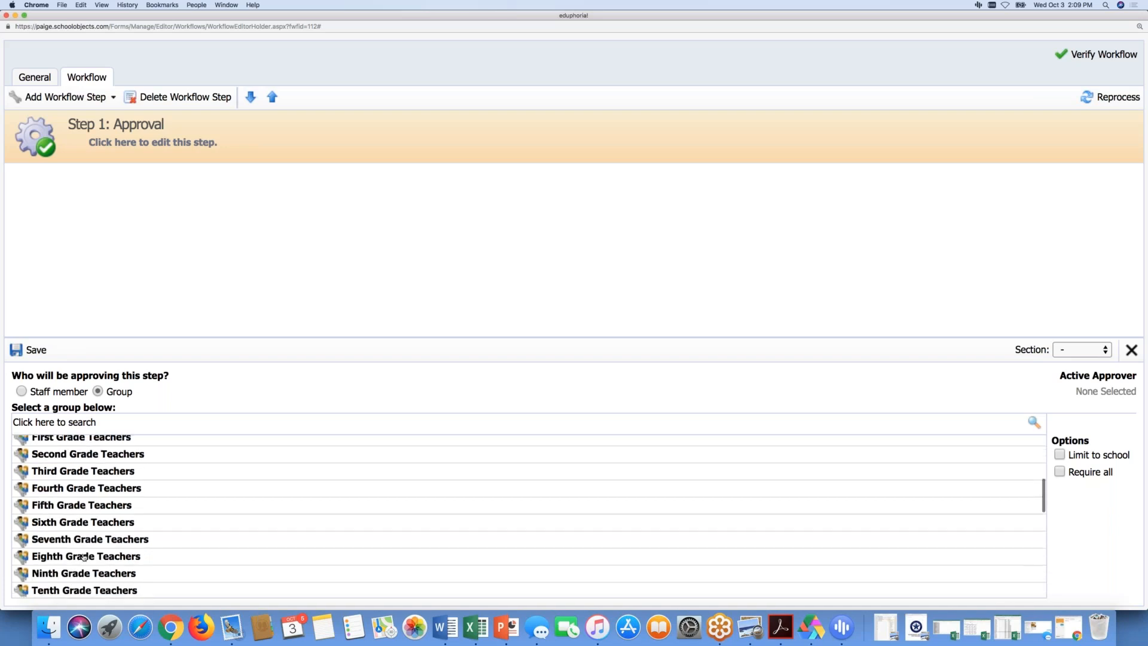
{"action": "scroll", "coordinate": [84, 558], "scroll_direction": "up", "scroll_amount": 8}
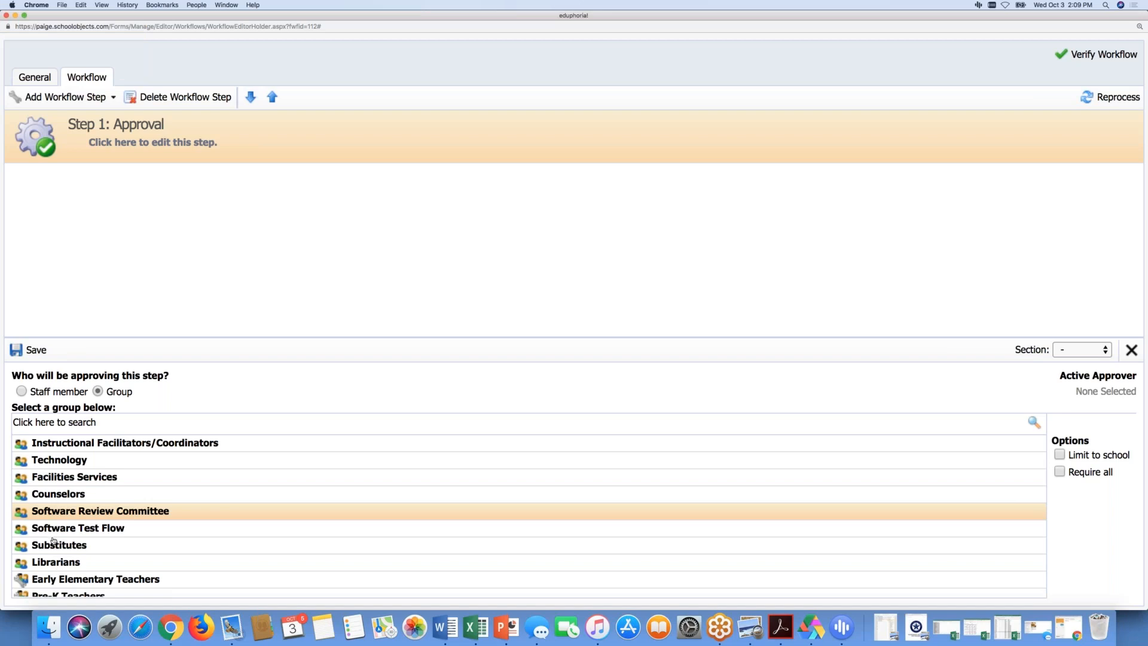
- Select the Principals group in the approver list for the first approval step
{"action": "scroll", "coordinate": [54, 540], "scroll_direction": "down", "scroll_amount": 10}
{"action": "scroll", "coordinate": [53, 540], "scroll_direction": "down", "scroll_amount": 5}
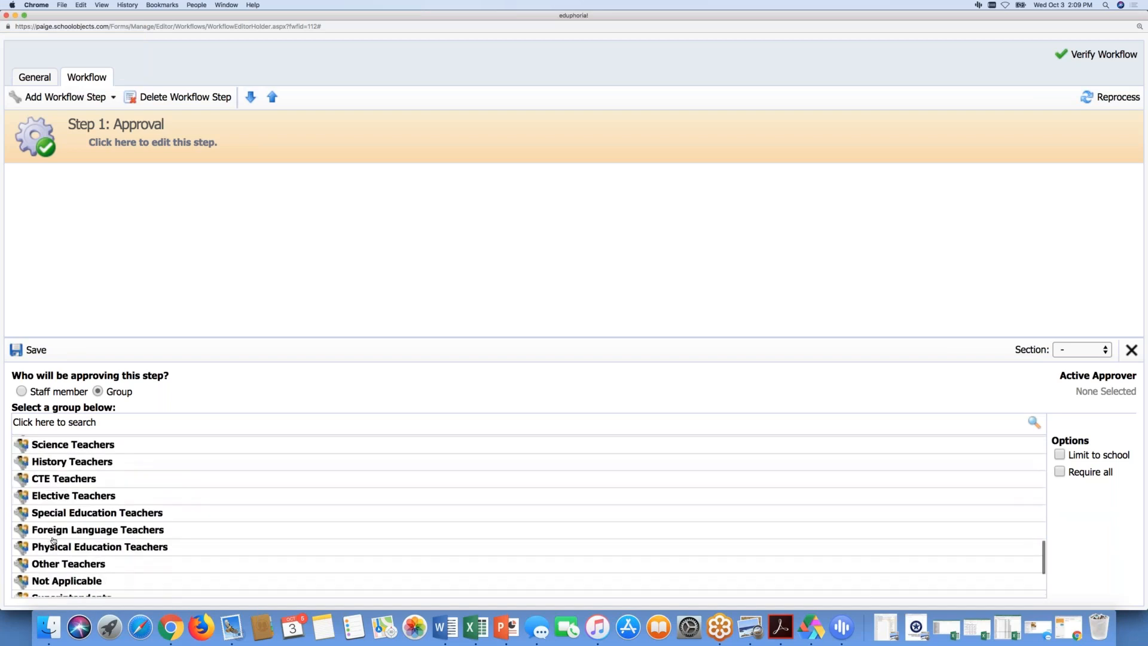
{"action": "scroll", "coordinate": [53, 540], "scroll_direction": "down", "scroll_amount": 1}
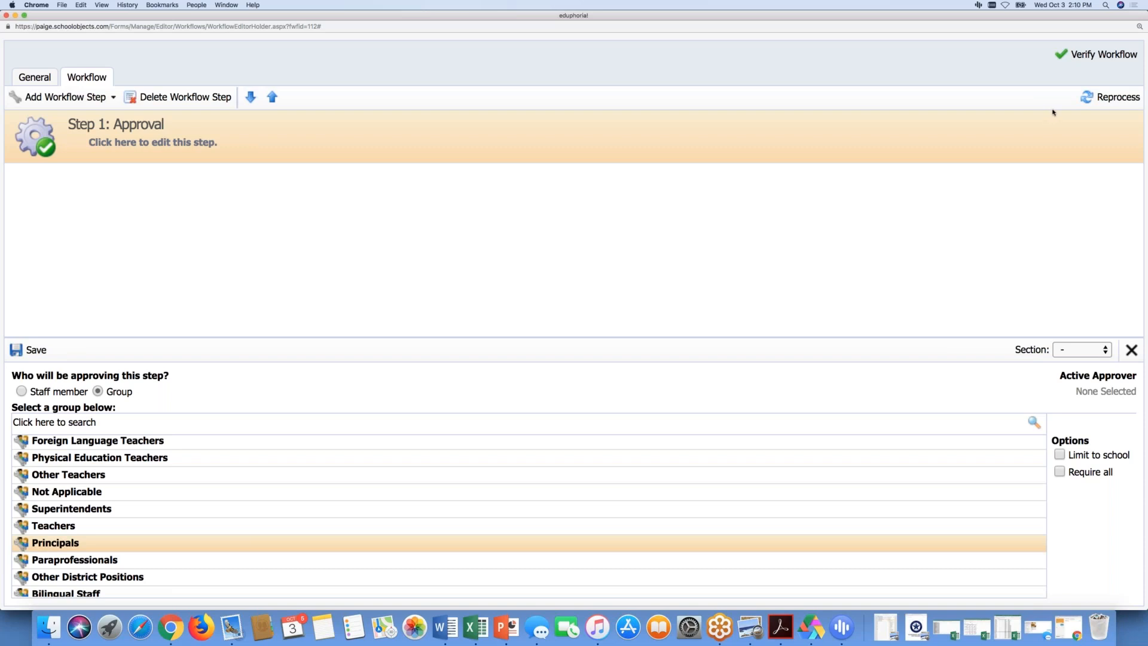
{"action": "left_click", "coordinate": [935, 11]}
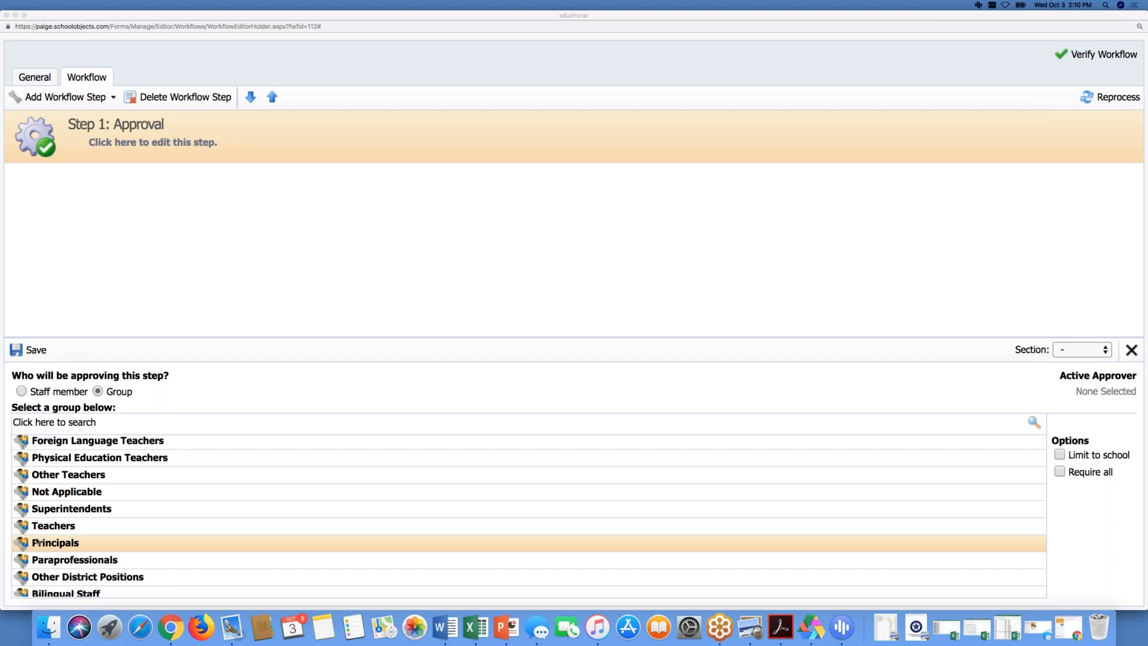
- Save the first approval step with the Principals group as its approver
{"action": "left_click", "coordinate": [31, 350]}
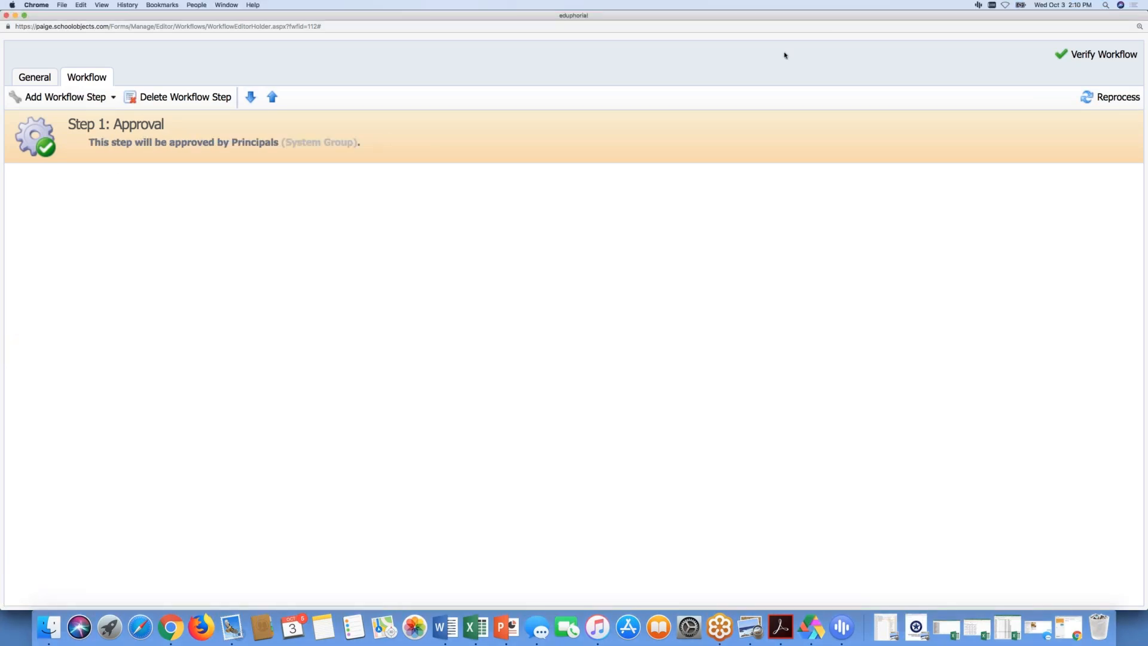
{"action": "left_click", "coordinate": [982, 18]}
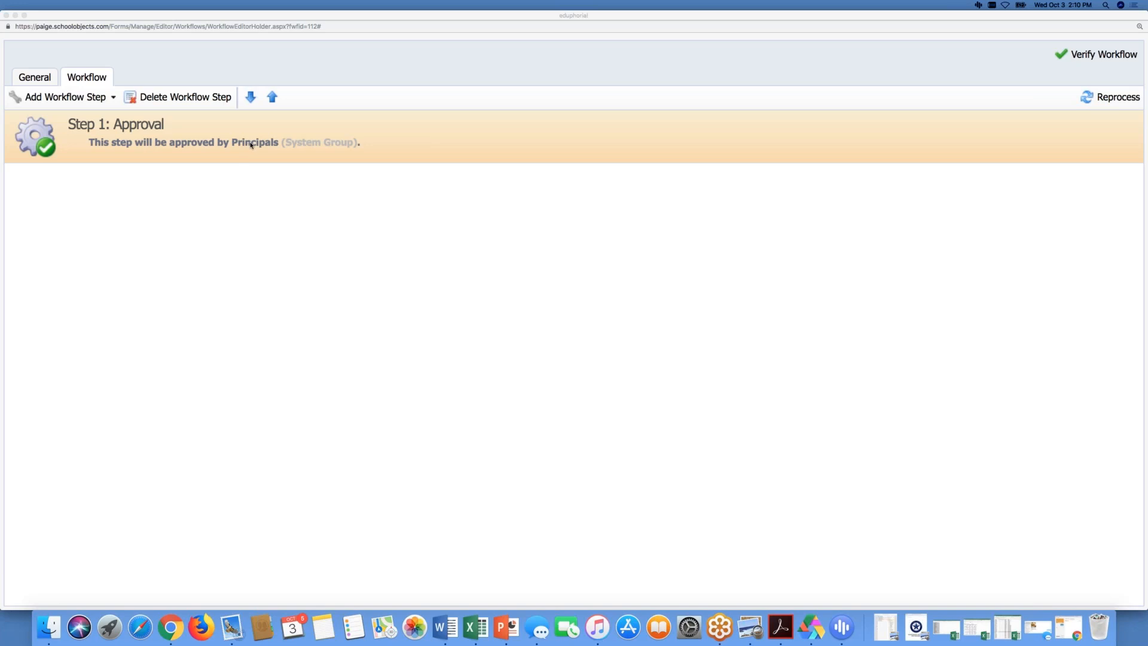
{"action": "left_click", "coordinate": [303, 140]}
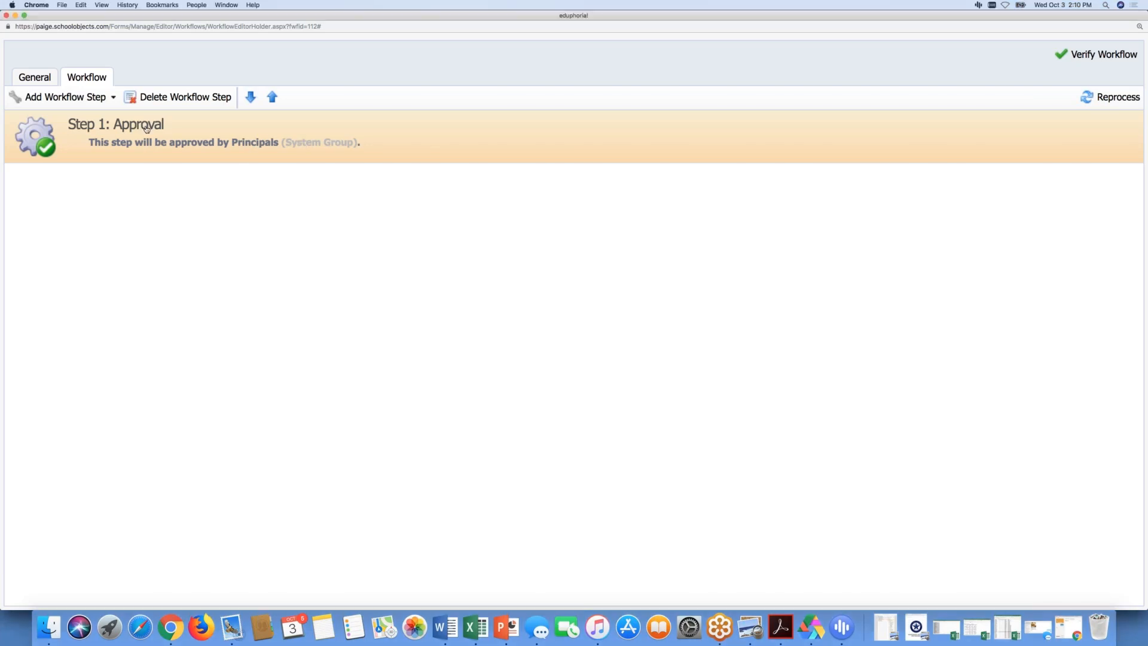
- Reopen the first approval step and review its available approver groups, from the custom groups through the grade-level and subject teachers to Principals
{"action": "left_click", "coordinate": [146, 129]}
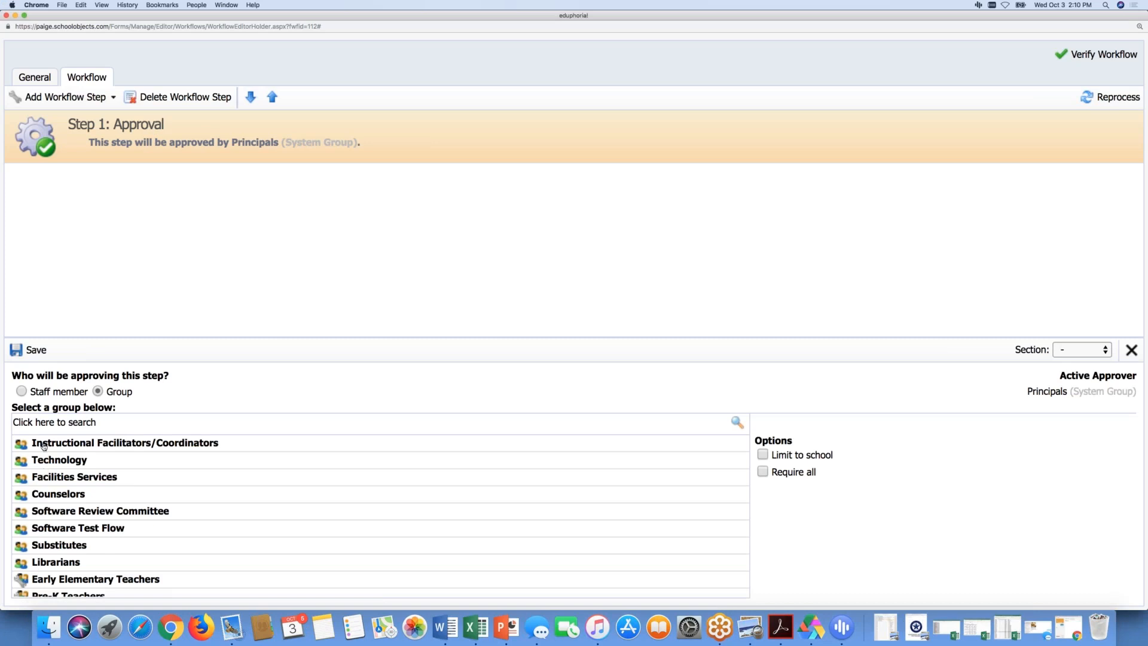
{"action": "right_click", "coordinate": [50, 560]}
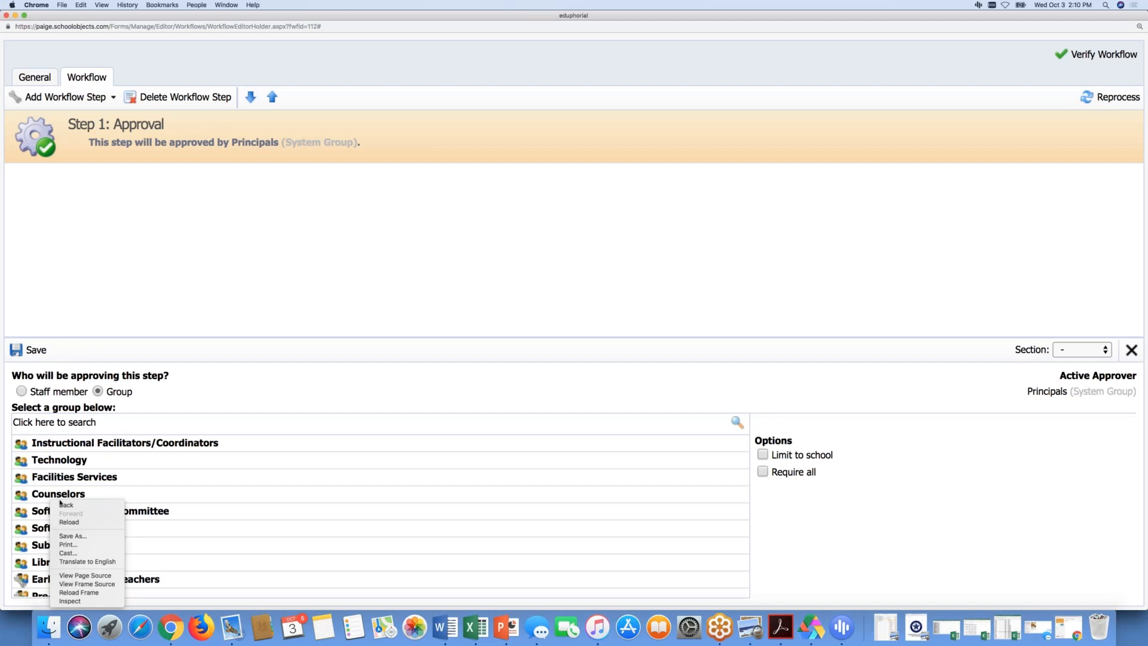
{"action": "left_click", "coordinate": [146, 491]}
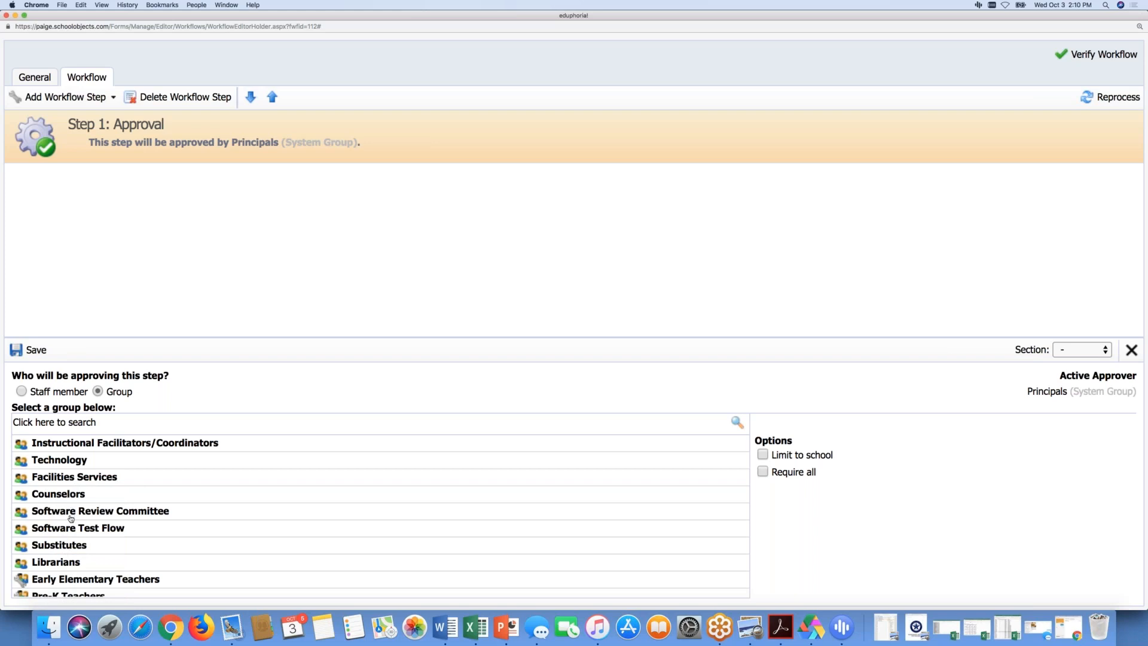
{"action": "scroll", "coordinate": [71, 517], "scroll_direction": "down", "scroll_amount": 10}
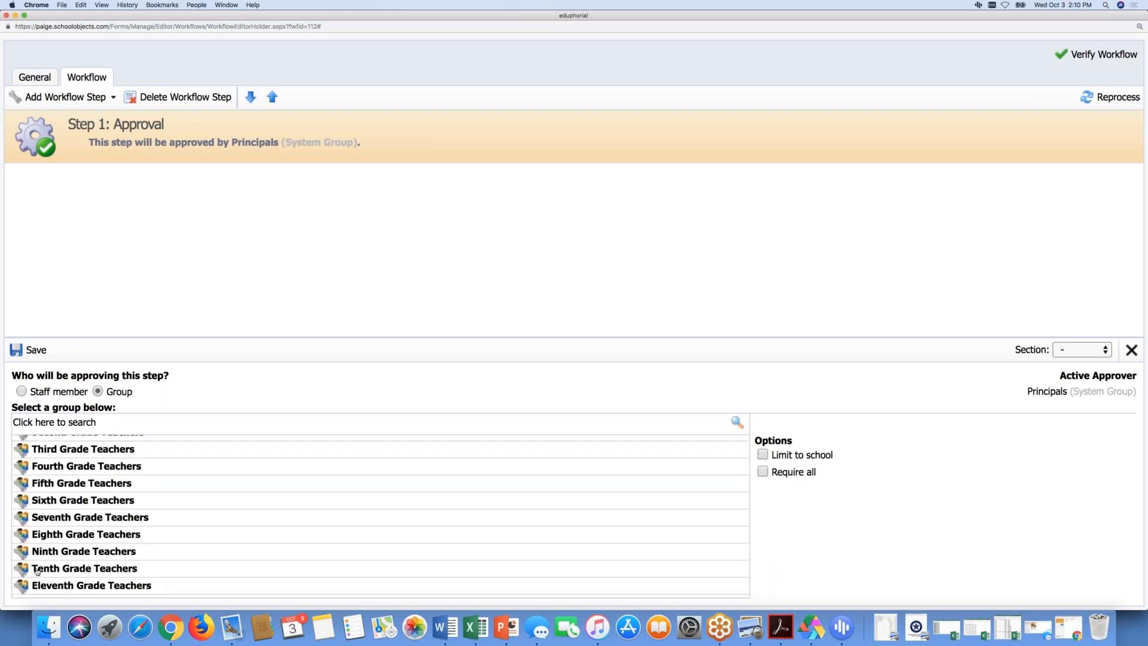
{"action": "scroll", "coordinate": [37, 571], "scroll_direction": "down", "scroll_amount": 3}
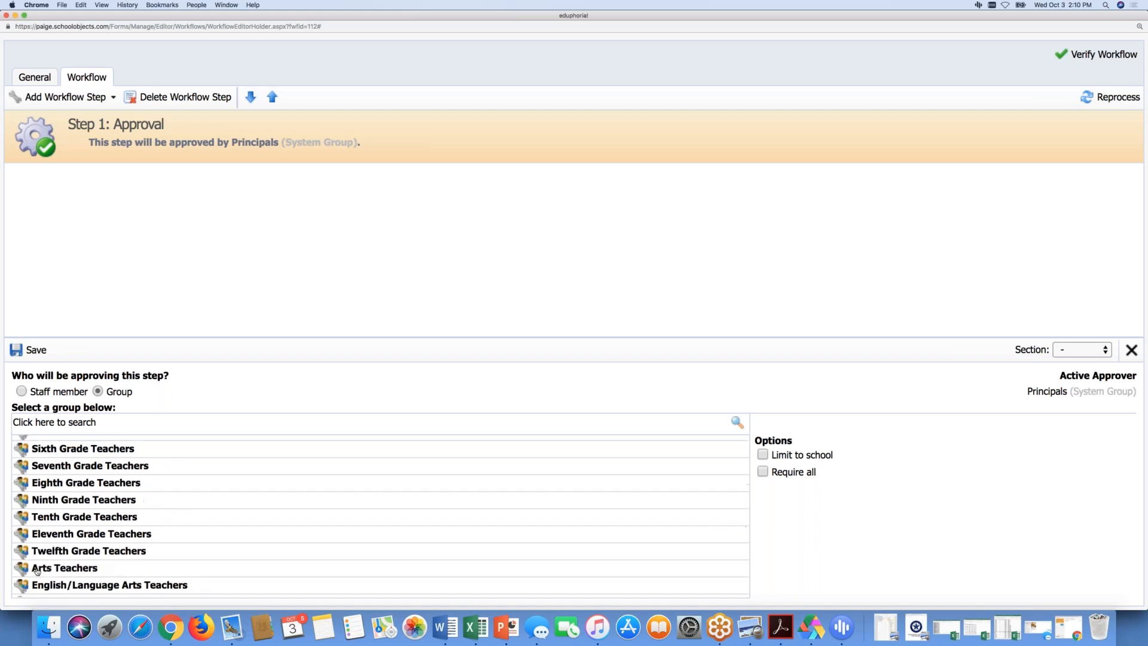
{"action": "scroll", "coordinate": [37, 570], "scroll_direction": "down", "scroll_amount": 1}
{"action": "scroll", "coordinate": [37, 570], "scroll_direction": "up", "scroll_amount": 5}
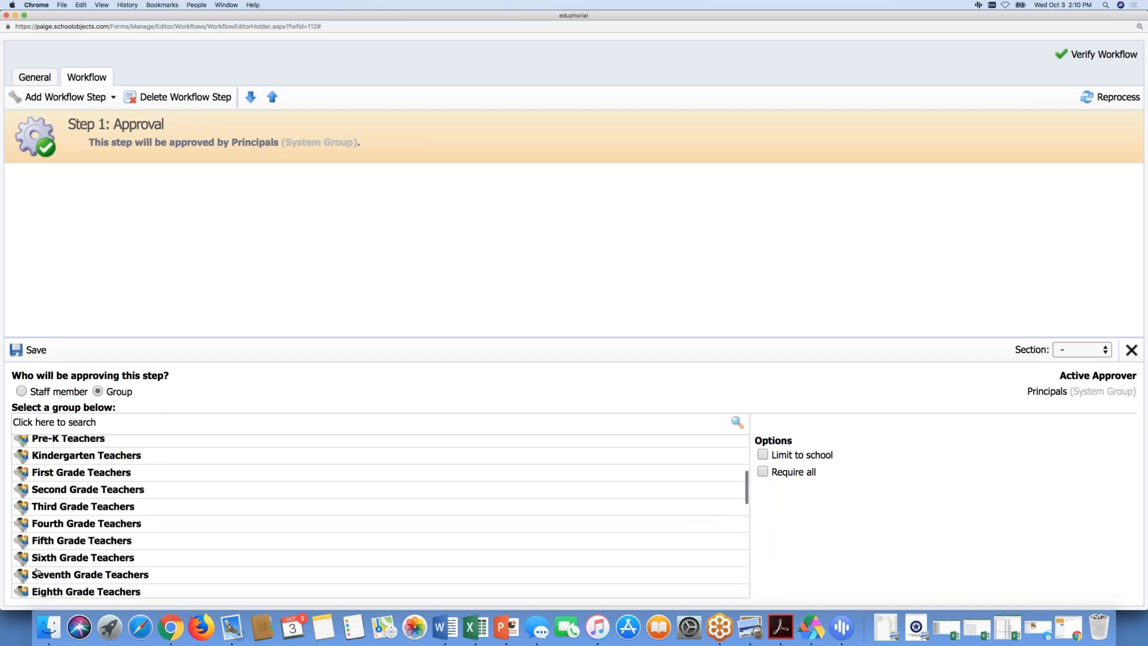
{"action": "scroll", "coordinate": [37, 570], "scroll_direction": "up", "scroll_amount": 2}
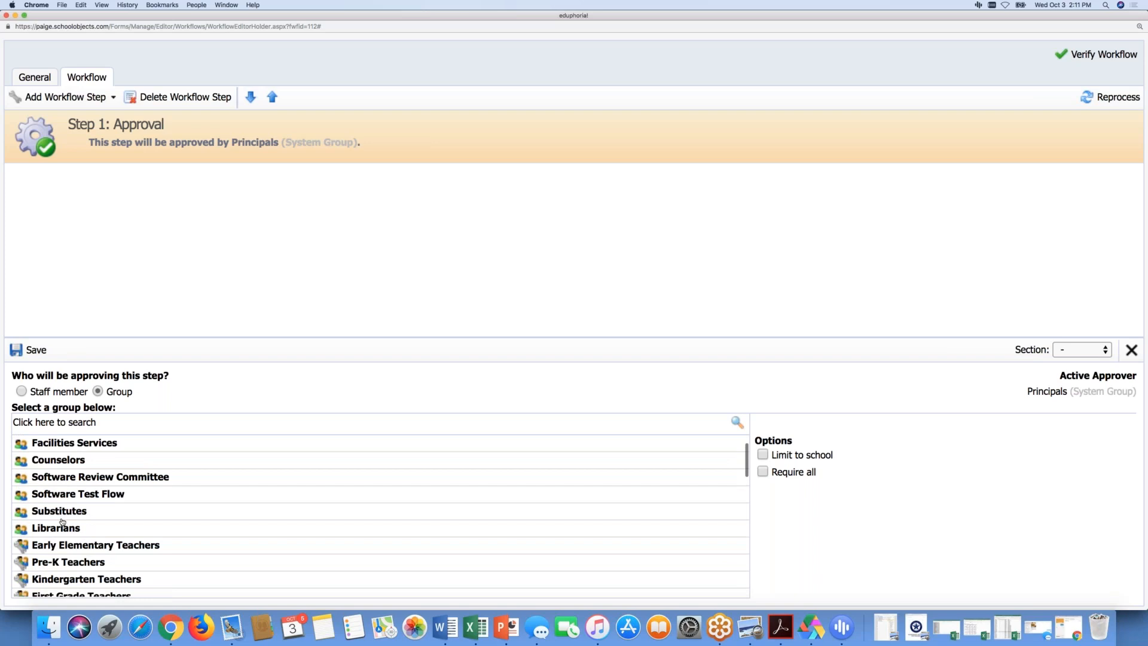
{"action": "scroll", "coordinate": [62, 522], "scroll_direction": "up", "scroll_amount": 1}
{"action": "scroll", "coordinate": [62, 517], "scroll_direction": "up", "scroll_amount": 1}
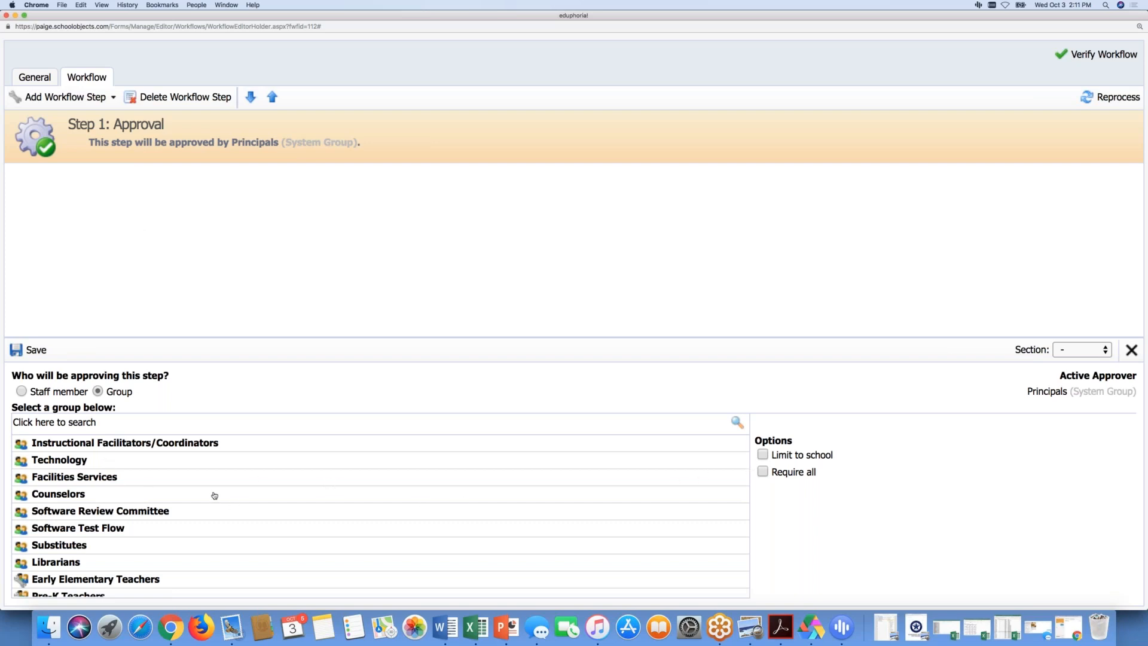
{"action": "scroll", "coordinate": [214, 495], "scroll_direction": "down", "scroll_amount": 15}
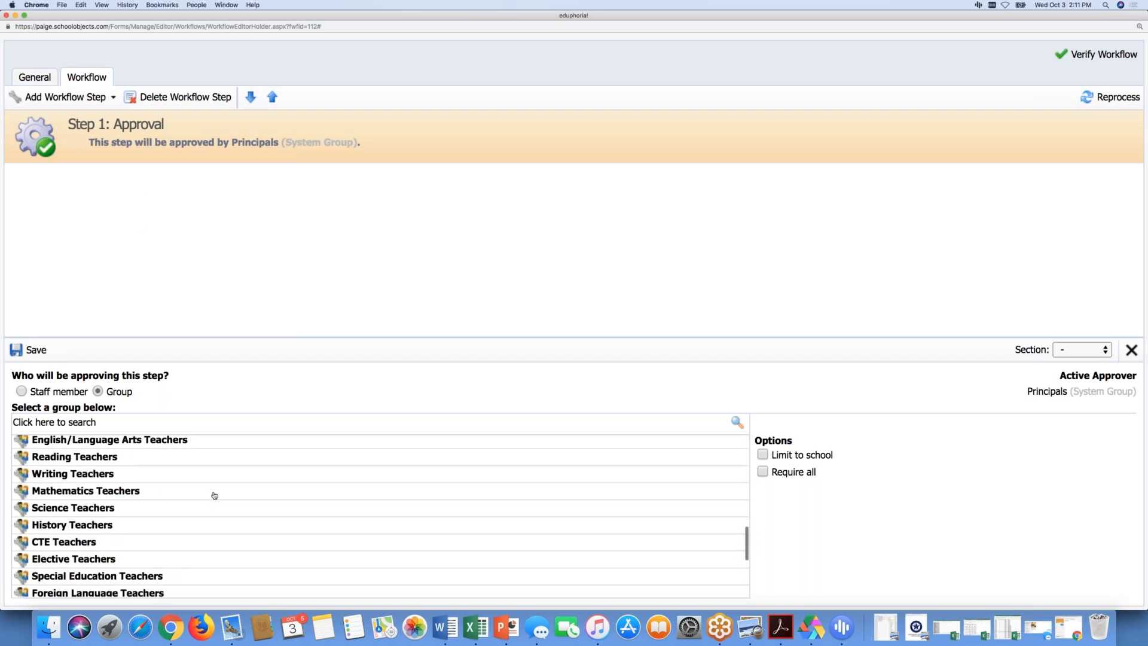
{"action": "scroll", "coordinate": [214, 495], "scroll_direction": "down", "scroll_amount": 5}
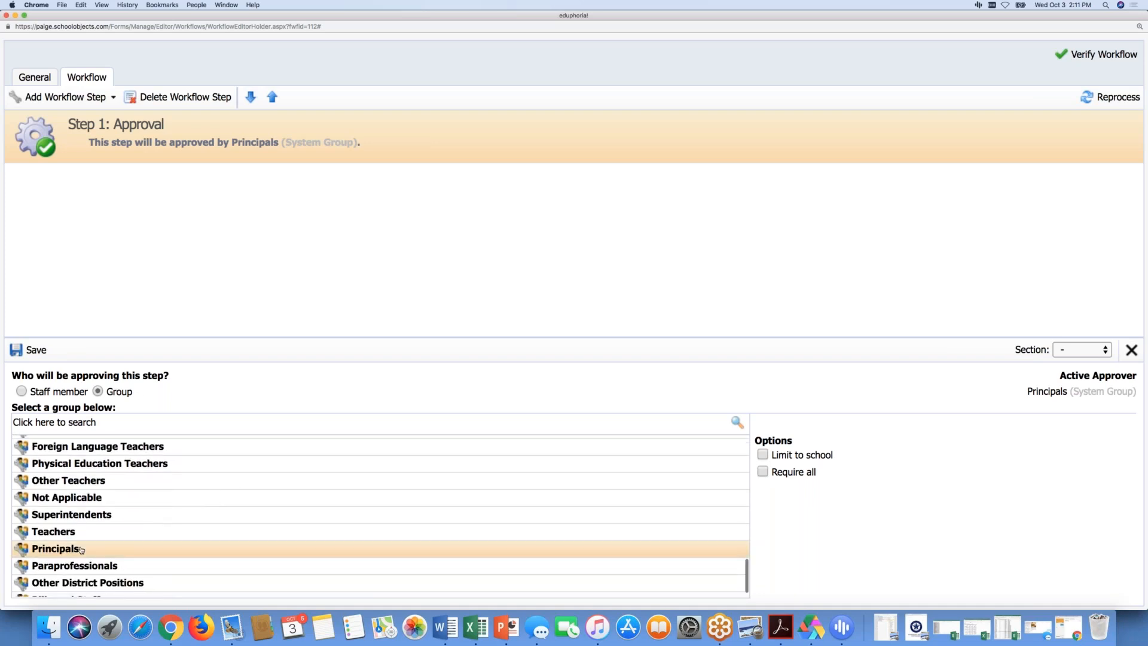
- Limit the first approval step's approvers to the school and save the step
{"action": "left_click", "coordinate": [763, 455]}
{"action": "left_click", "coordinate": [764, 455]}
{"action": "left_click", "coordinate": [763, 455]}
{"action": "left_click", "coordinate": [31, 350]}
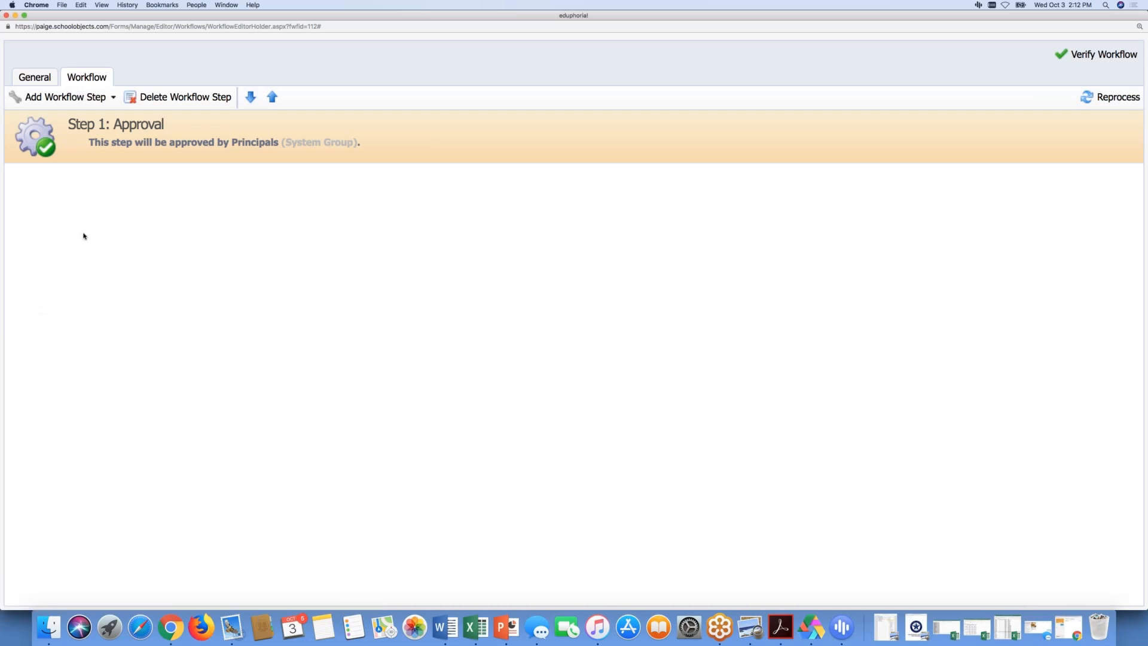
- Add a second approval step, find the staff member by first name, and save that person as its approver
{"action": "left_click", "coordinate": [97, 97]}
{"action": "left_click", "coordinate": [88, 119]}
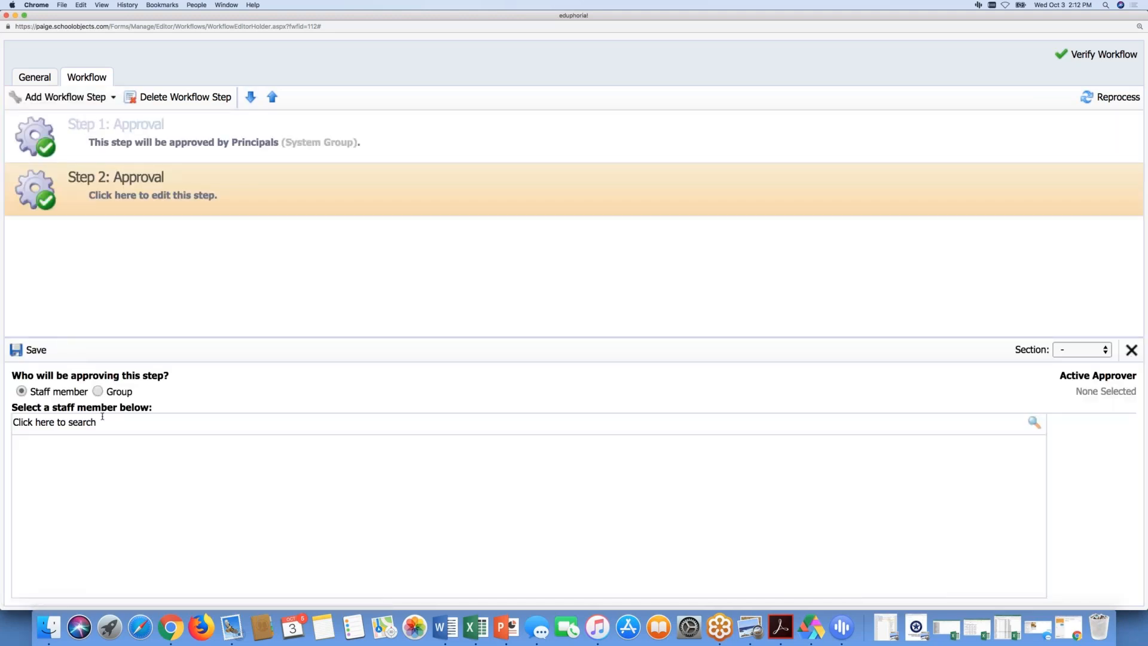
{"action": "left_click", "coordinate": [33, 392]}
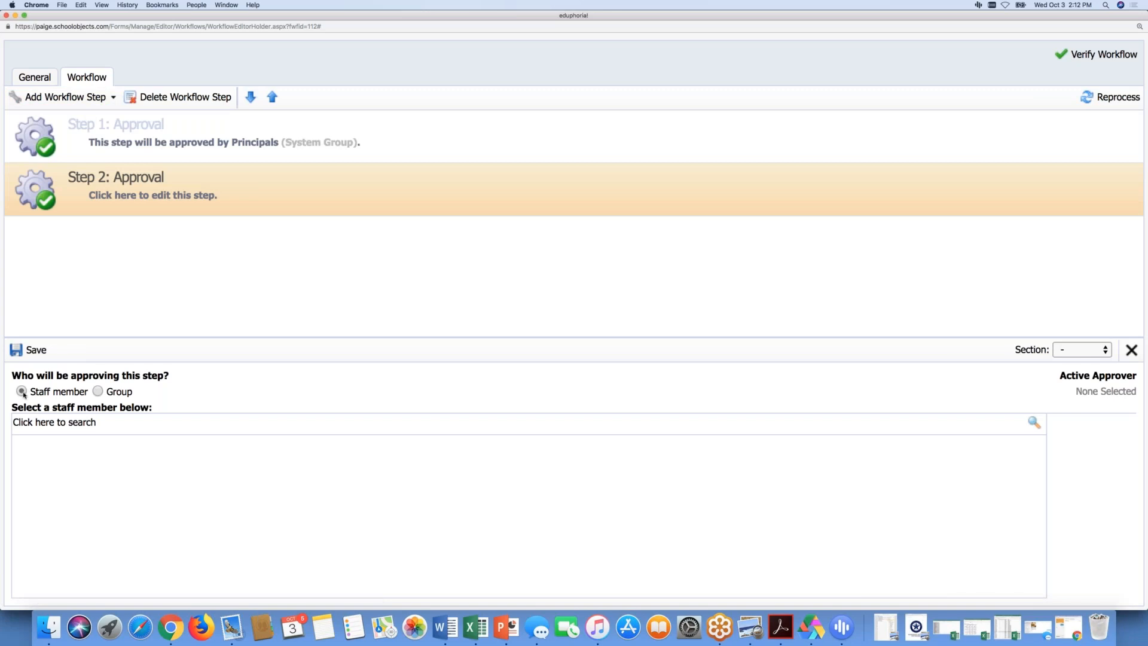
{"action": "left_click", "coordinate": [40, 423]}
{"action": "type", "text": "lo"}
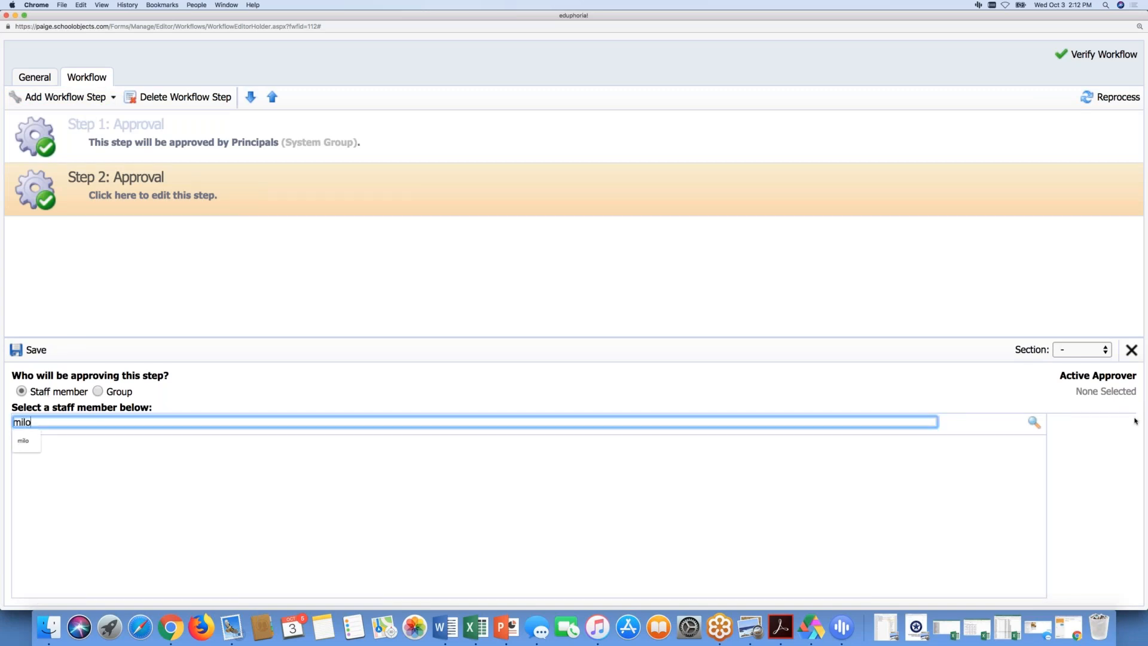
{"action": "left_click", "coordinate": [1034, 423]}
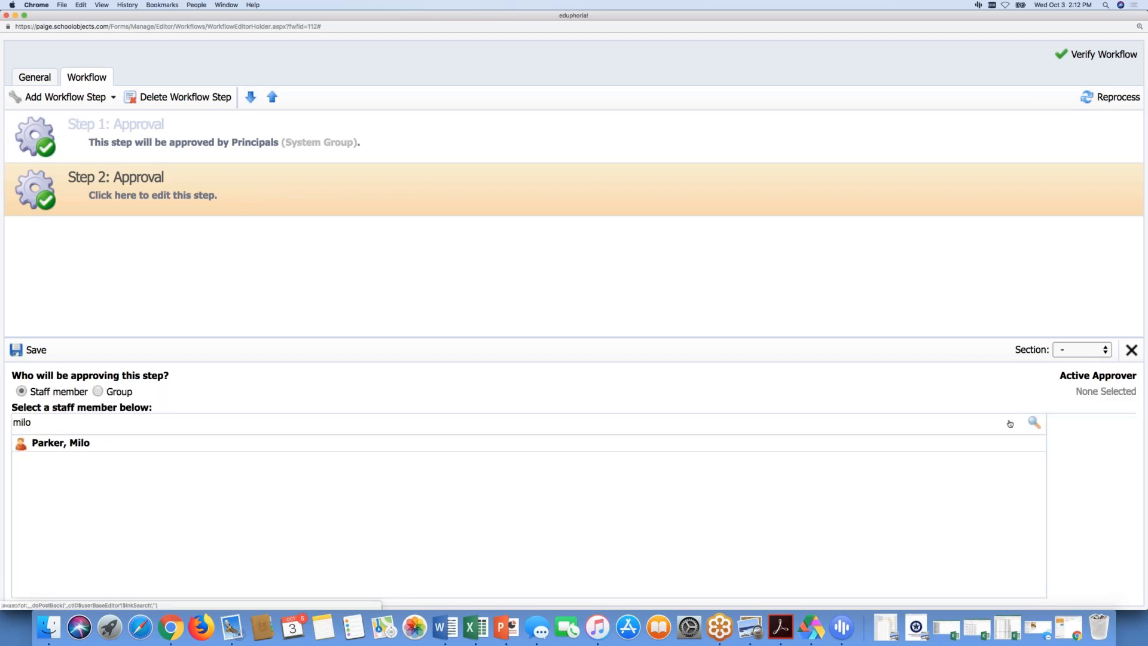
{"action": "left_click", "coordinate": [77, 443]}
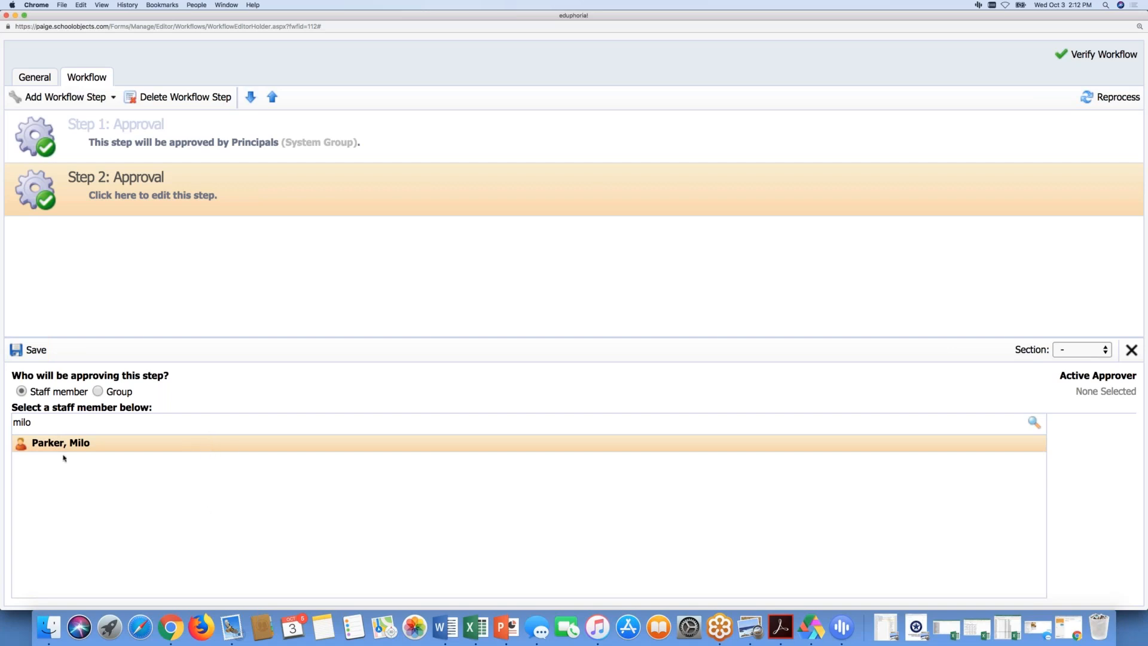
{"action": "left_click", "coordinate": [28, 350]}
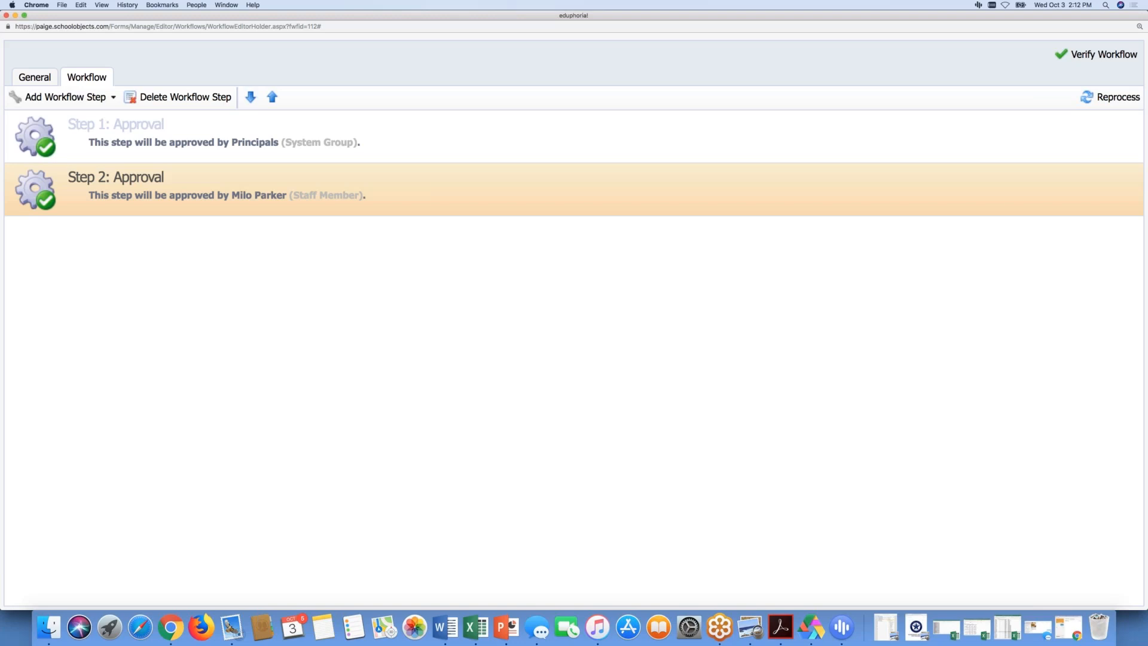
- Add a notification step for the Substitutes group, limit it to the school, and save it
{"action": "left_click", "coordinate": [93, 105]}
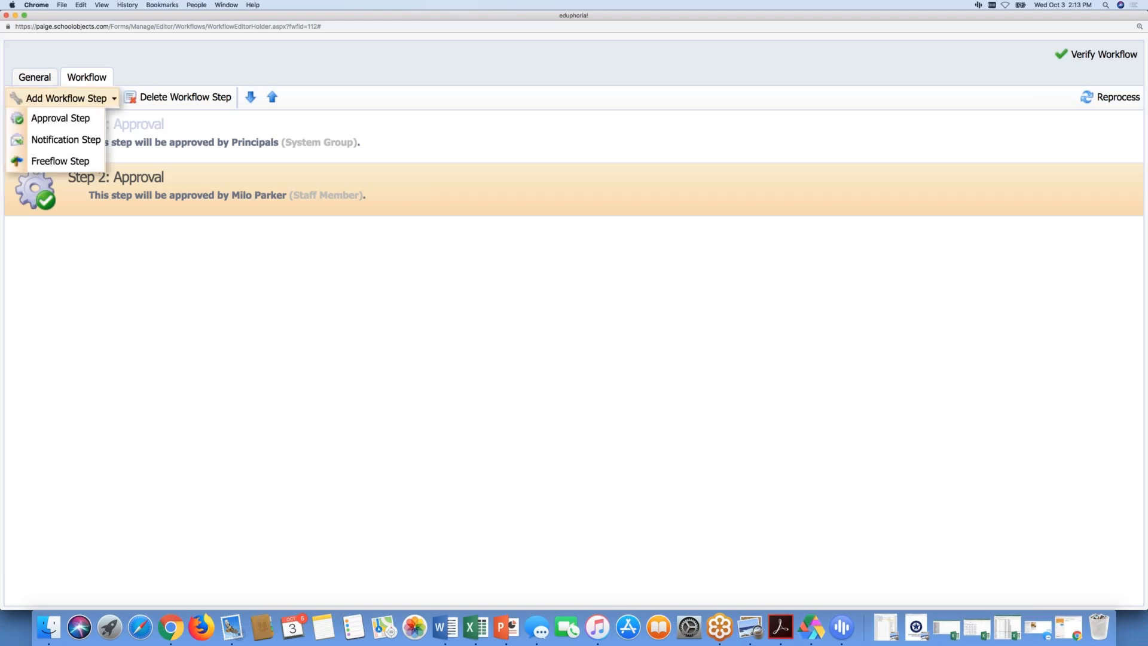
{"action": "left_click", "coordinate": [68, 144]}
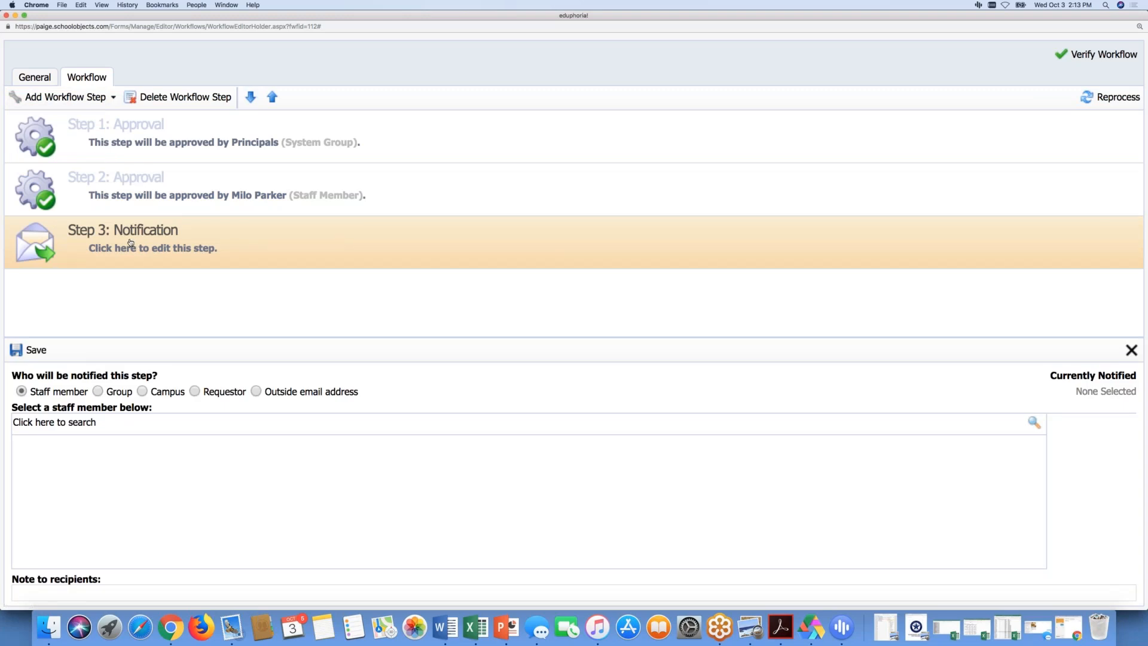
{"action": "left_click", "coordinate": [98, 392]}
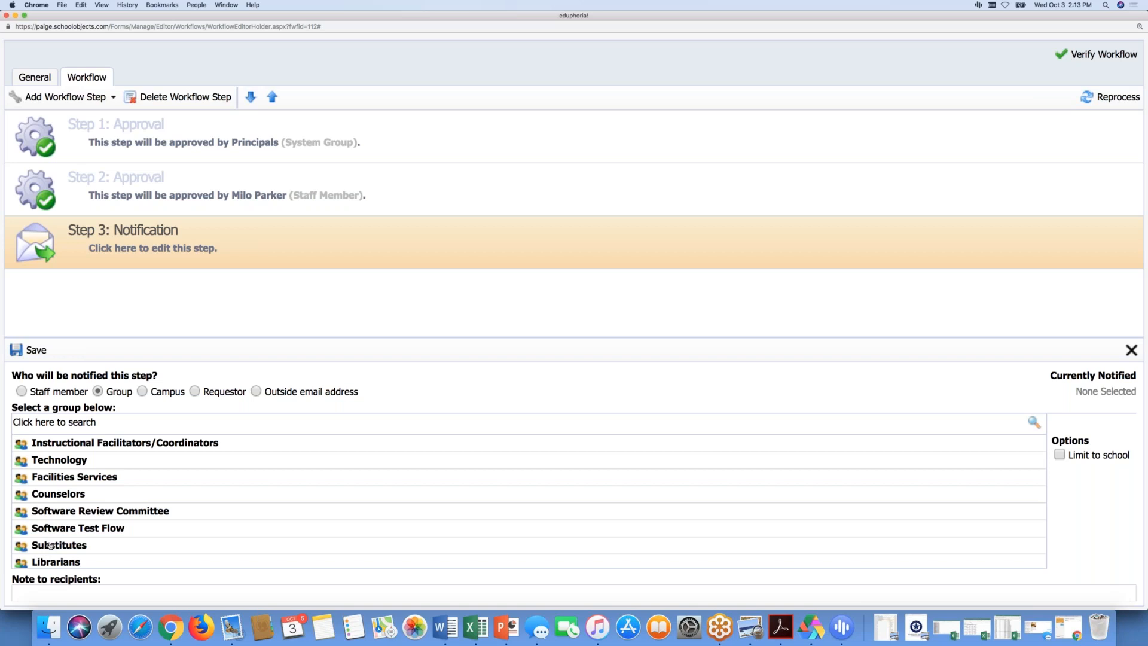
{"action": "left_click", "coordinate": [50, 545]}
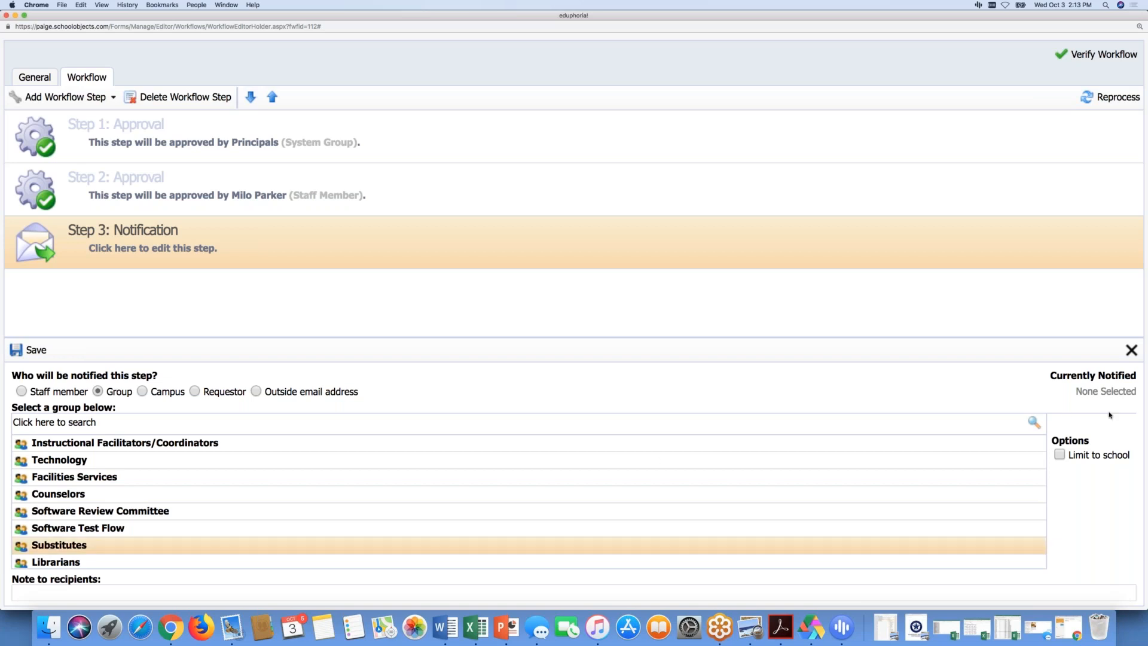
{"action": "left_click", "coordinate": [1060, 455]}
{"action": "left_click", "coordinate": [34, 352]}
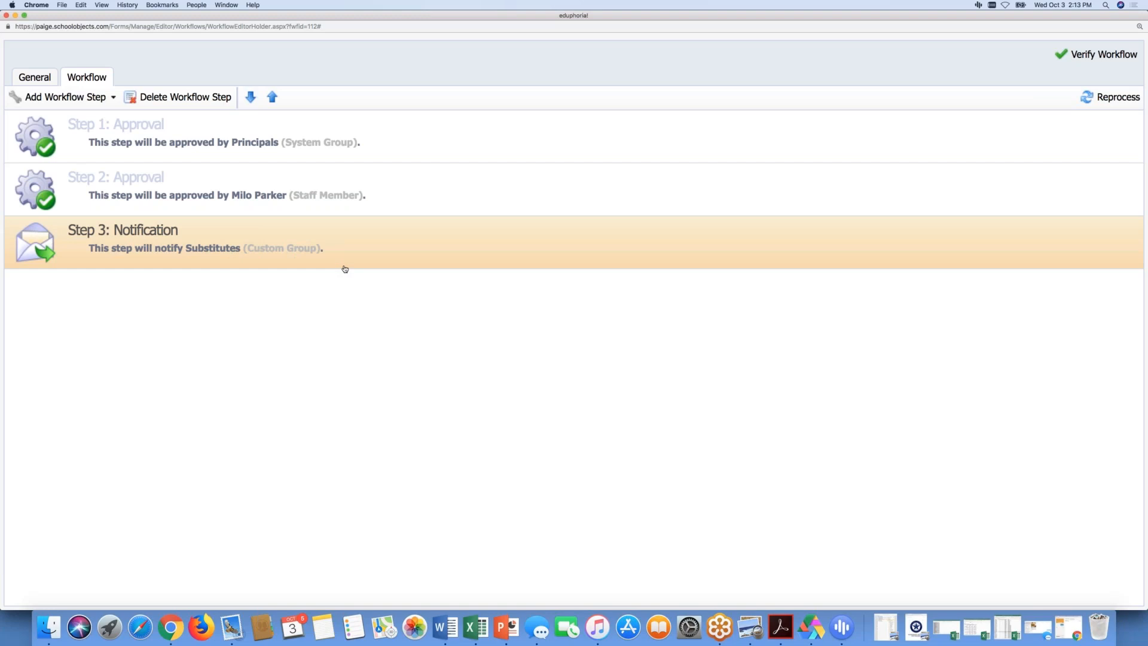
- Add another notification step that notifies the requestor, leave its note to recipients empty, and save it
{"action": "left_click", "coordinate": [96, 98]}
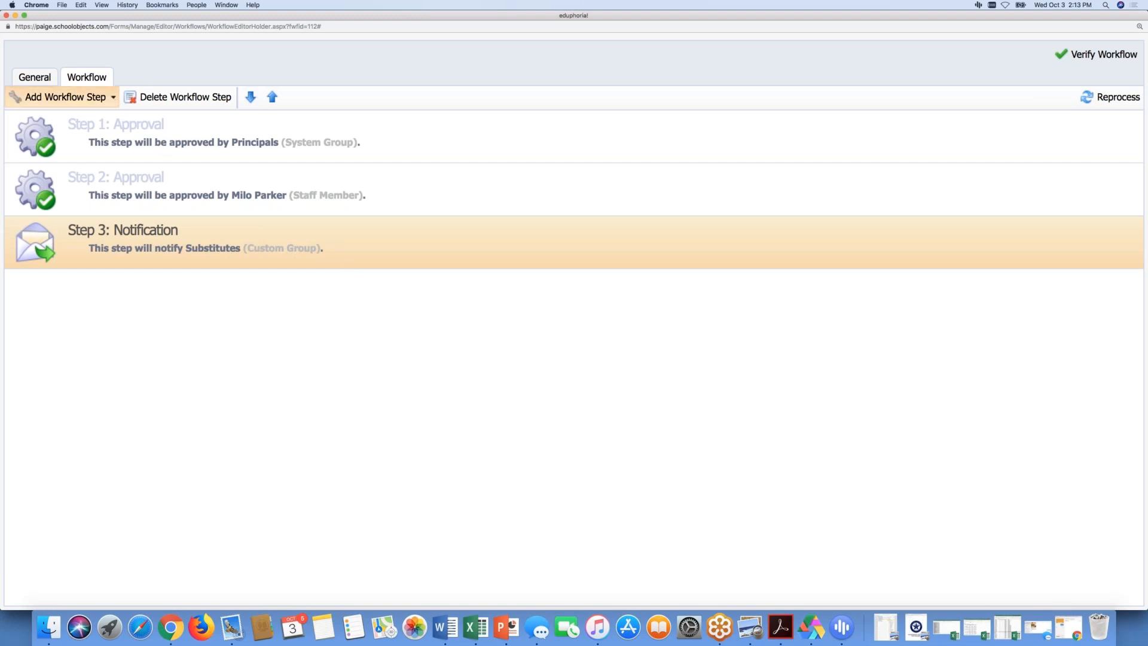
{"action": "left_click", "coordinate": [65, 139]}
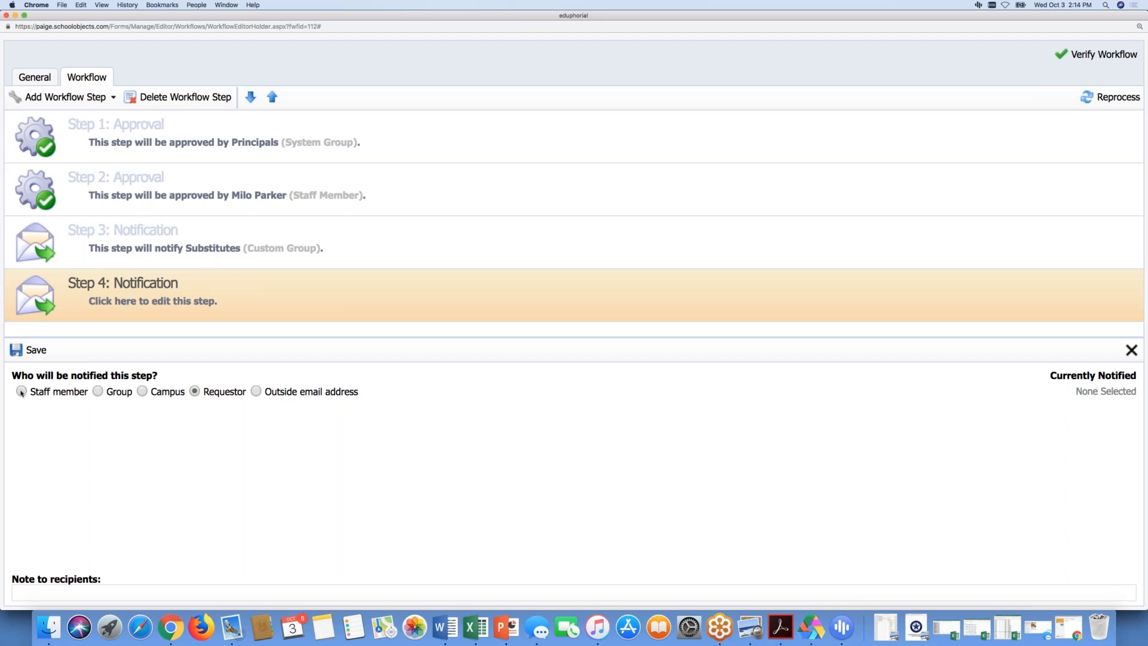
{"action": "left_click", "coordinate": [90, 590]}
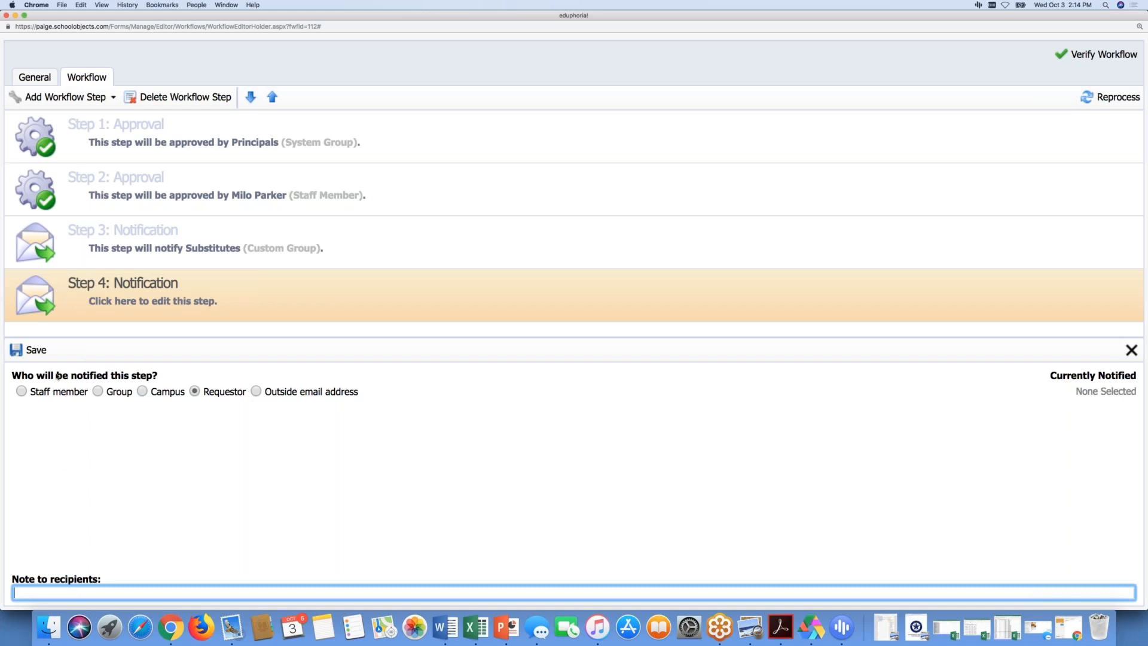
{"action": "left_click", "coordinate": [34, 353]}
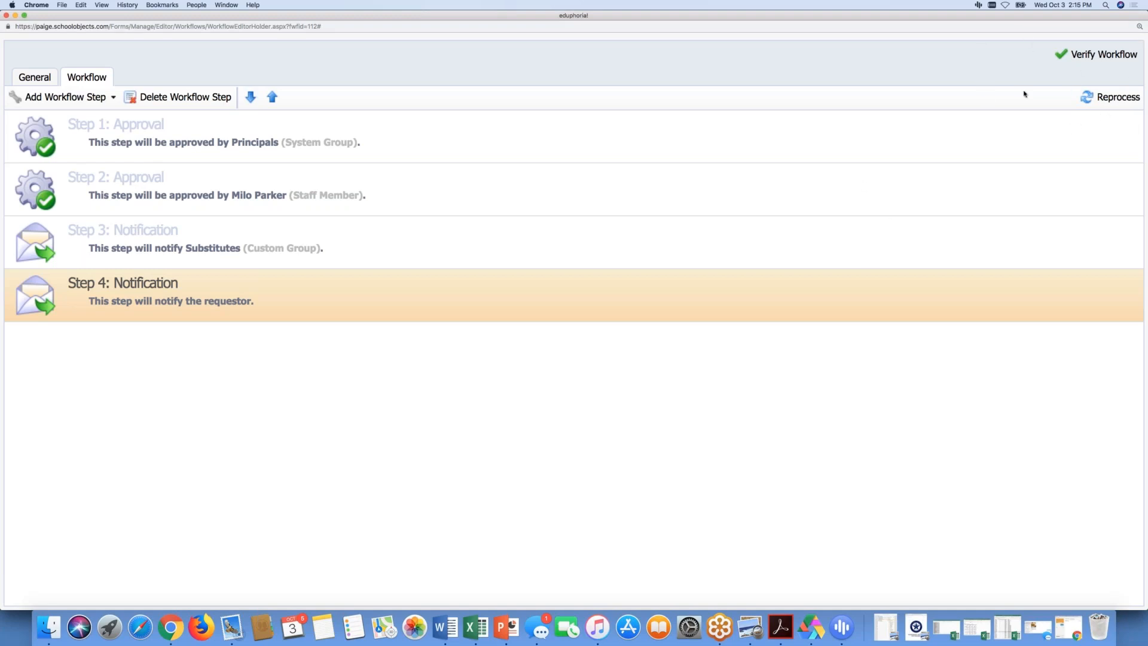
- Verify the workflow and review who can approve and who is notified at each step for the listed schools
{"action": "left_click", "coordinate": [1078, 56]}
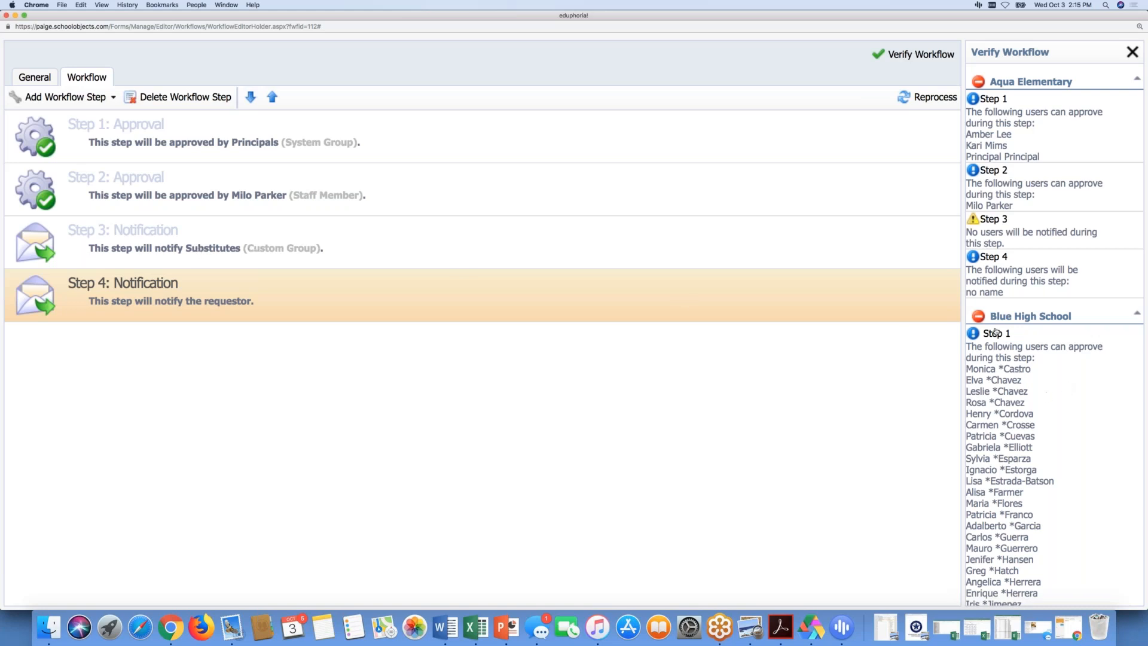
{"action": "scroll", "coordinate": [1011, 361], "scroll_direction": "down", "scroll_amount": 15}
{"action": "scroll", "coordinate": [1011, 361], "scroll_direction": "down", "scroll_amount": 10}
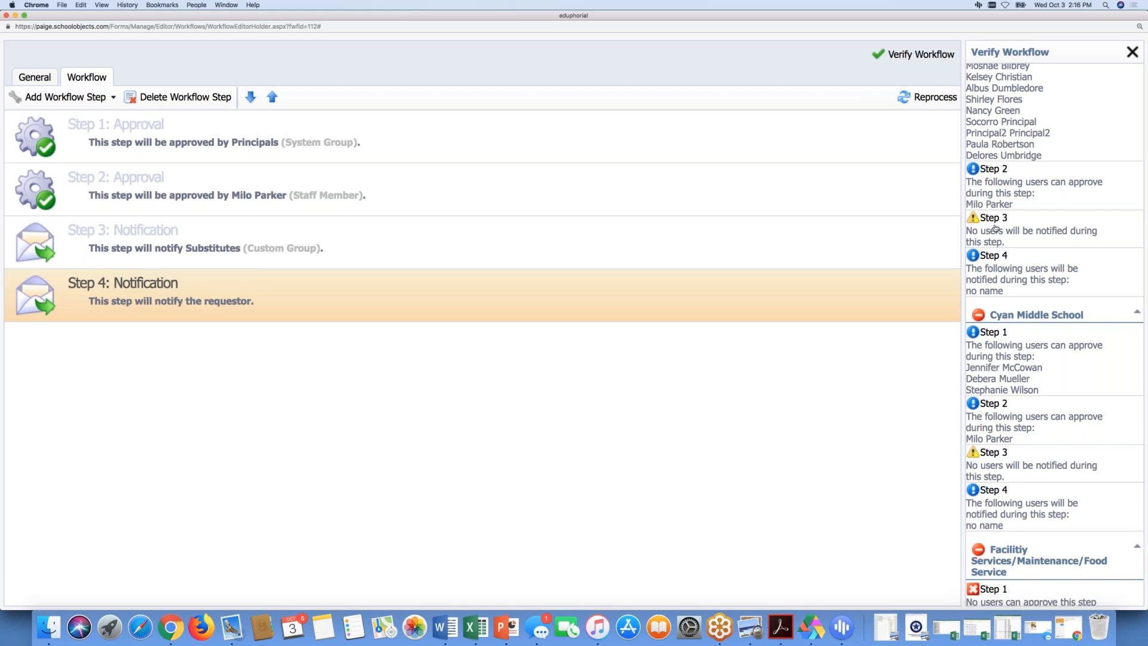
{"action": "scroll", "coordinate": [995, 227], "scroll_direction": "up", "scroll_amount": 20}
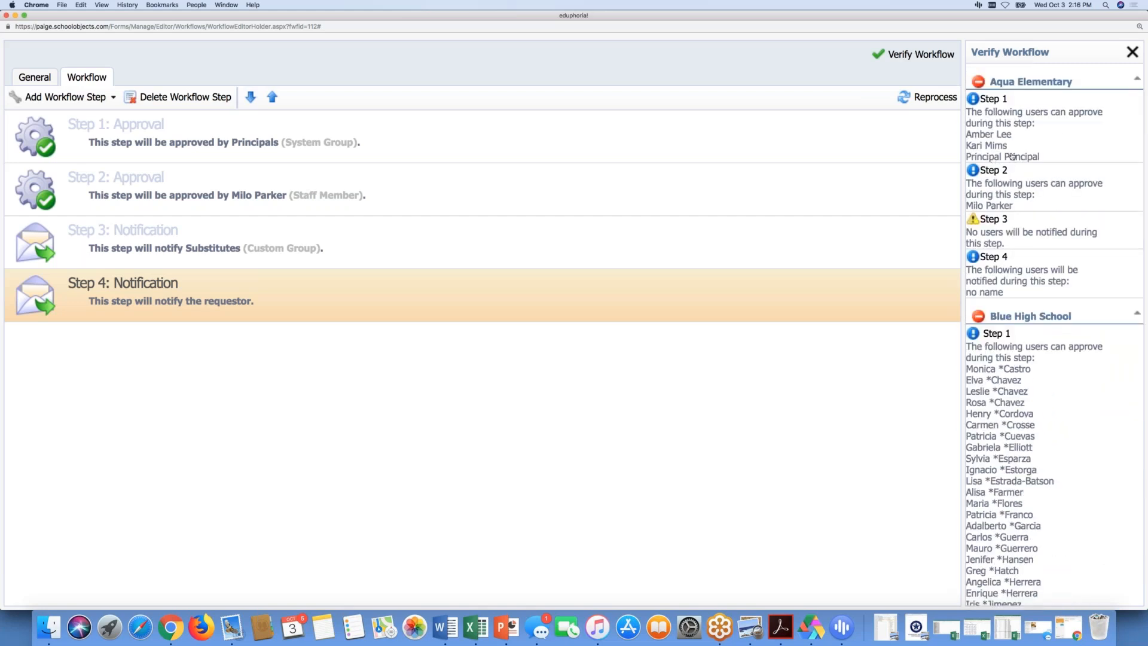
{"action": "left_click", "coordinate": [1130, 52]}
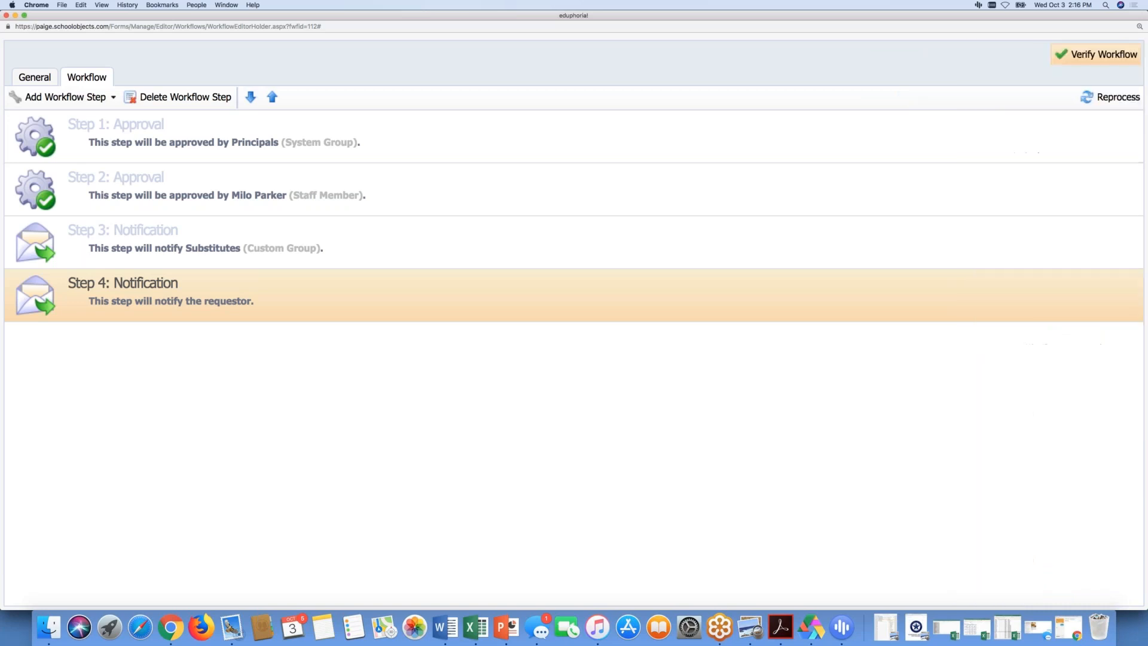
- Close the workflow editor and switch from Formspace to the Management application
{"action": "left_click", "coordinate": [6, 17]}
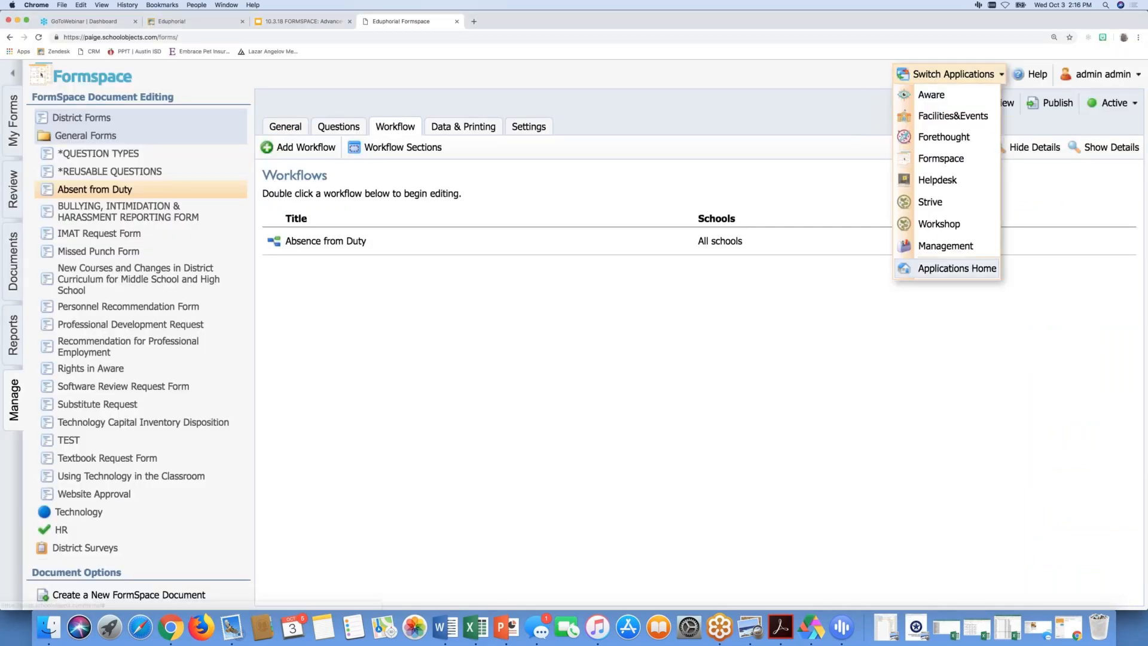
{"action": "left_click", "coordinate": [927, 253]}
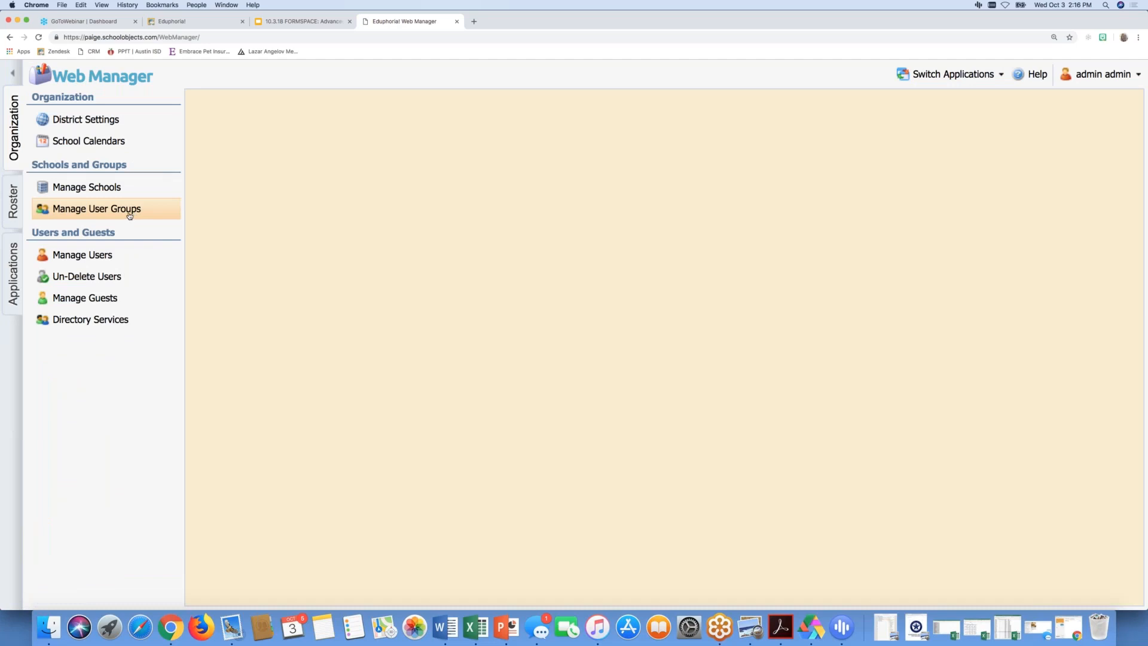
- Open the Substitutes custom group in user group management and change its name to Substitute Manager
{"action": "left_click", "coordinate": [129, 214]}
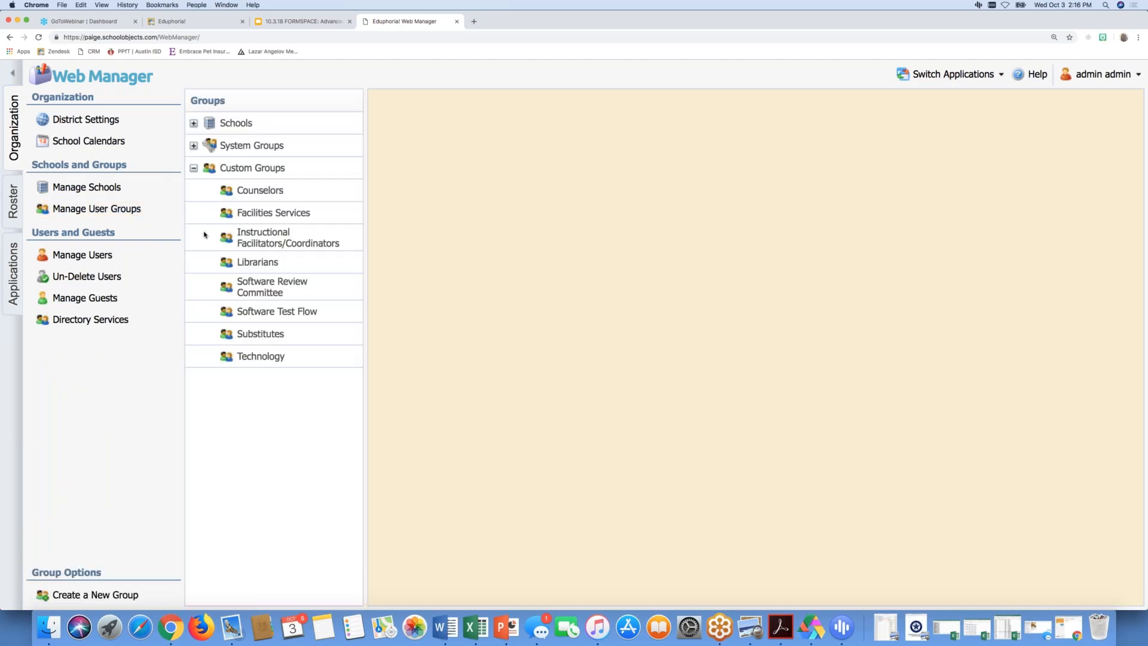
{"action": "left_click", "coordinate": [256, 336]}
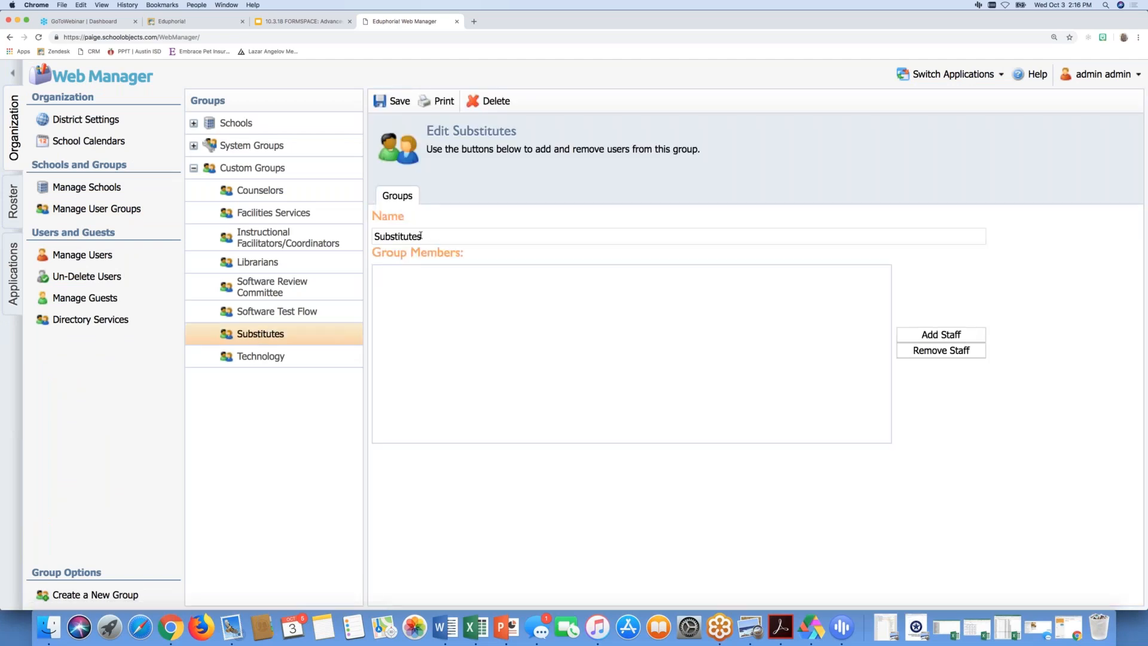
{"action": "left_click", "coordinate": [420, 235]}
{"action": "key", "text": "BackSpace"}
{"action": "type", "text": "Manager"}
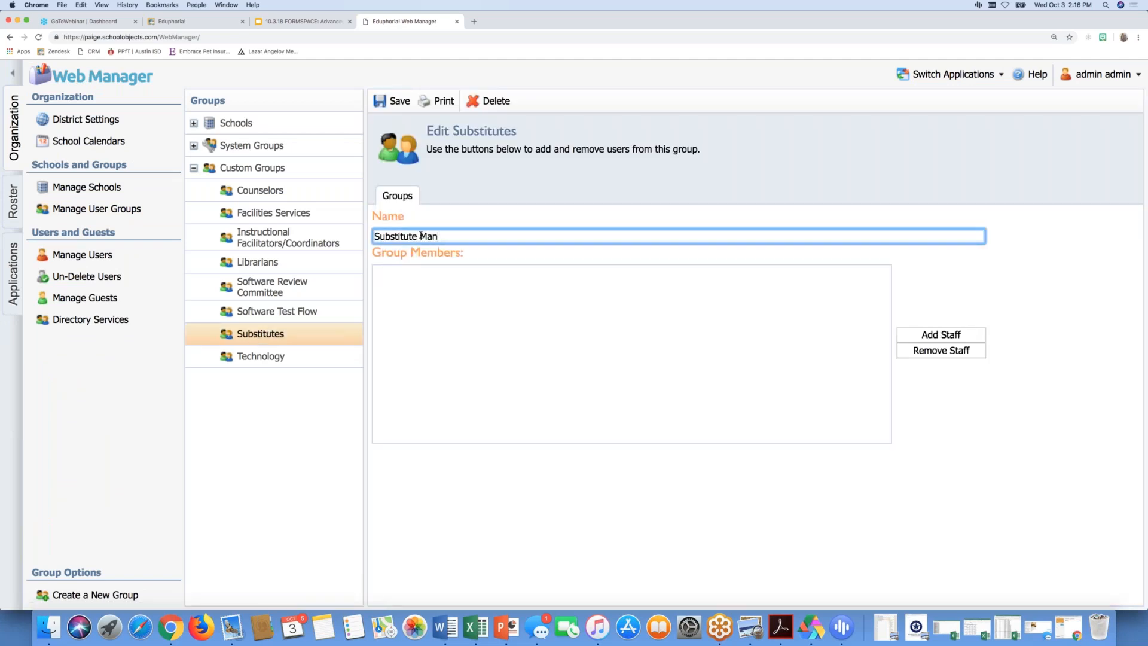
- Search the staff by last name and add the matching staff member to the group
{"action": "left_click", "coordinate": [921, 341]}
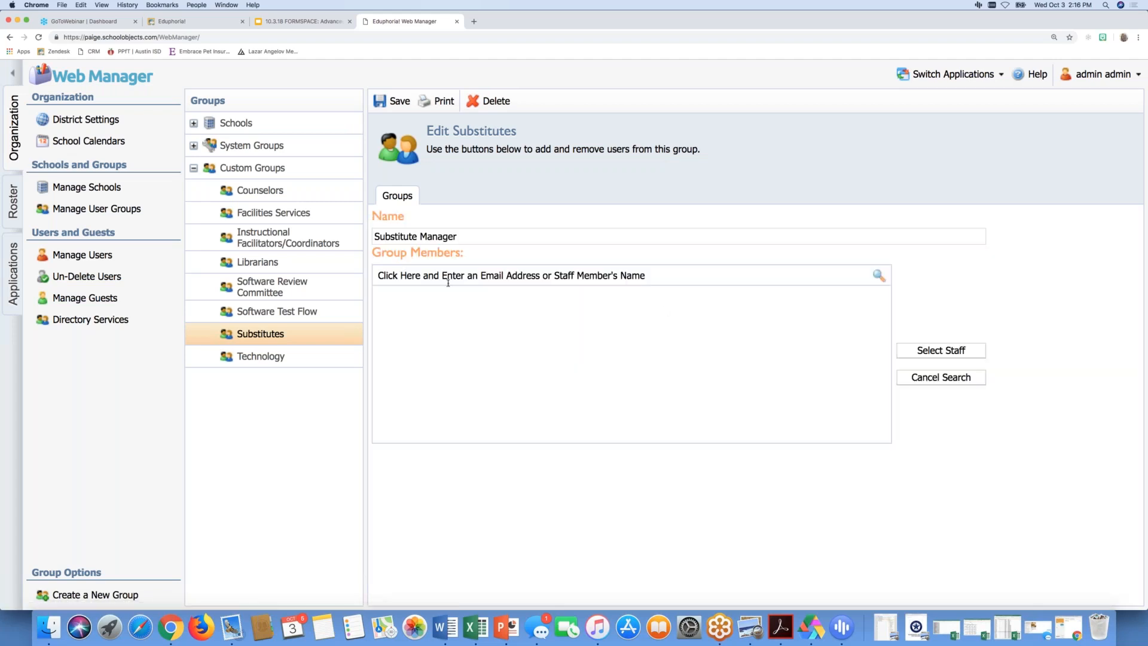
{"action": "left_click", "coordinate": [409, 276]}
{"action": "type", "text": "umbr"}
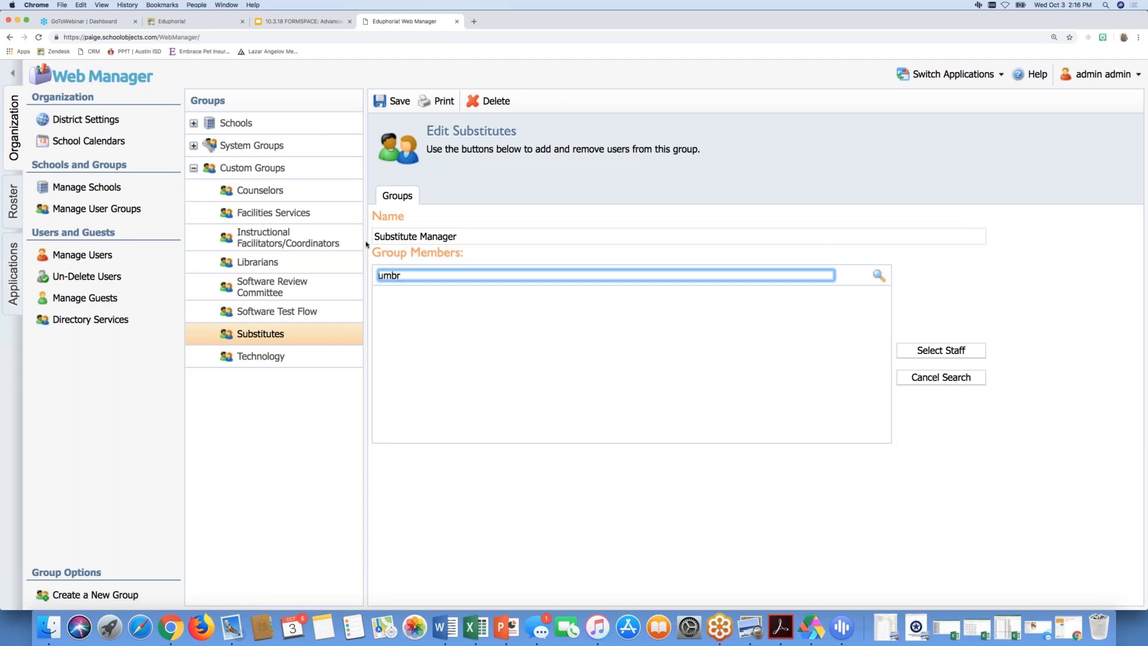
{"action": "key", "text": "Return"}
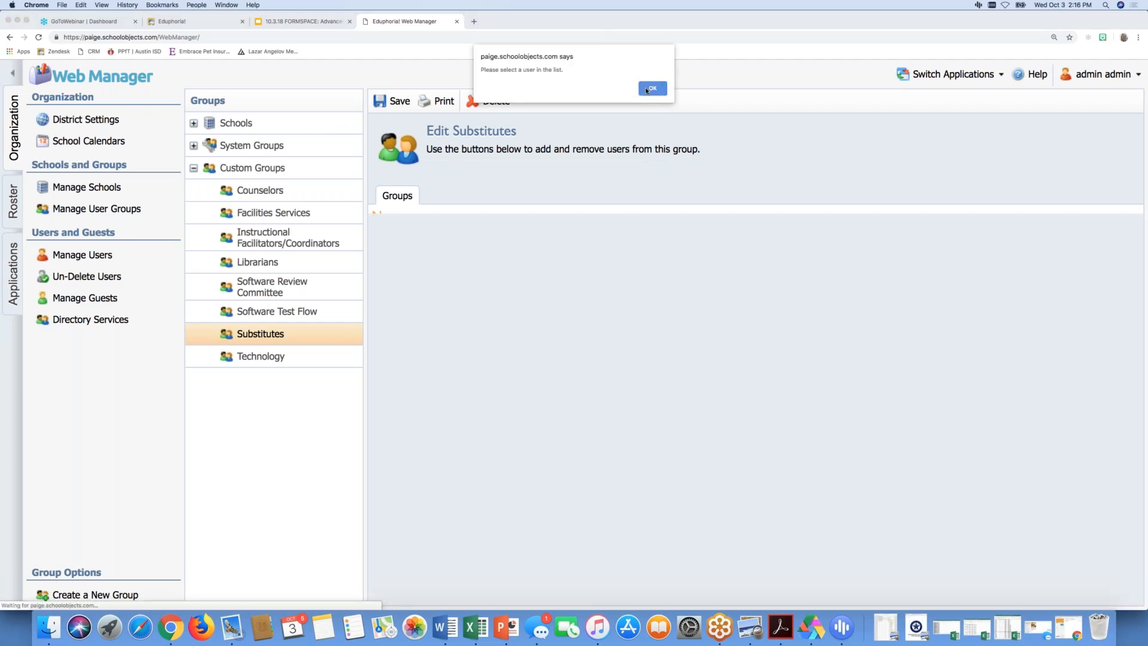
{"action": "left_click", "coordinate": [651, 89]}
{"action": "left_click", "coordinate": [878, 277]}
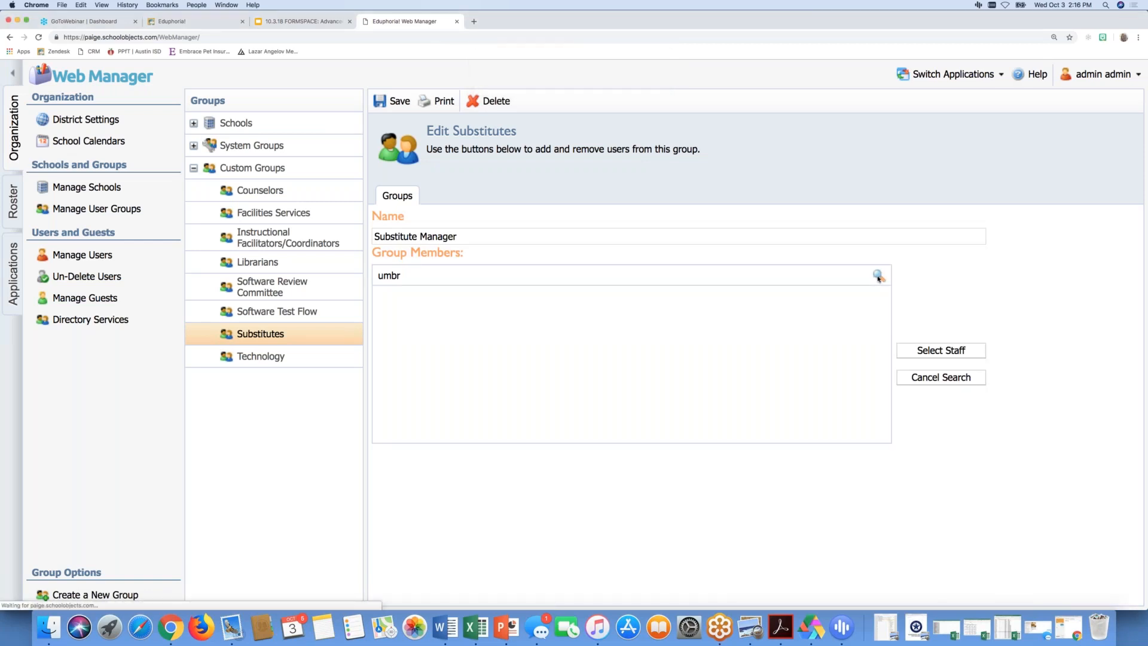
{"action": "left_click", "coordinate": [487, 297]}
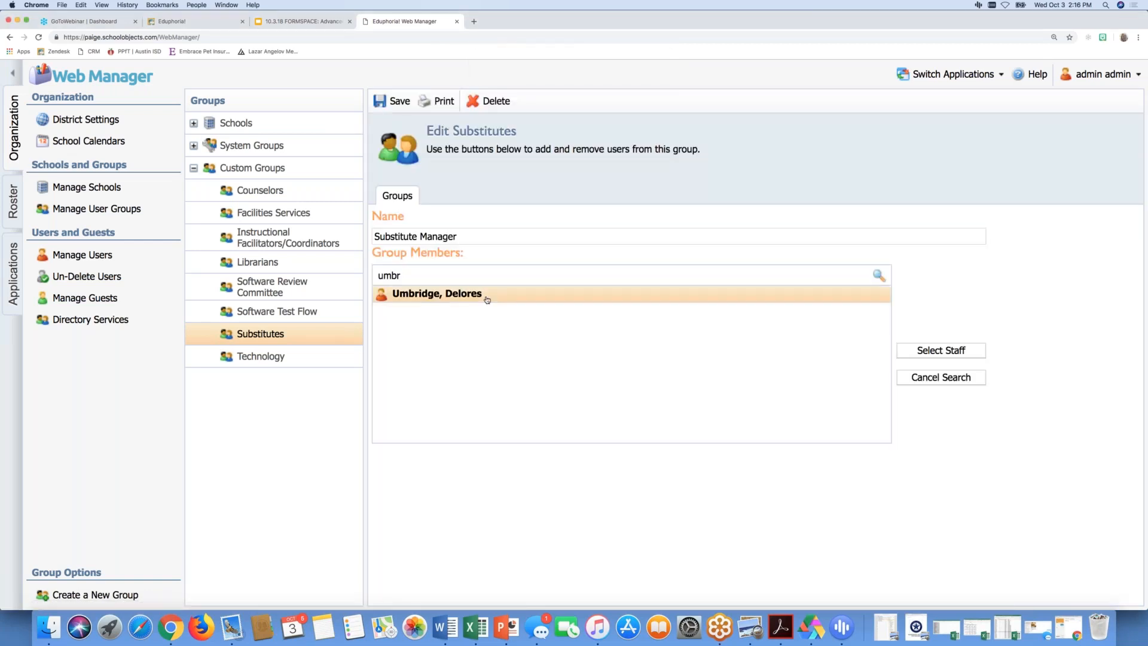
{"action": "left_click", "coordinate": [926, 352]}
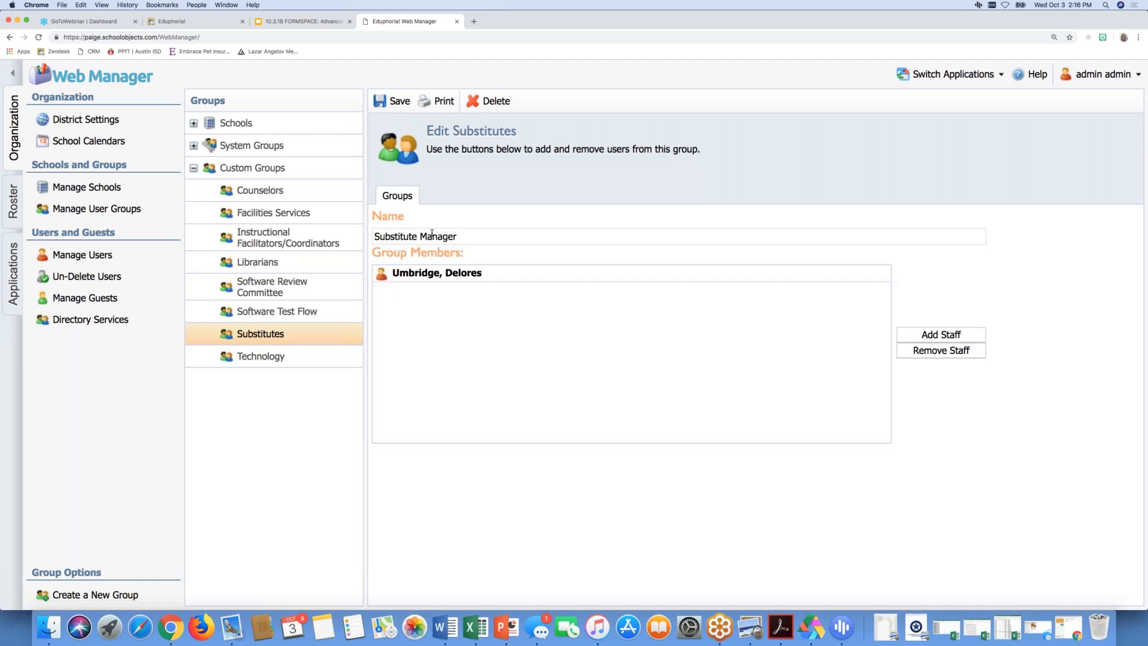
- Replace the group's name with teacher and save the group
{"action": "left_click", "coordinate": [432, 236]}
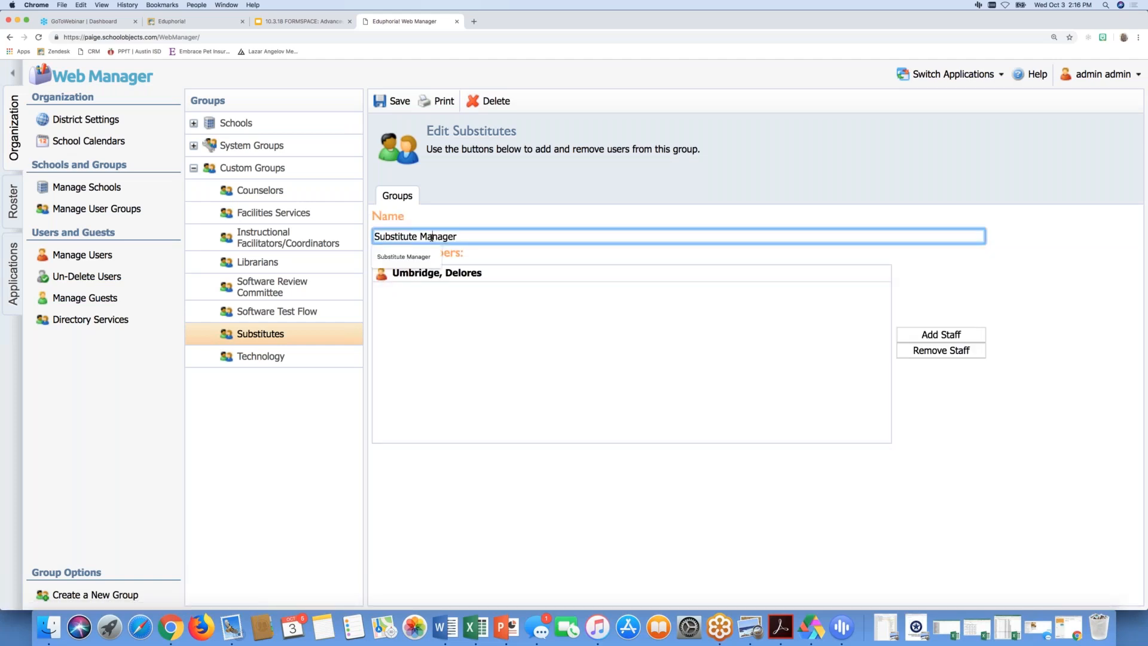
{"action": "triple_click", "coordinate": [432, 238]}
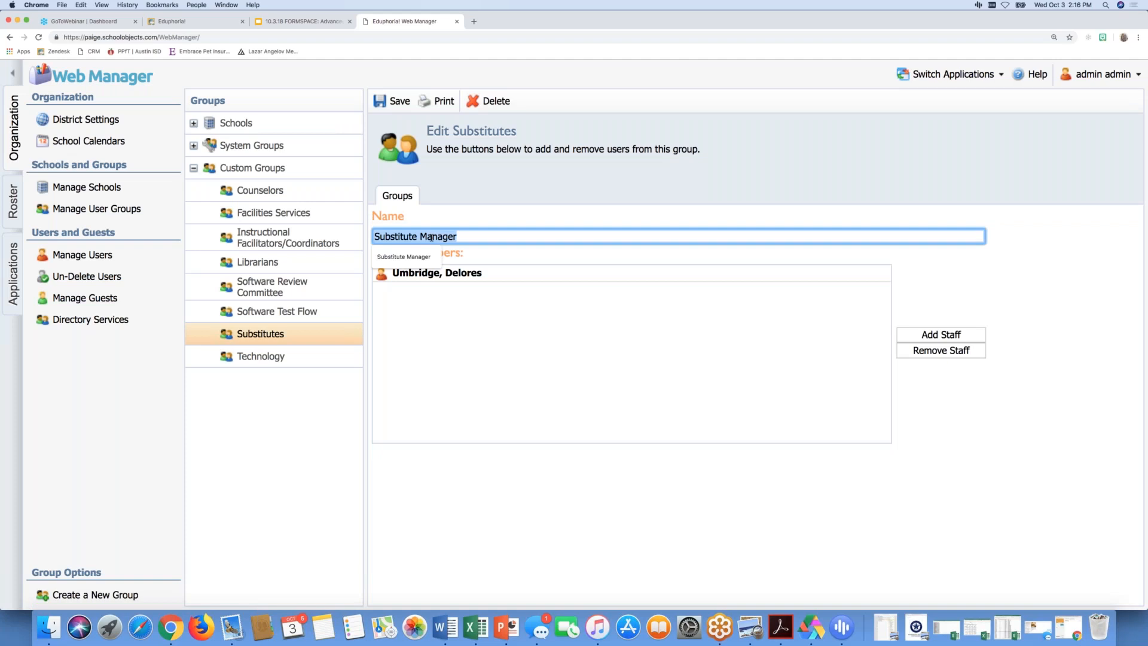
{"action": "type", "text": "teacher"}
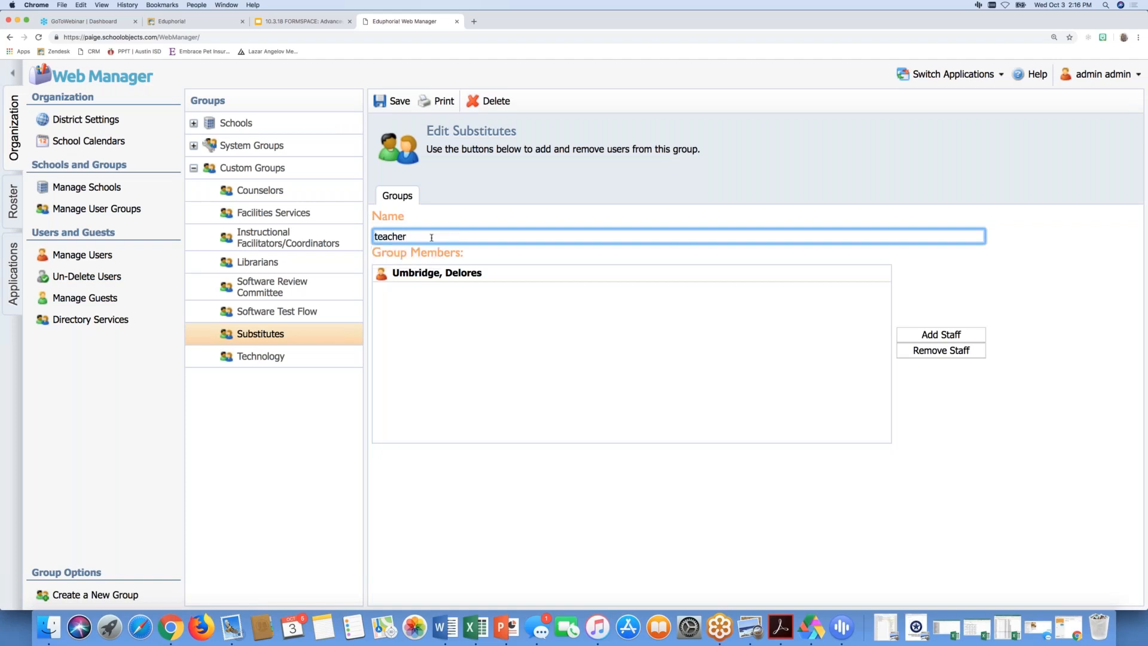
{"action": "key", "text": "Return"}
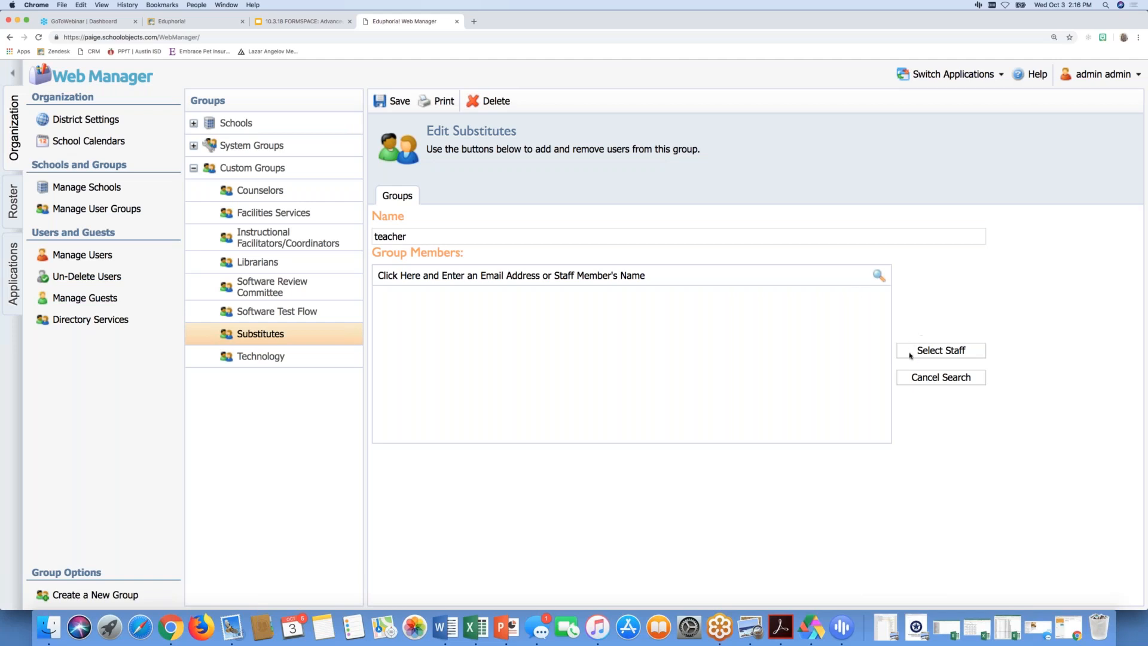
{"action": "left_click", "coordinate": [392, 102]}
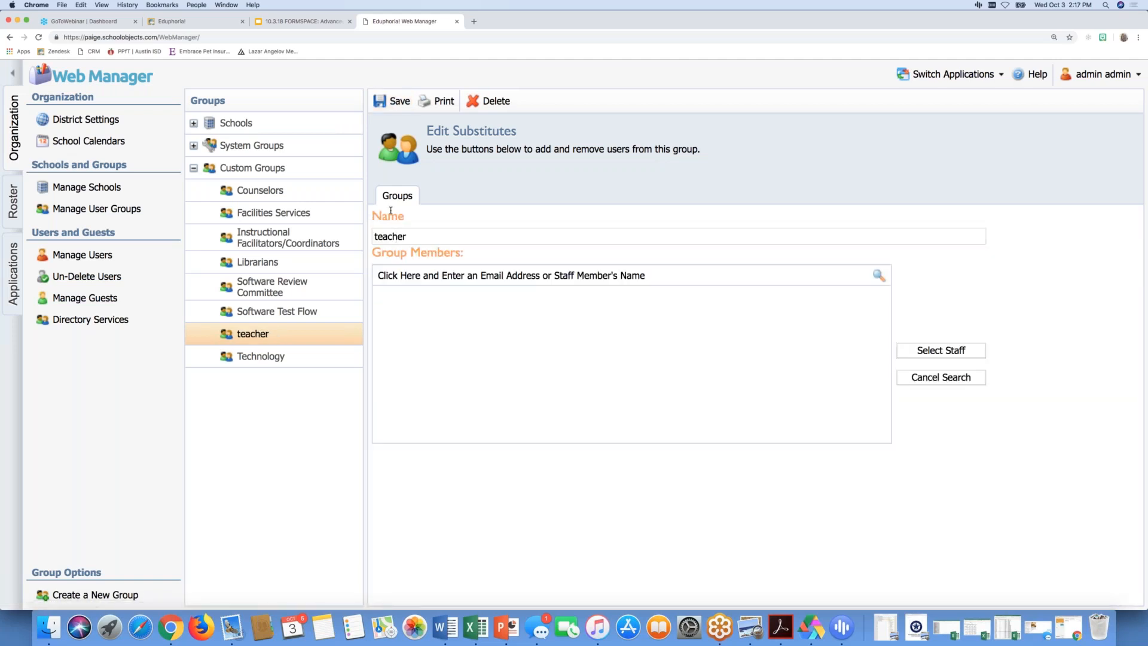
- Set the teacher group's name back to Substitute Manager
{"action": "double_click", "coordinate": [415, 232]}
{"action": "type", "text": "Substitu"}
{"action": "left_click", "coordinate": [399, 256]}
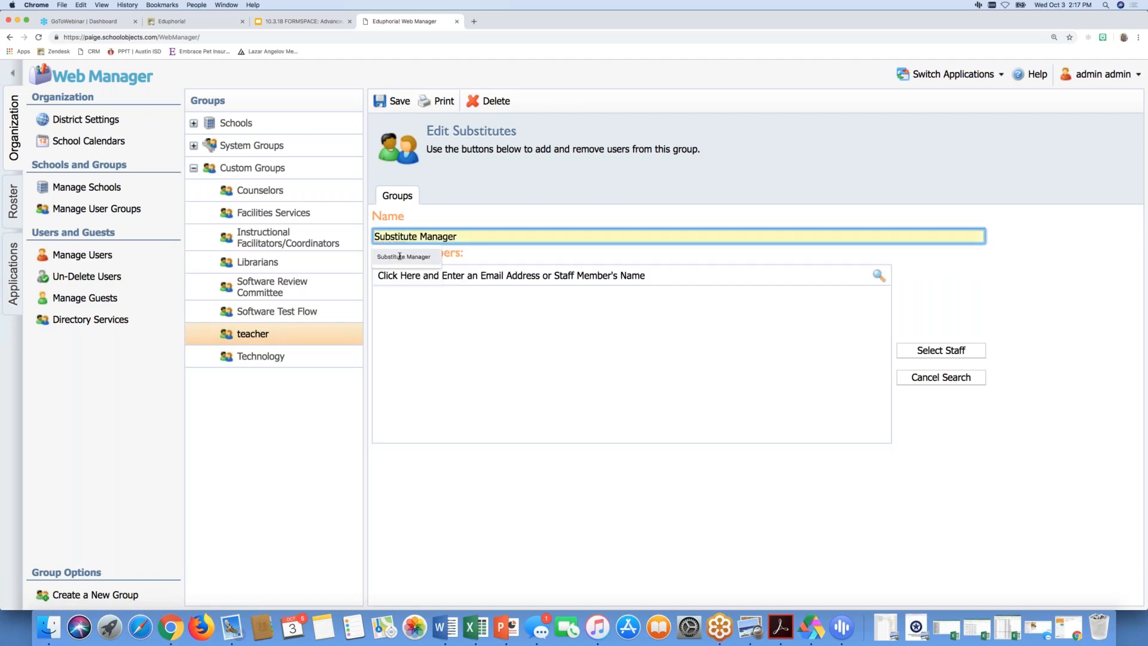
{"action": "left_click", "coordinate": [427, 336]}
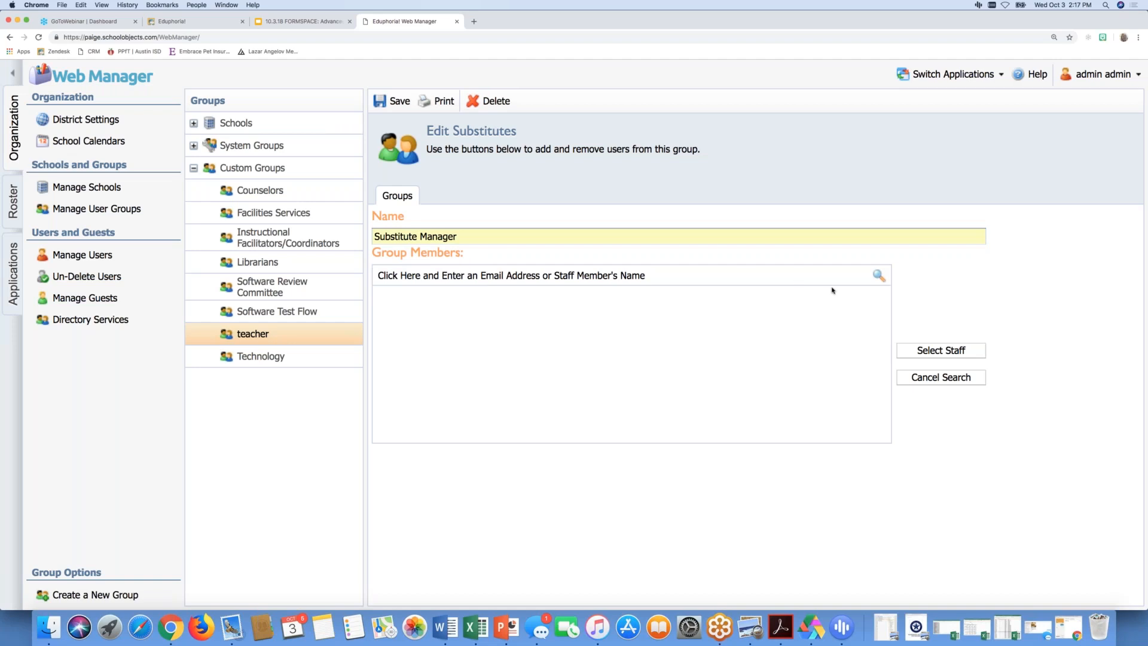
- Find the same staff member by last name, select them as a group member, and save the Substitute Manager group
{"action": "left_click", "coordinate": [690, 277]}
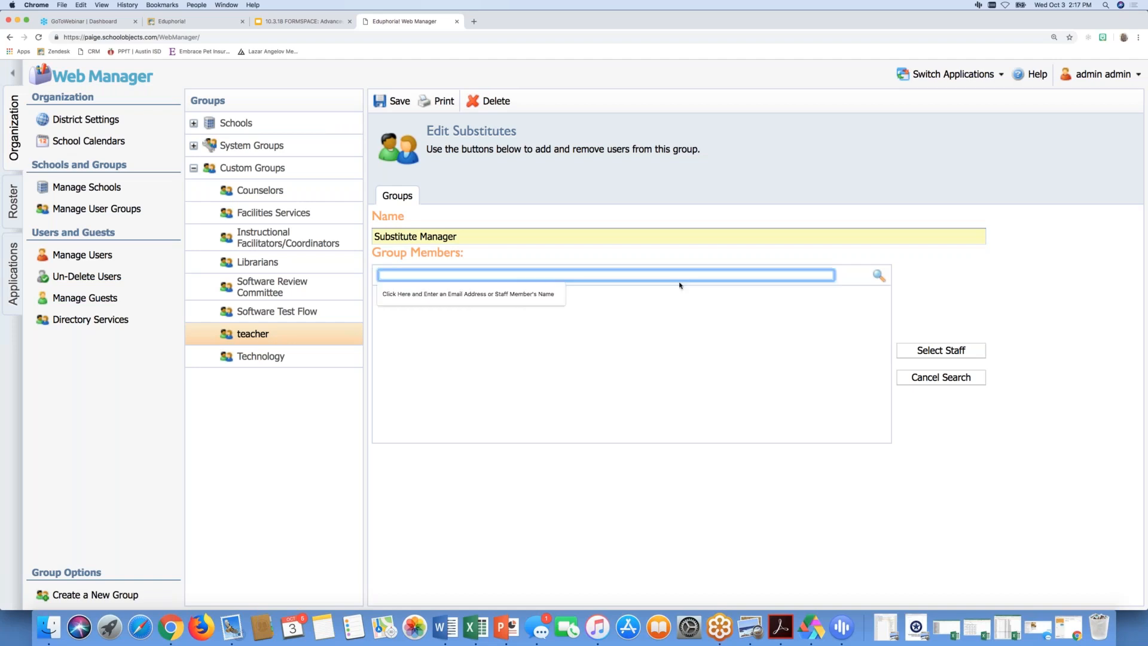
{"action": "type", "text": "umbr"}
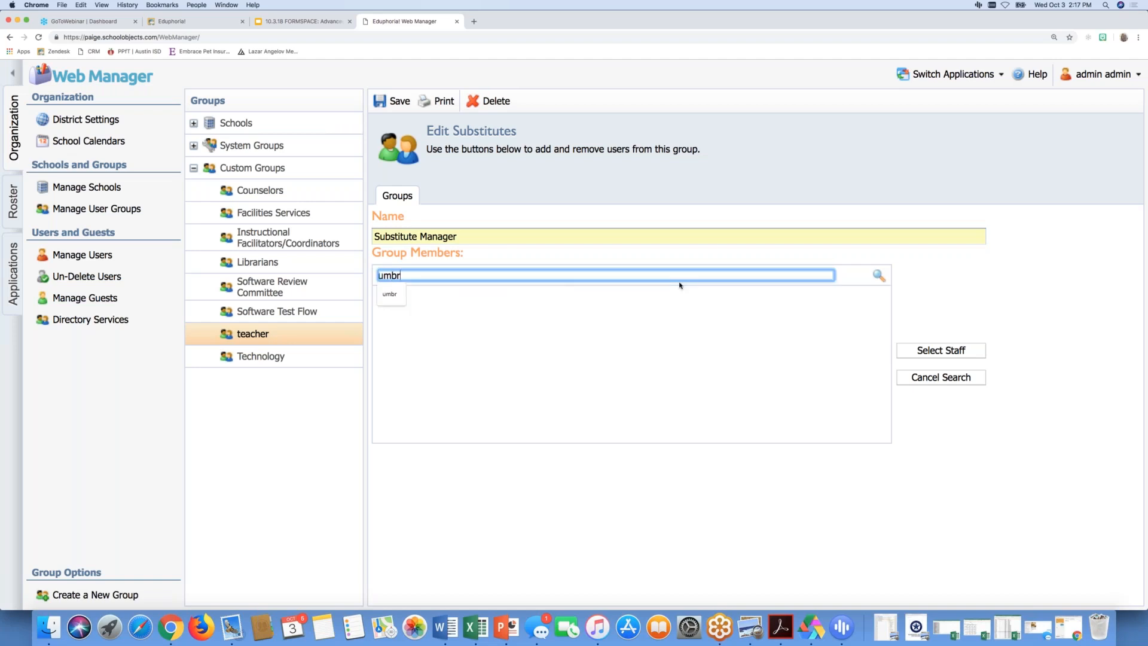
{"action": "left_click", "coordinate": [878, 276]}
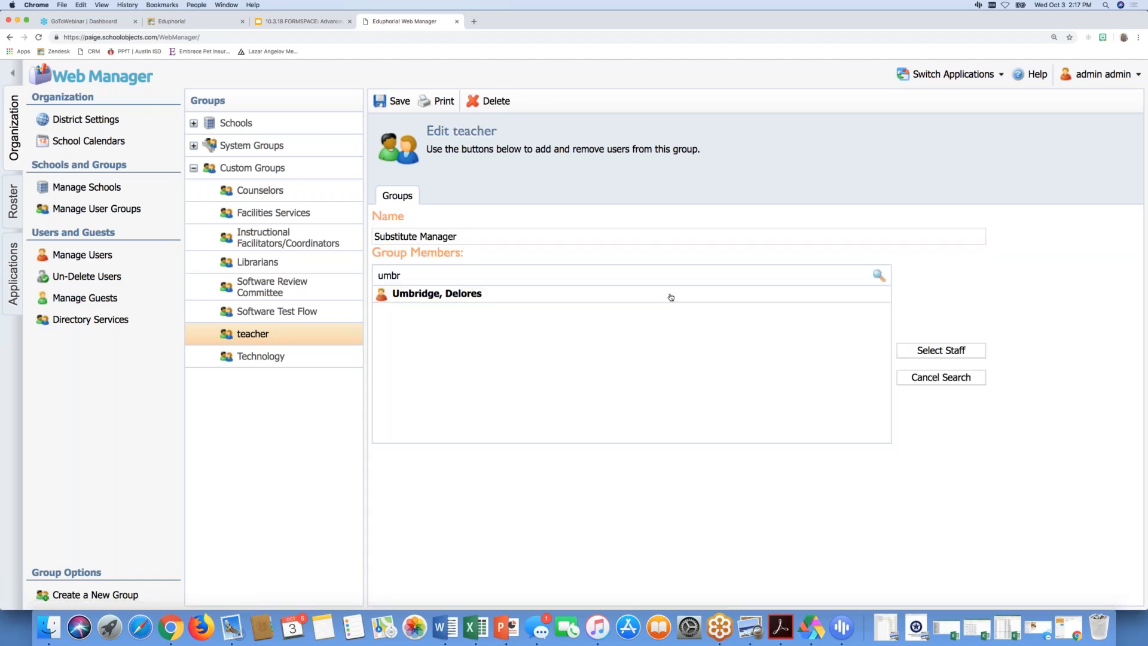
{"action": "left_click", "coordinate": [671, 297]}
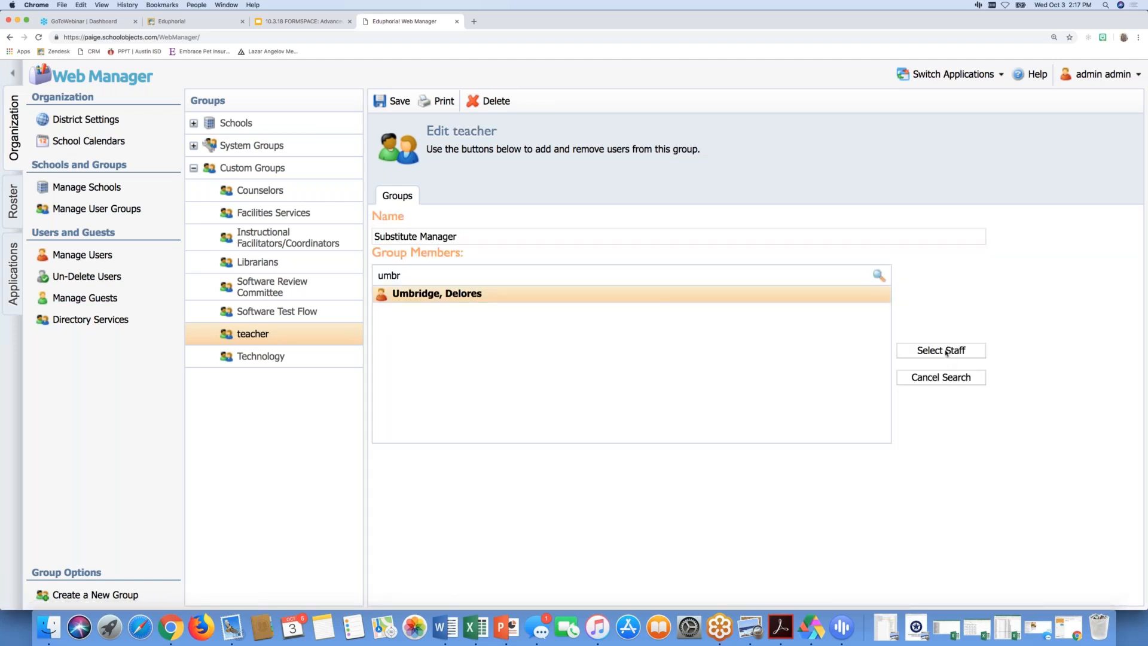
{"action": "left_click", "coordinate": [946, 353]}
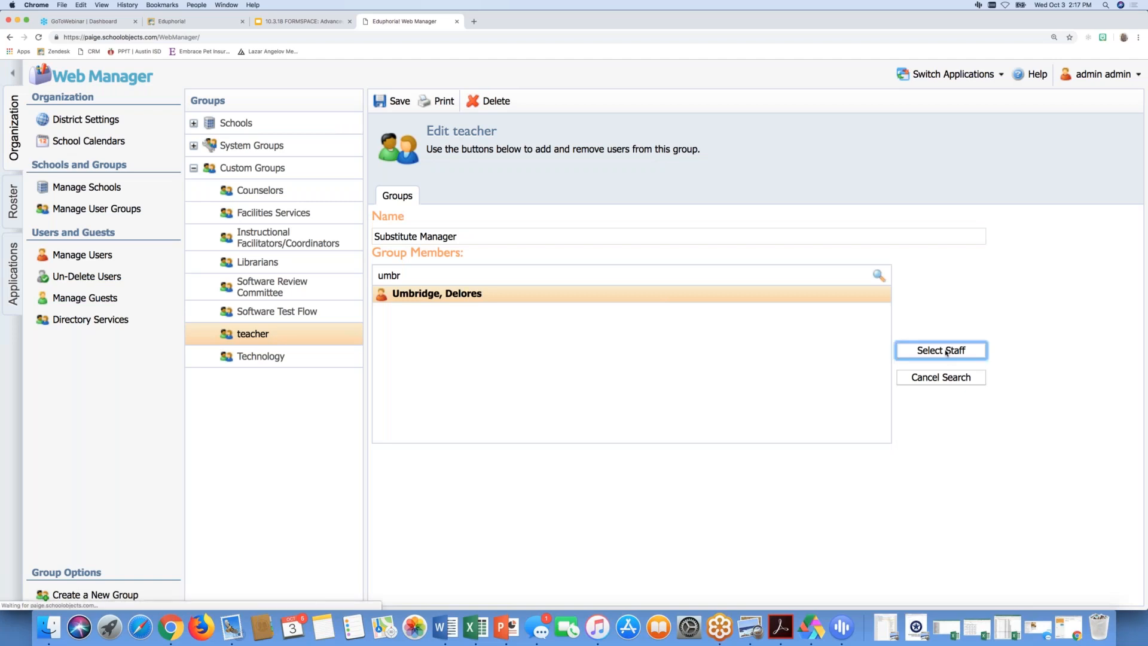
{"action": "left_click", "coordinate": [392, 102]}
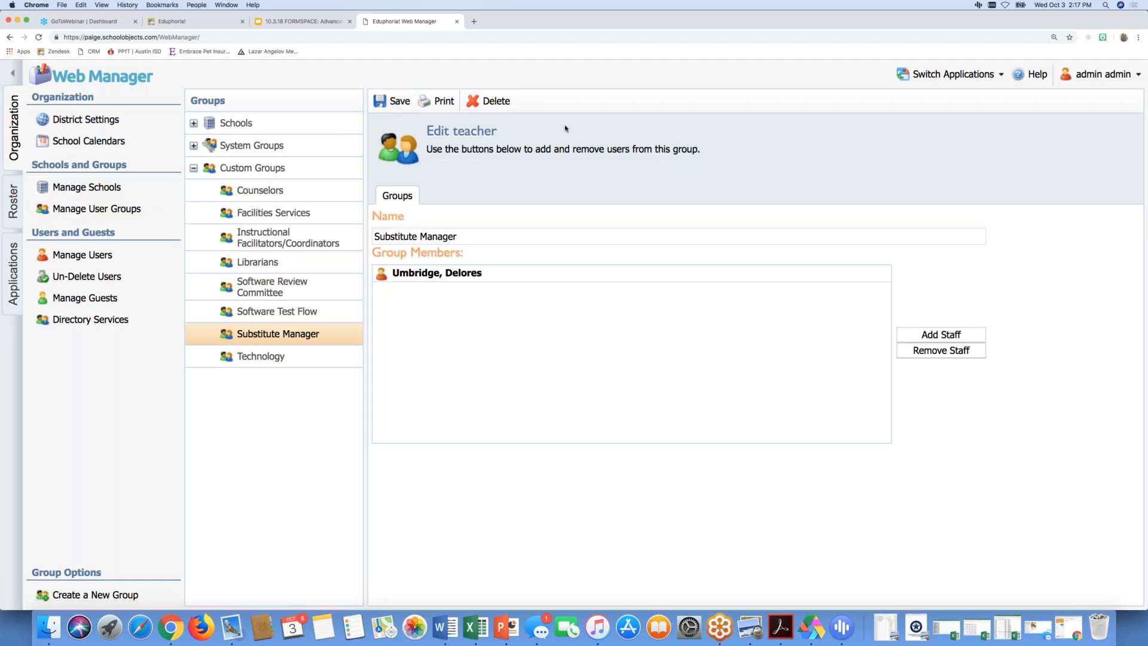
- Switch to Formspace and list the General Forms category of the district forms for management
{"action": "left_click", "coordinate": [916, 74]}
{"action": "left_click", "coordinate": [941, 158]}
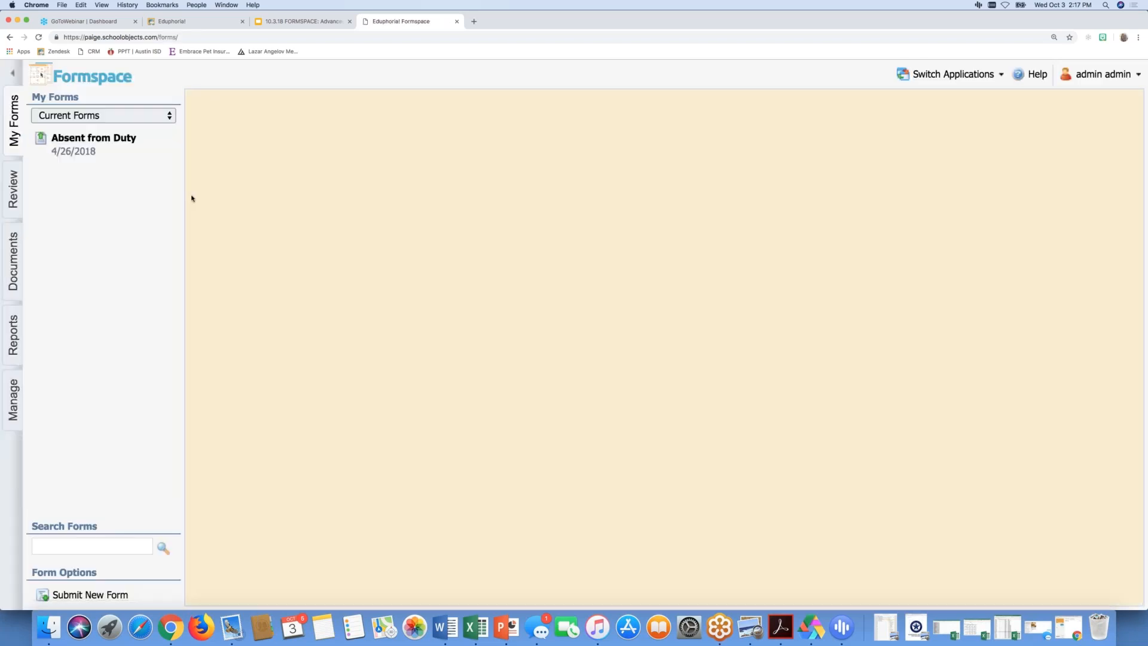
{"action": "left_click", "coordinate": [15, 394]}
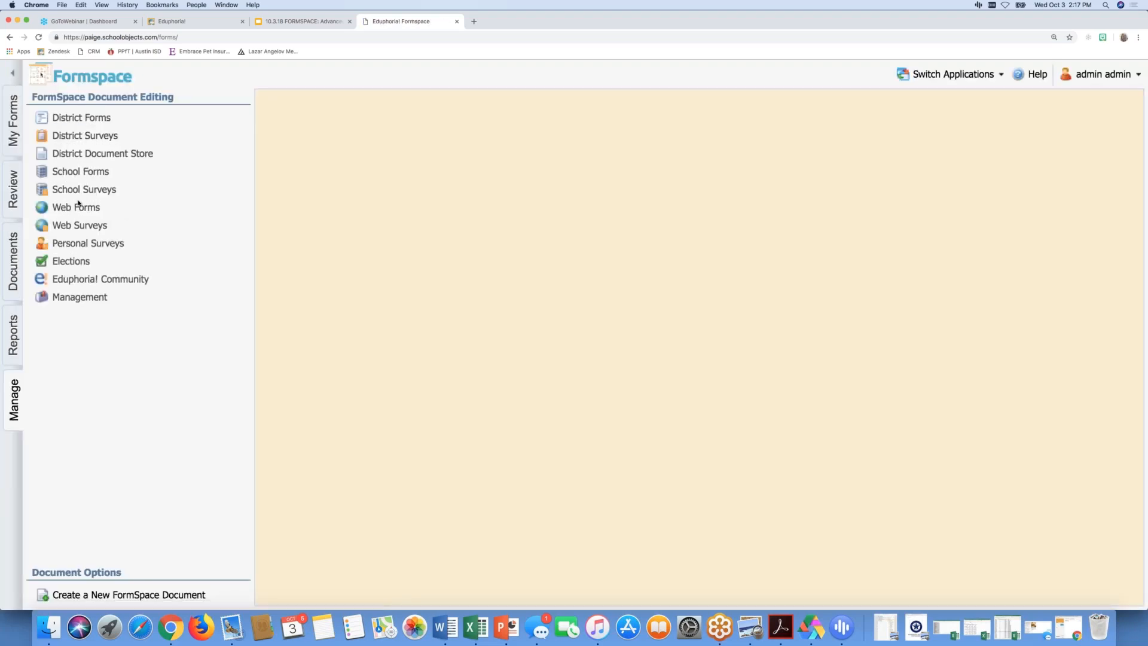
{"action": "left_click", "coordinate": [82, 116]}
{"action": "left_click", "coordinate": [78, 135]}
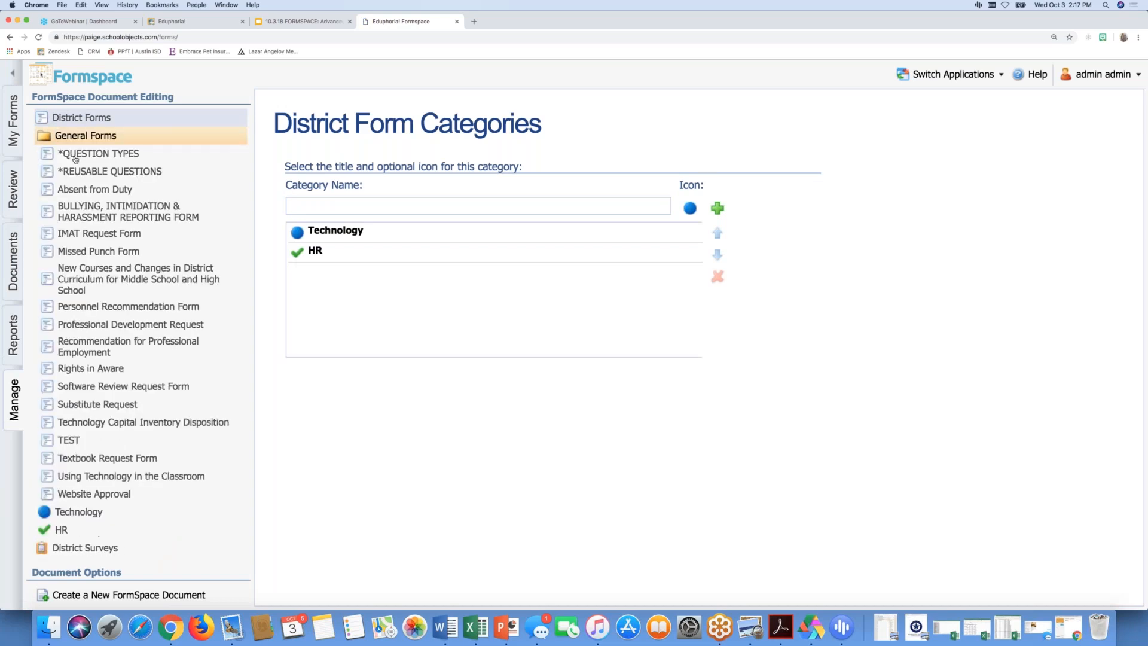
- Open the Absence from Duty workflow of the Absent from Duty form for editing
{"action": "left_click", "coordinate": [74, 190]}
{"action": "left_click", "coordinate": [392, 128]}
{"action": "double_click", "coordinate": [305, 242]}
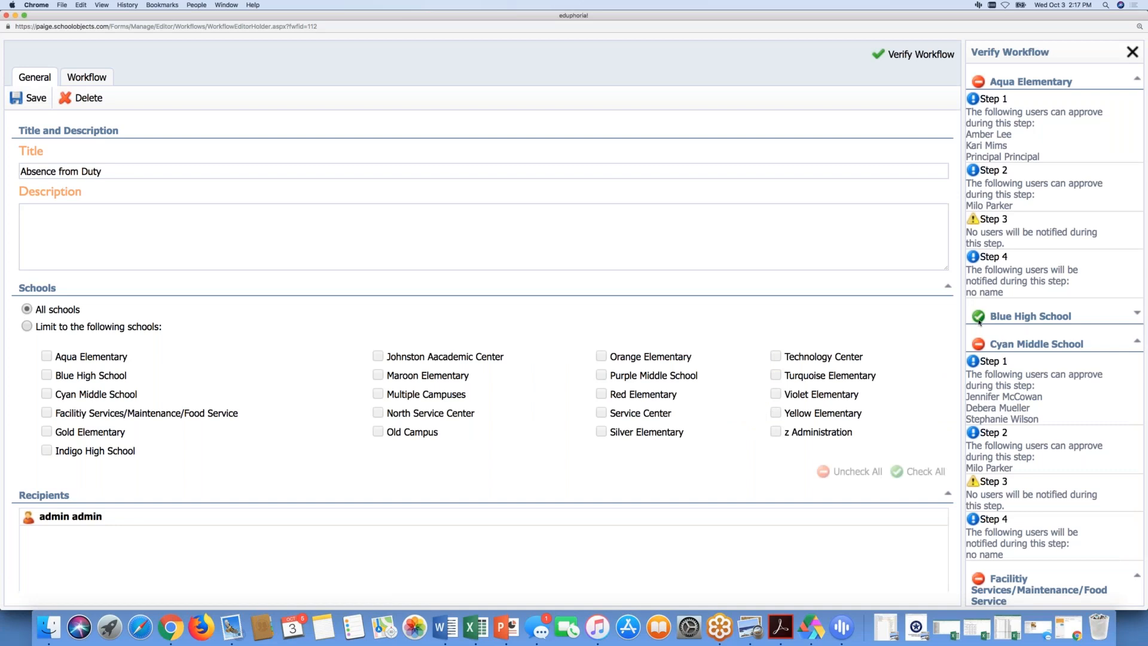
- Examine Blue High School's approvers and notification recipients for each step in the workflow verification
{"action": "scroll", "coordinate": [1081, 327], "scroll_direction": "down", "scroll_amount": 3}
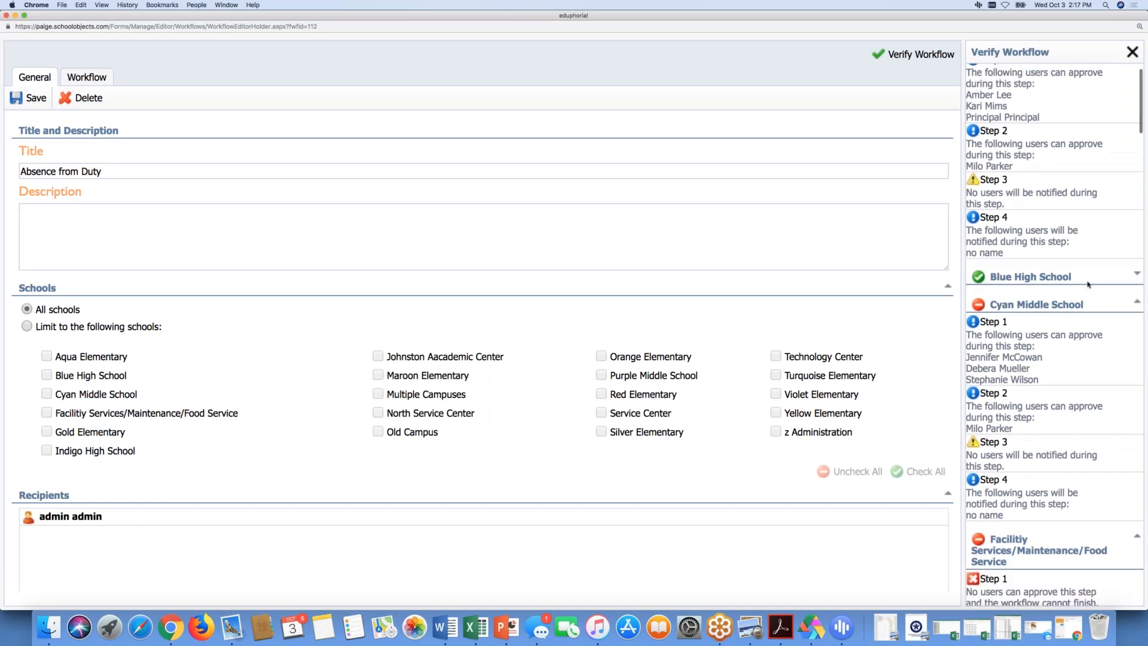
{"action": "scroll", "coordinate": [1088, 284], "scroll_direction": "up", "scroll_amount": 3}
{"action": "left_click", "coordinate": [1136, 305]}
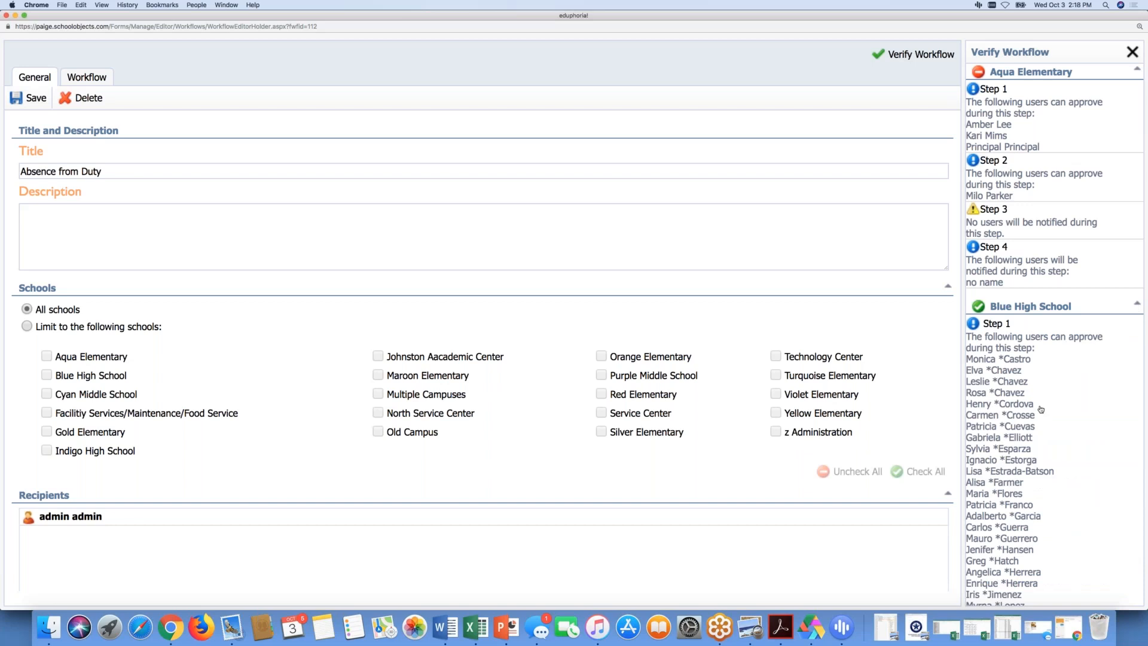
{"action": "scroll", "coordinate": [1040, 409], "scroll_direction": "down", "scroll_amount": 20}
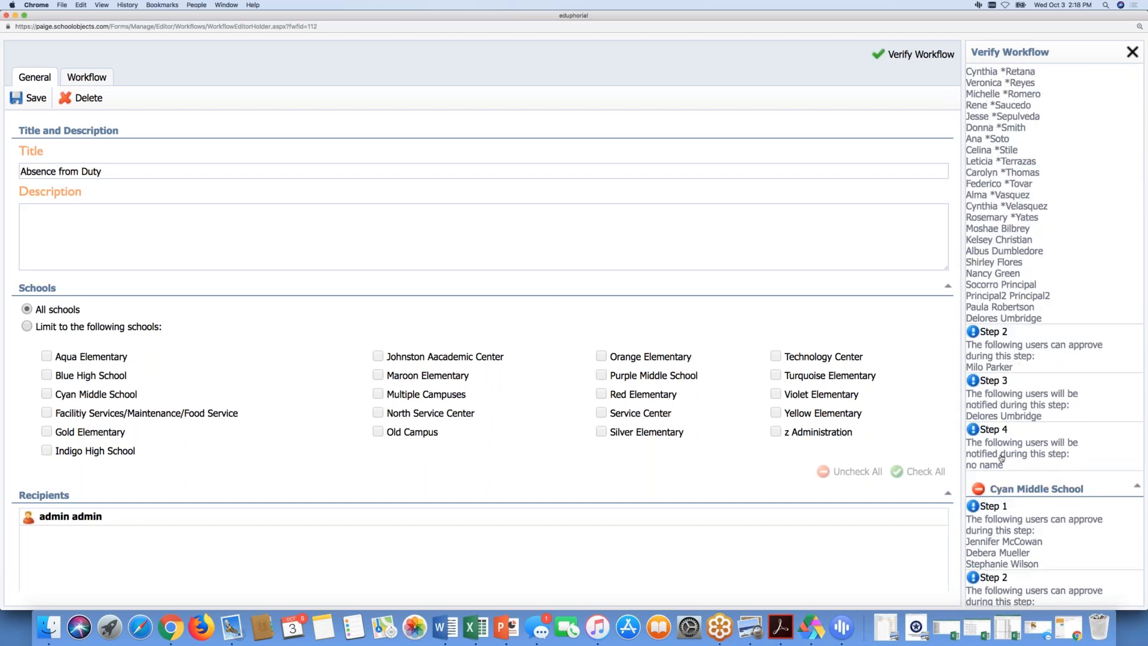
{"action": "scroll", "coordinate": [1001, 458], "scroll_direction": "up", "scroll_amount": 20}
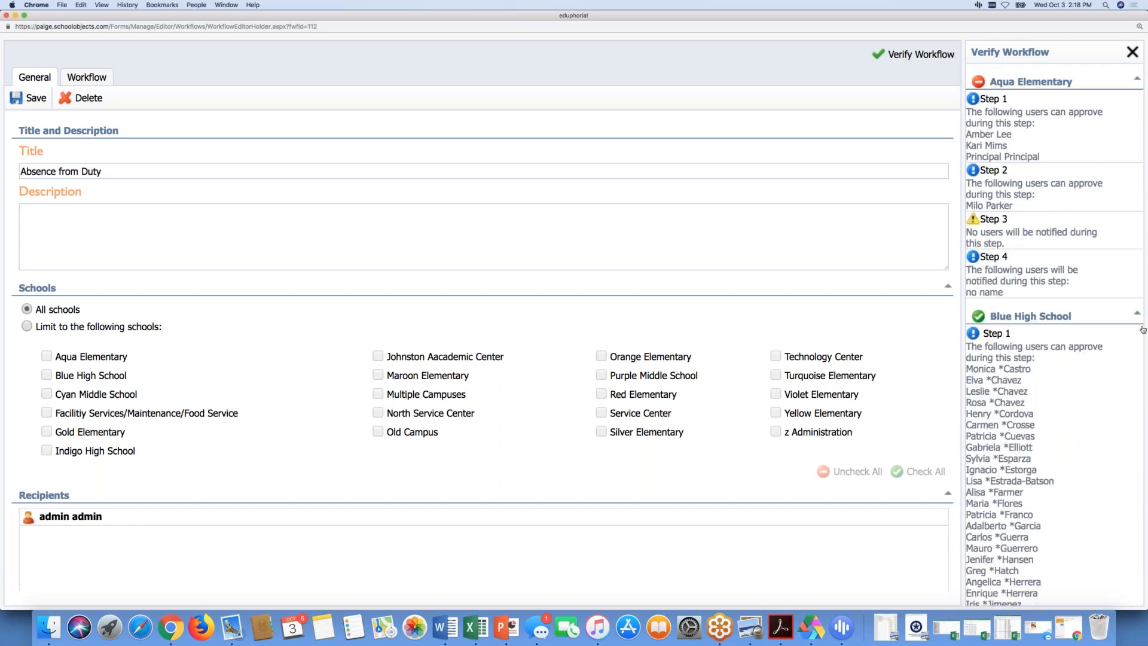
{"action": "left_click", "coordinate": [1137, 315]}
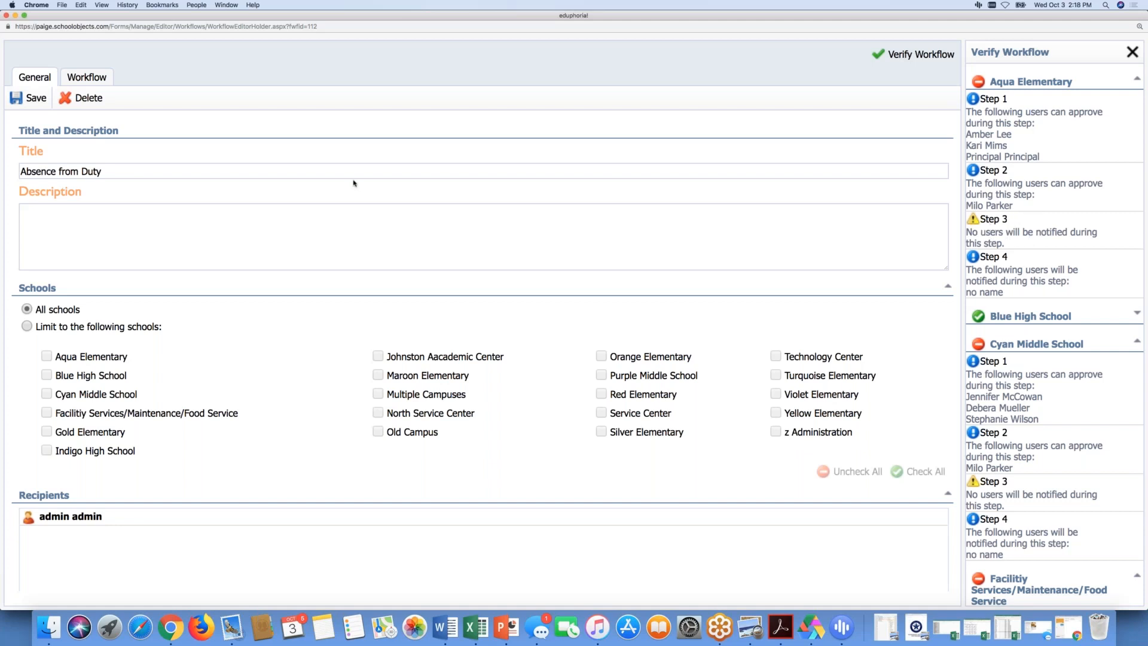
- Review the Absence from Duty workflow's approval and notification steps and close the workflow editor
{"action": "left_click", "coordinate": [90, 78]}
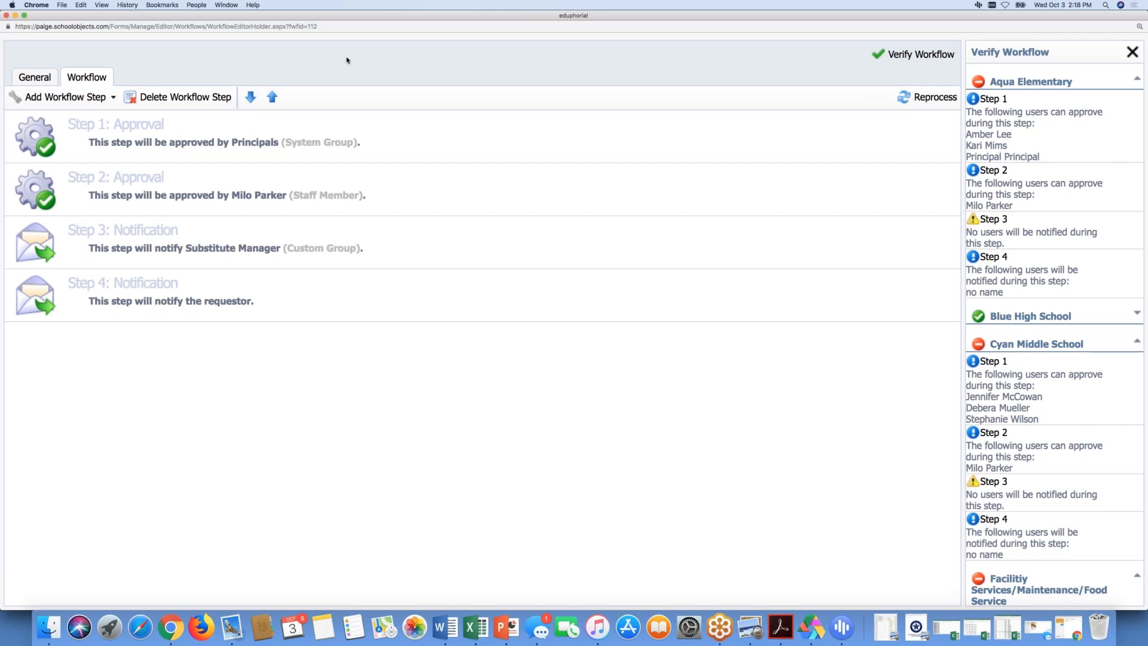
{"action": "left_click", "coordinate": [6, 17]}
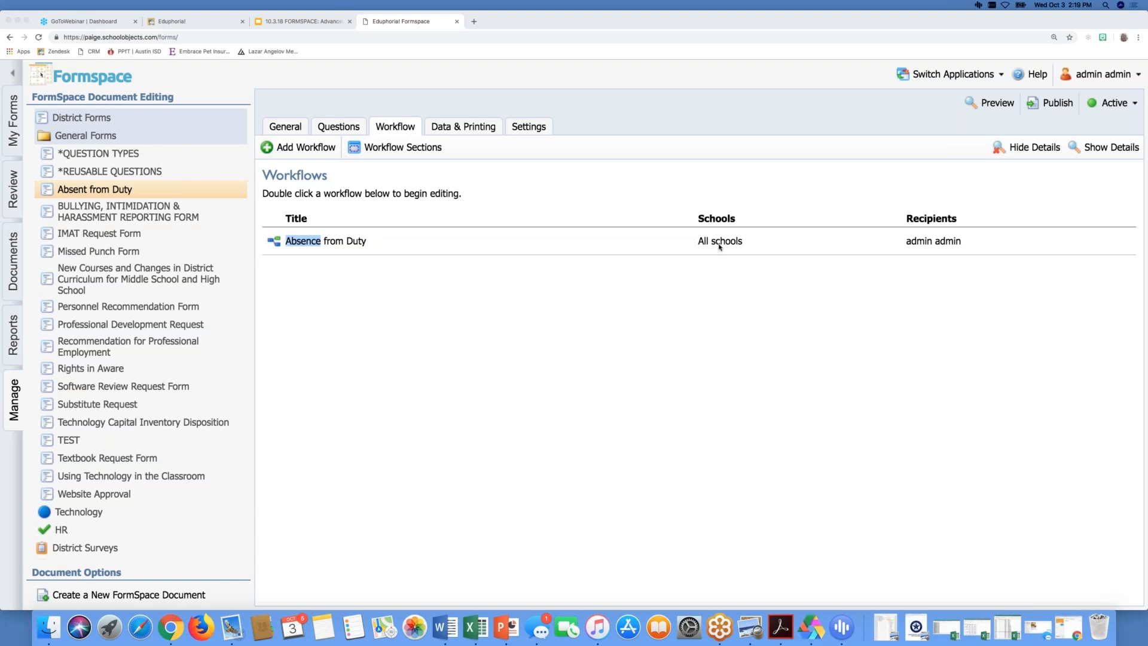
- Open the IMAT Request Form from the General Forms category
{"action": "left_click", "coordinate": [118, 237]}
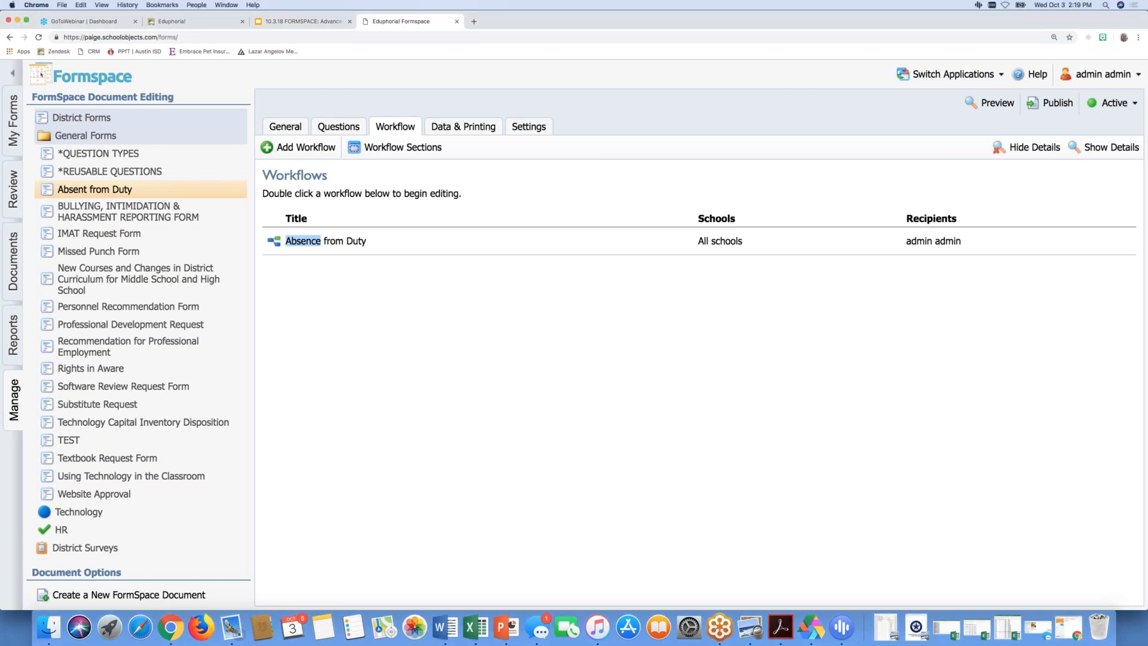
{"action": "left_click", "coordinate": [118, 234]}
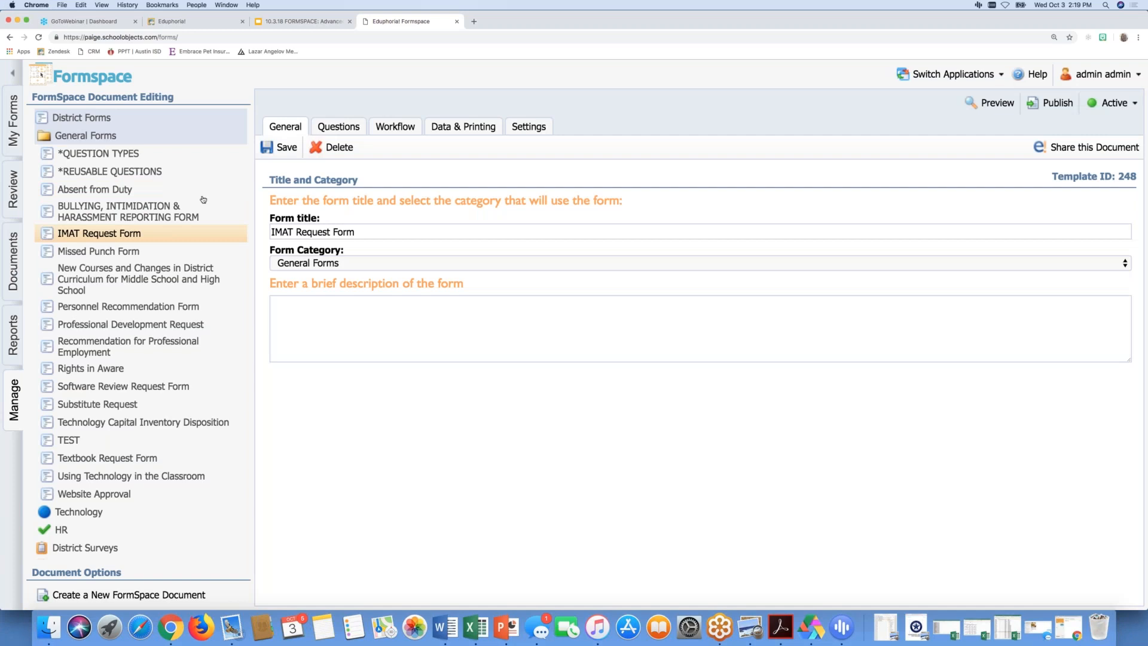
- Review the questions on page 1 of the IMAT Request Form, from Requester Name through Total Cost
{"action": "left_click", "coordinate": [326, 129]}
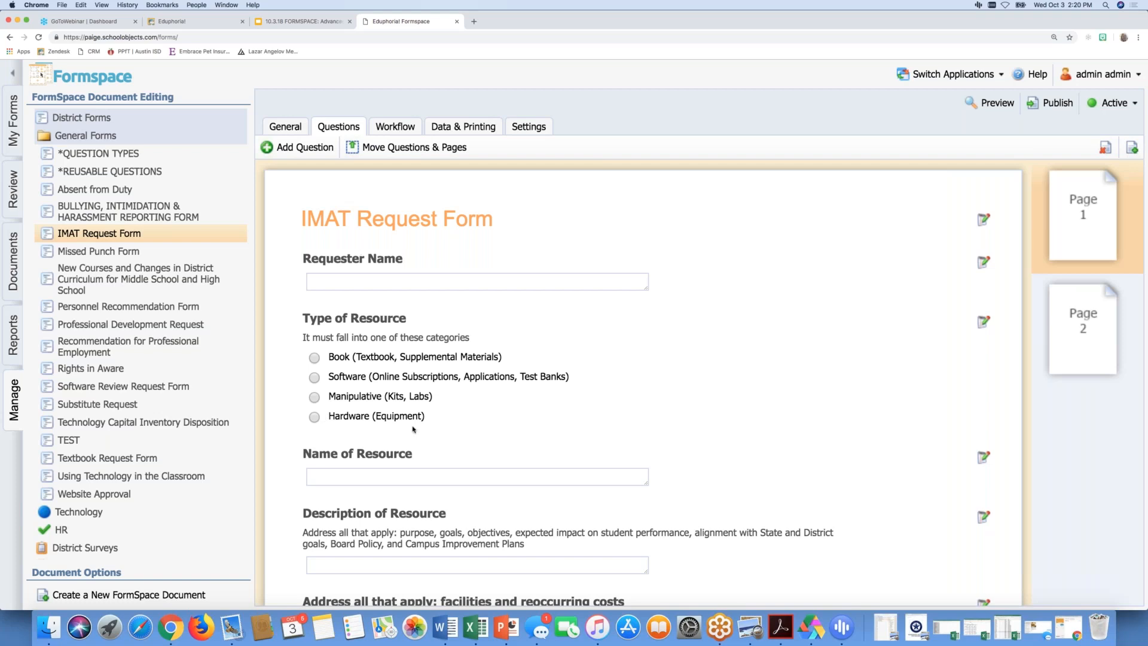
{"action": "scroll", "coordinate": [413, 429], "scroll_direction": "down", "scroll_amount": 5}
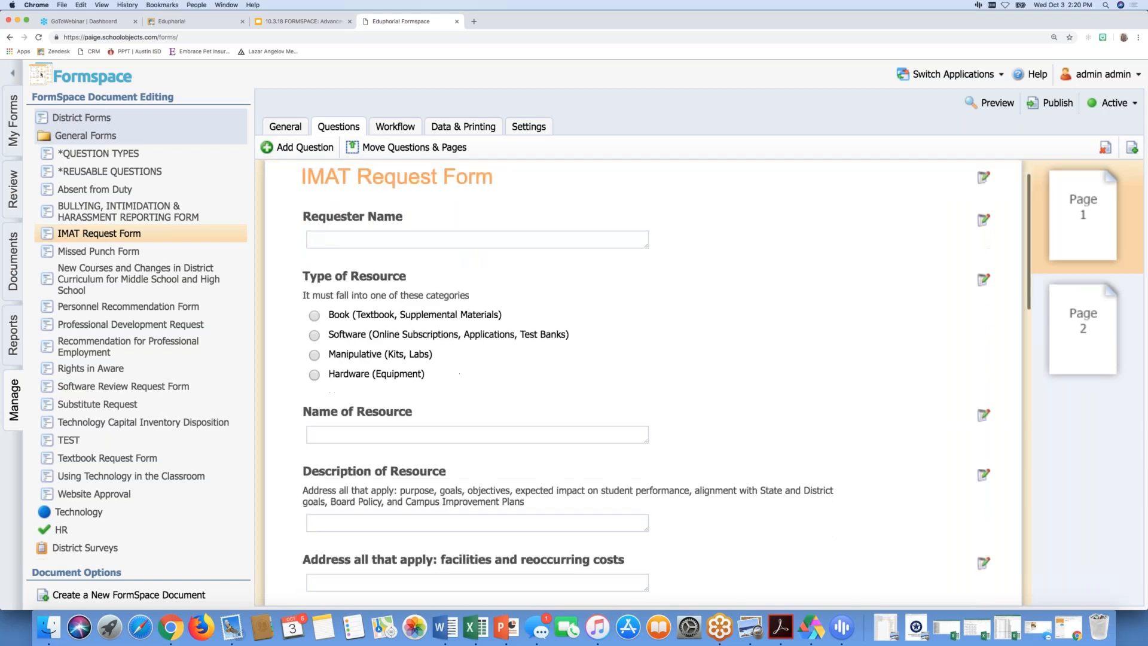
{"action": "scroll", "coordinate": [392, 469], "scroll_direction": "down", "scroll_amount": 15}
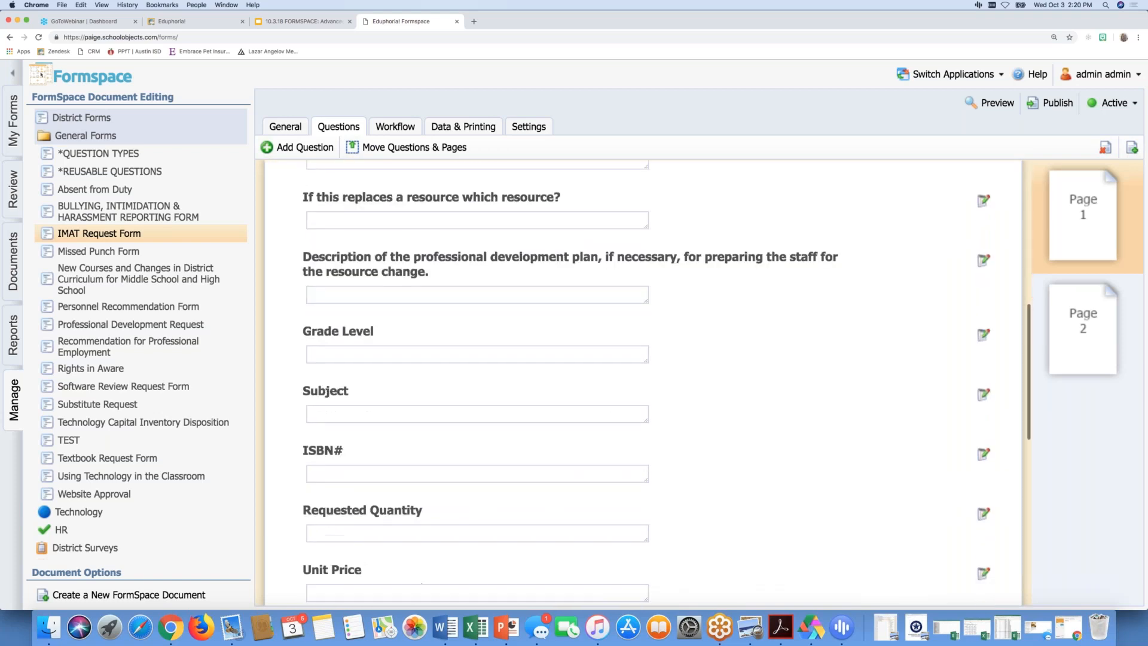
{"action": "scroll", "coordinate": [393, 469], "scroll_direction": "down", "scroll_amount": 7}
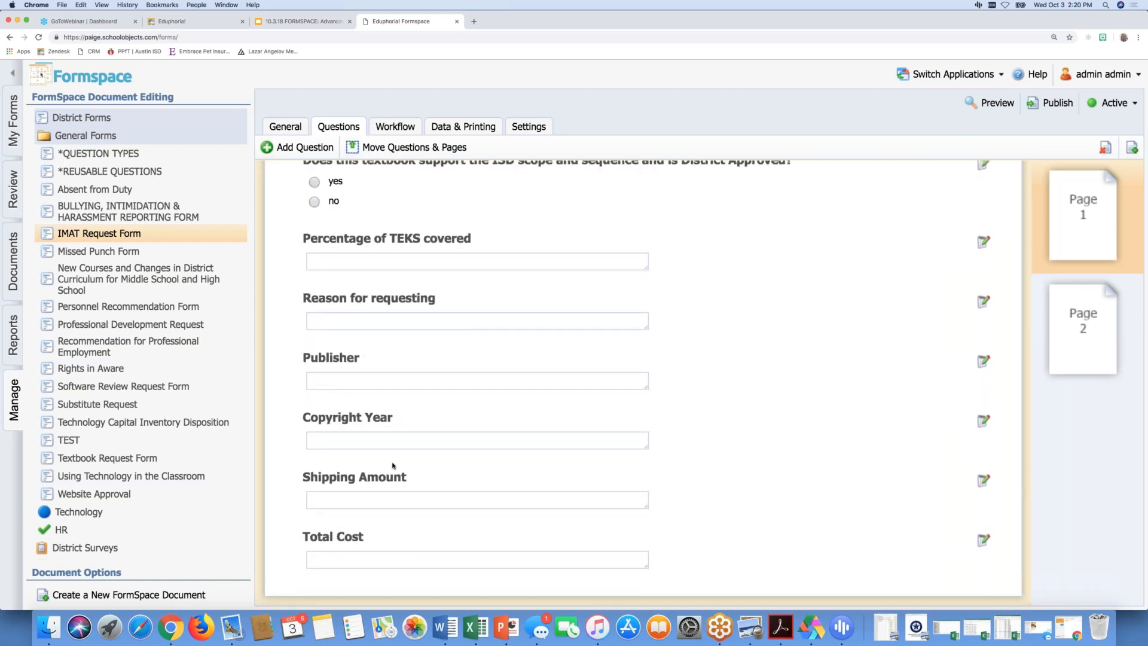
{"action": "scroll", "coordinate": [392, 465], "scroll_direction": "up", "scroll_amount": 20}
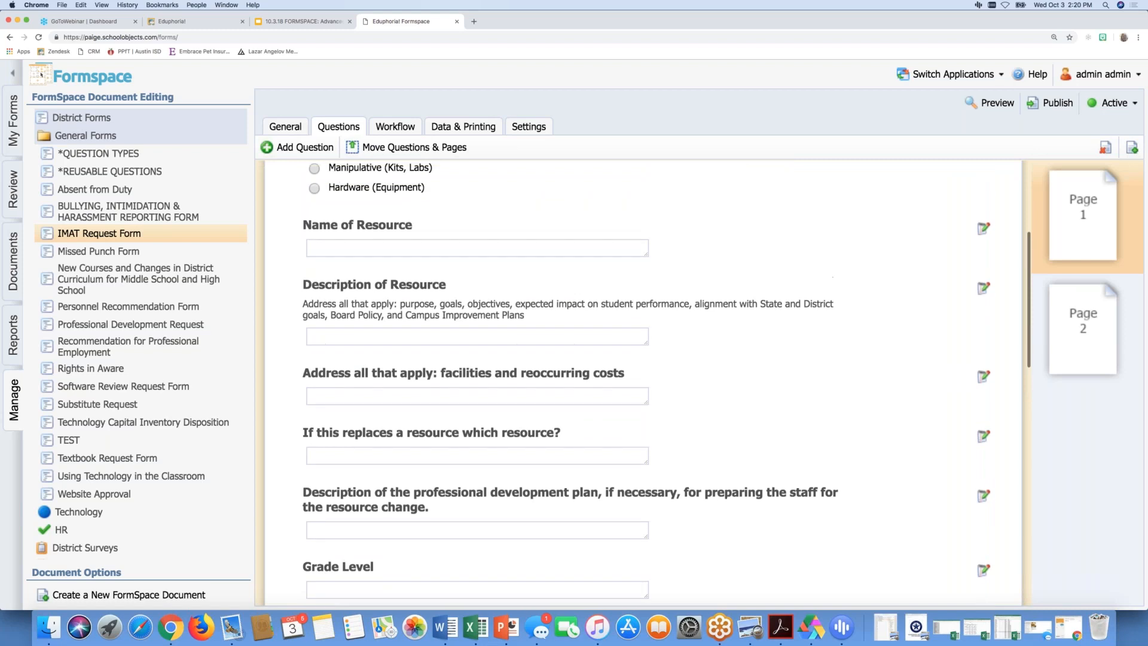
{"action": "scroll", "coordinate": [380, 177], "scroll_direction": "up", "scroll_amount": 4}
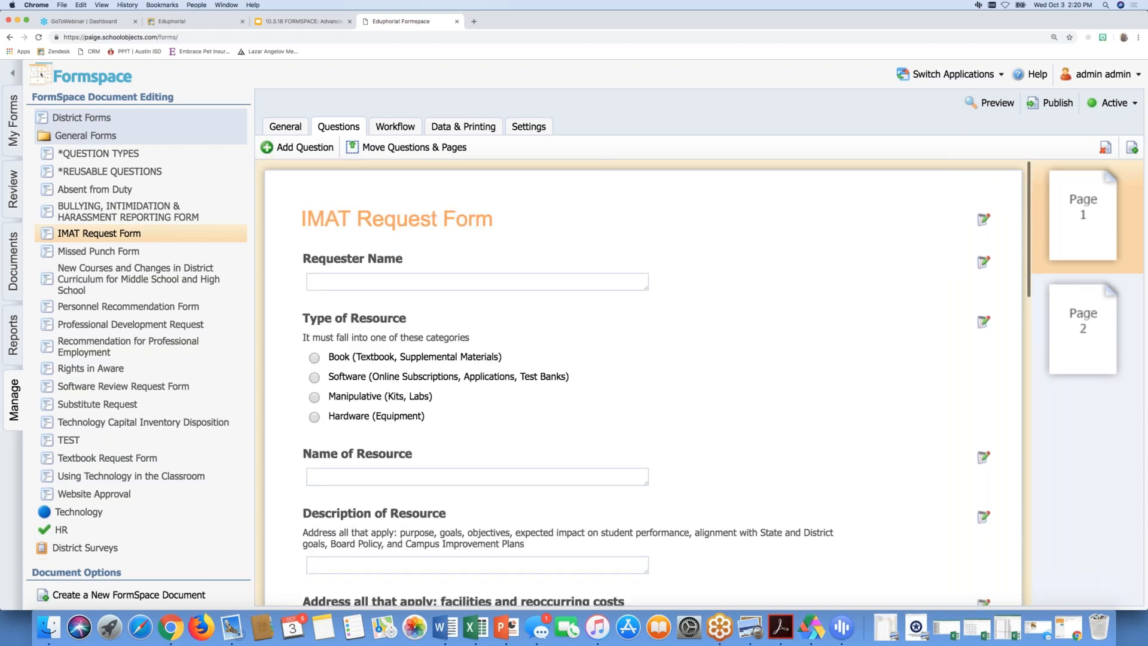
- Review the Secondary Schools workflow's assigned schools and steps, verify the workflow, and close its editor
{"action": "left_click", "coordinate": [386, 127]}
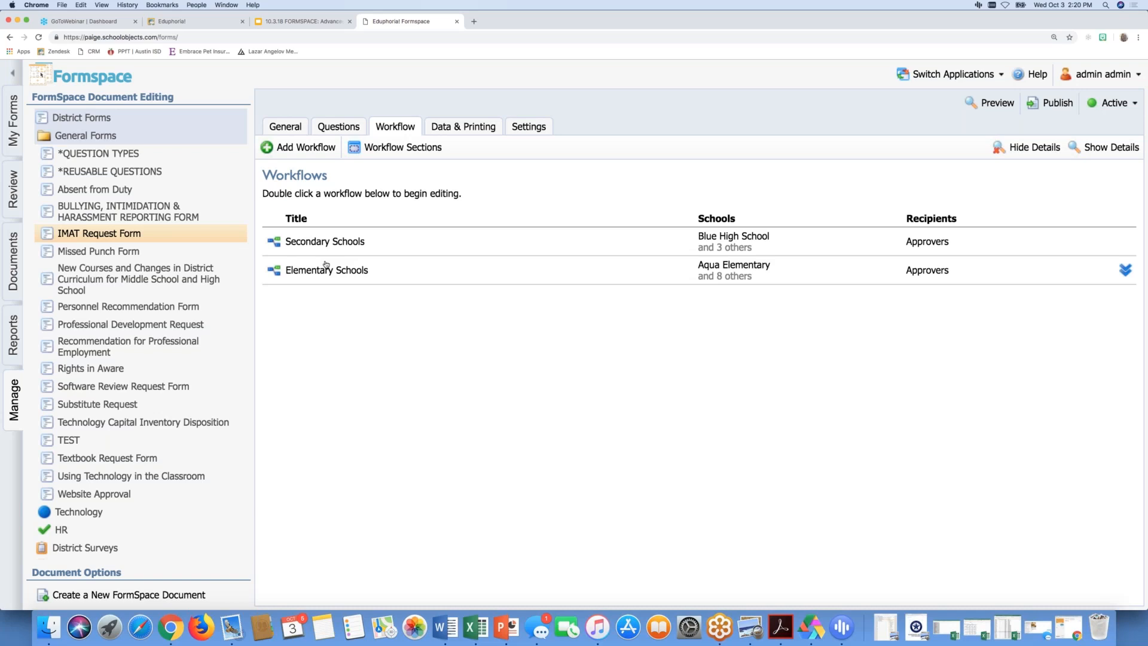
{"action": "double_click", "coordinate": [325, 243]}
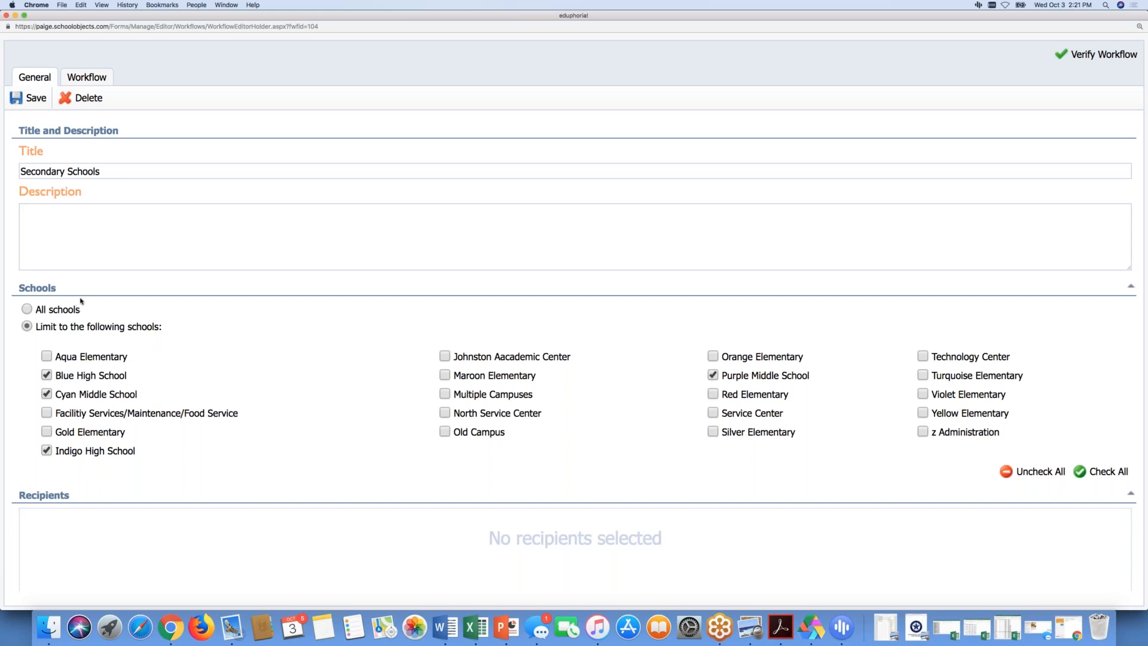
{"action": "left_click", "coordinate": [93, 77]}
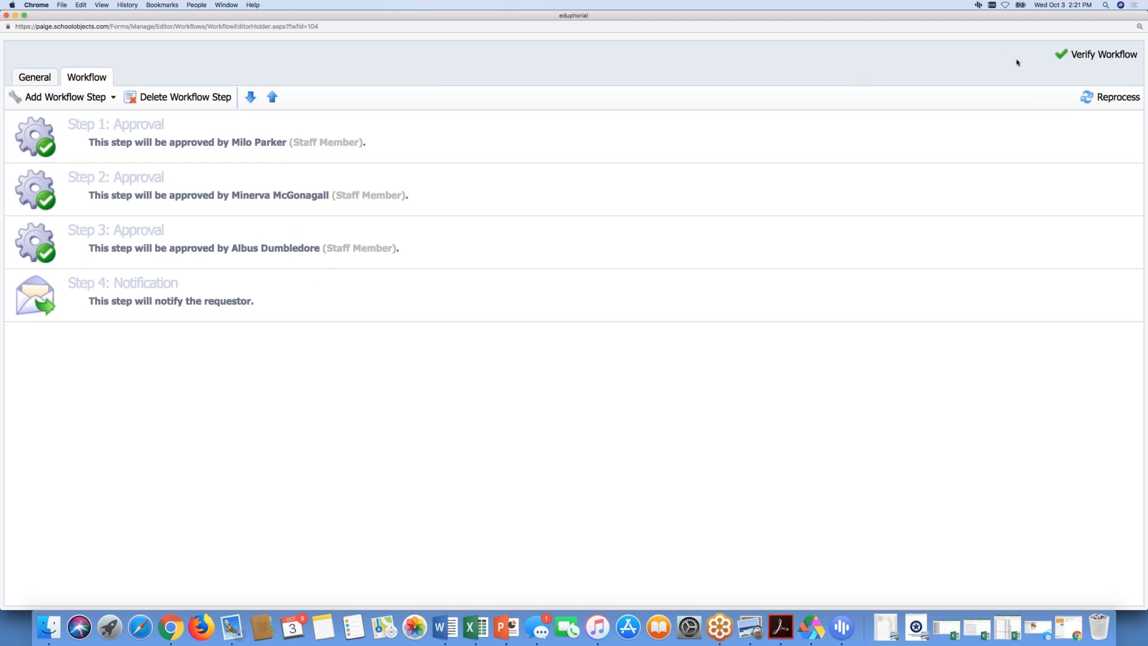
{"action": "left_click", "coordinate": [1073, 55]}
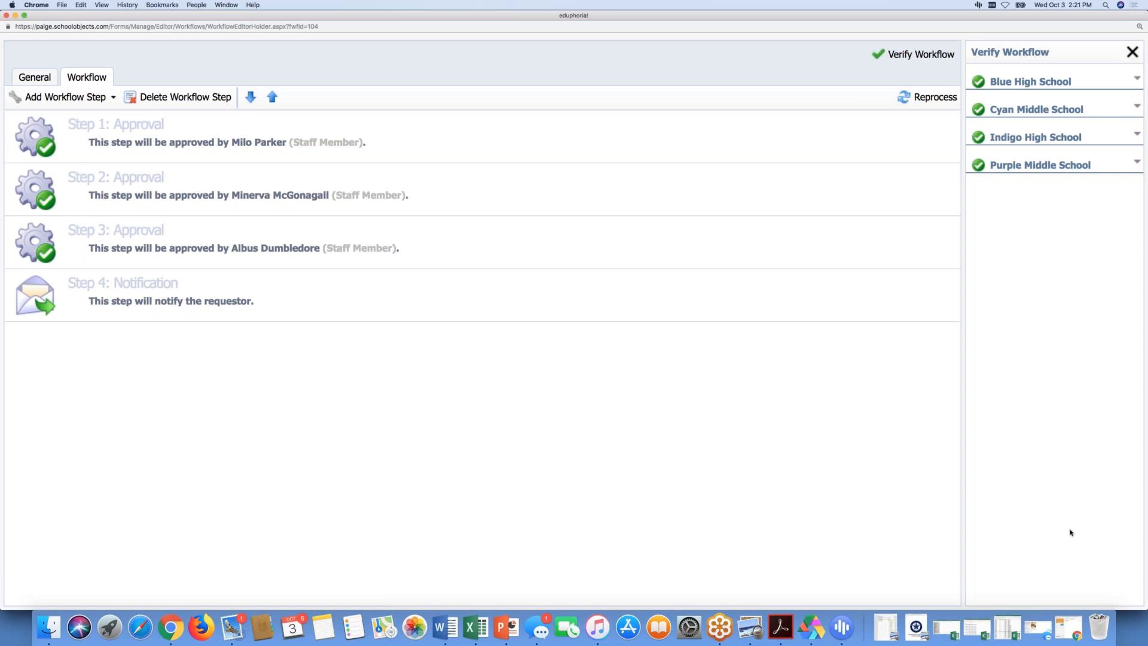
{"action": "left_click", "coordinate": [1132, 52]}
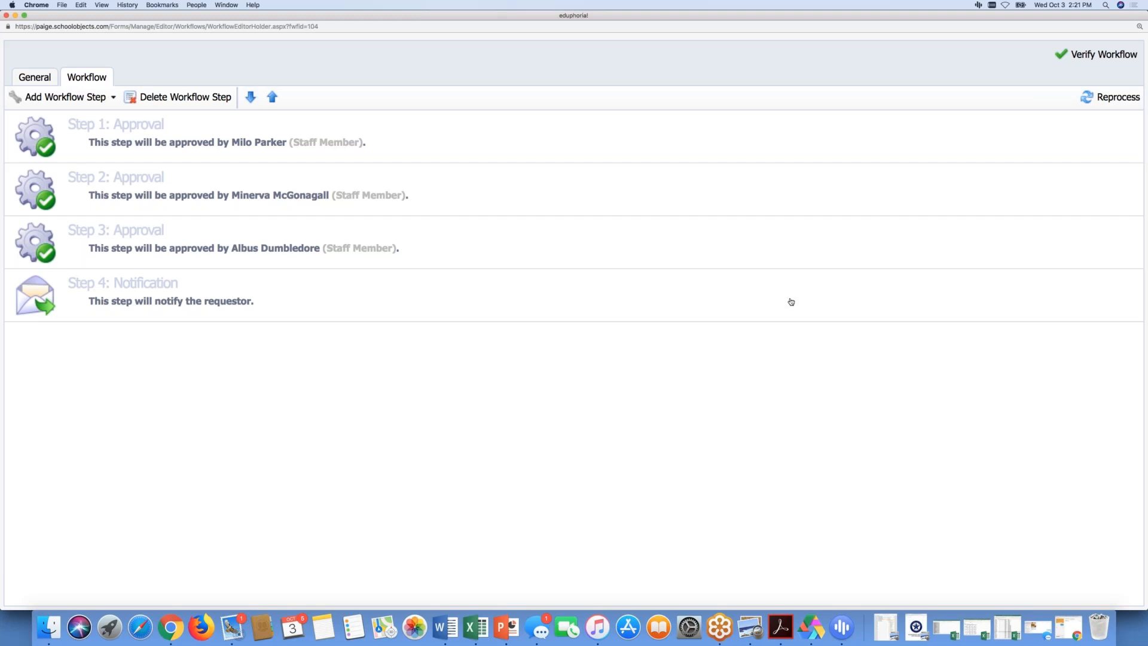
{"action": "left_click", "coordinate": [6, 16]}
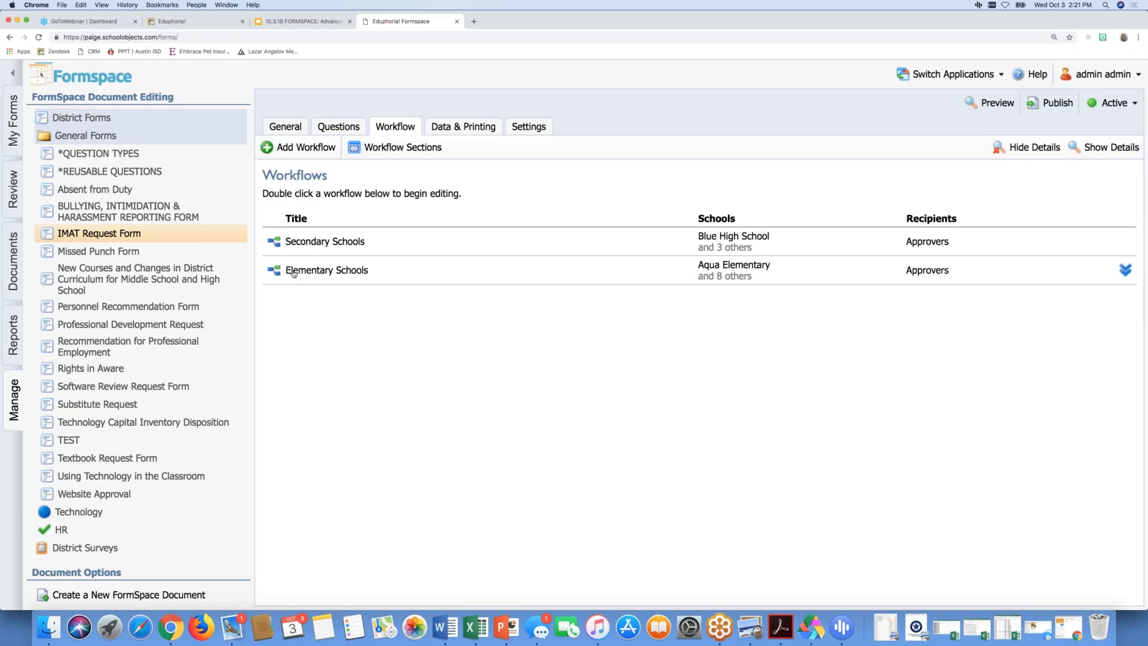
- Review the Elementary Schools workflow's assigned schools and its approval and notification steps, and close its editor
{"action": "double_click", "coordinate": [293, 270]}
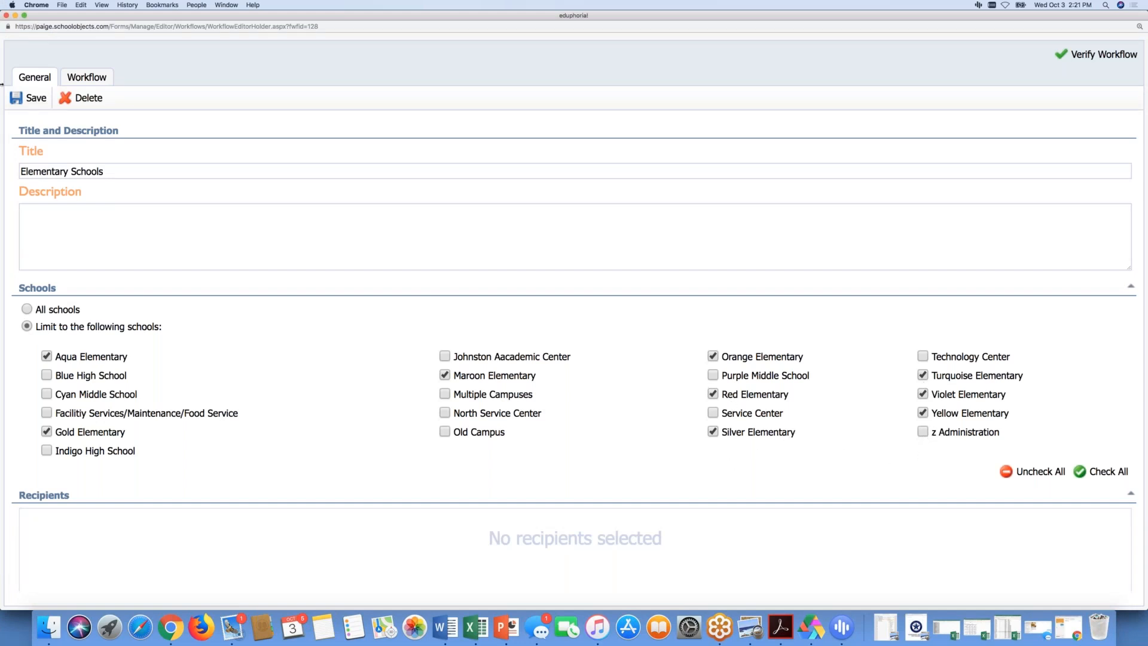
{"action": "left_click", "coordinate": [83, 78]}
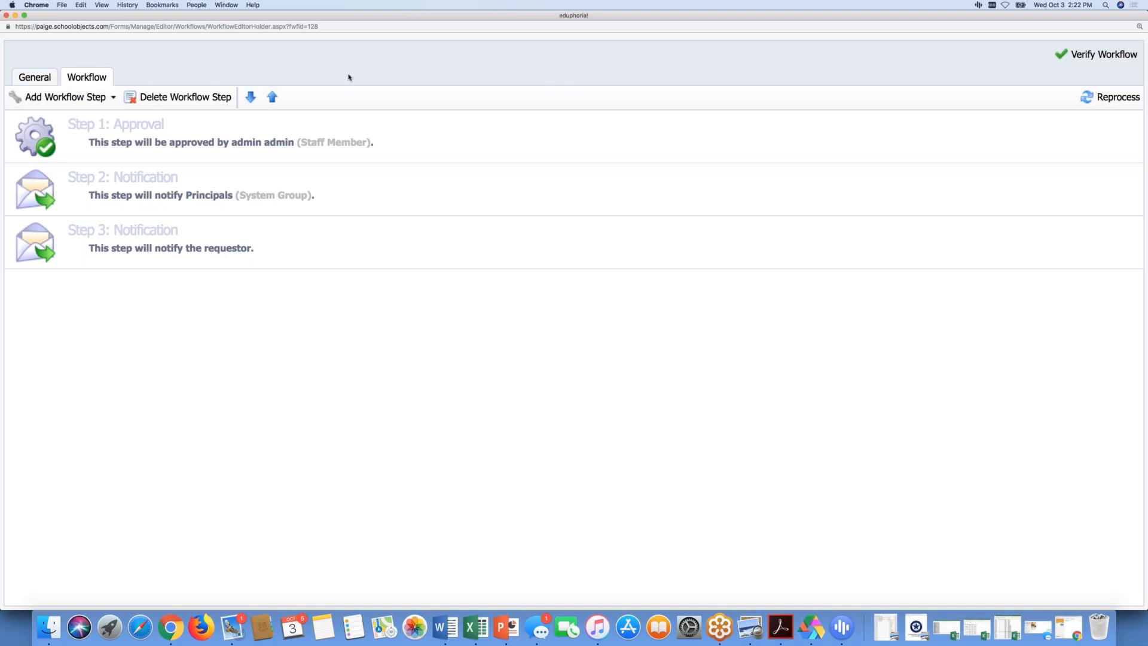
{"action": "left_click", "coordinate": [6, 16]}
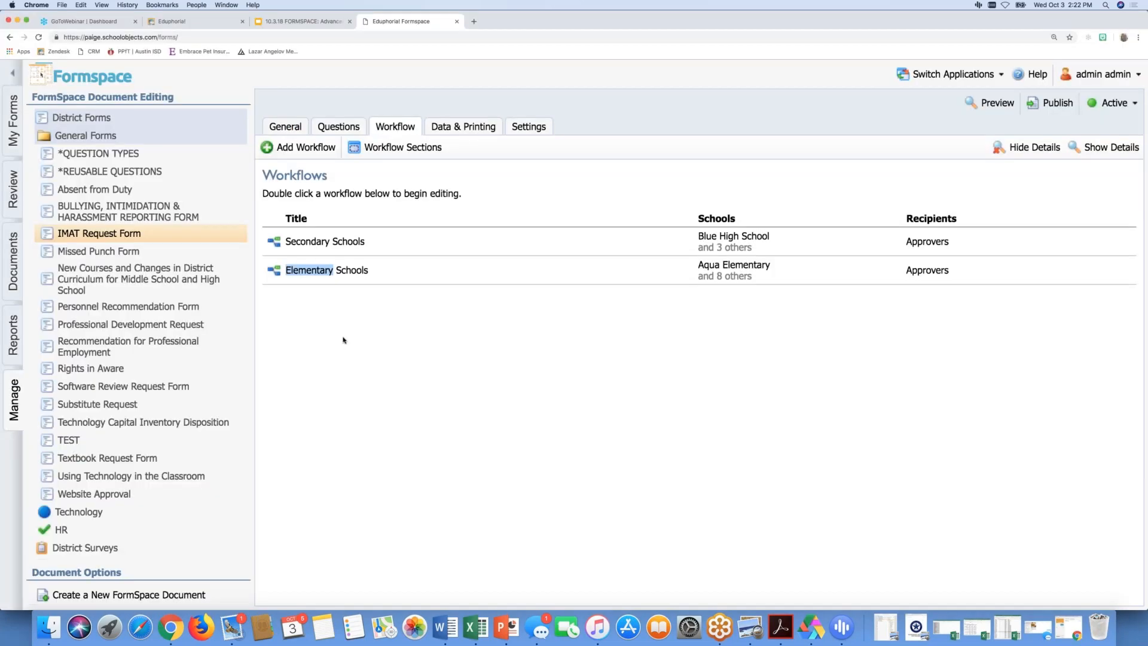
- Add a new workflow to the IMAT Request Form and title it Departments
{"action": "left_click", "coordinate": [295, 148]}
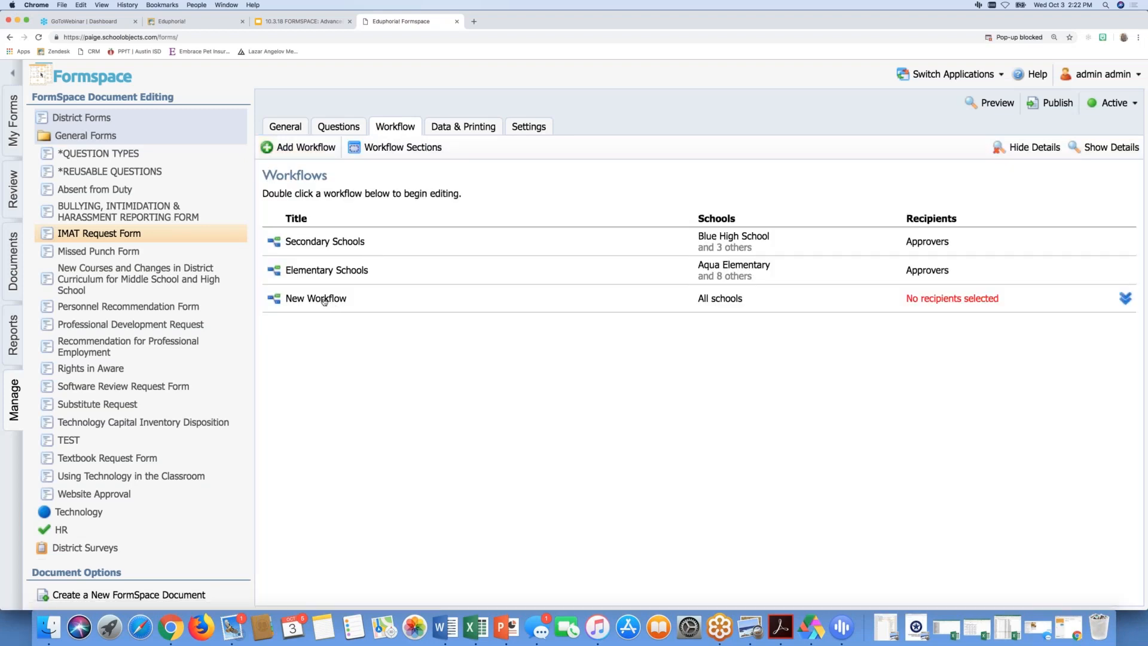
{"action": "double_click", "coordinate": [323, 300]}
{"action": "triple_click", "coordinate": [77, 171]}
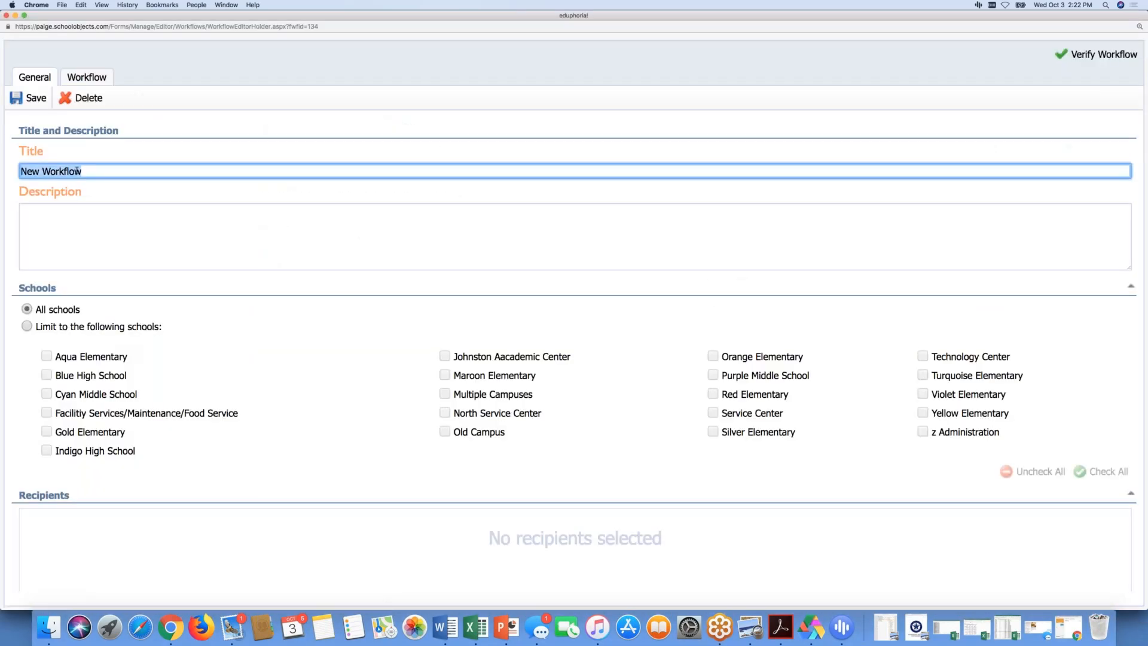
{"action": "type", "text": "Departments"}
- Limit the workflow to Facilitiy Services/Maintenance/Food Service, Johnston Aacademic Center, North Service Center, Service Center, Technology Center and z Administration, and try to save it
{"action": "left_click", "coordinate": [26, 326]}
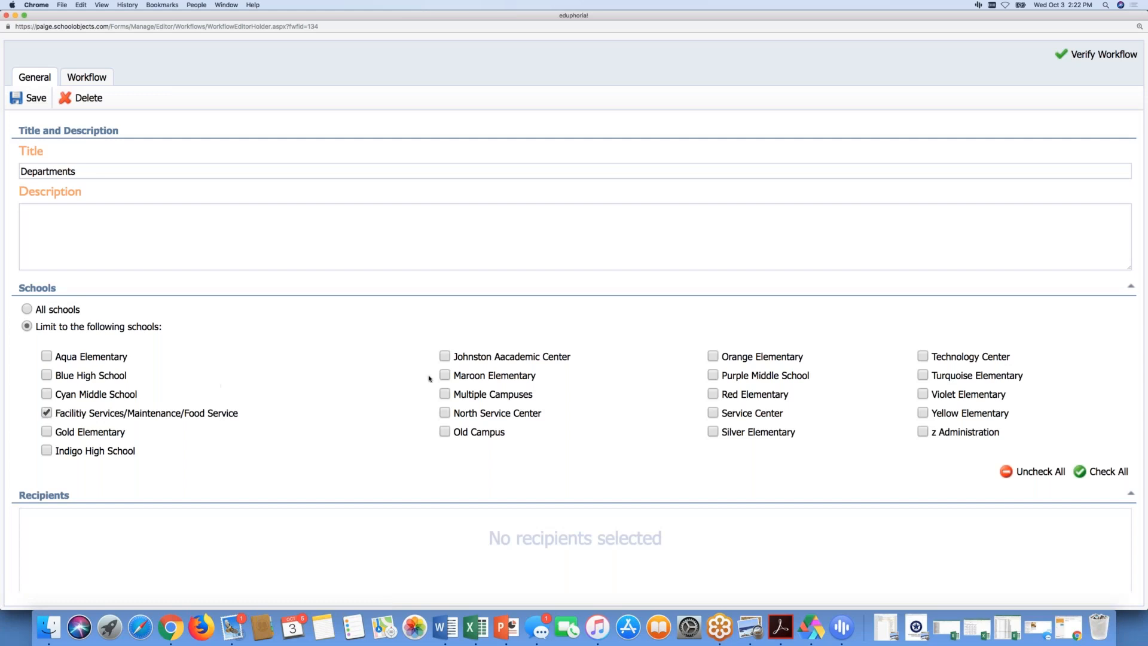
{"action": "left_click", "coordinate": [446, 356]}
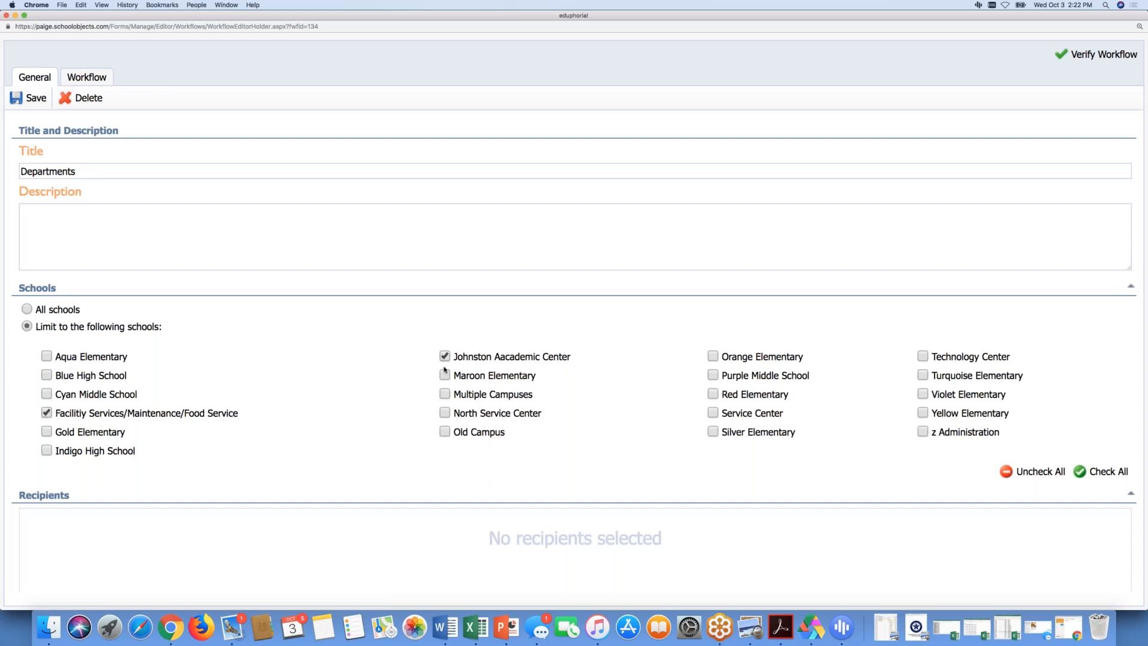
{"action": "left_click", "coordinate": [446, 414]}
{"action": "left_click", "coordinate": [713, 413]}
{"action": "left_click", "coordinate": [924, 356]}
{"action": "left_click", "coordinate": [924, 432]}
{"action": "left_click", "coordinate": [35, 102]}
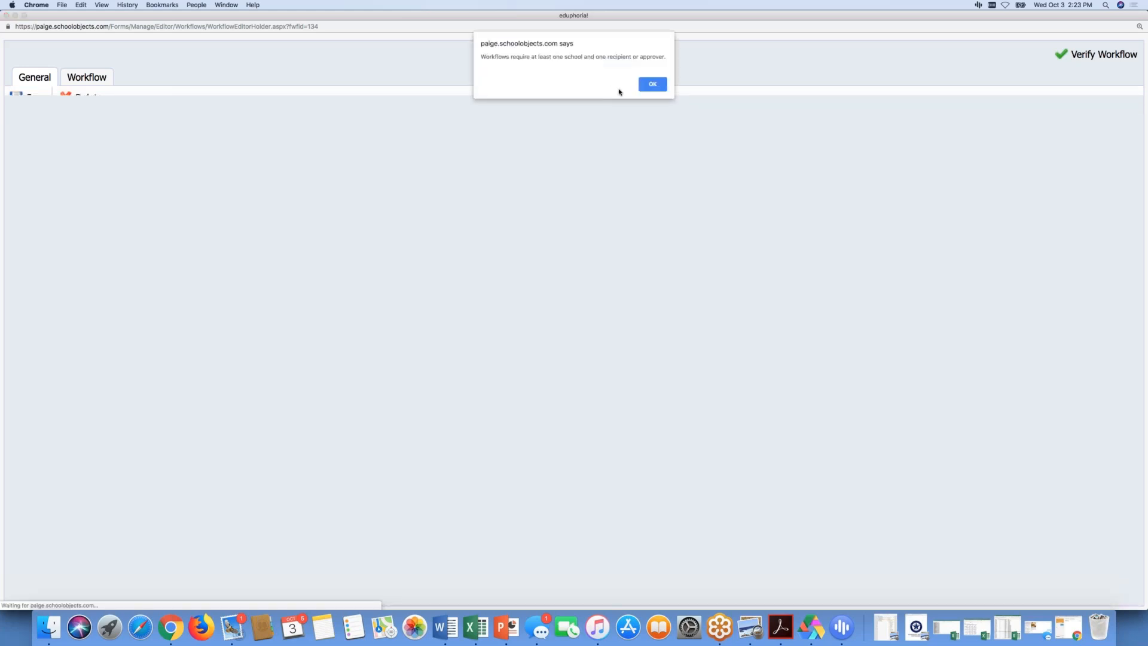
{"action": "left_click", "coordinate": [652, 84]}
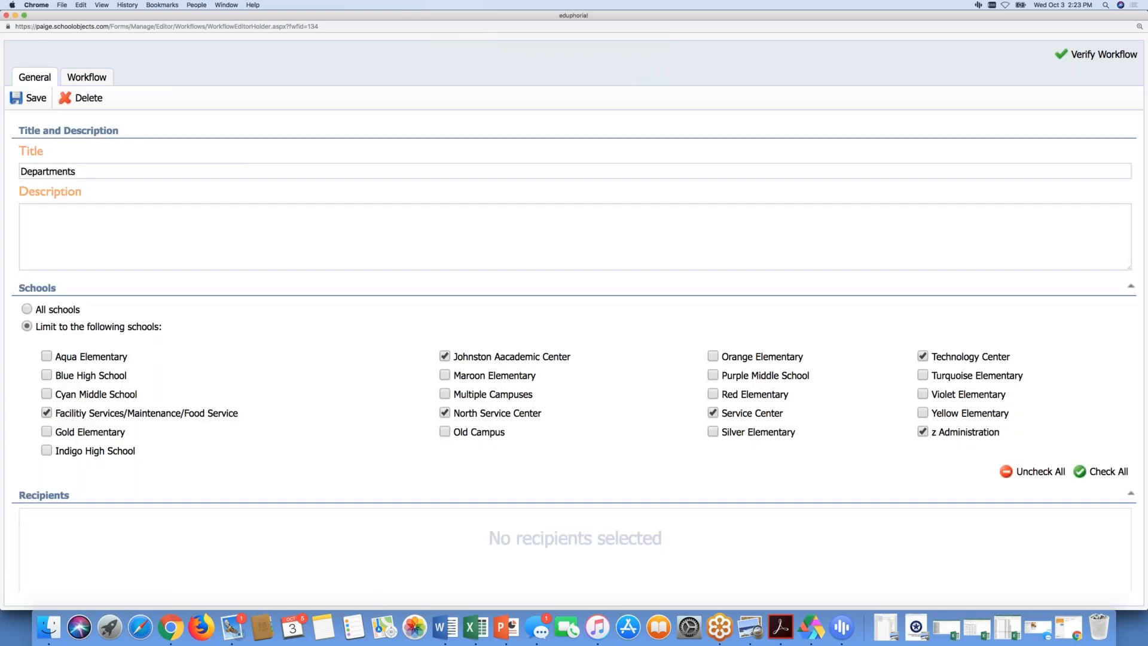
- Add an approval step to the Departments workflow with the staff member admin admin as approver, and save the step
{"action": "left_click", "coordinate": [90, 80]}
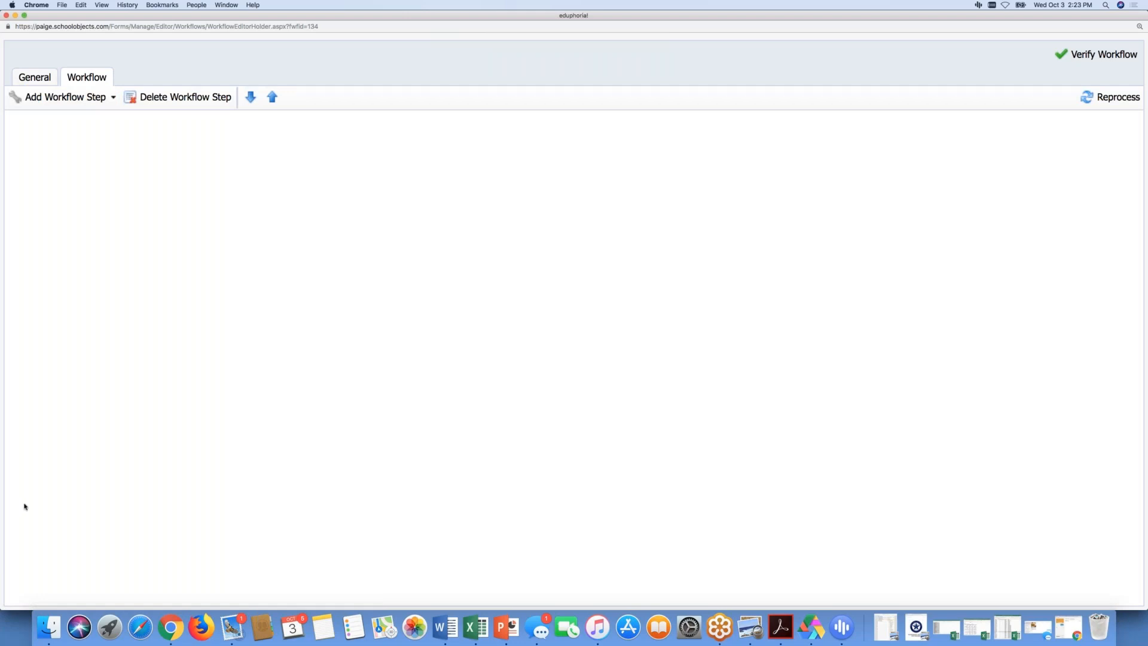
{"action": "left_click", "coordinate": [100, 97]}
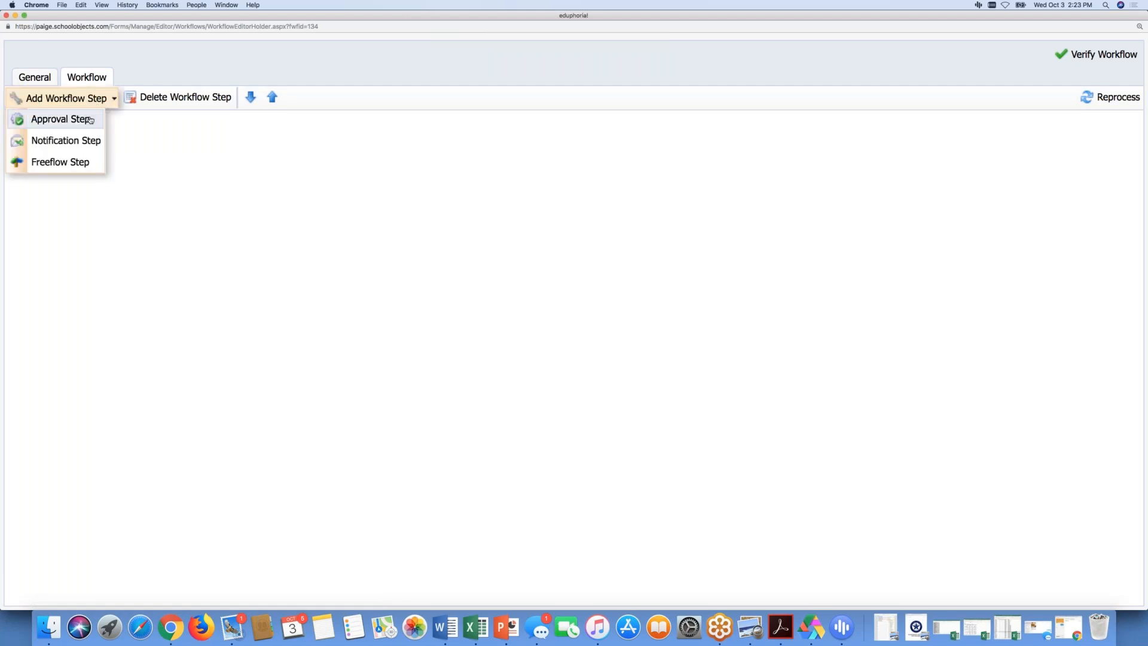
{"action": "left_click", "coordinate": [60, 119]}
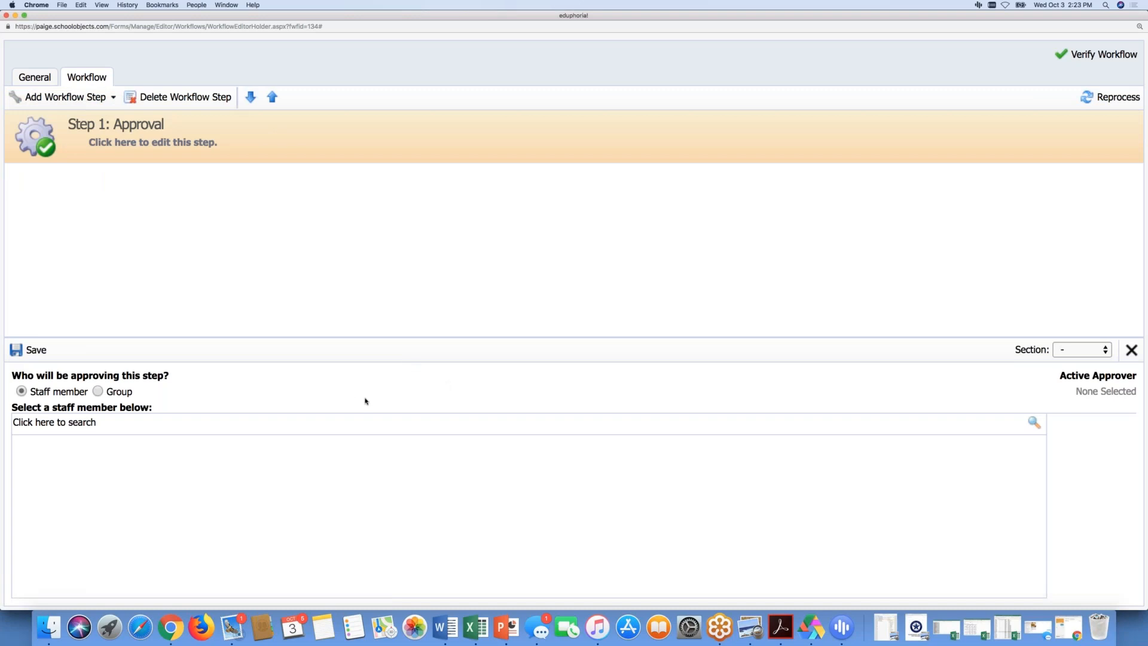
{"action": "left_click", "coordinate": [127, 422]}
{"action": "type", "text": "admin"}
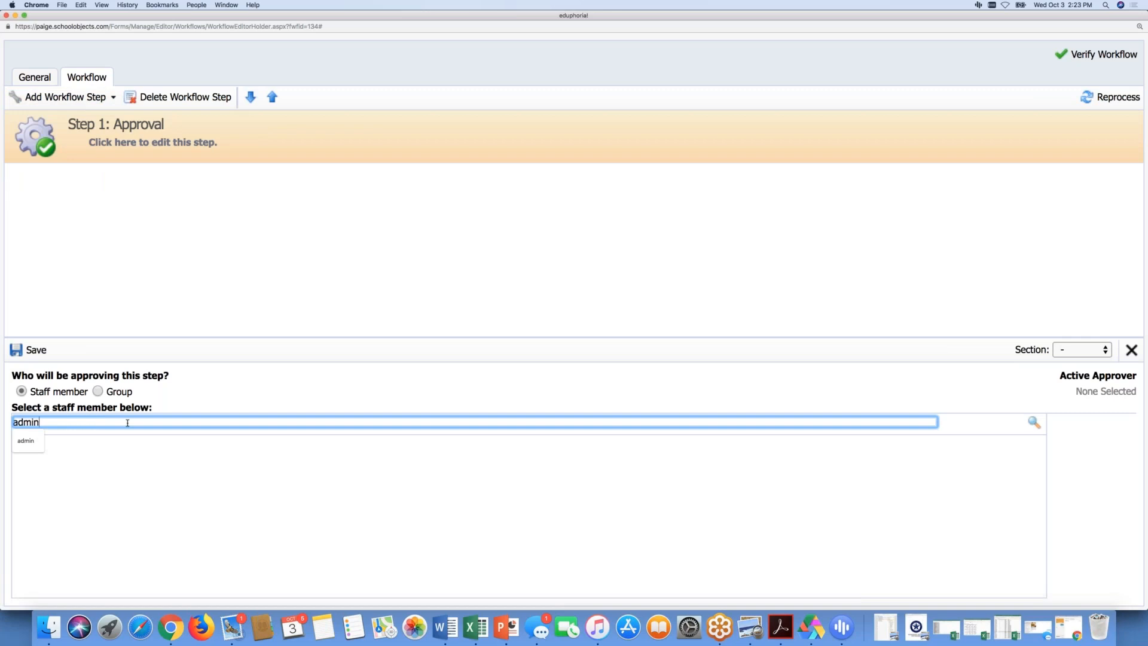
{"action": "left_click", "coordinate": [1034, 422]}
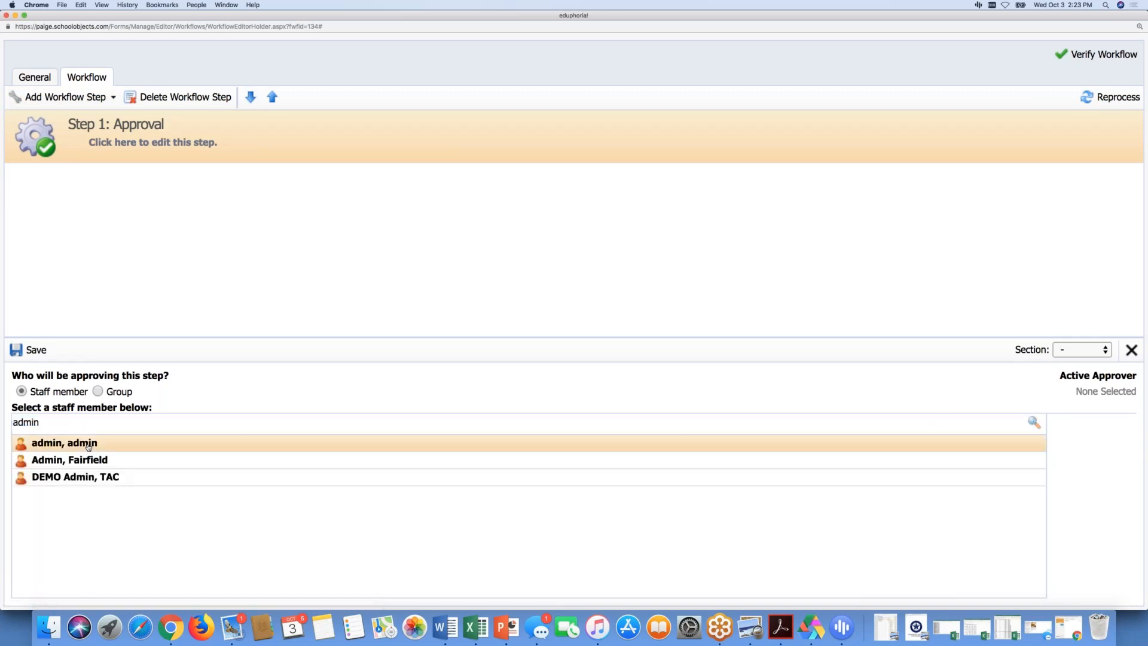
{"action": "left_click", "coordinate": [30, 350]}
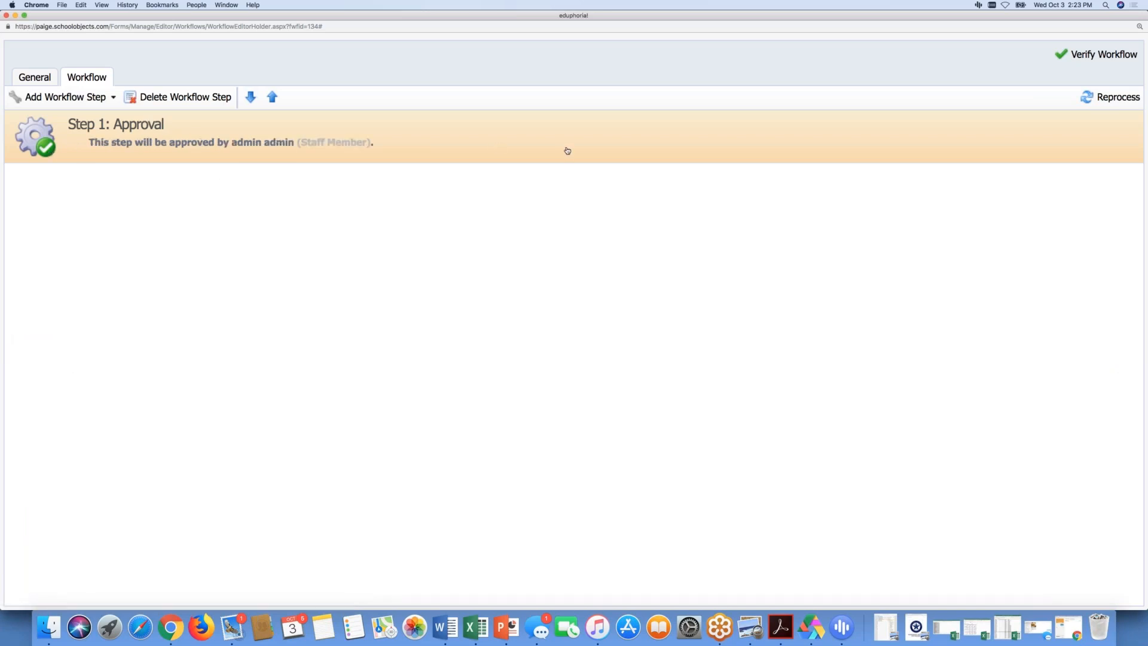
- Add a notification step to the Departments workflow that notifies the requestor, and save the step
{"action": "left_click", "coordinate": [116, 98]}
{"action": "left_click", "coordinate": [92, 141]}
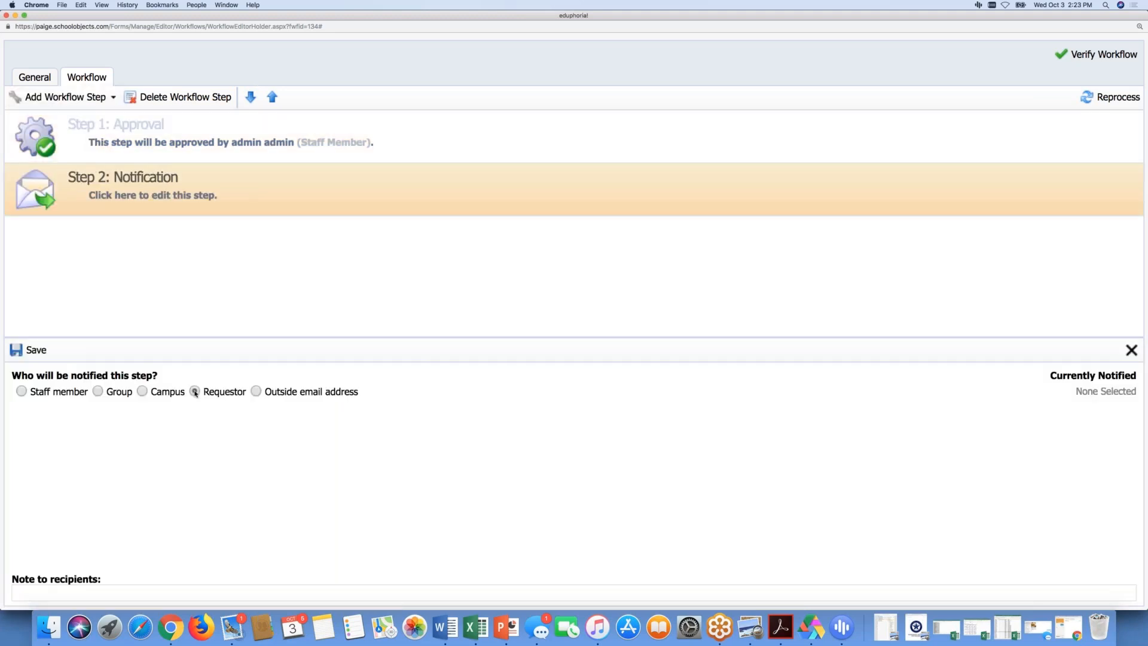
{"action": "left_click", "coordinate": [35, 349]}
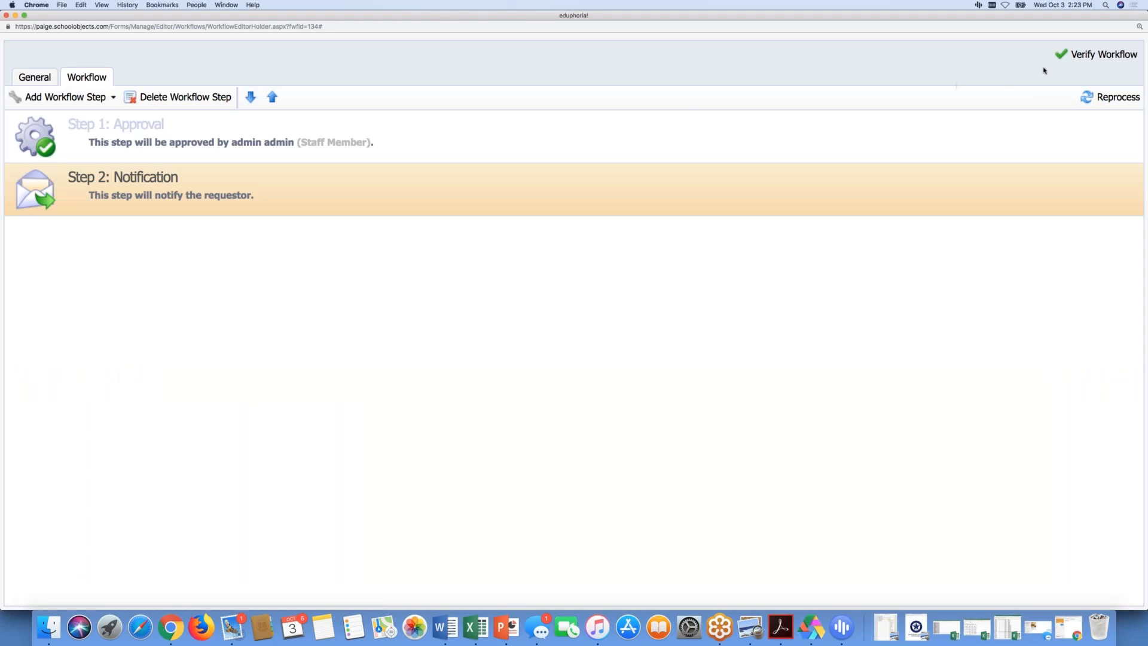
- Verify the Departments workflow for its assigned locations, and save and close it
{"action": "left_click", "coordinate": [1070, 59]}
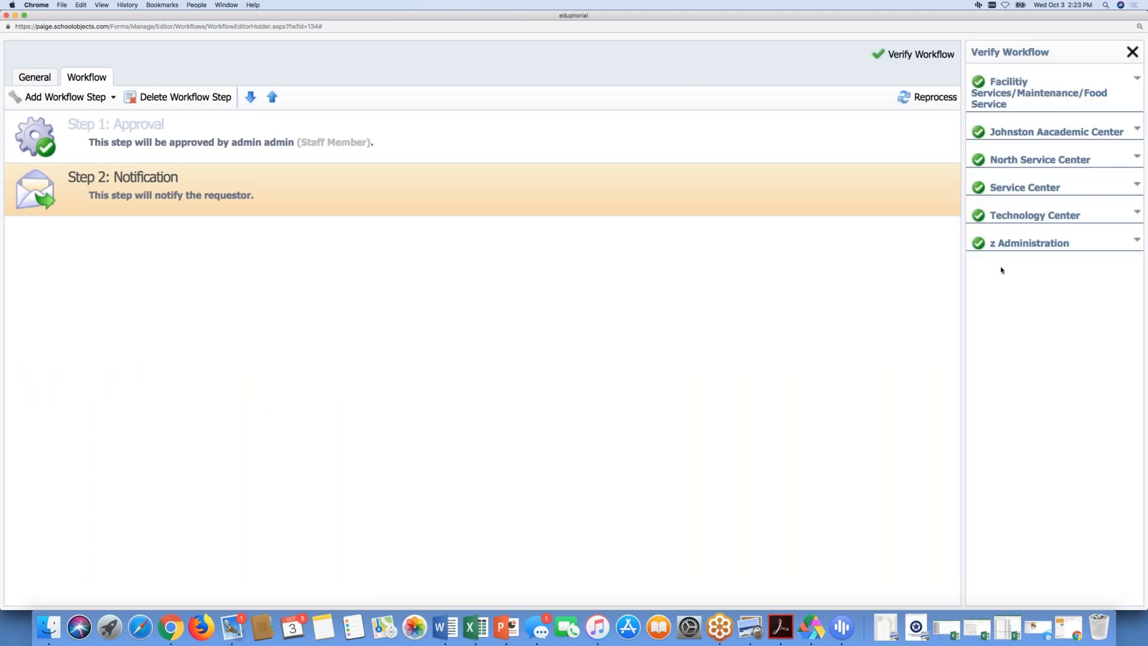
{"action": "left_click", "coordinate": [1132, 53]}
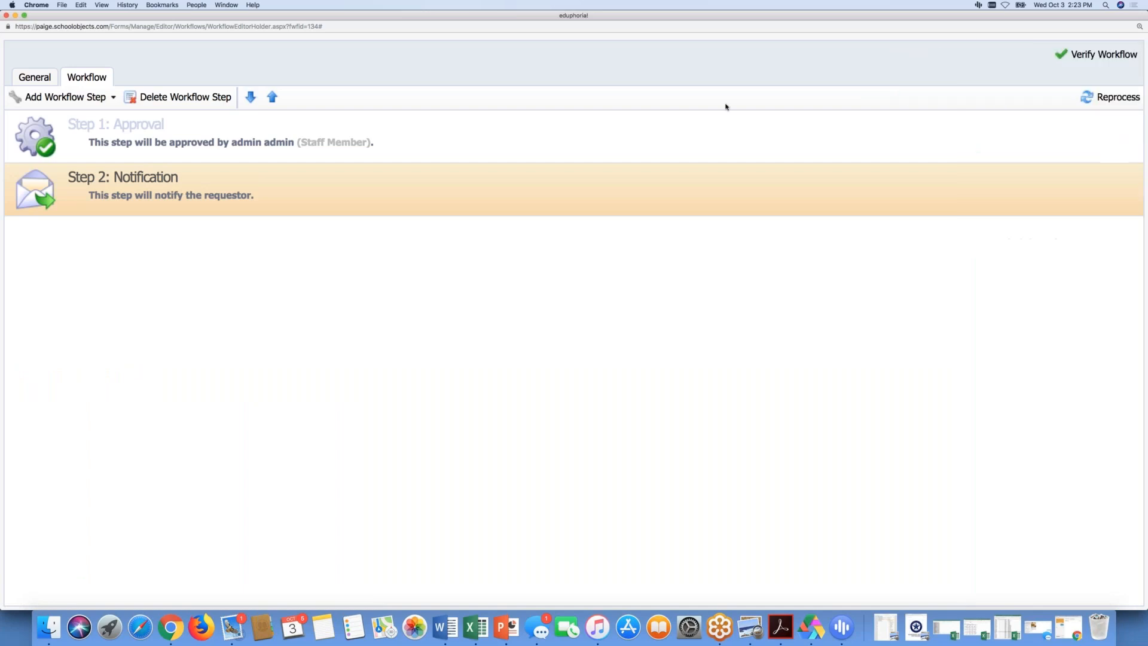
{"action": "left_click", "coordinate": [34, 79]}
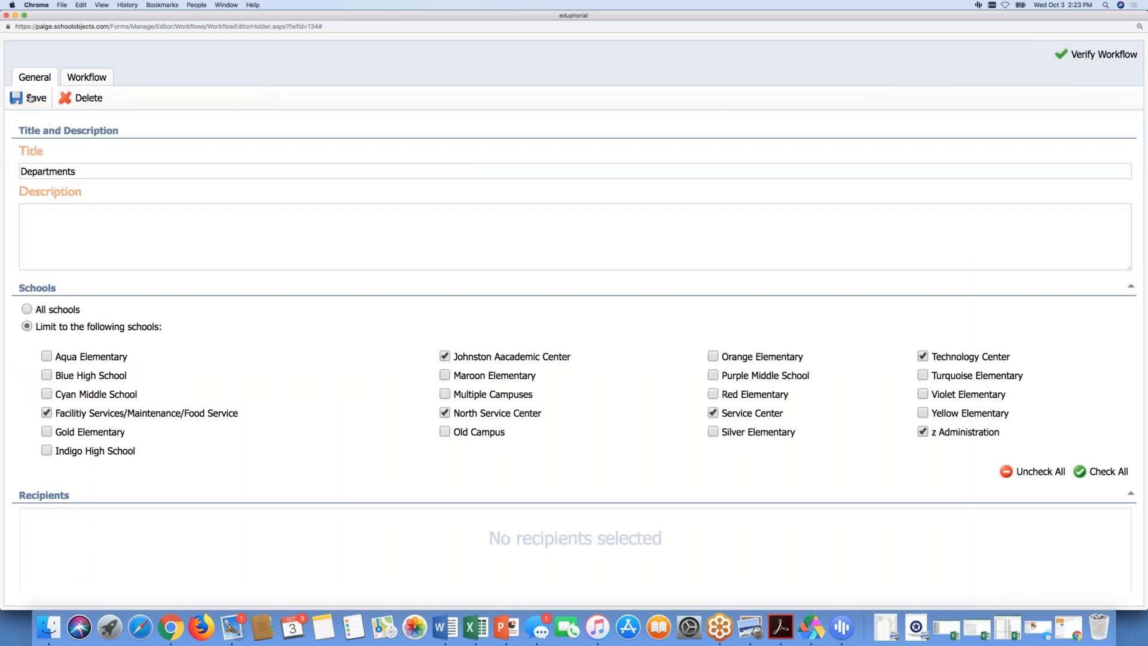
{"action": "left_click", "coordinate": [31, 99]}
{"action": "left_click", "coordinate": [6, 16]}
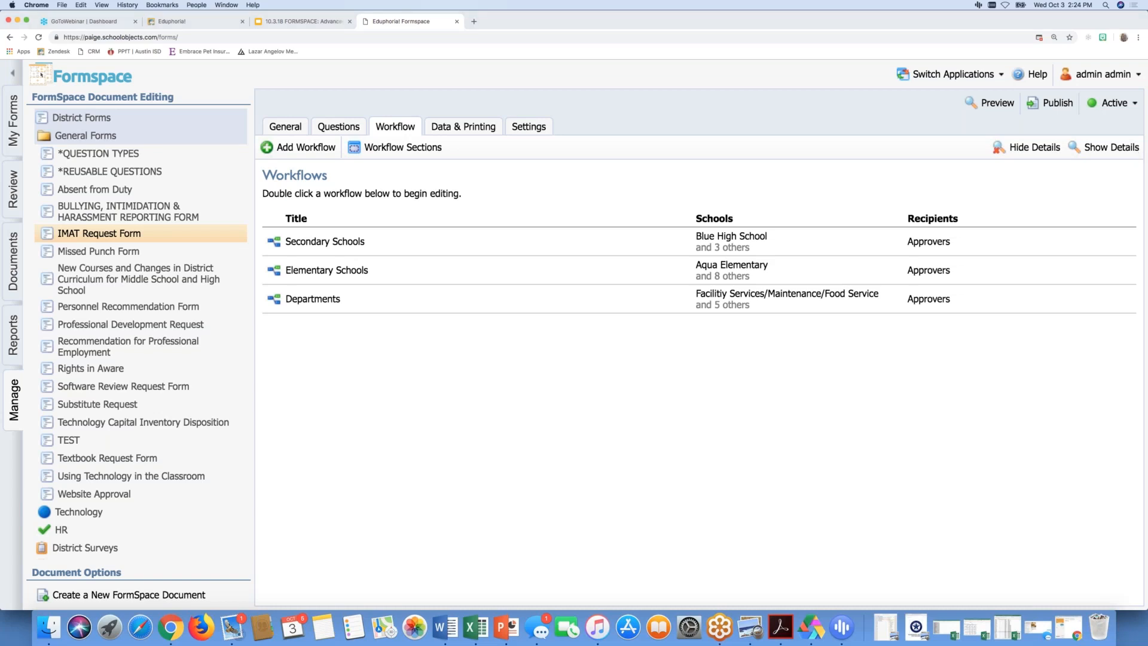
- Open the settings of the IMAT Request Form
{"action": "left_click", "coordinate": [1046, 358]}
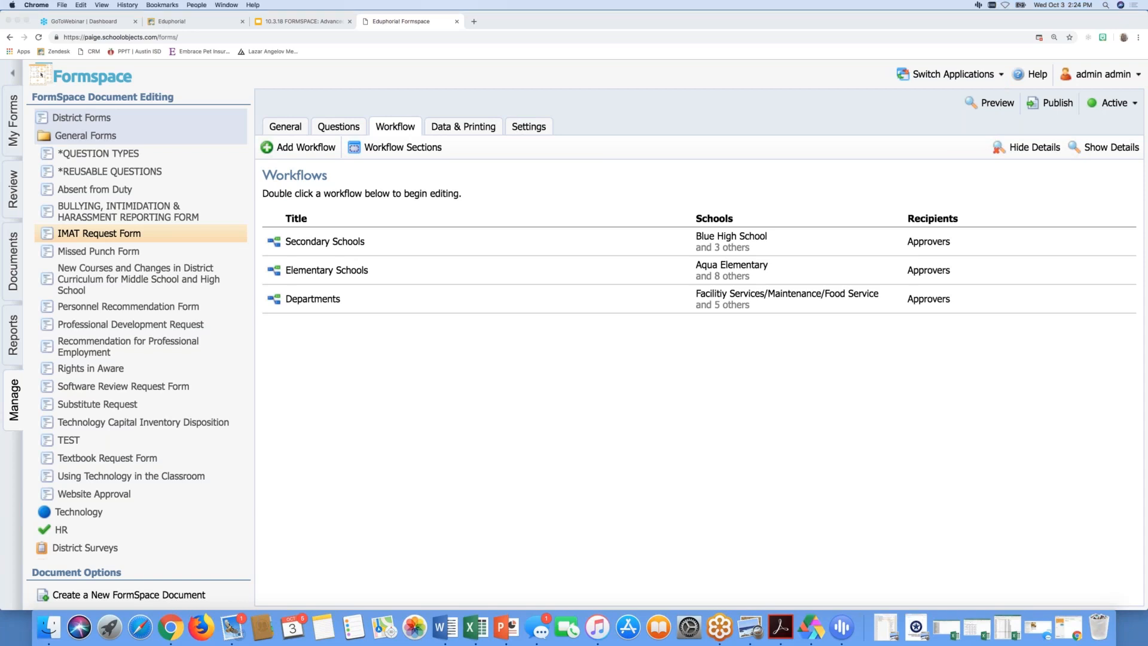
{"action": "left_click", "coordinate": [522, 127]}
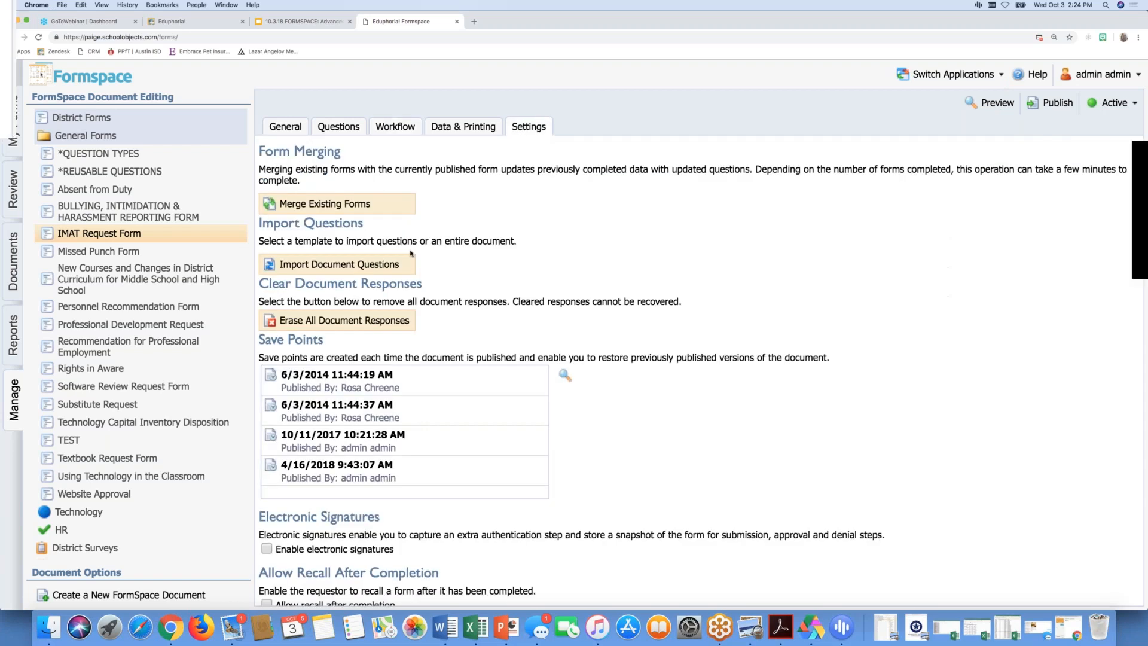
- Look over the IMAT Request Form's remaining settings, its title and category details, and its data field labels
{"action": "scroll", "coordinate": [700, 370], "scroll_direction": "down", "scroll_amount": 5}
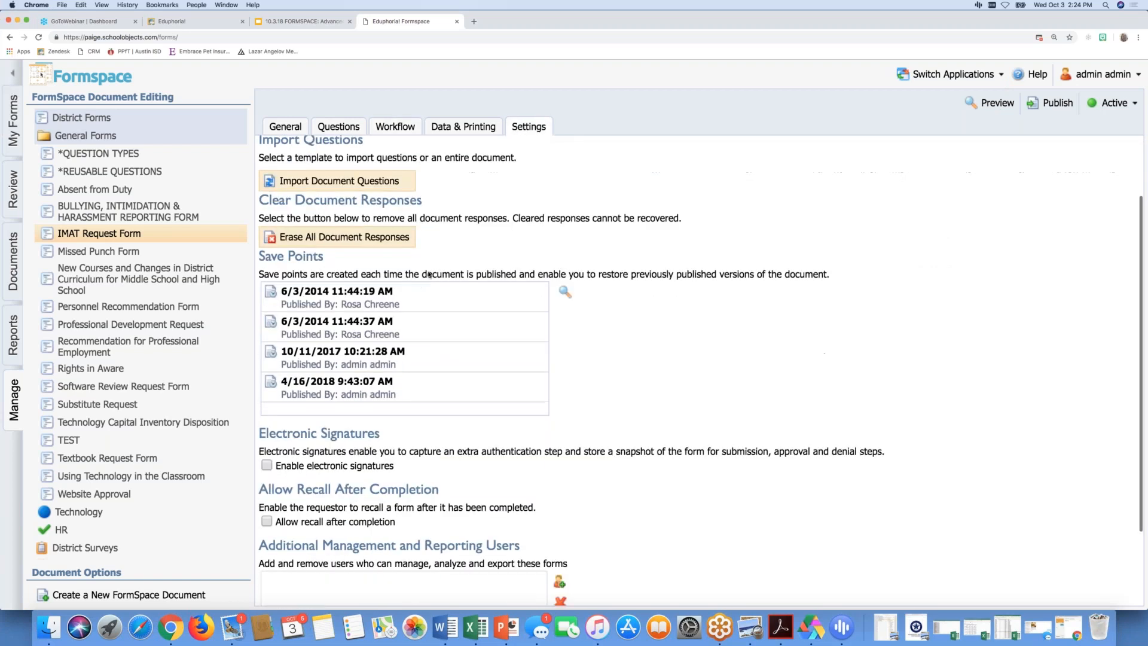
{"action": "left_click", "coordinate": [298, 128]}
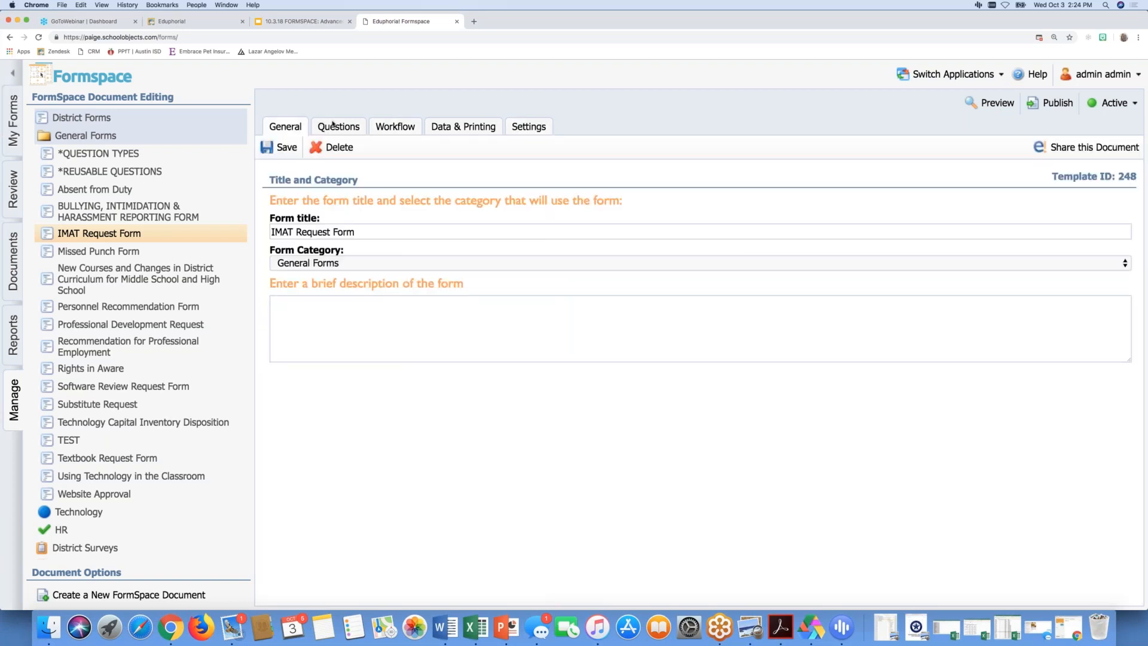
{"action": "left_click", "coordinate": [458, 127]}
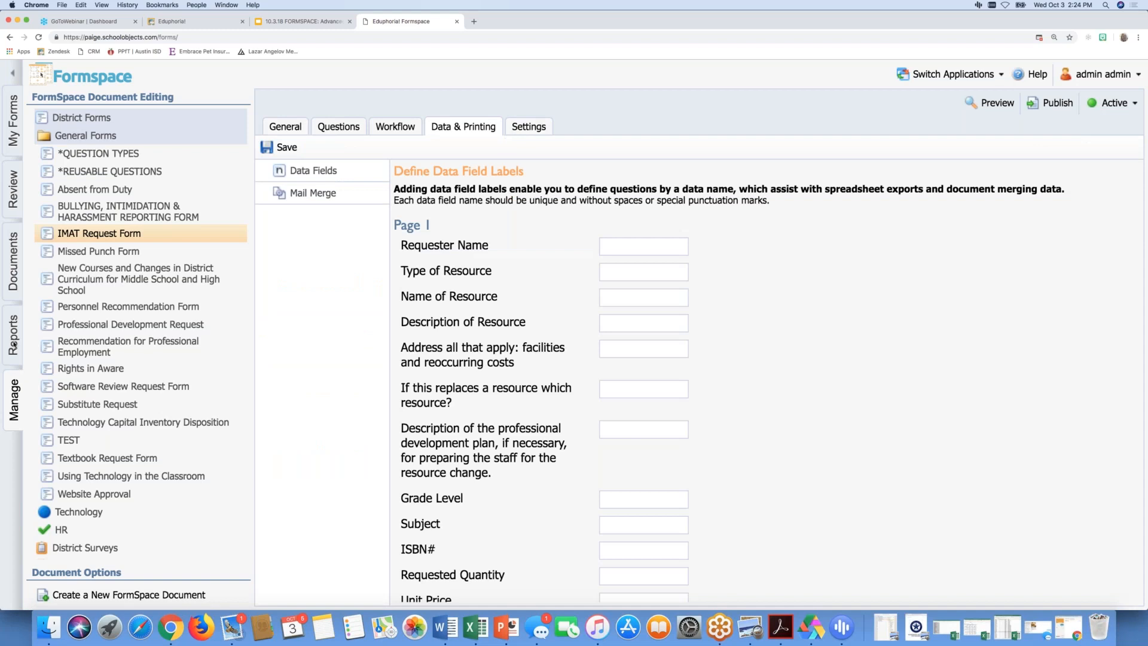
- Open the Replace User Utility in the general options of Formspace management
{"action": "left_click", "coordinate": [17, 395]}
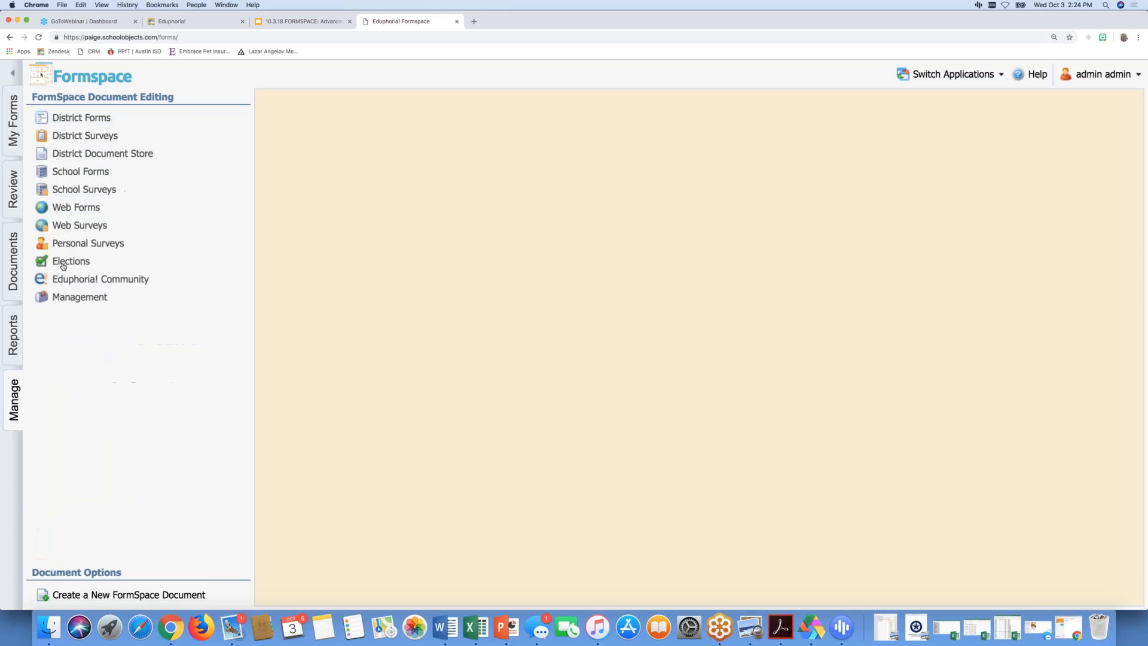
{"action": "left_click", "coordinate": [75, 298]}
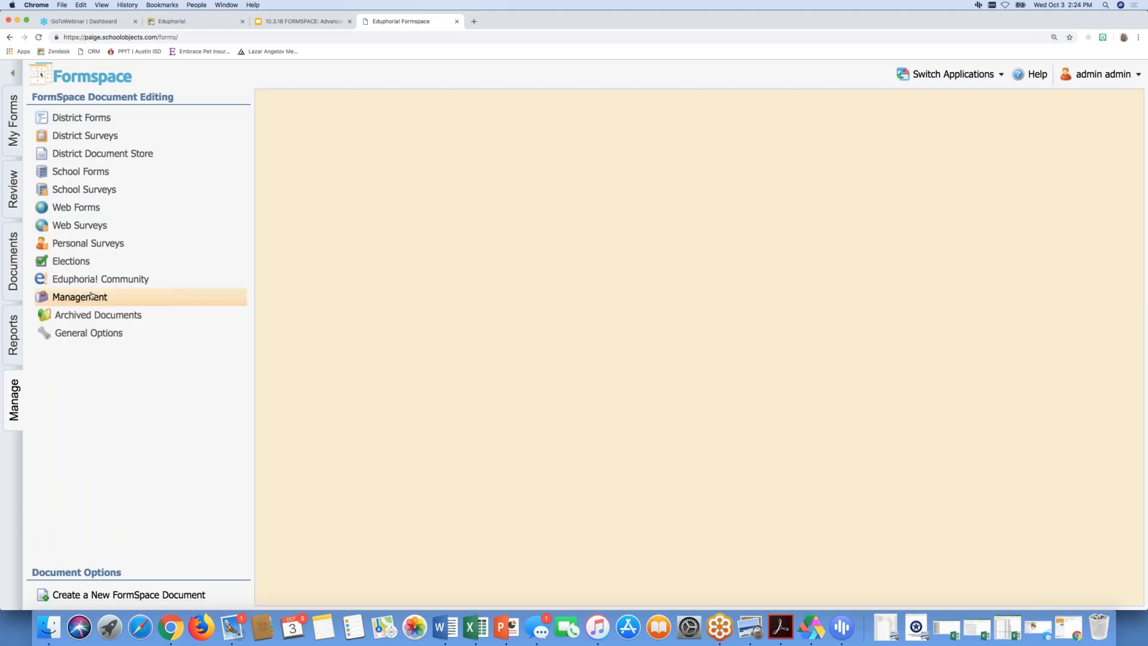
{"action": "left_click", "coordinate": [89, 333]}
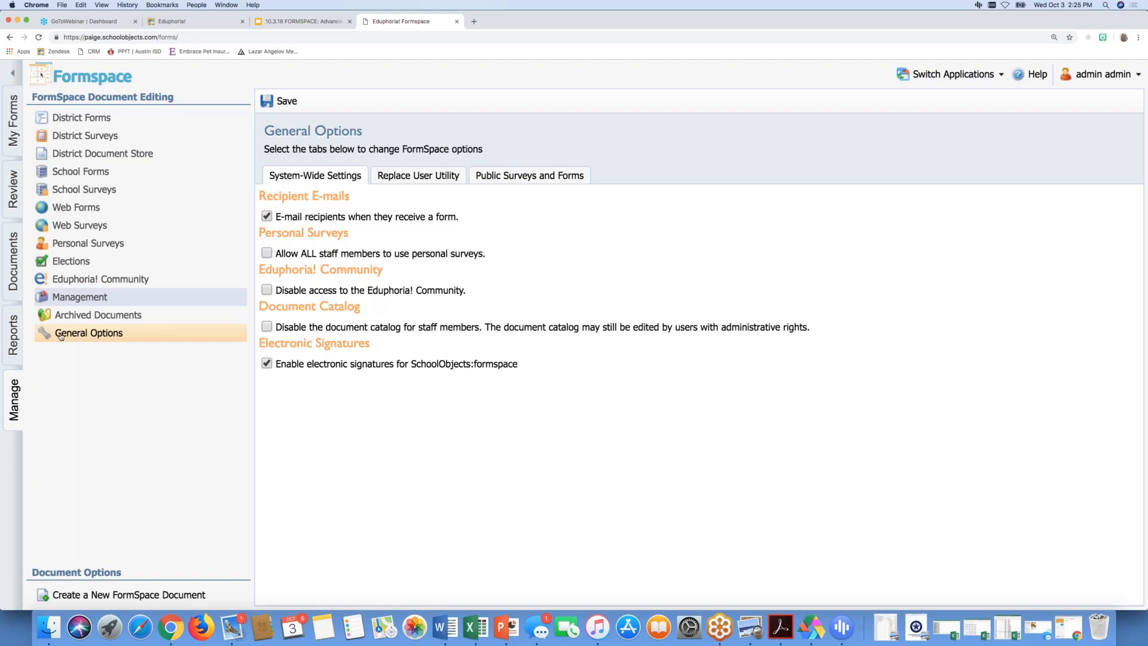
{"action": "left_click", "coordinate": [413, 178]}
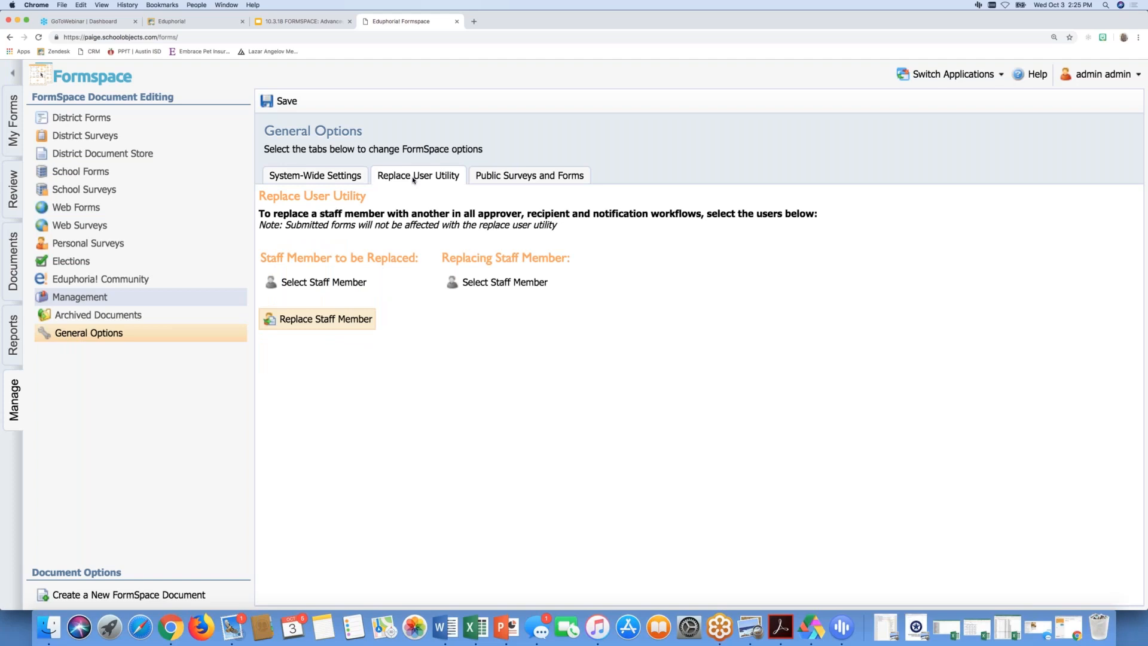
- Search the staff by surname and choose the first match as the staff member to be replaced
{"action": "left_click", "coordinate": [317, 286]}
{"action": "type", "text": "smith"}
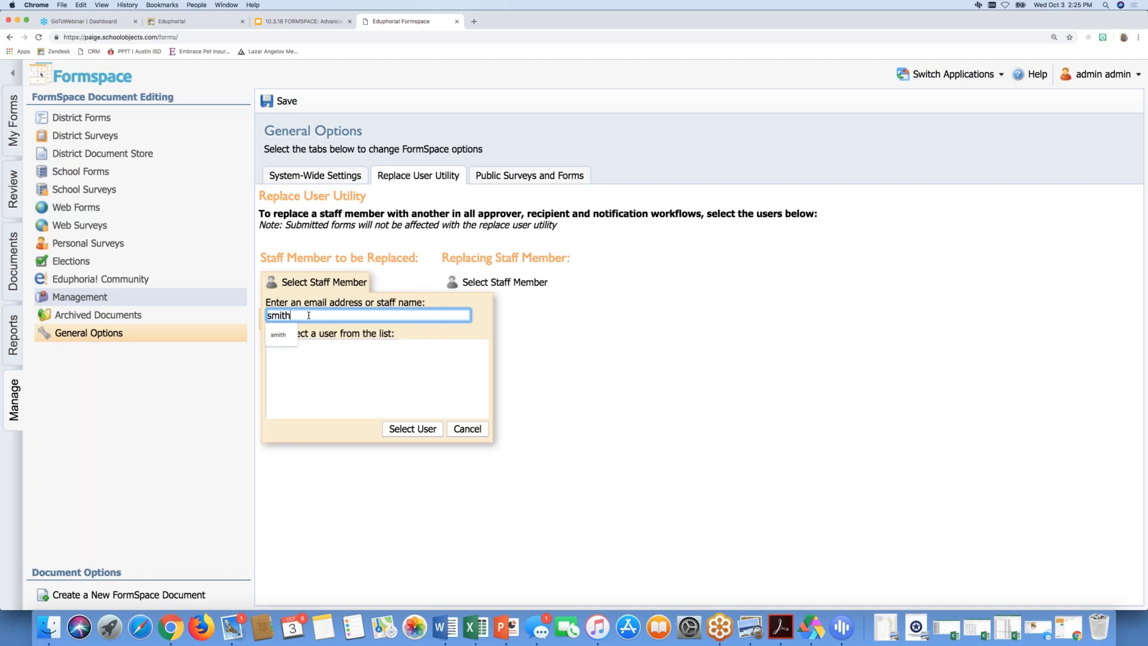
{"action": "key", "text": "Return"}
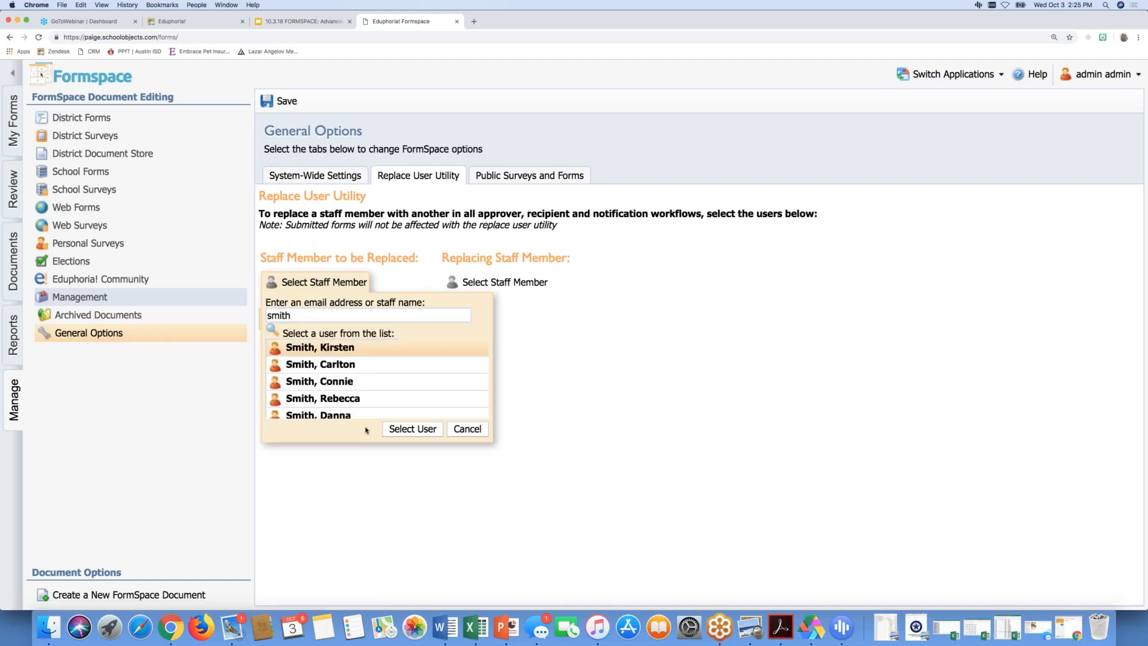
{"action": "left_click", "coordinate": [399, 433]}
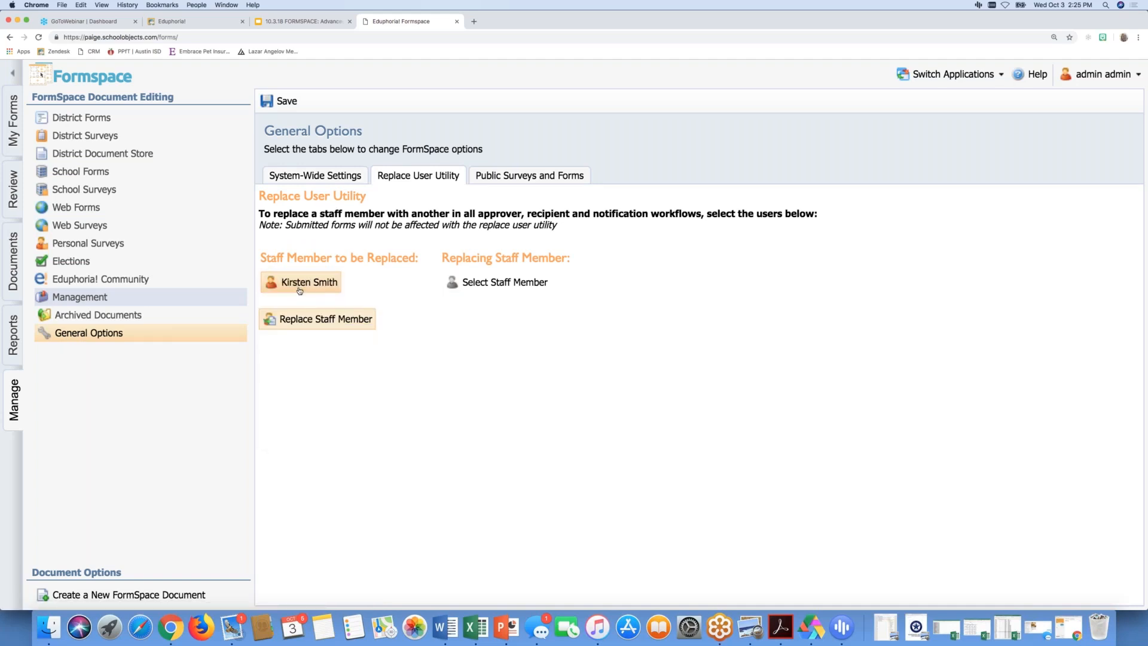
- Search for the replacing staff member by surname and choose the first match
{"action": "left_click", "coordinate": [496, 282]}
{"action": "left_click", "coordinate": [486, 314]}
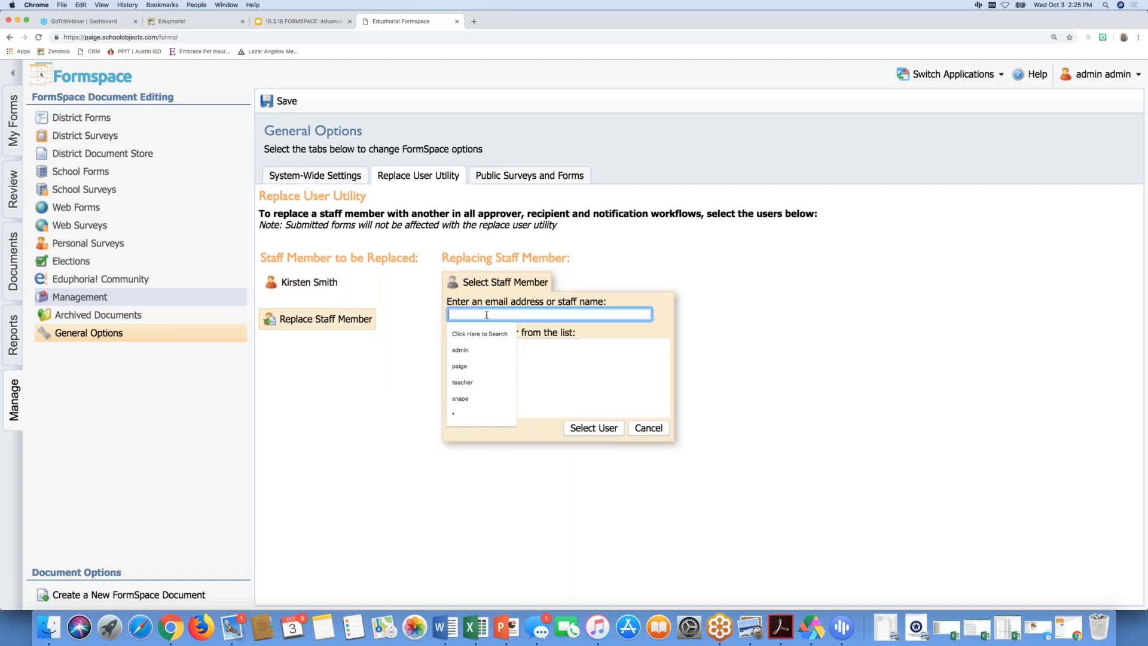
{"action": "type", "text": "brown"}
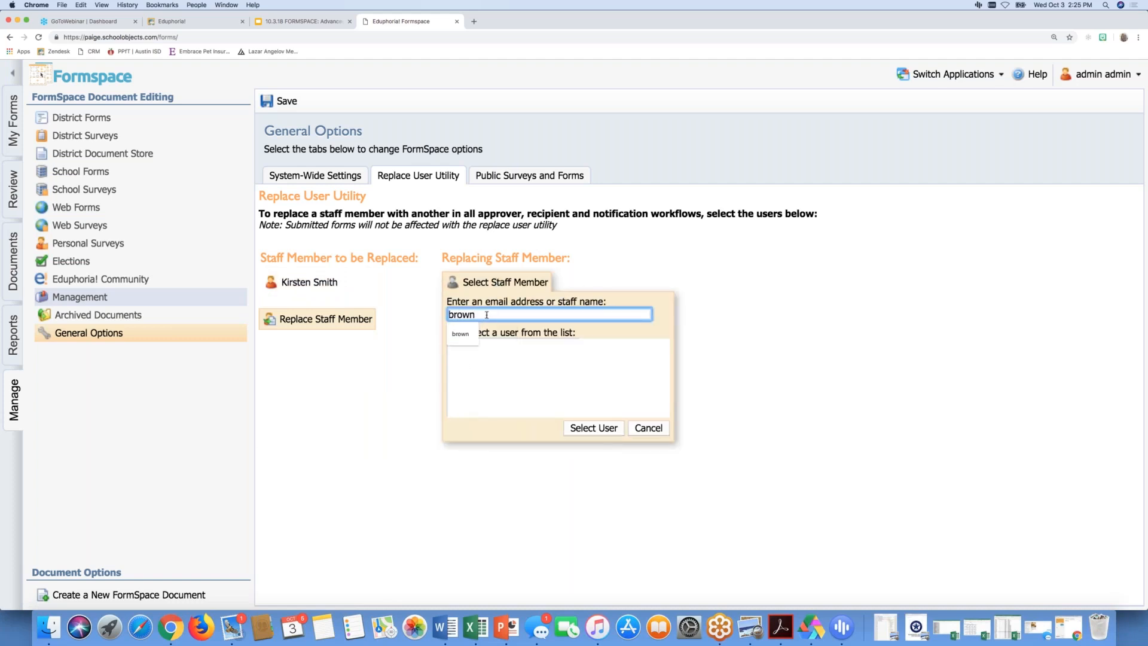
{"action": "key", "text": "Return"}
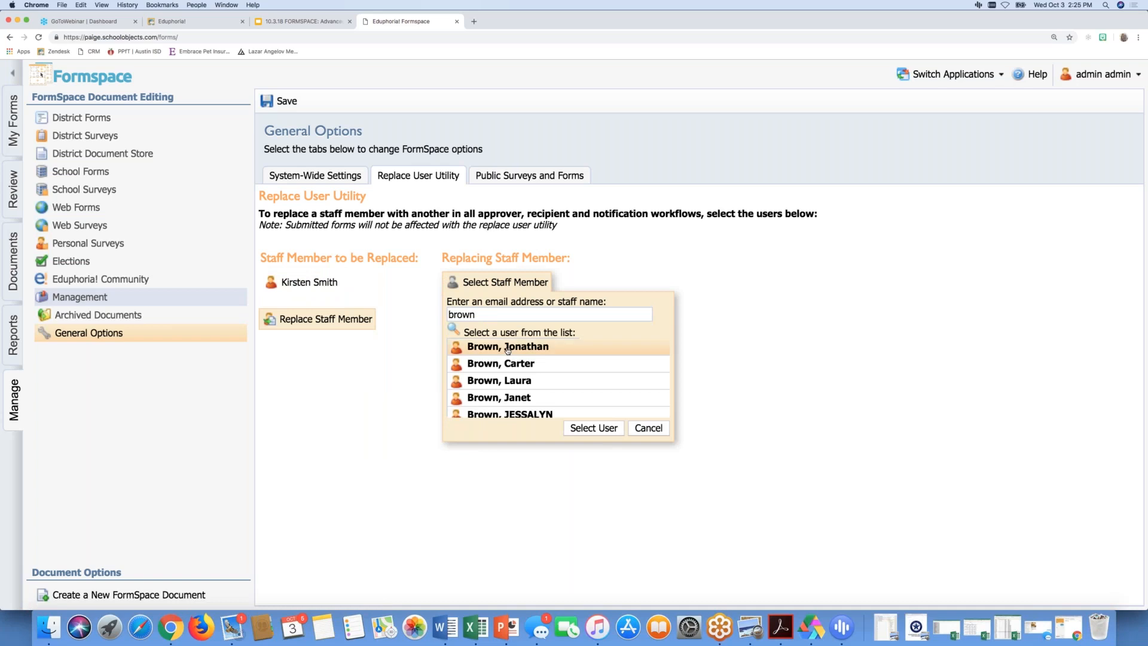
{"action": "left_click", "coordinate": [594, 428]}
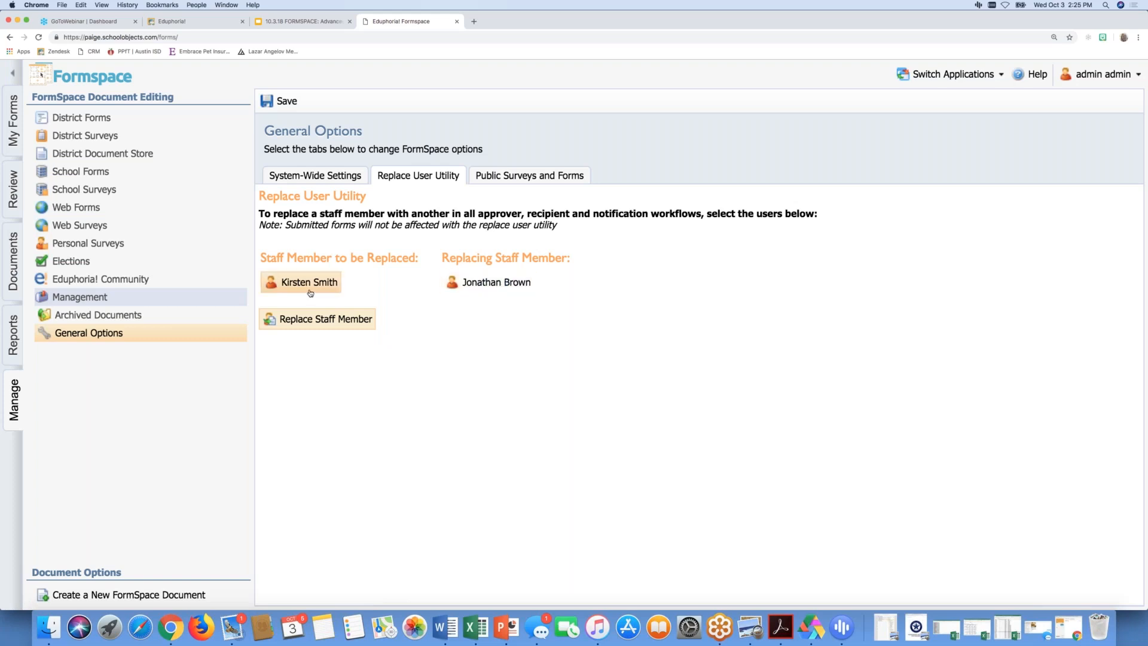
- Replace the chosen staff member with the replacing one in all approver, recipient and notification workflows
{"action": "left_click", "coordinate": [308, 320]}
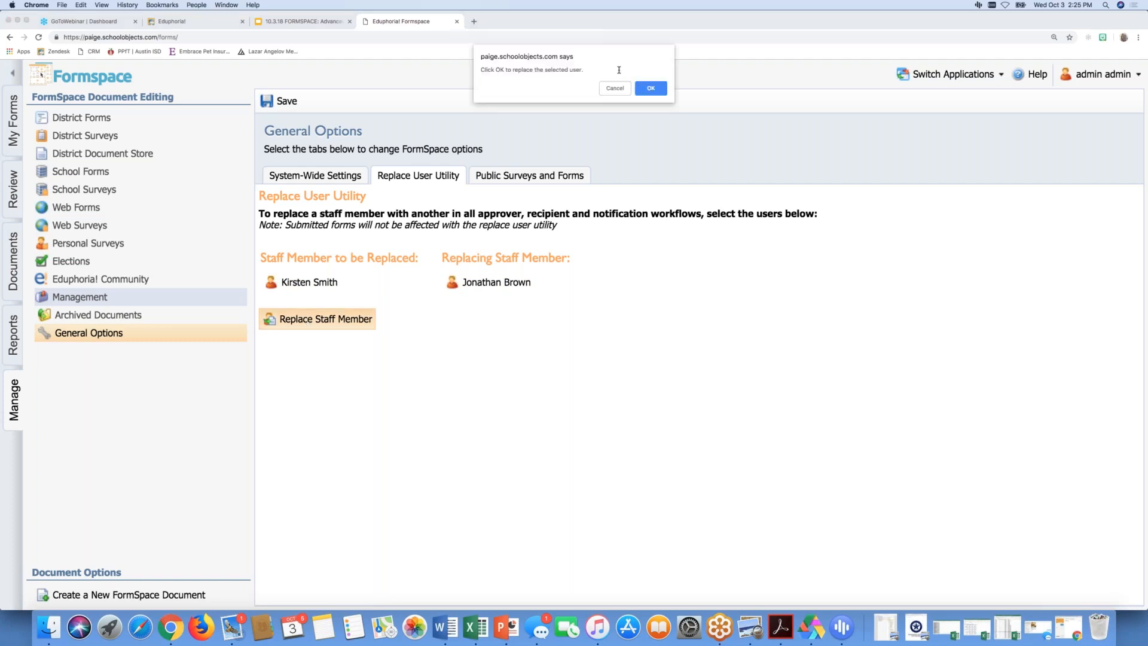
{"action": "left_click", "coordinate": [652, 91]}
{"action": "left_click", "coordinate": [652, 91]}
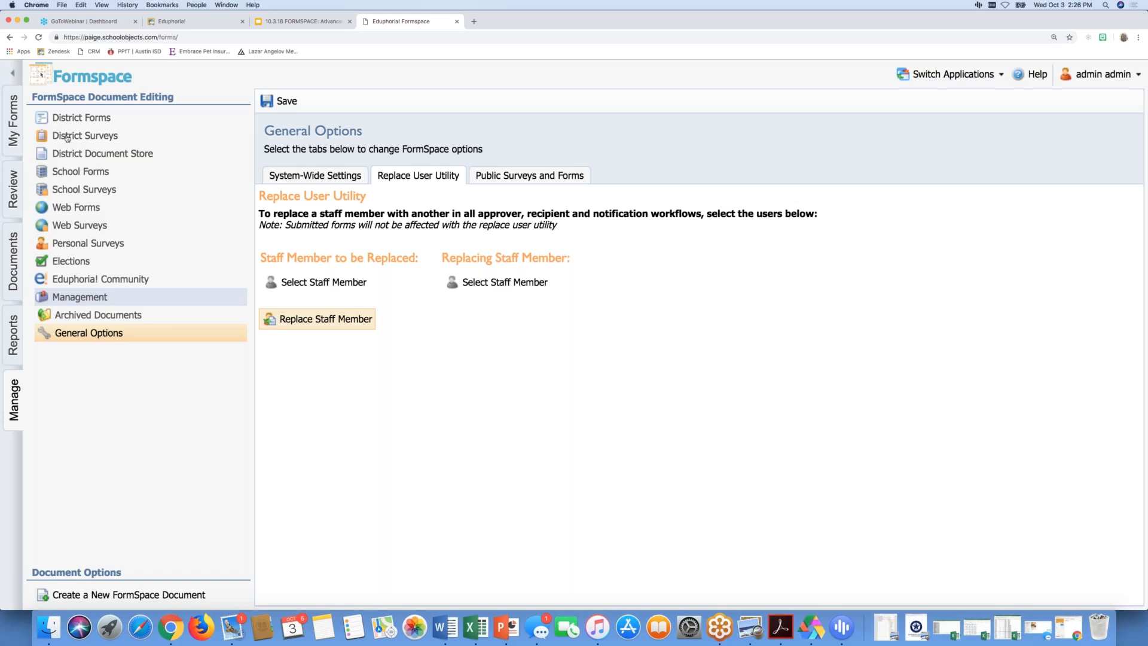
- Examine the approval and notification steps of the Absent from Duty form's workflow in General Forms, and close the workflow editor
{"action": "left_click", "coordinate": [72, 117]}
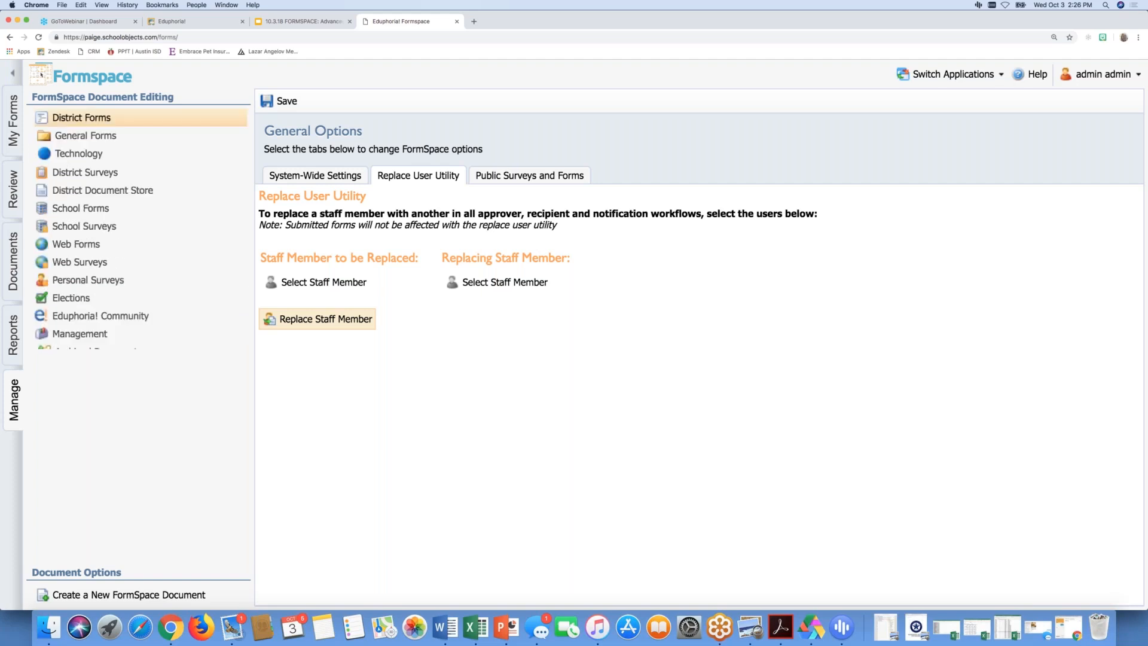
{"action": "left_click", "coordinate": [70, 135]}
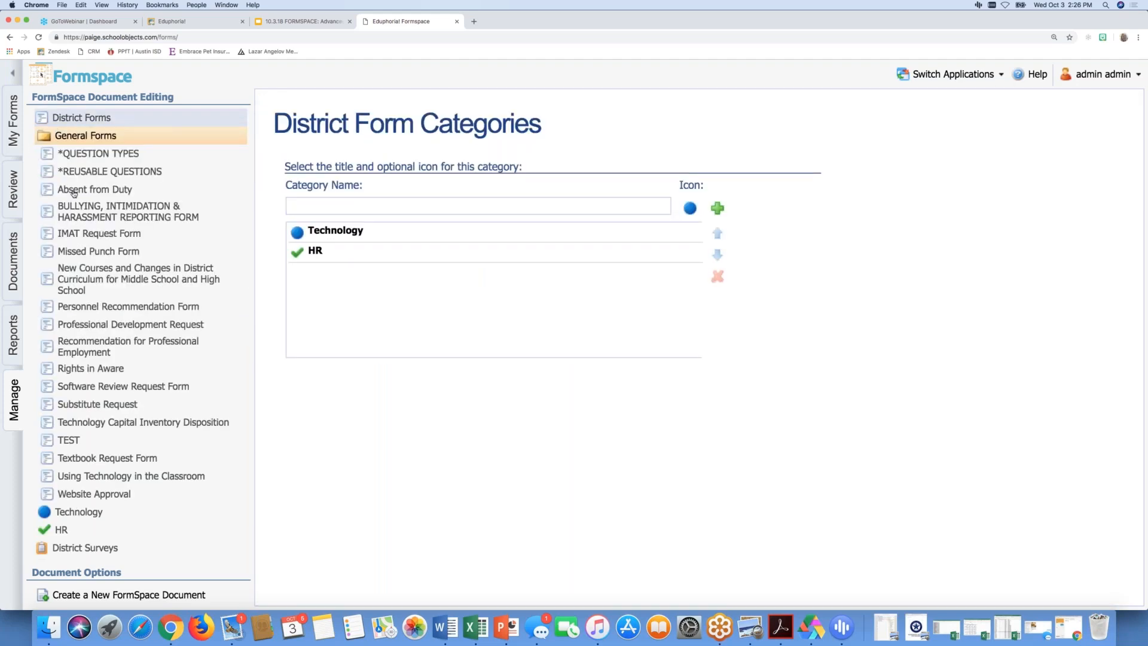
{"action": "left_click", "coordinate": [74, 191]}
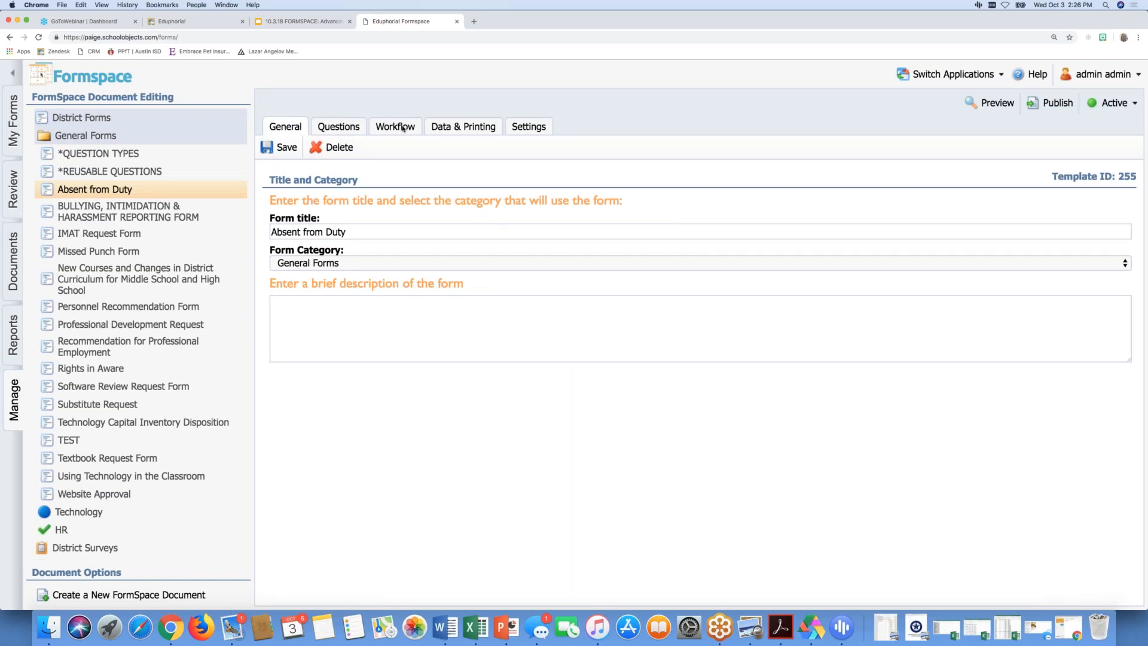
{"action": "left_click", "coordinate": [403, 127]}
{"action": "double_click", "coordinate": [333, 241]}
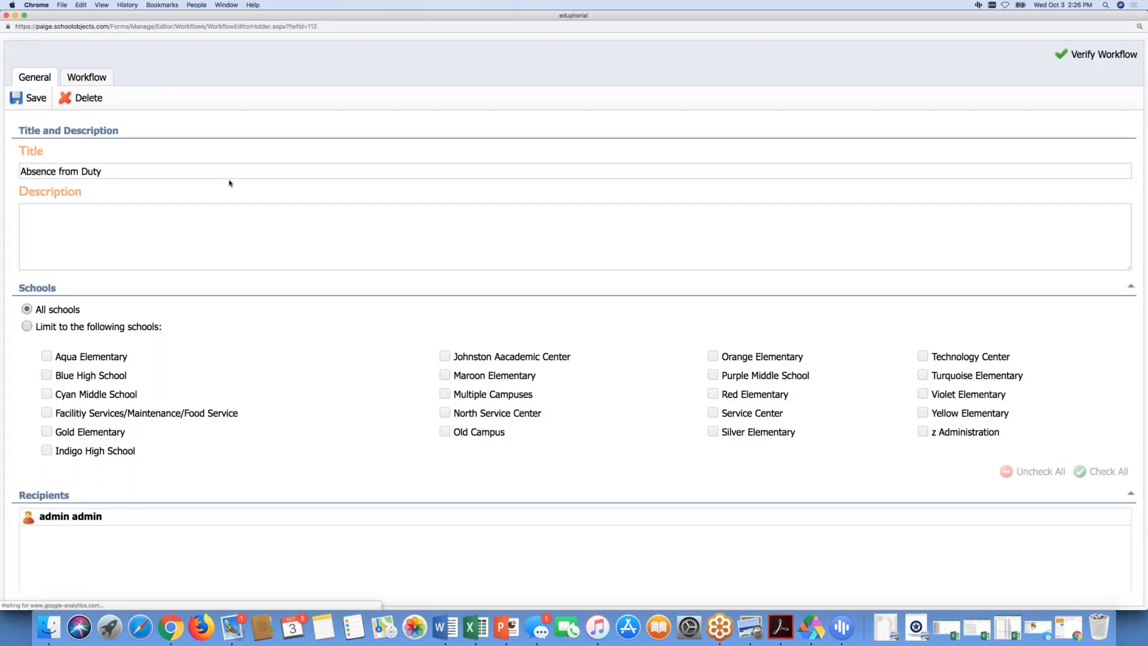
{"action": "left_click", "coordinate": [97, 82]}
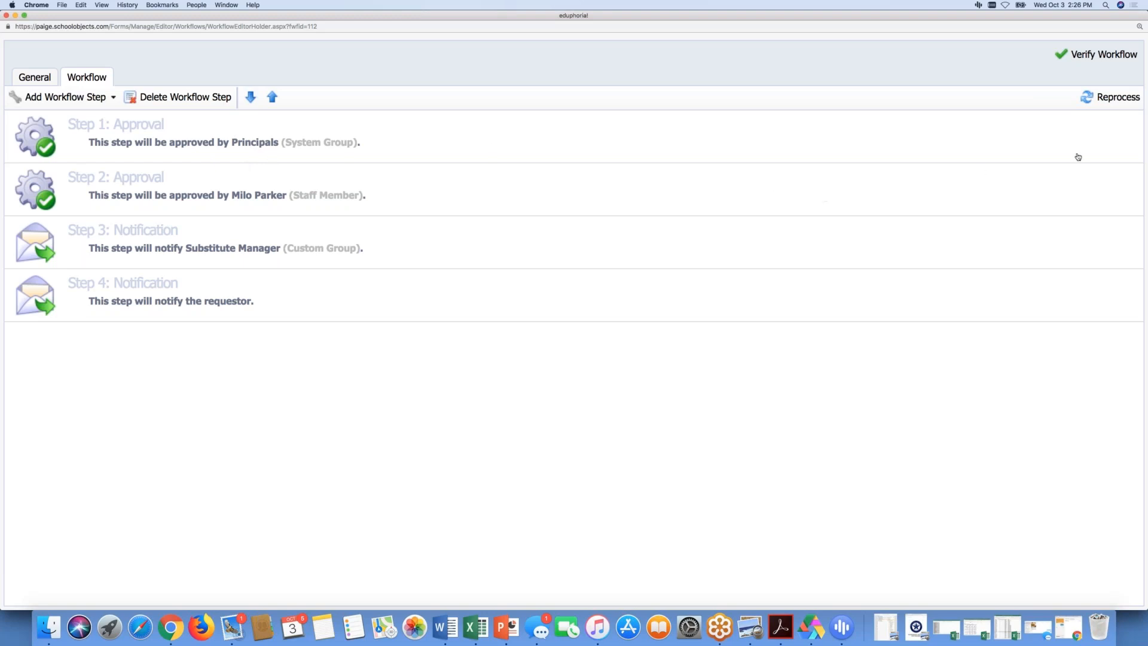
{"action": "left_click", "coordinate": [1138, 153]}
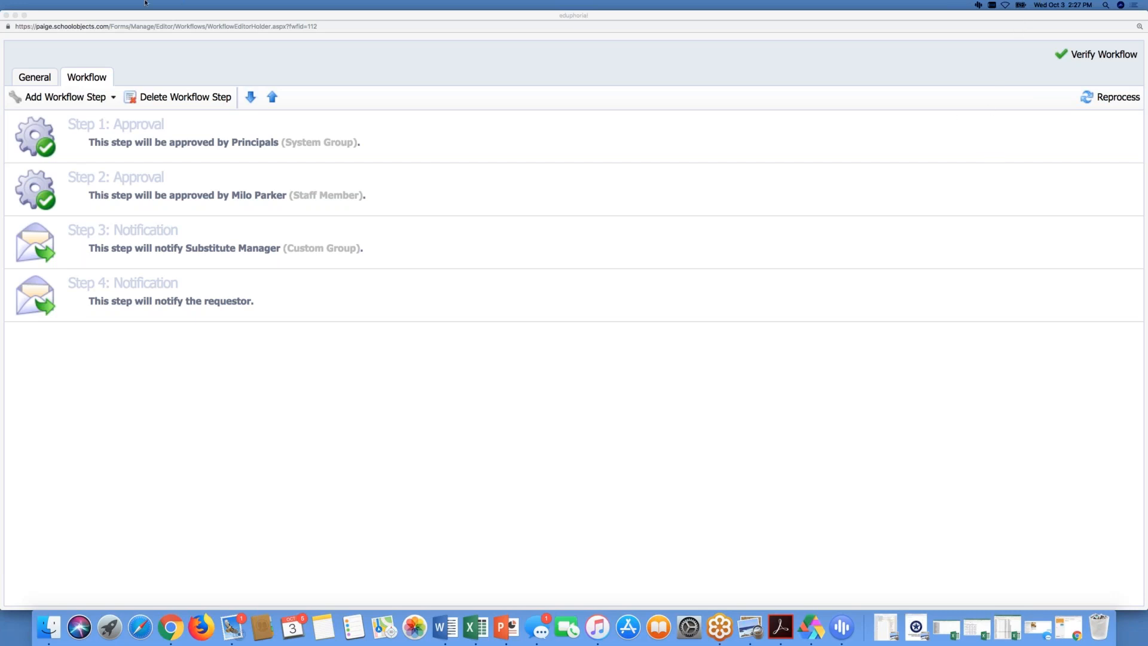
{"action": "left_click", "coordinate": [6, 16]}
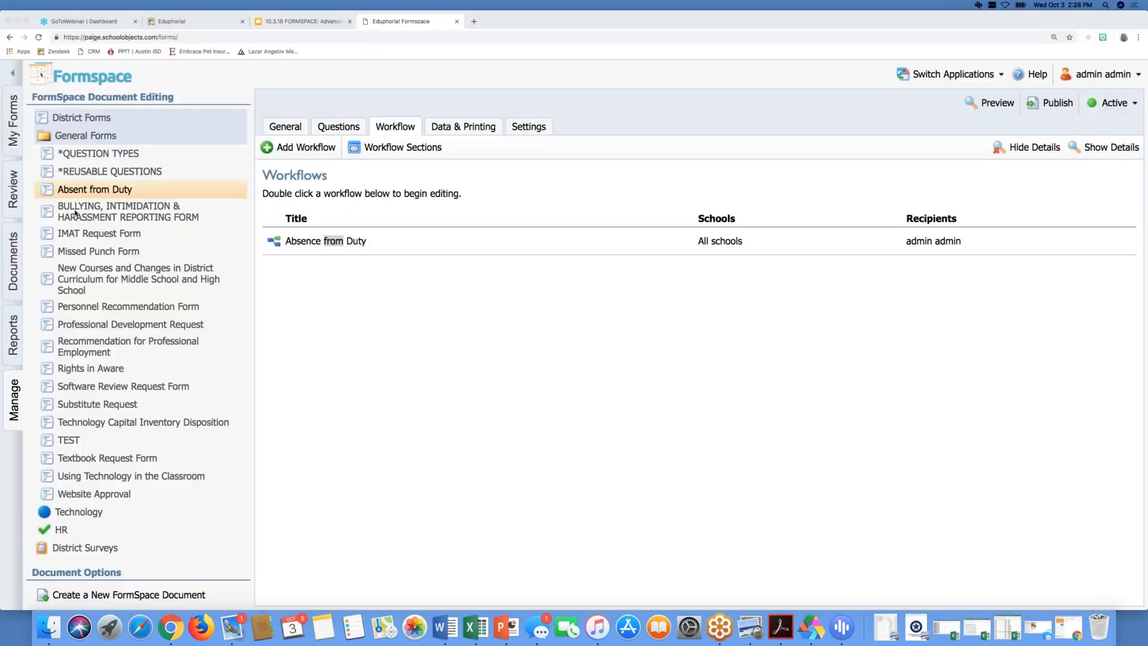
- Read through the questions of the Bullying, Intimidation & Harassment Reporting Form, including the part reserved for the administrator
{"action": "left_click", "coordinate": [75, 212]}
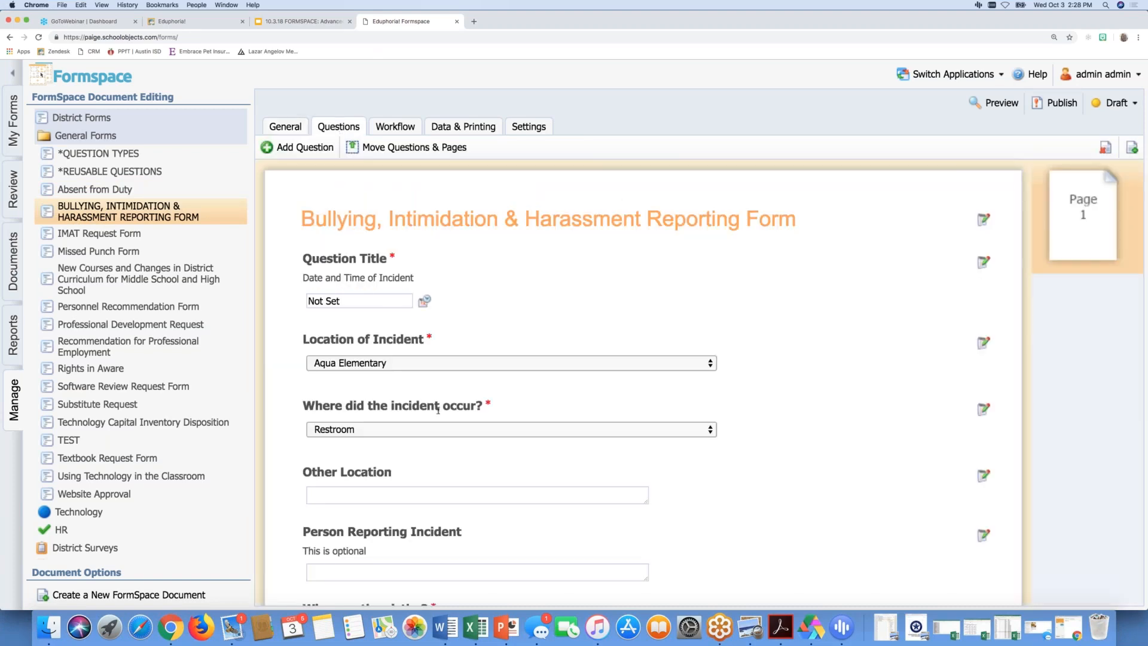
{"action": "scroll", "coordinate": [438, 409], "scroll_direction": "down", "scroll_amount": 2}
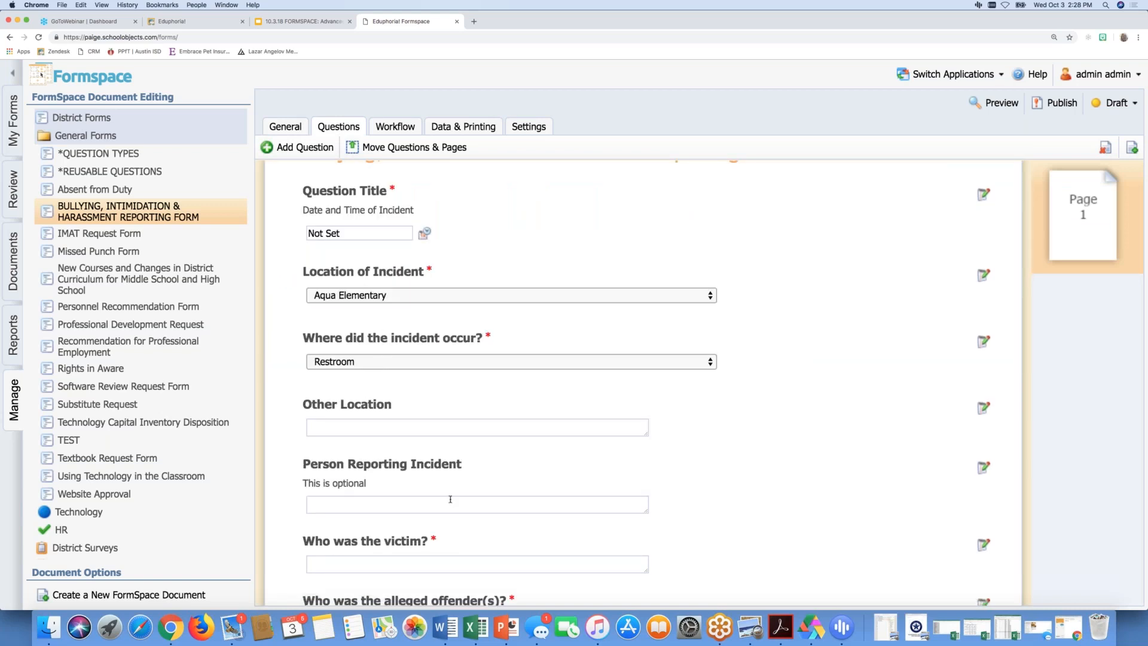
{"action": "scroll", "coordinate": [450, 499], "scroll_direction": "down", "scroll_amount": 1}
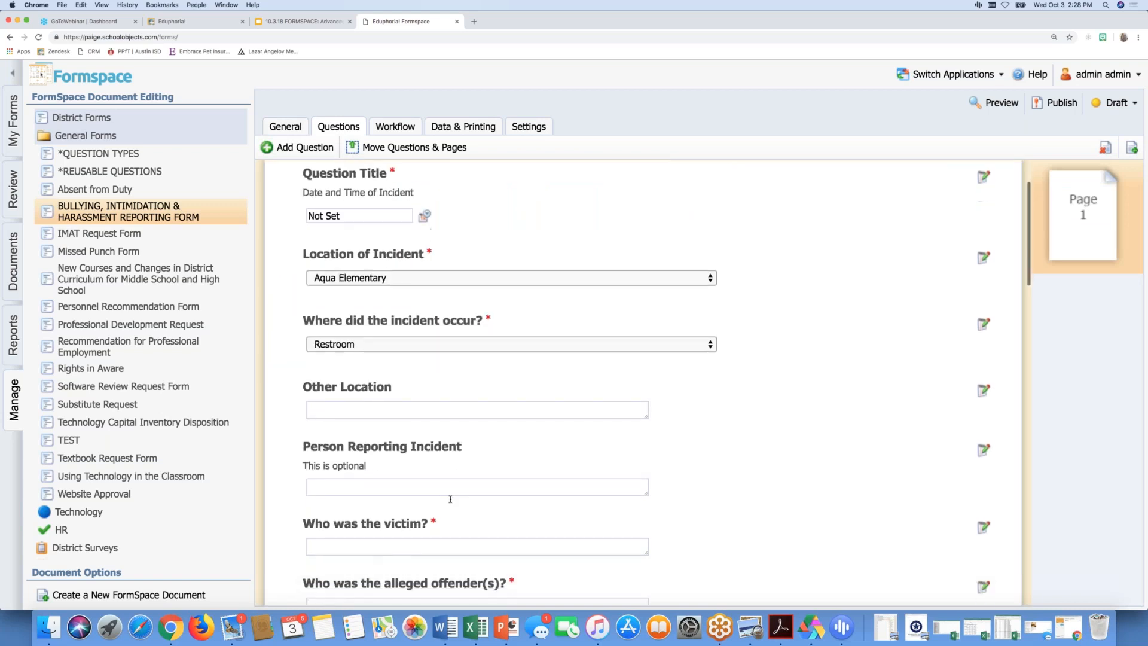
{"action": "scroll", "coordinate": [451, 499], "scroll_direction": "down", "scroll_amount": 20}
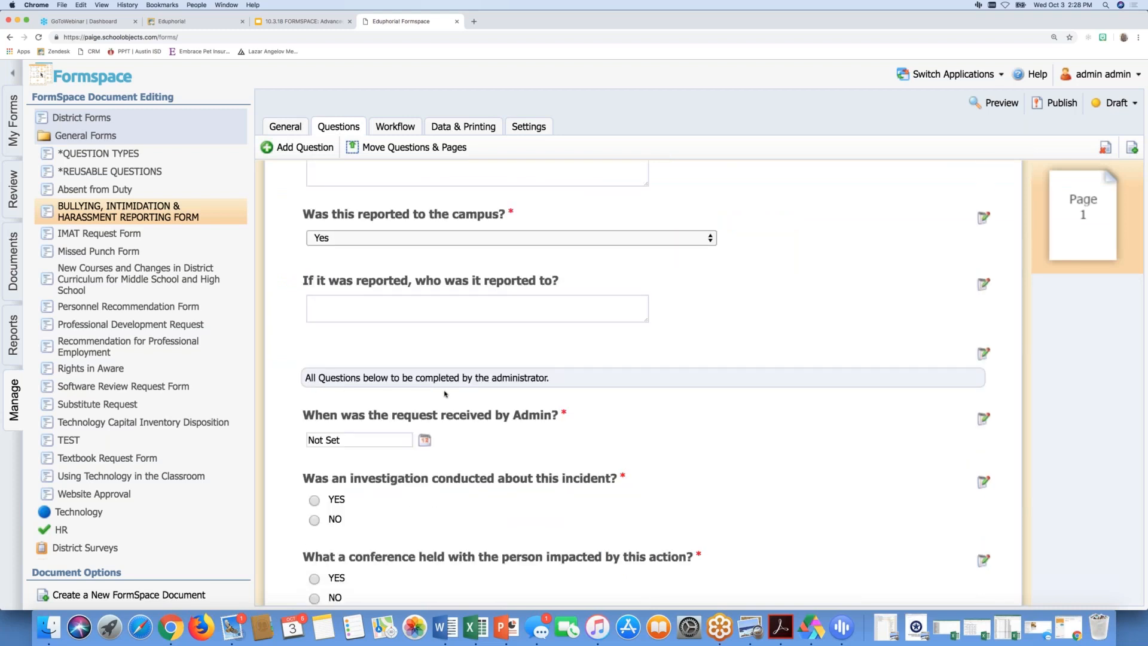
{"action": "scroll", "coordinate": [445, 393], "scroll_direction": "up", "scroll_amount": 10}
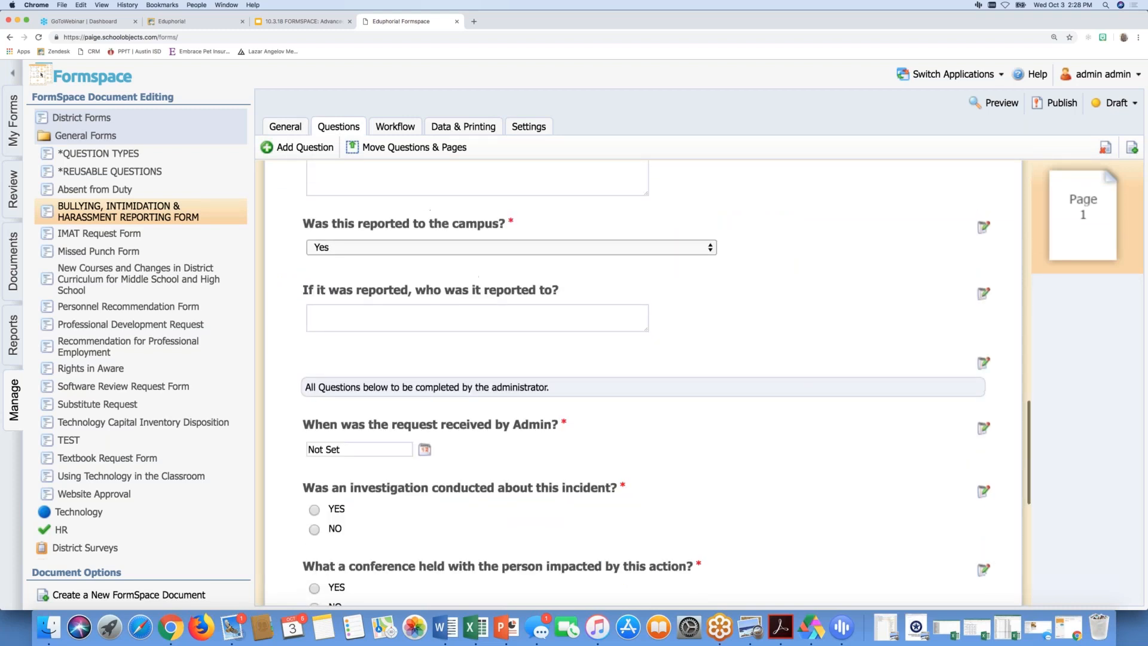
{"action": "scroll", "coordinate": [643, 382], "scroll_direction": "up", "scroll_amount": 15}
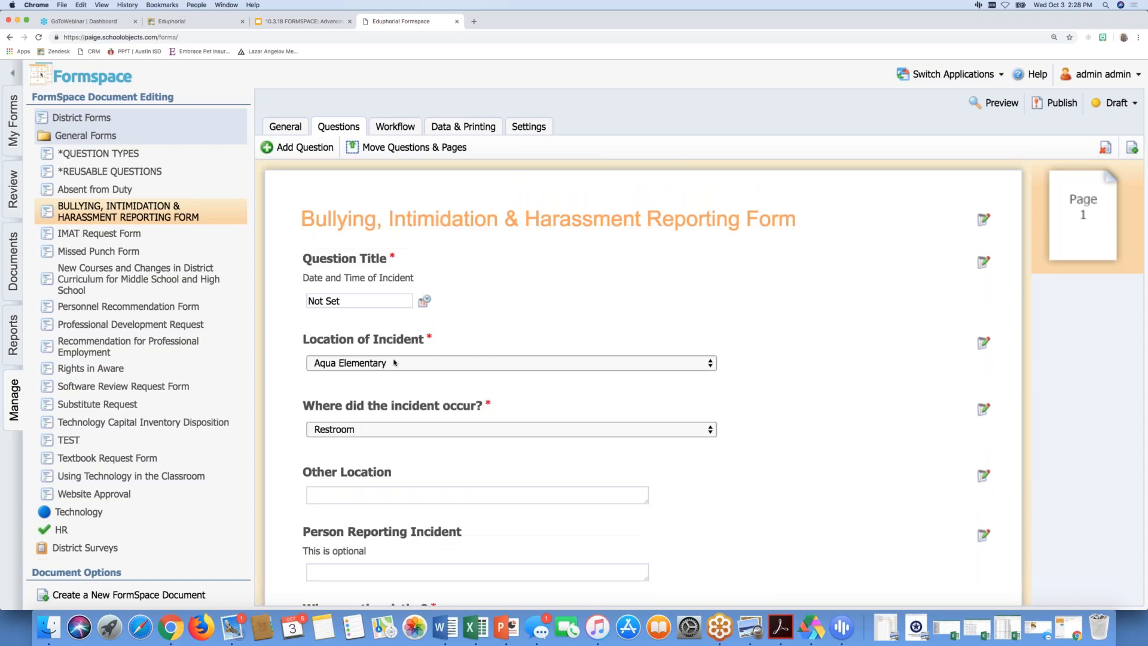
{"action": "scroll", "coordinate": [394, 362], "scroll_direction": "down", "scroll_amount": 15}
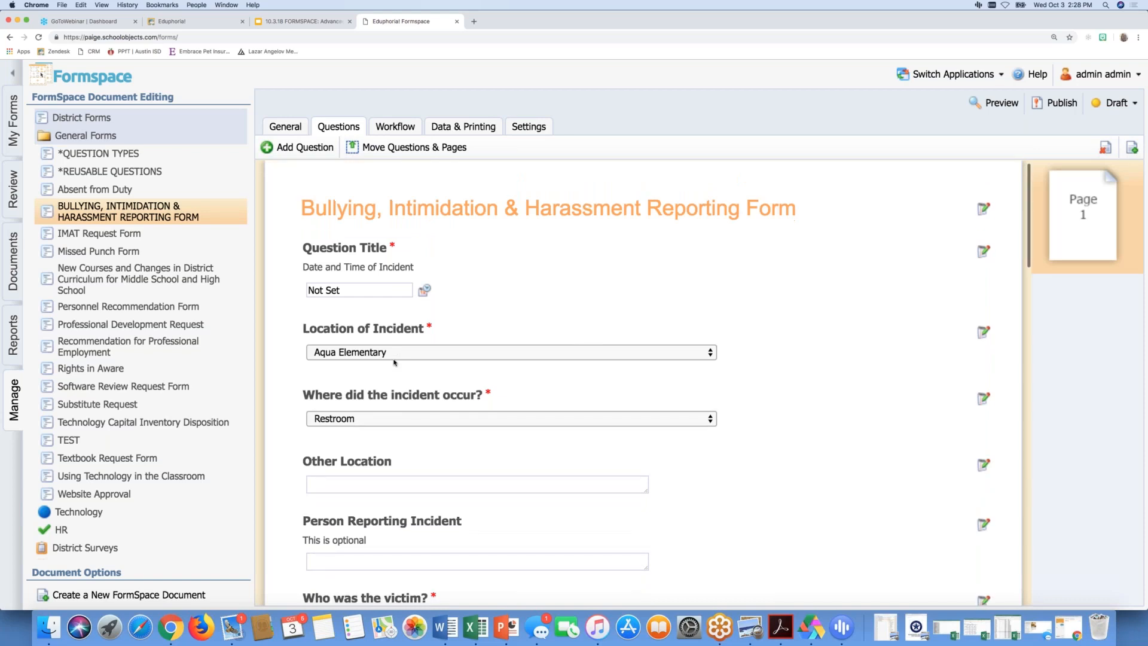
{"action": "scroll", "coordinate": [389, 269], "scroll_direction": "up", "scroll_amount": 3}
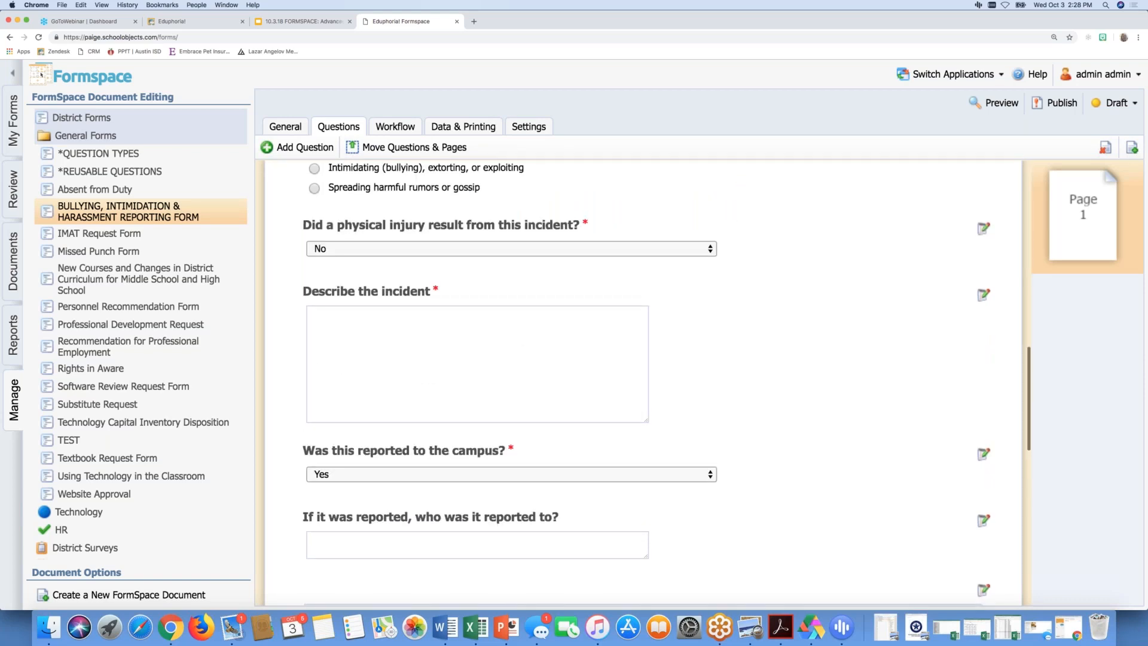
- Check the bullying reporting form's workflow list and compare it with the reporter and administrator questions
{"action": "left_click", "coordinate": [385, 128]}
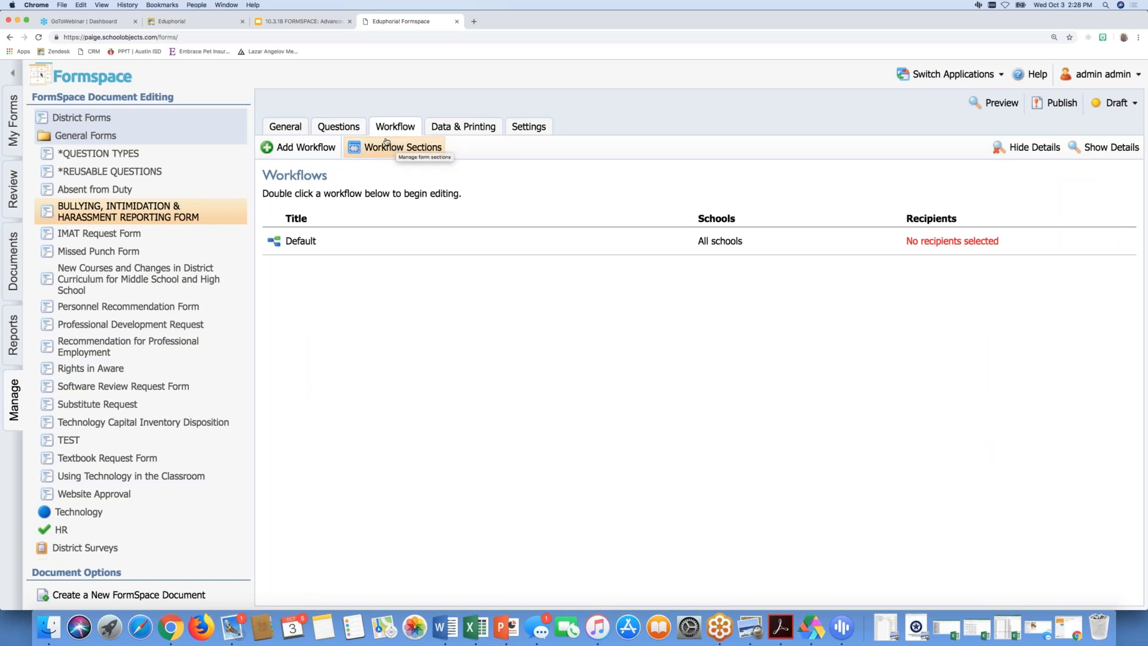
{"action": "left_click", "coordinate": [338, 126]}
{"action": "scroll", "coordinate": [415, 261], "scroll_direction": "up", "scroll_amount": 3}
{"action": "scroll", "coordinate": [415, 261], "scroll_direction": "up", "scroll_amount": 10}
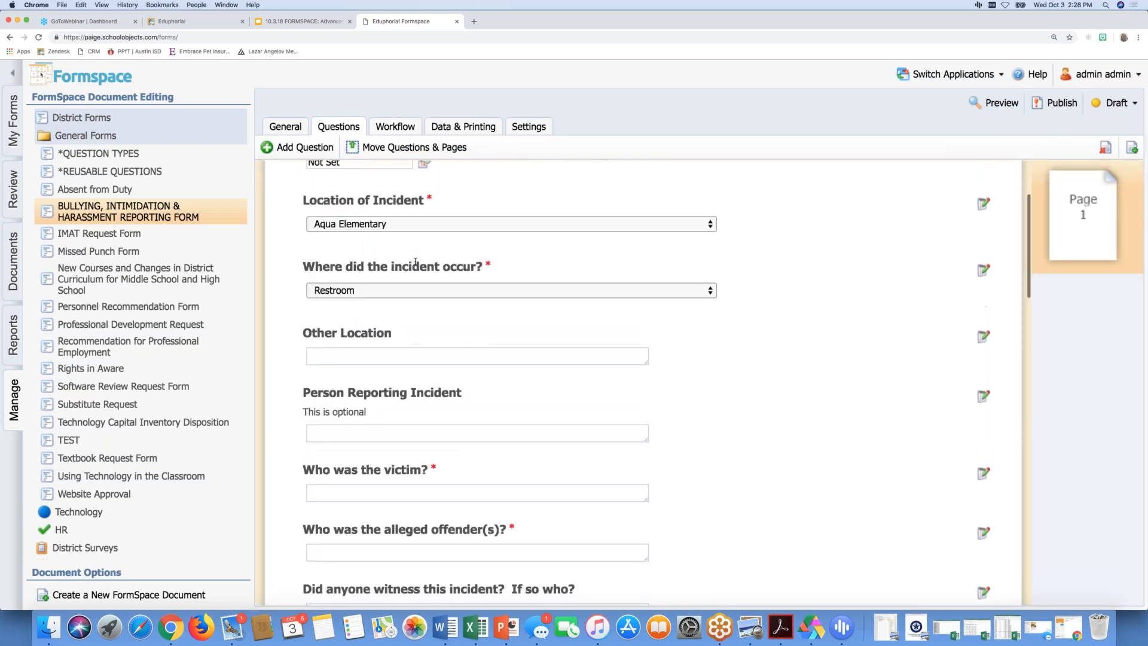
{"action": "scroll", "coordinate": [383, 391], "scroll_direction": "up", "scroll_amount": 2}
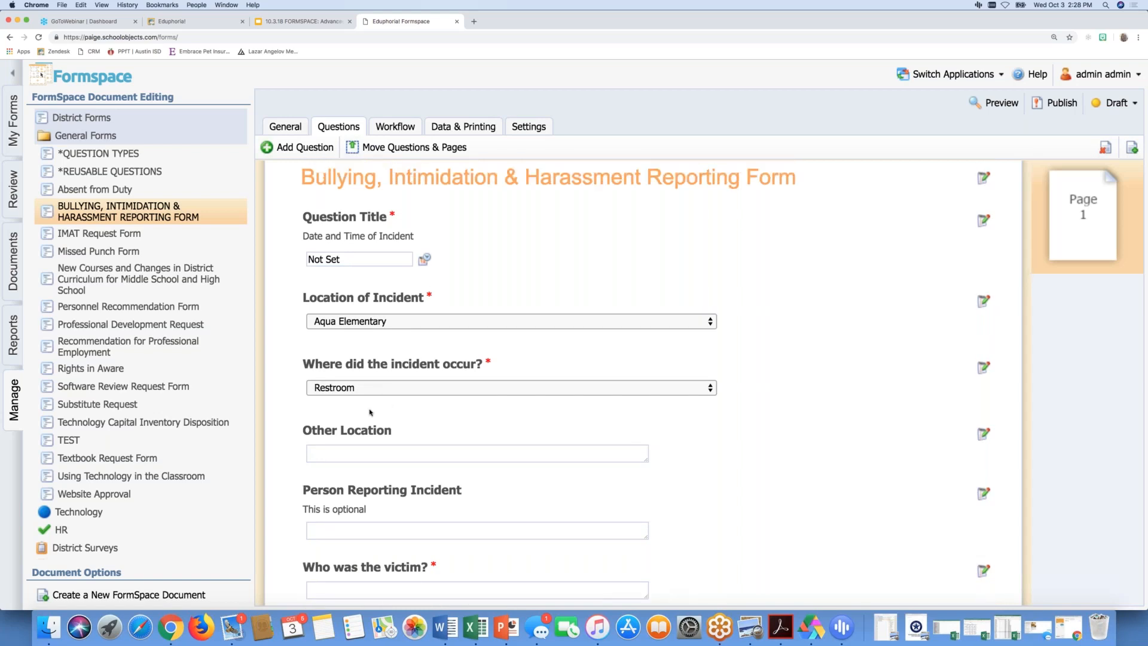
{"action": "scroll", "coordinate": [371, 412], "scroll_direction": "down", "scroll_amount": 15}
{"action": "scroll", "coordinate": [370, 412], "scroll_direction": "down", "scroll_amount": 14}
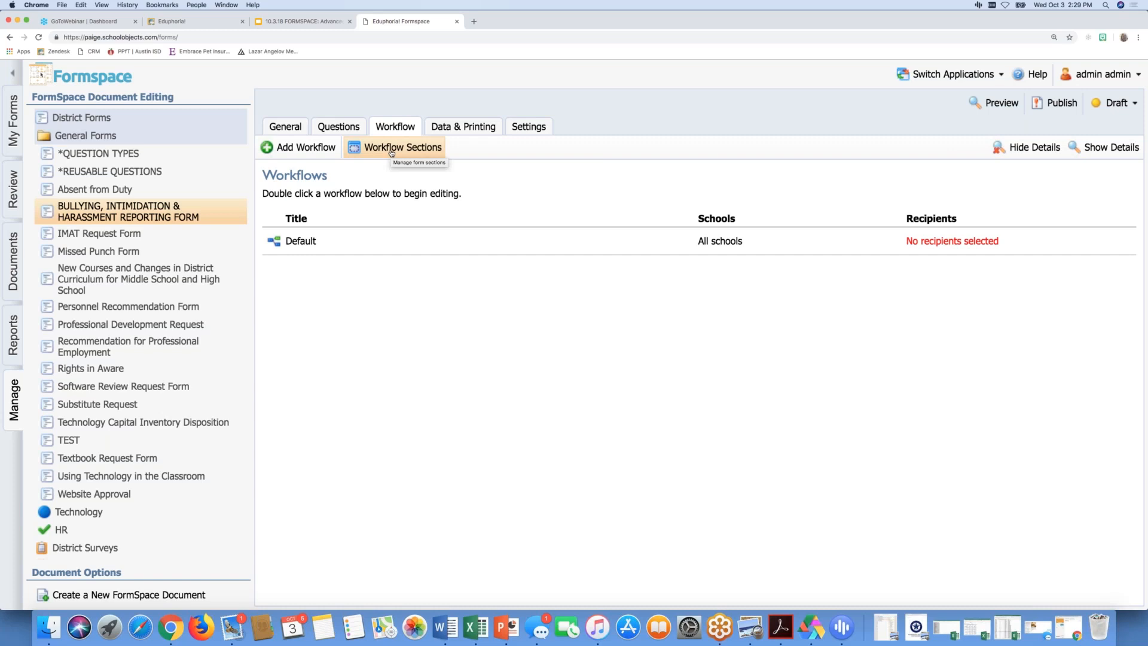
- Add a first section to the workflow sections of the bullying reporting form
{"action": "left_click", "coordinate": [392, 150]}
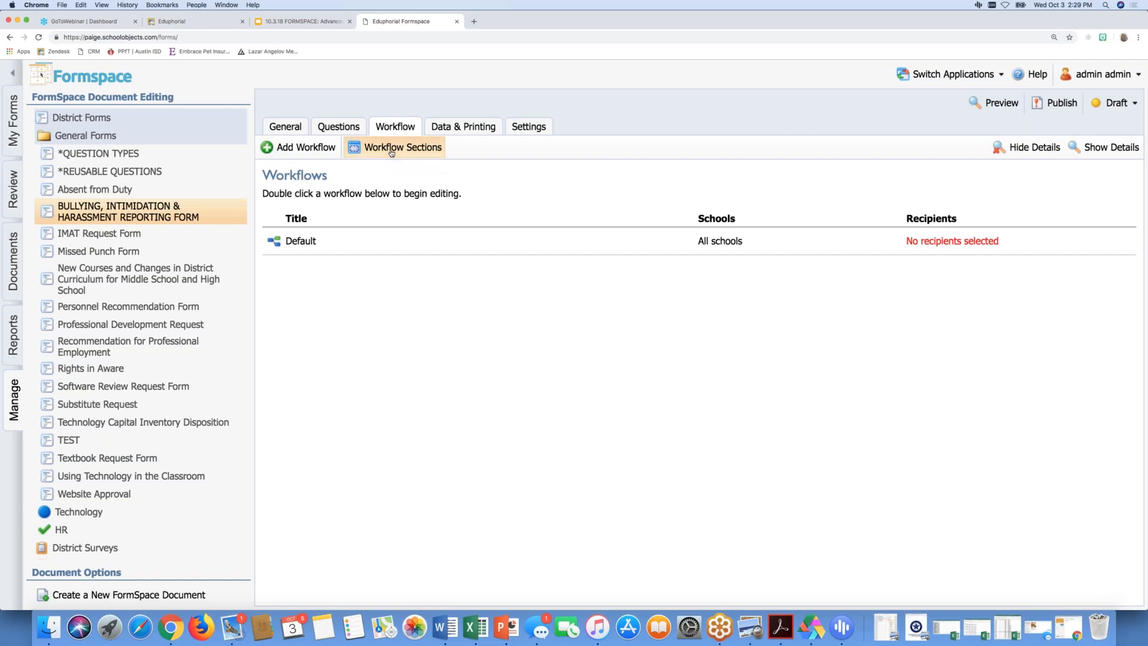
{"action": "scroll", "coordinate": [534, 232], "scroll_direction": "down", "scroll_amount": 5}
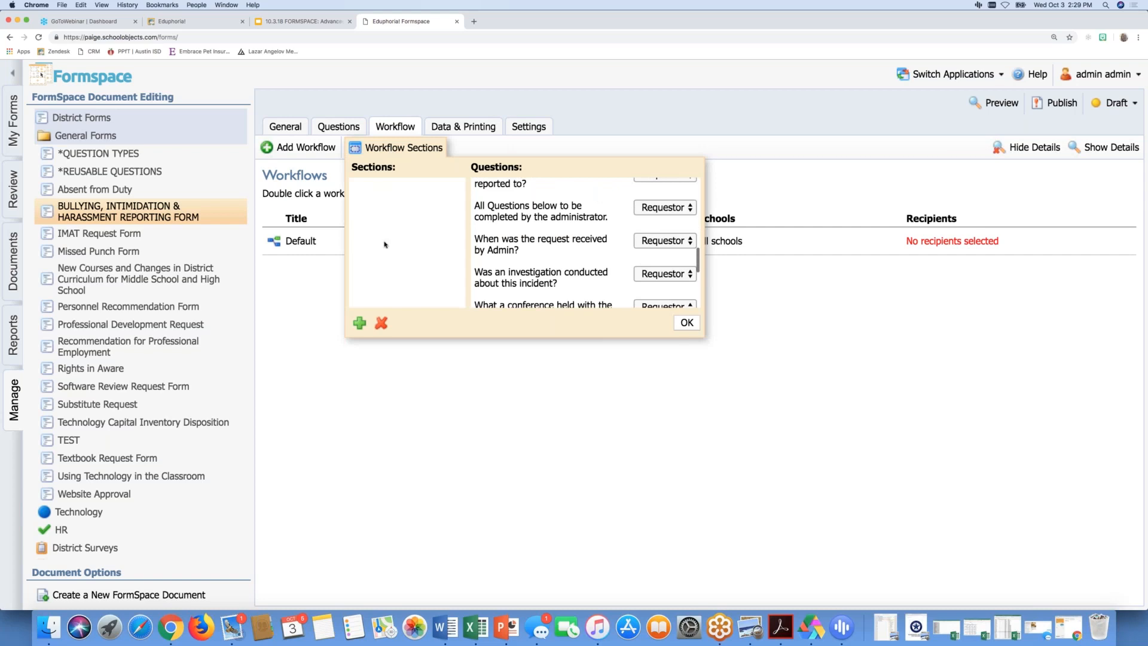
{"action": "scroll", "coordinate": [656, 213], "scroll_direction": "up", "scroll_amount": 3}
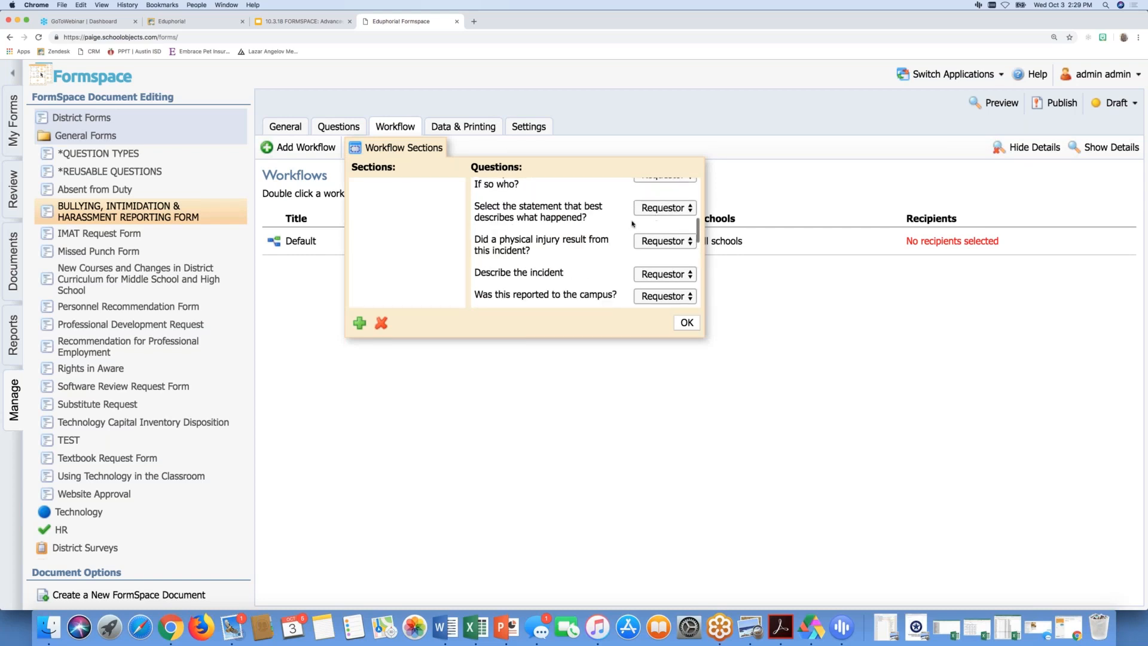
{"action": "scroll", "coordinate": [632, 223], "scroll_direction": "up", "scroll_amount": 5}
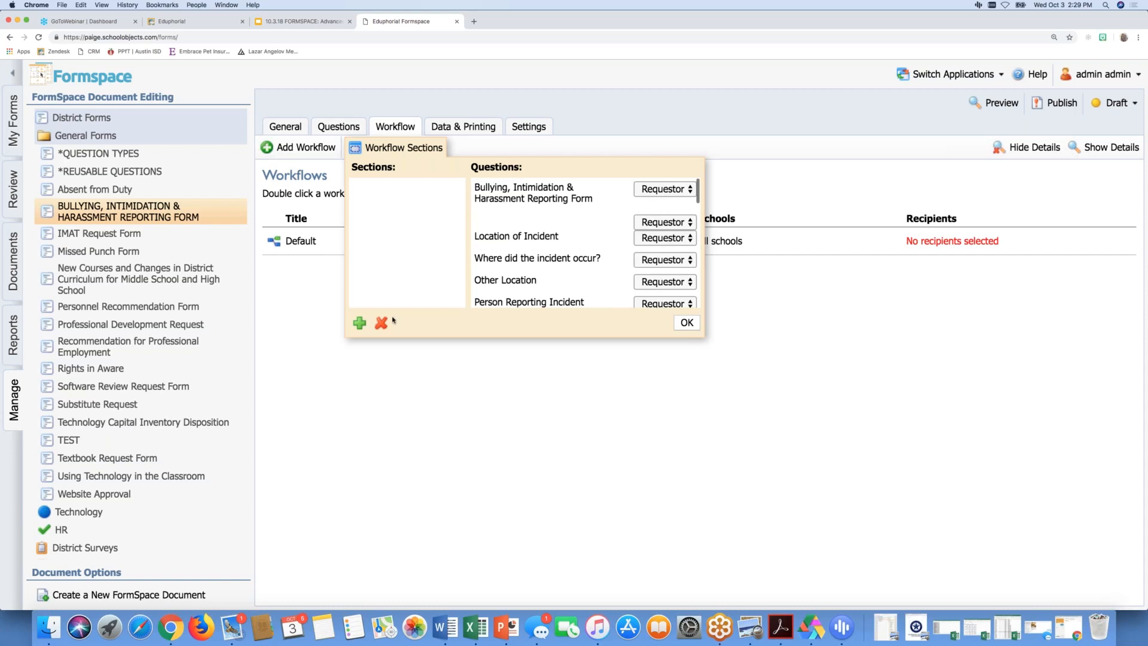
{"action": "left_click", "coordinate": [359, 324]}
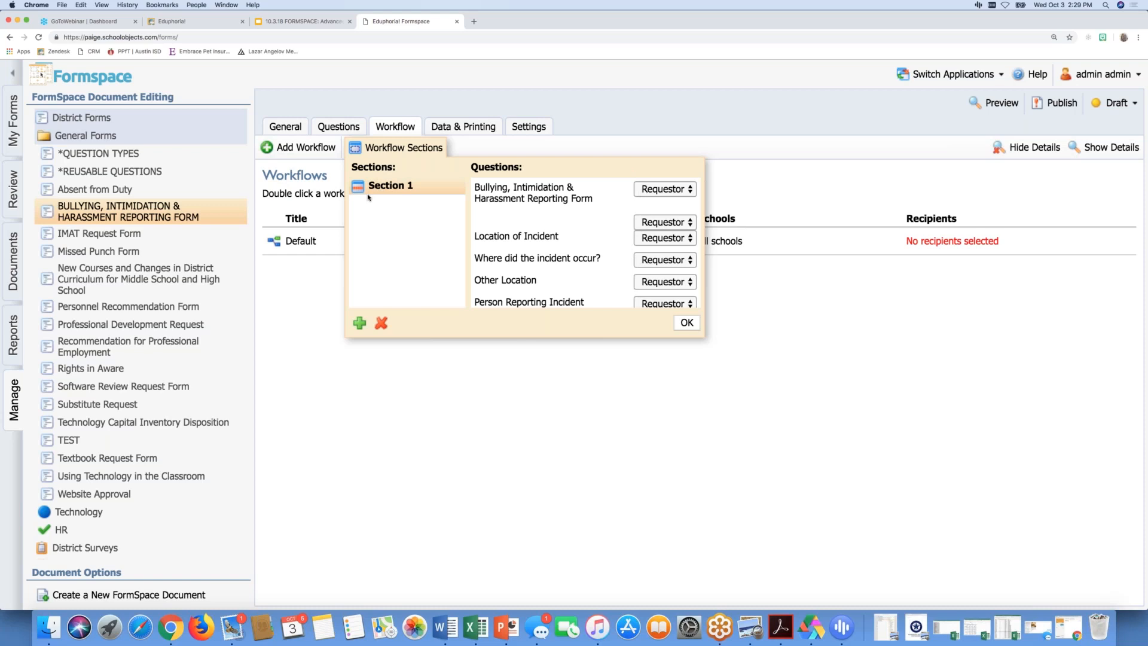
- Assign the item "All Questions below to be completed by the administrator." to Section 1
{"action": "scroll", "coordinate": [536, 254], "scroll_direction": "down", "scroll_amount": 3}
{"action": "right_click", "coordinate": [539, 251]}
{"action": "key", "text": "Escape"}
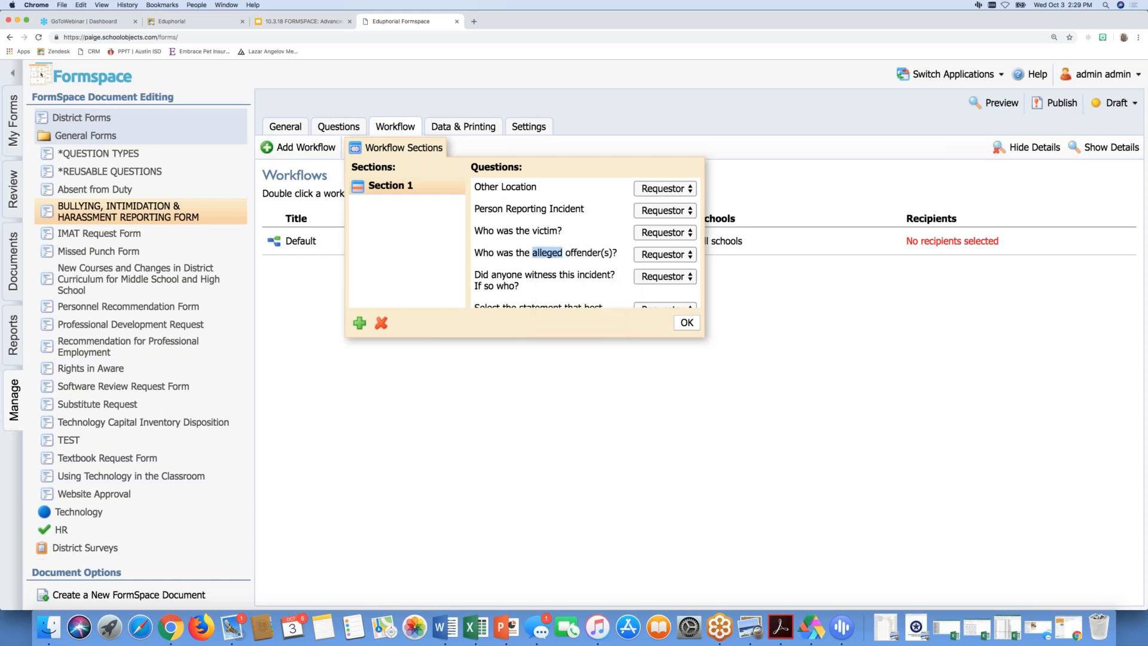
{"action": "scroll", "coordinate": [689, 244], "scroll_direction": "down", "scroll_amount": 5}
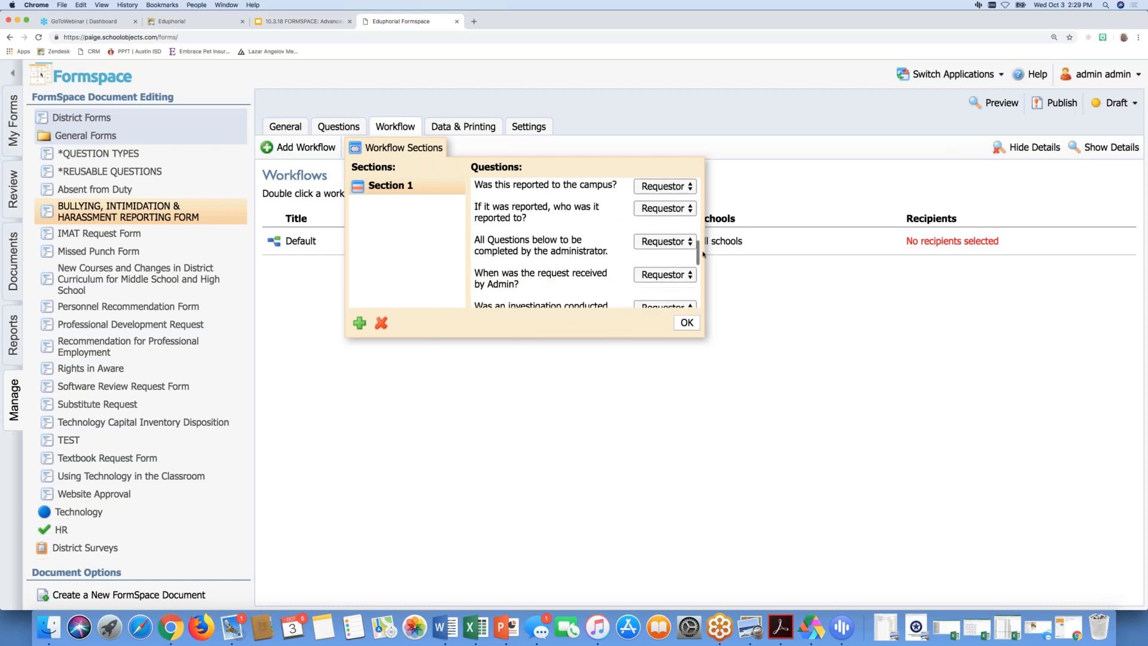
{"action": "left_click", "coordinate": [689, 242]}
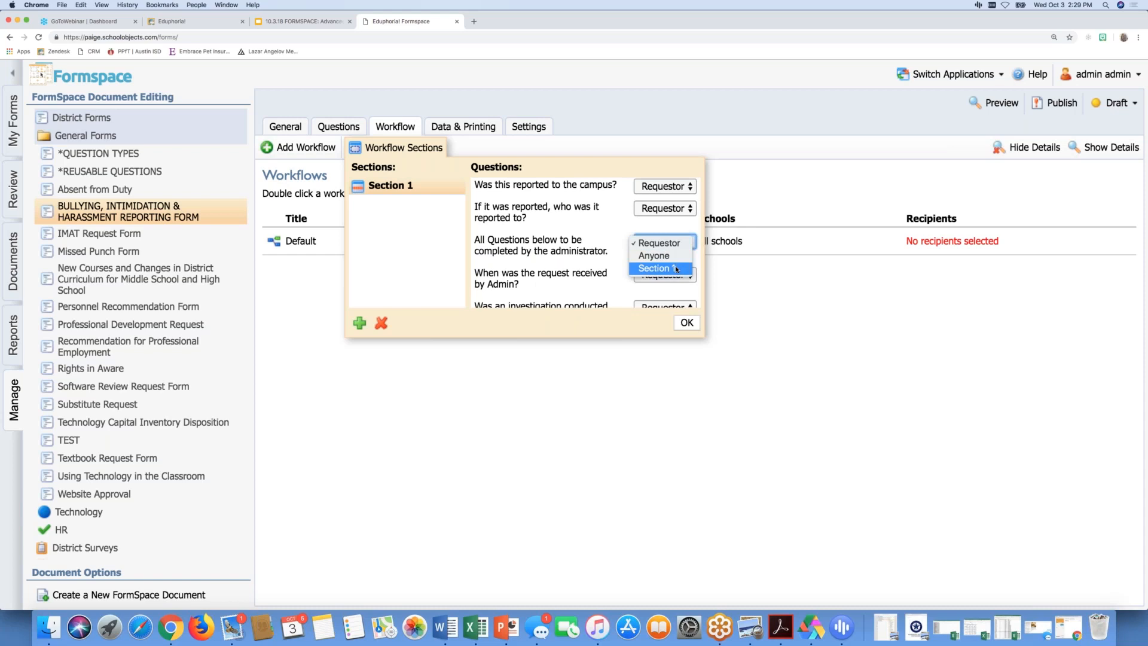
{"action": "left_click", "coordinate": [676, 269]}
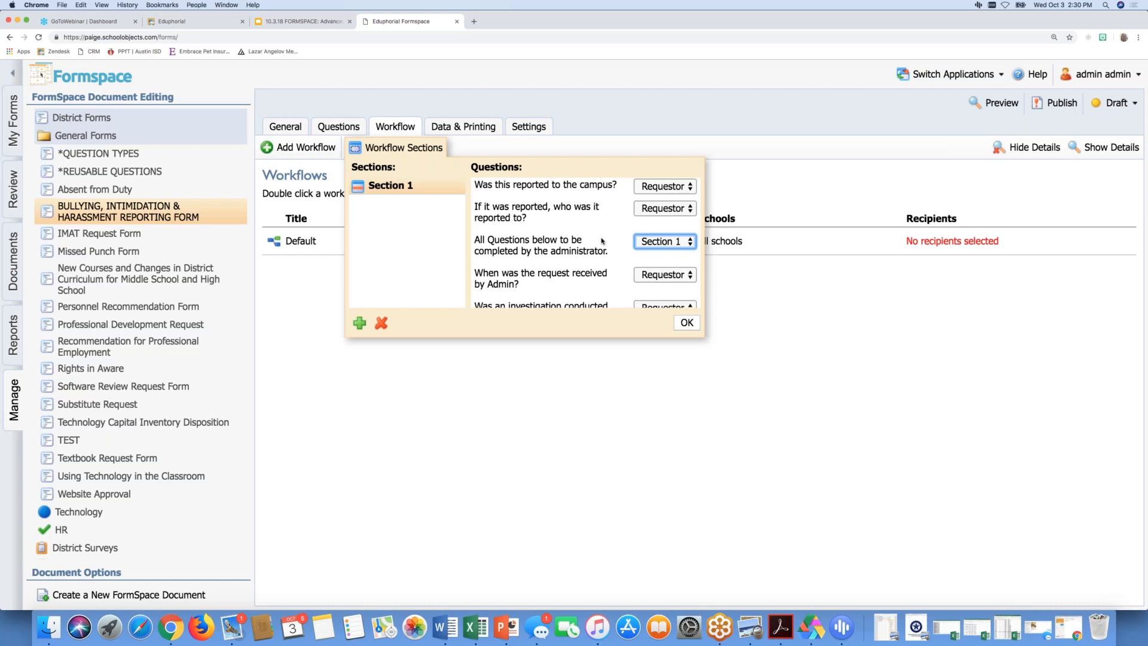
- Assign the questions on when Admin received the request, whether an investigation was conducted, and whether a conference was held to Section 1
{"action": "scroll", "coordinate": [602, 241], "scroll_direction": "down", "scroll_amount": 2}
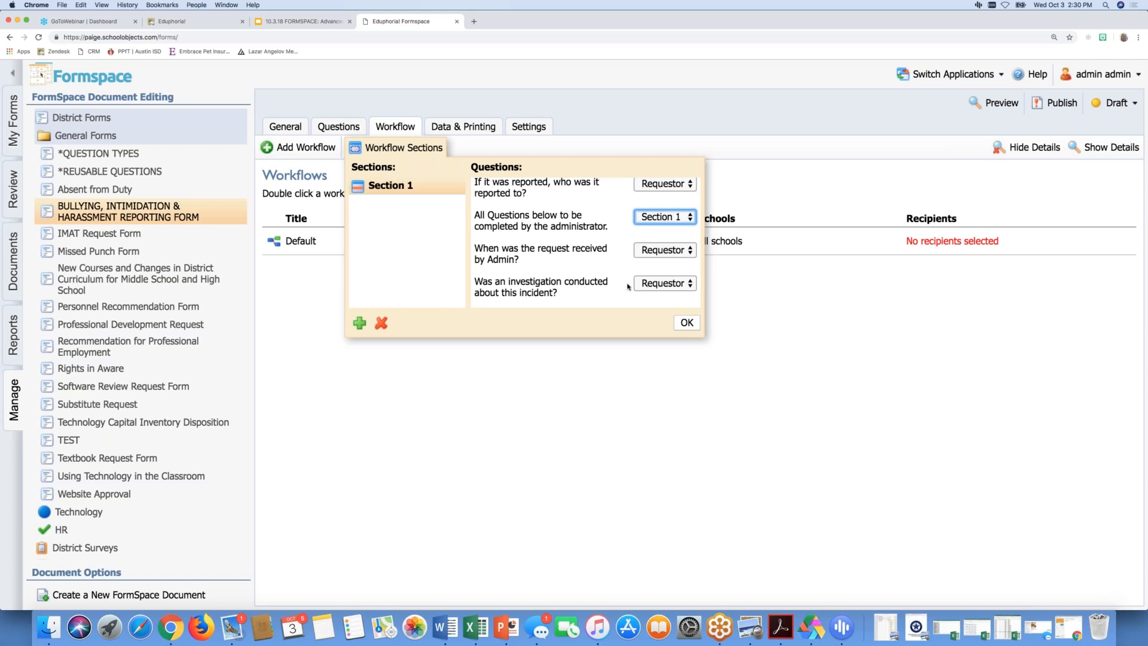
{"action": "scroll", "coordinate": [646, 251], "scroll_direction": "down", "scroll_amount": 3}
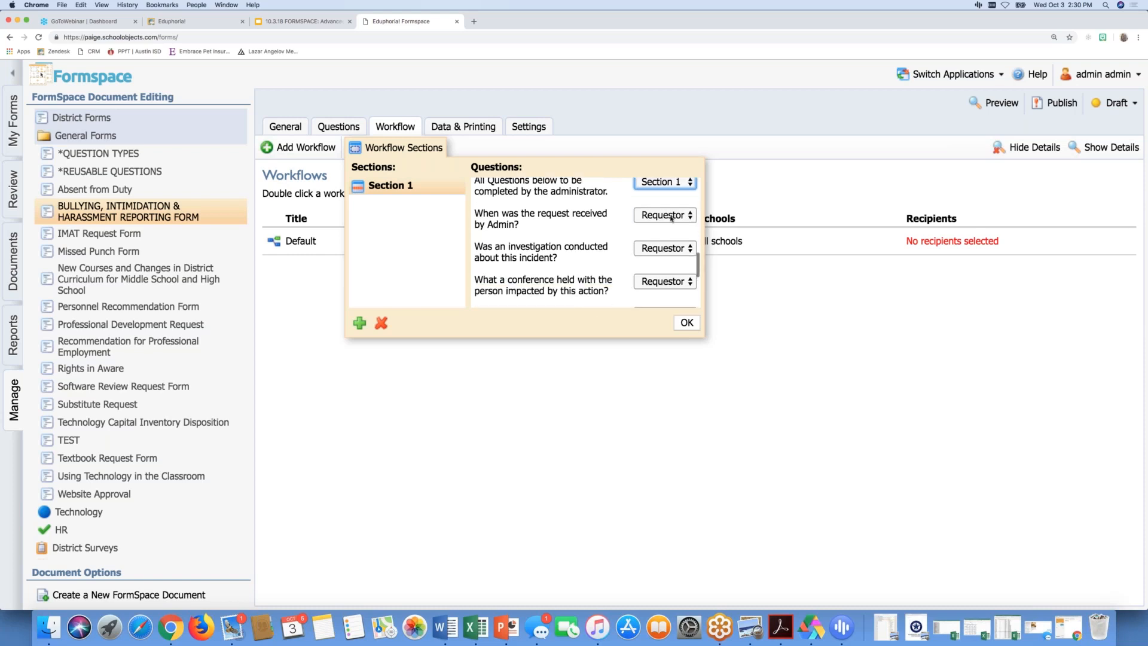
{"action": "left_click", "coordinate": [671, 218]}
{"action": "left_click", "coordinate": [661, 240]}
{"action": "left_click", "coordinate": [662, 248]}
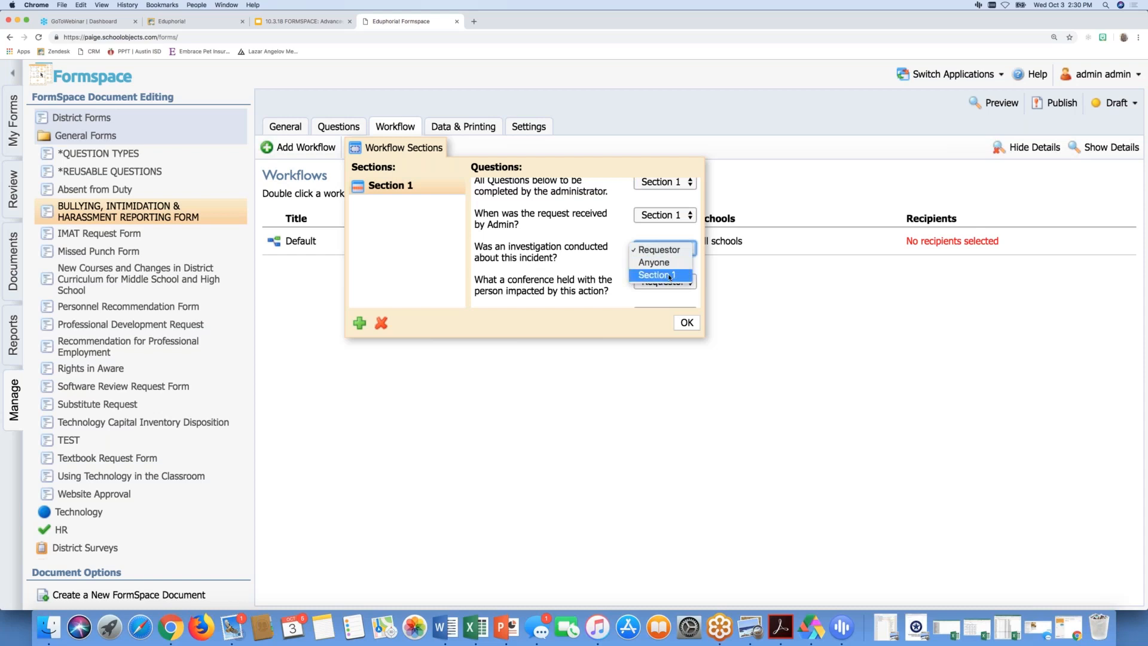
{"action": "left_click", "coordinate": [669, 276]}
{"action": "left_click", "coordinate": [665, 281]}
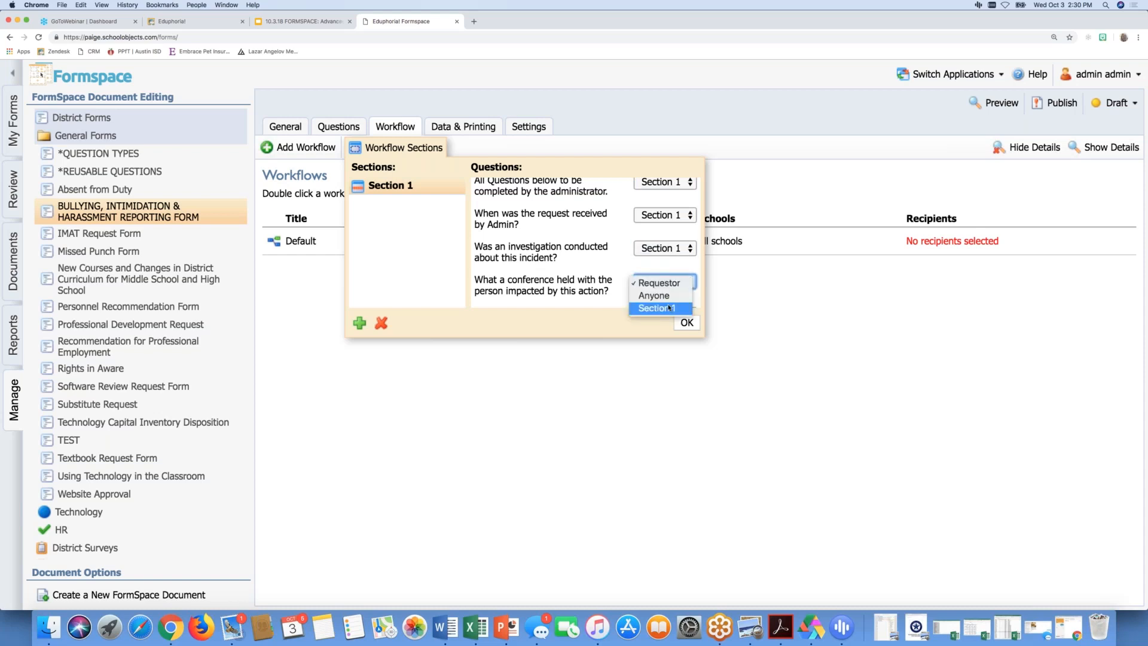
{"action": "left_click", "coordinate": [669, 307]}
- Add a second section and assign the resulting action and additional evidence questions to Section 2
{"action": "scroll", "coordinate": [586, 251], "scroll_direction": "down", "scroll_amount": 3}
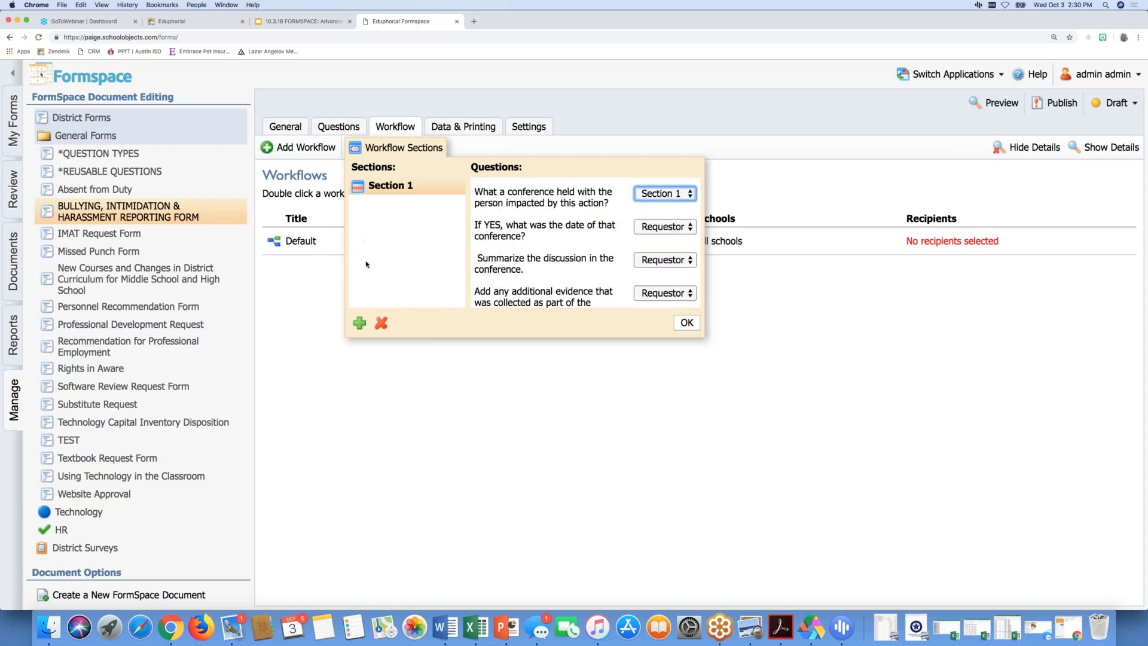
{"action": "left_click", "coordinate": [359, 323]}
{"action": "scroll", "coordinate": [597, 251], "scroll_direction": "down", "scroll_amount": 5}
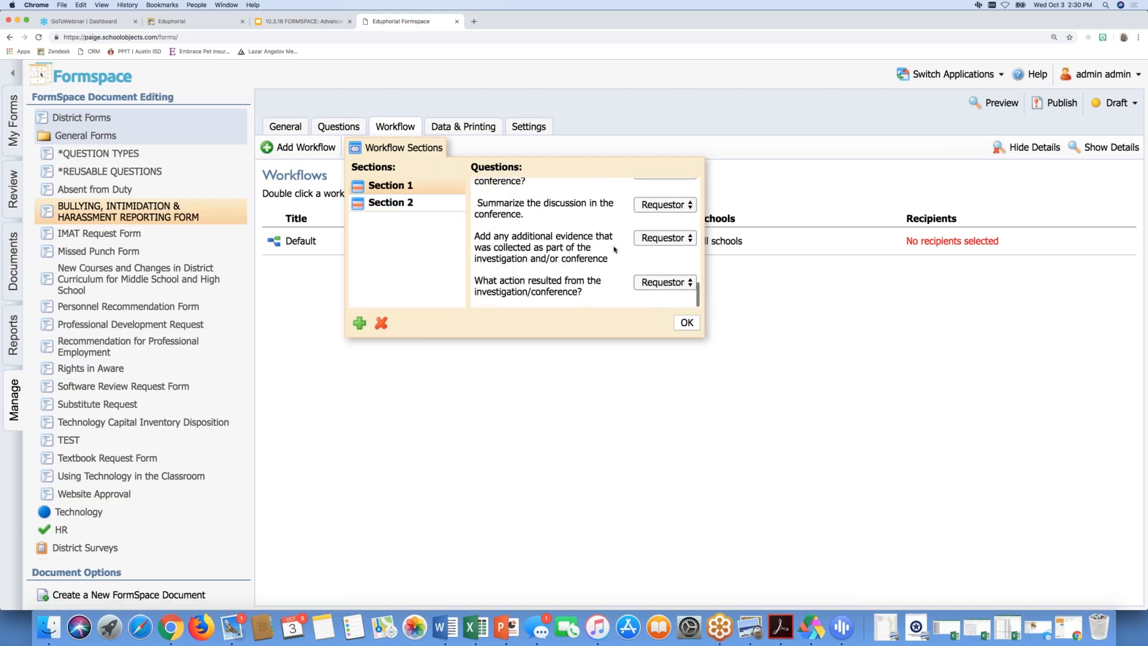
{"action": "left_click", "coordinate": [672, 286]}
{"action": "left_click", "coordinate": [669, 323]}
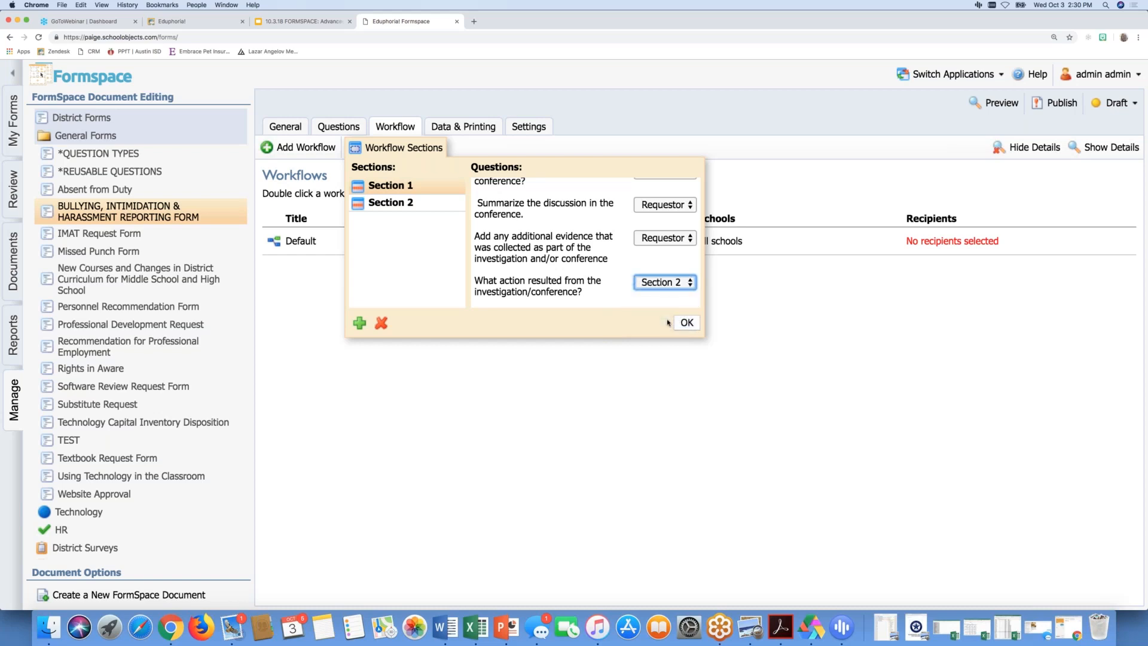
{"action": "left_click", "coordinate": [675, 238]}
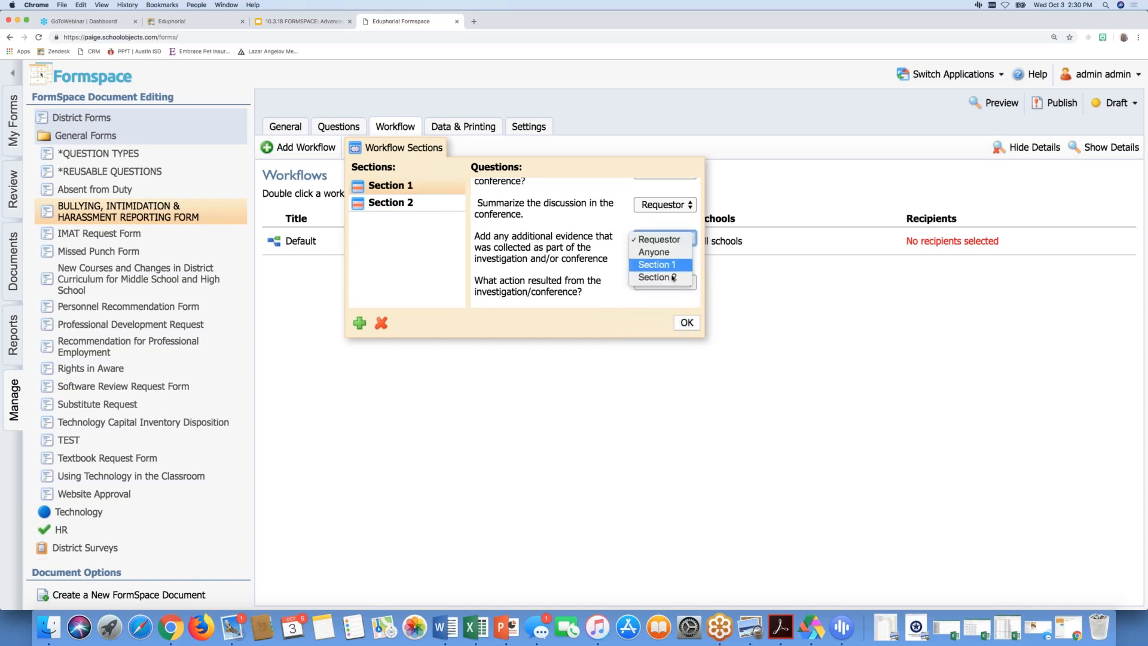
{"action": "left_click", "coordinate": [673, 277]}
- Assign the conference date and conference discussion summary questions to Section 1
{"action": "scroll", "coordinate": [673, 275], "scroll_direction": "up", "scroll_amount": 3}
{"action": "left_click", "coordinate": [675, 242]}
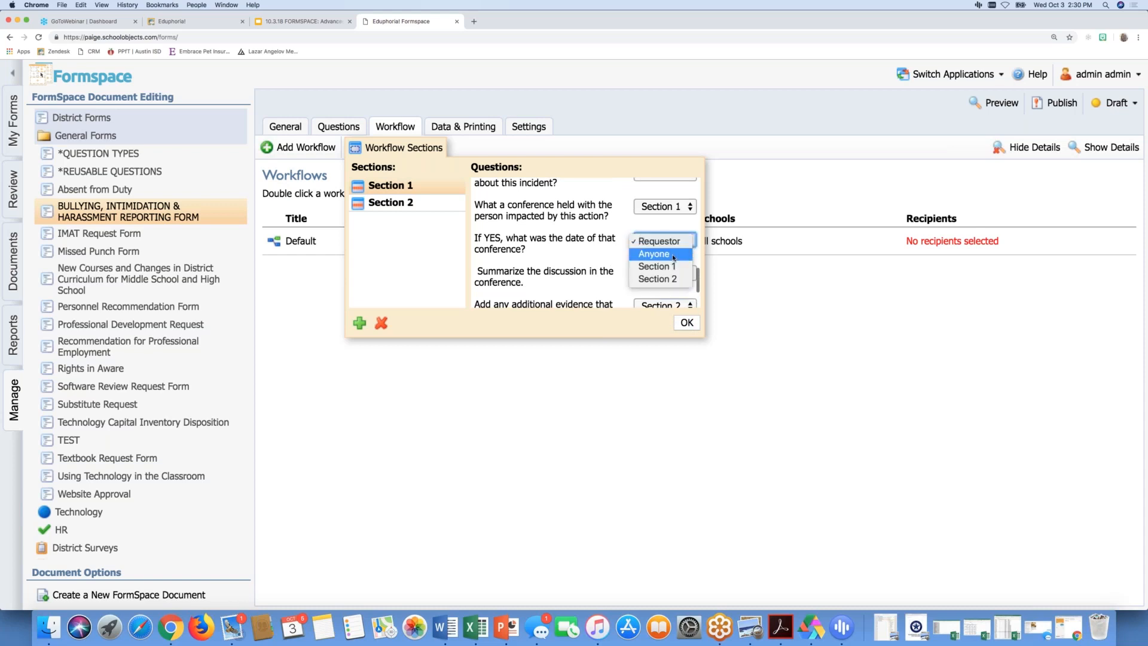
{"action": "left_click", "coordinate": [672, 266]}
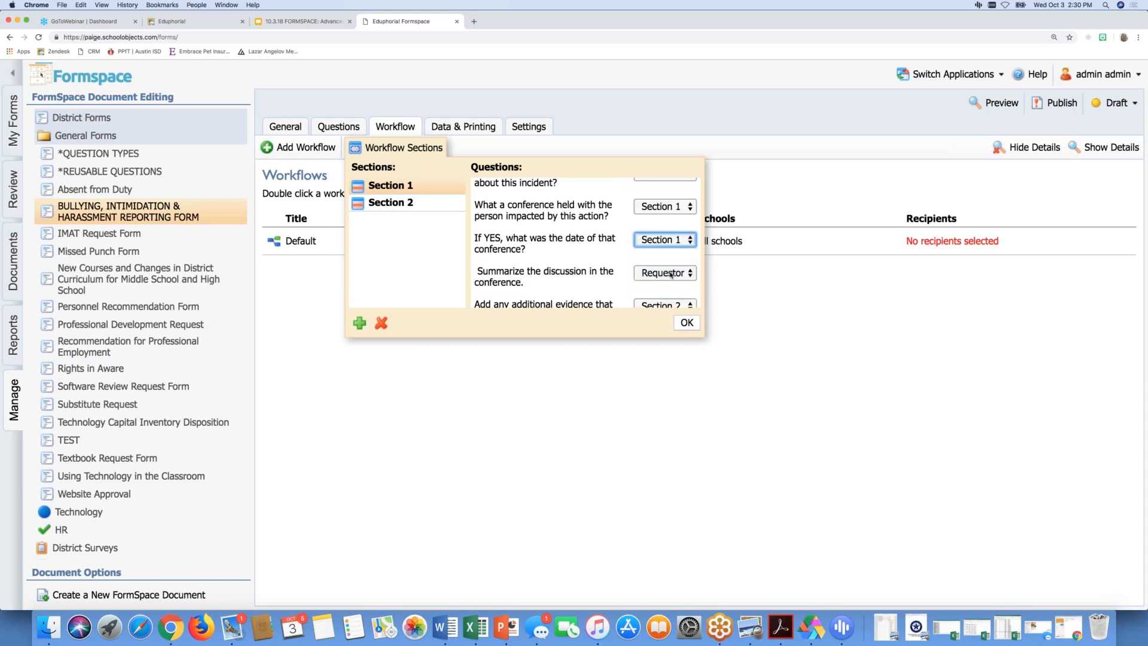
{"action": "left_click", "coordinate": [671, 275]}
{"action": "left_click", "coordinate": [668, 299]}
- Reassign the additional evidence and resulting action questions to Section 1
{"action": "scroll", "coordinate": [669, 281], "scroll_direction": "down", "scroll_amount": 3}
{"action": "left_click", "coordinate": [667, 239]}
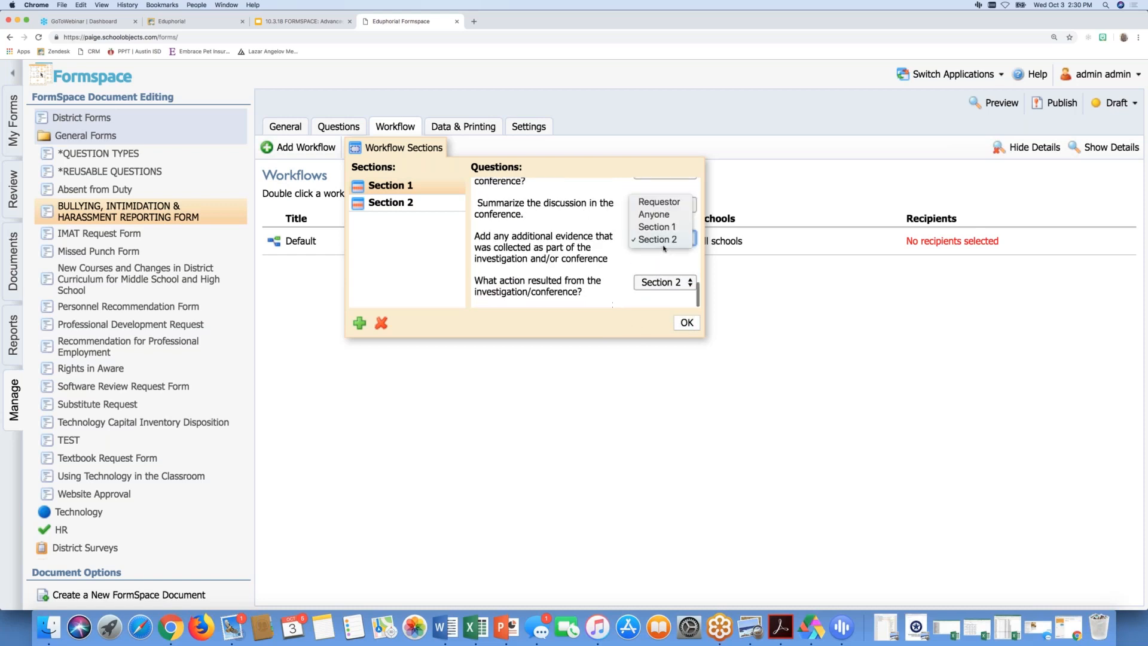
{"action": "left_click", "coordinate": [666, 227]}
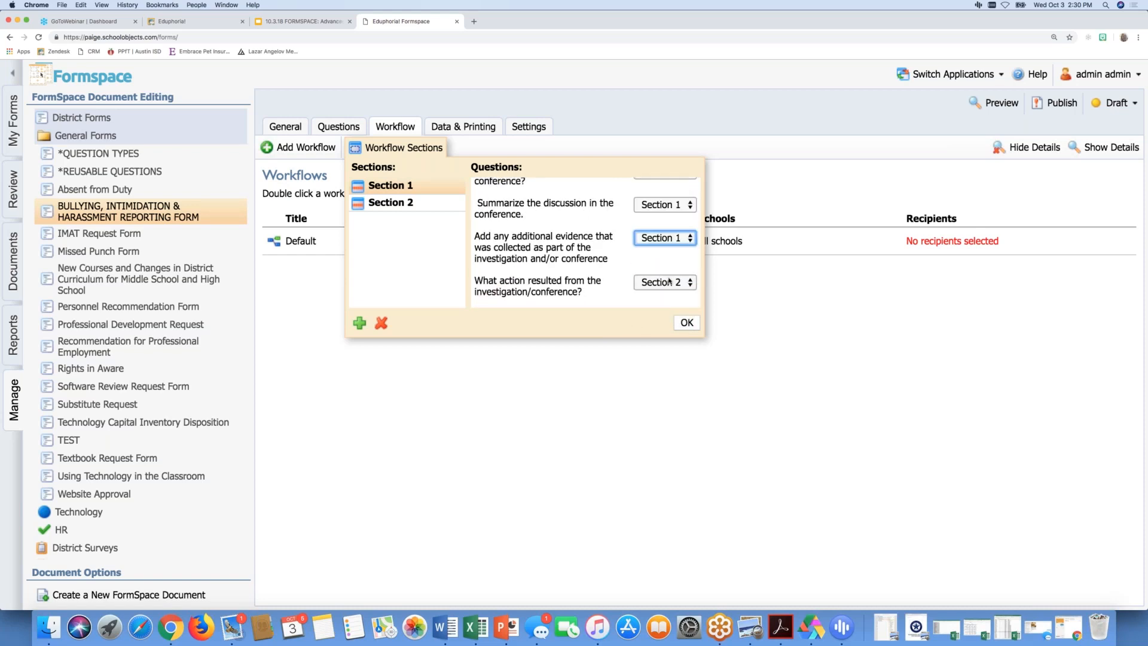
{"action": "left_click", "coordinate": [669, 281]}
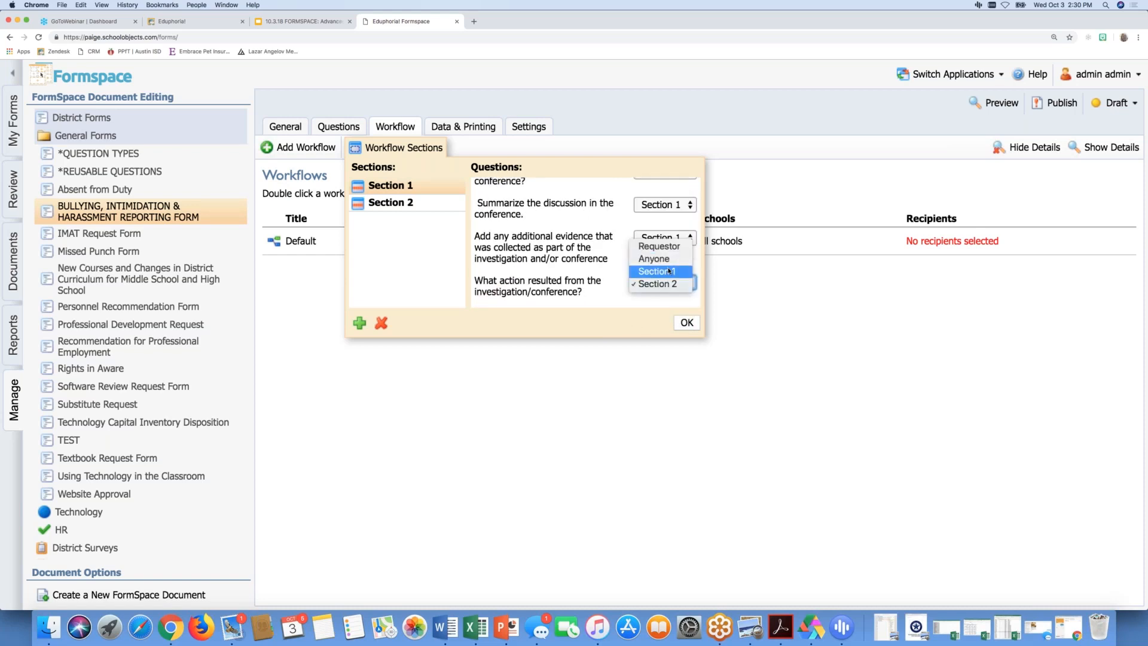
{"action": "left_click", "coordinate": [669, 271]}
- Review the section assignments of all questions and confirm the workflow sections
{"action": "scroll", "coordinate": [608, 281], "scroll_direction": "up", "scroll_amount": 10}
{"action": "scroll", "coordinate": [608, 284], "scroll_direction": "up", "scroll_amount": 3}
{"action": "scroll", "coordinate": [528, 264], "scroll_direction": "down", "scroll_amount": 10}
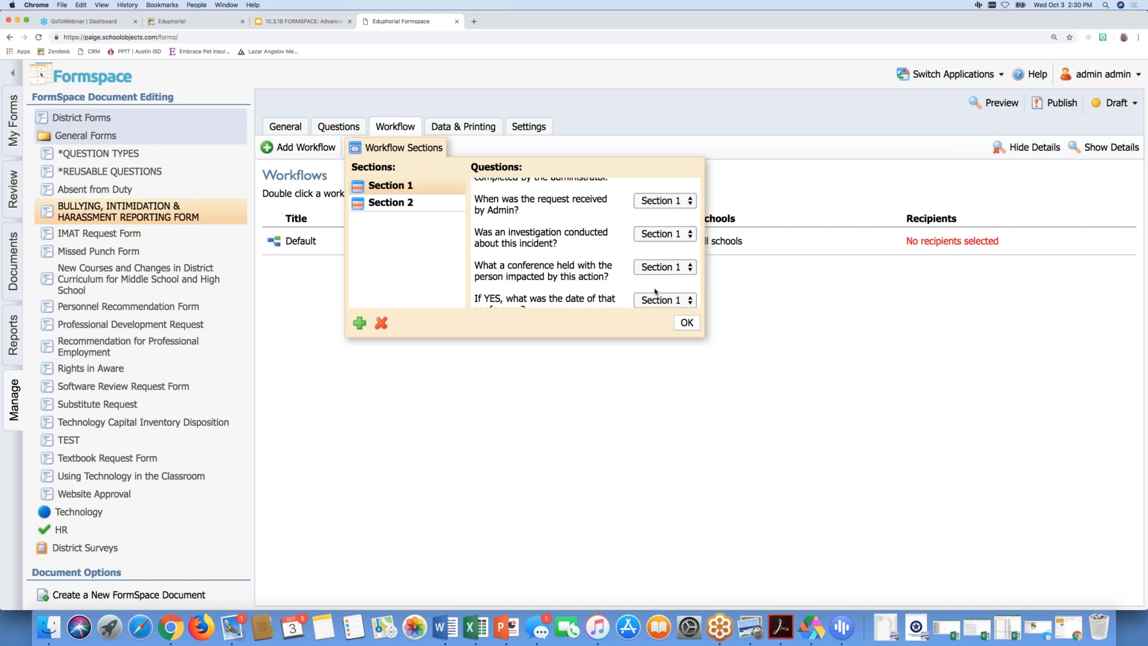
{"action": "left_click", "coordinate": [687, 323]}
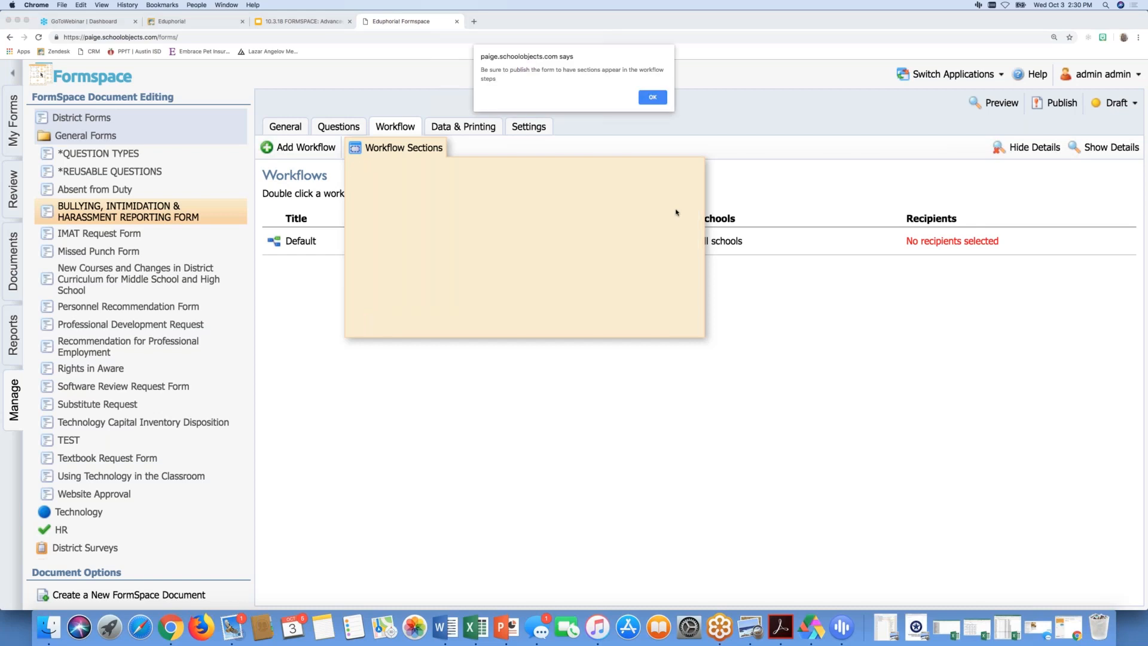
{"action": "left_click", "coordinate": [653, 98]}
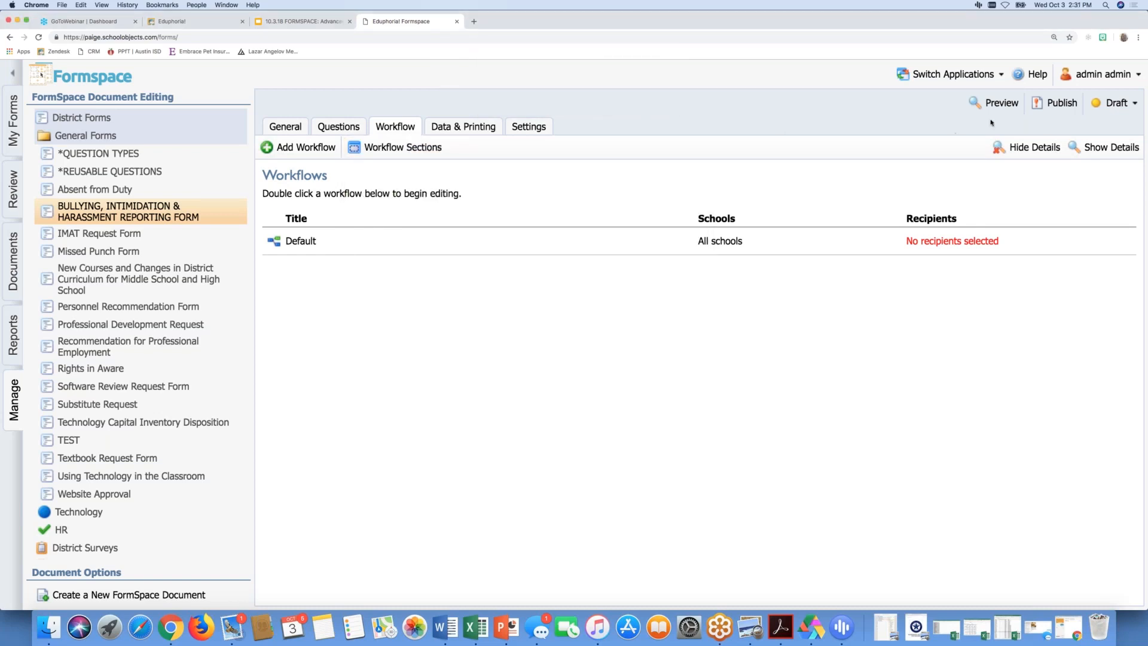
- Publish the Bullying, Intimidation & Harassment Reporting Form
{"action": "left_click", "coordinate": [1058, 106]}
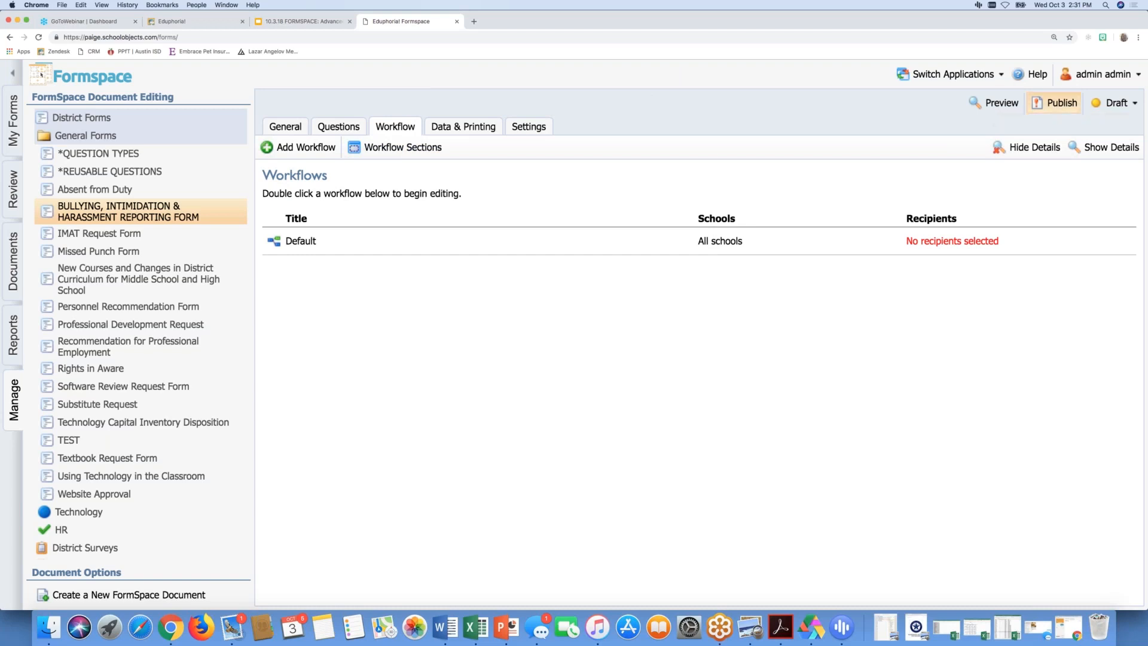
{"action": "left_click", "coordinate": [944, 206]}
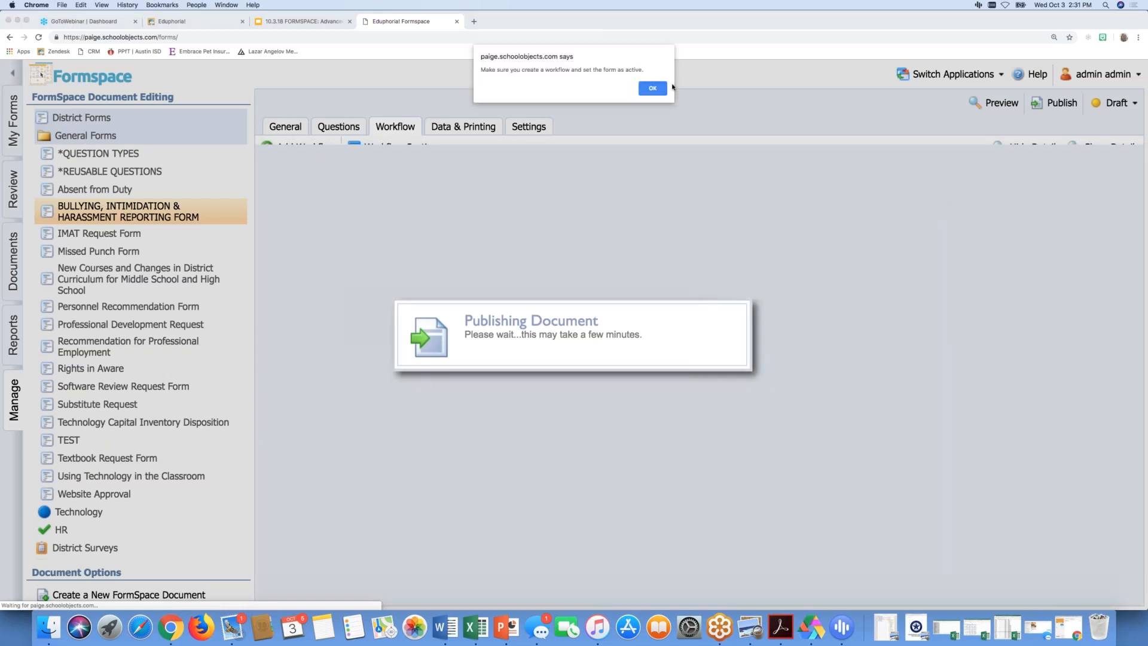
{"action": "left_click", "coordinate": [664, 90]}
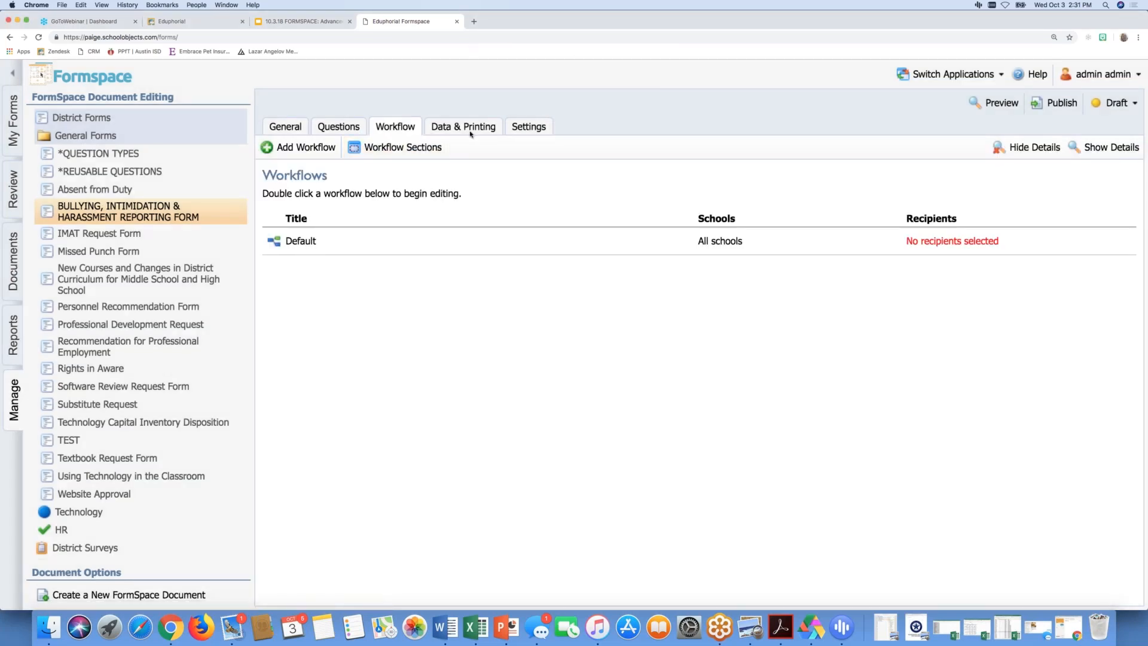
- Open the bullying form's Default workflow for editing and change its title to HR
{"action": "double_click", "coordinate": [298, 241]}
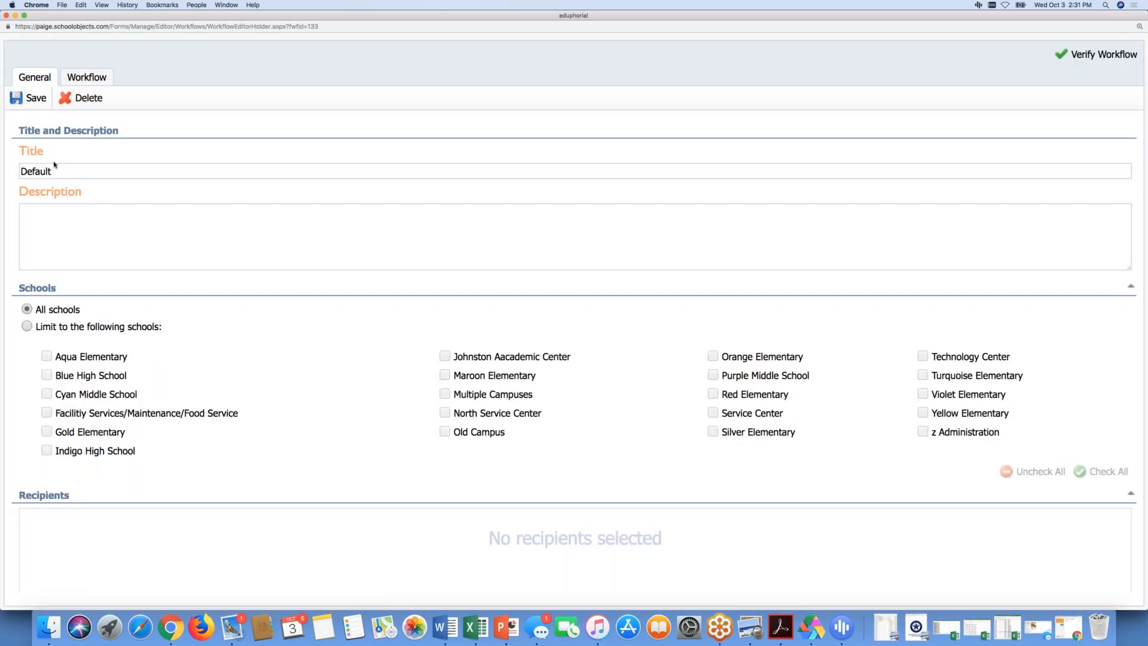
{"action": "double_click", "coordinate": [49, 169]}
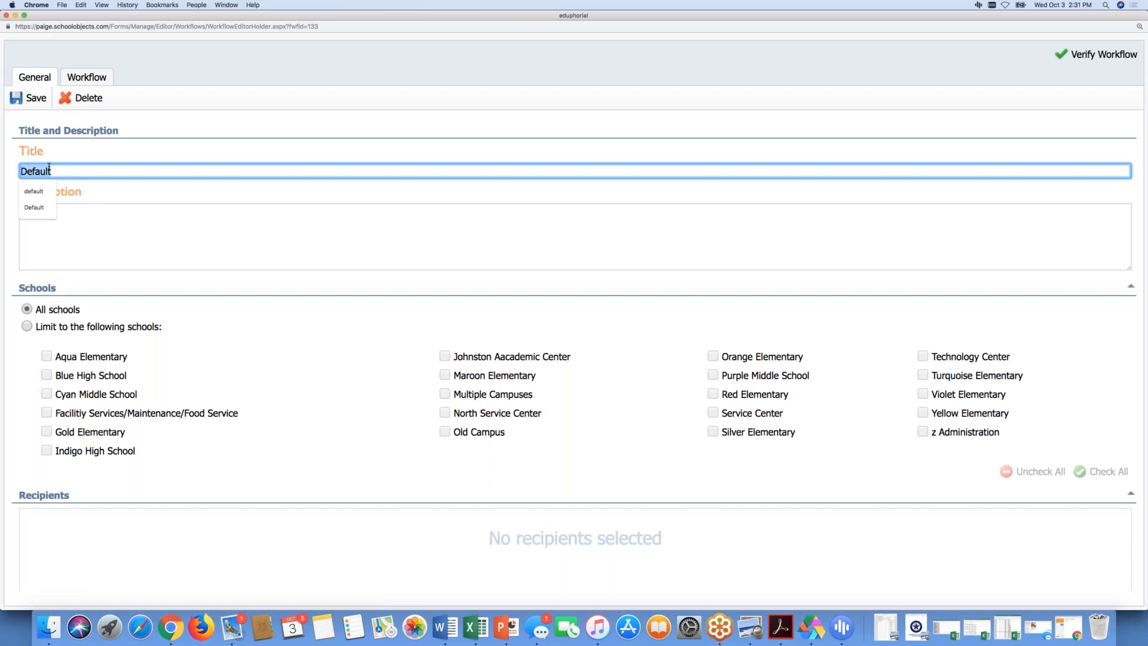
{"action": "type", "text": "HR"}
{"action": "left_click", "coordinate": [53, 219]}
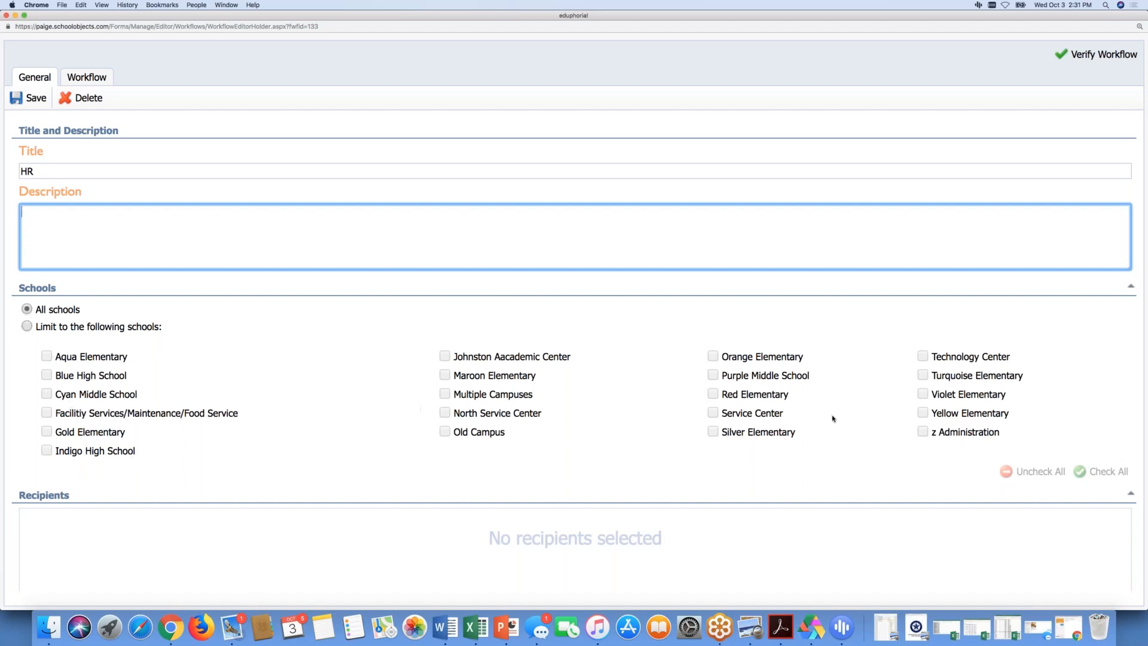
- Add an approval step to the HR workflow and choose the Principals group as its approver
{"action": "left_click", "coordinate": [81, 78]}
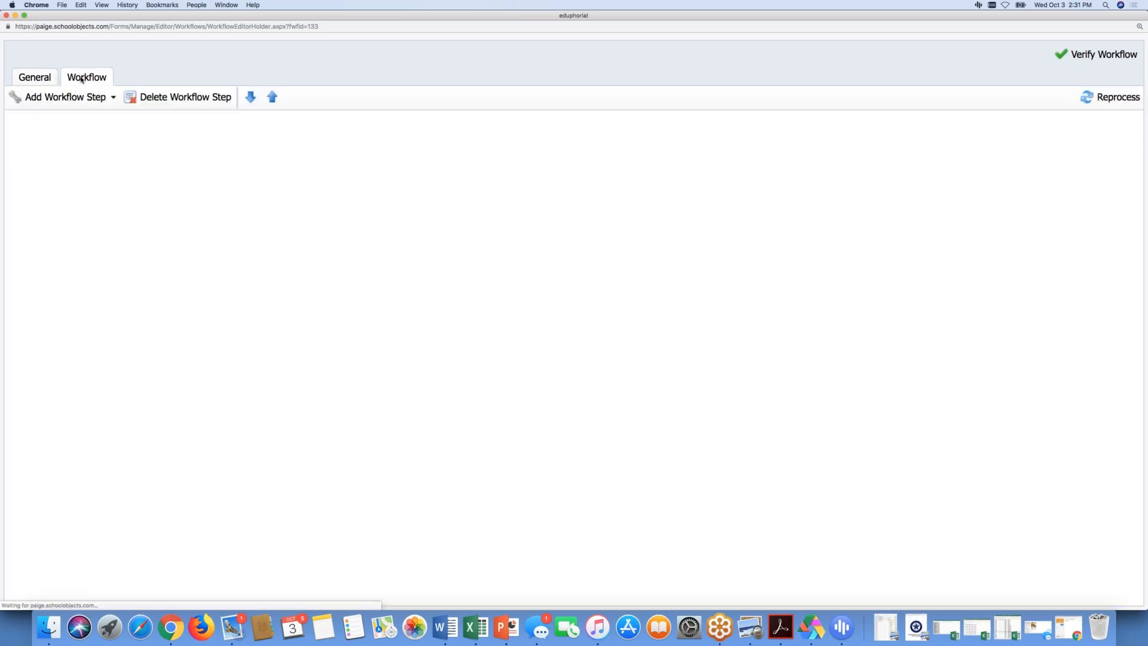
{"action": "left_click", "coordinate": [70, 99]}
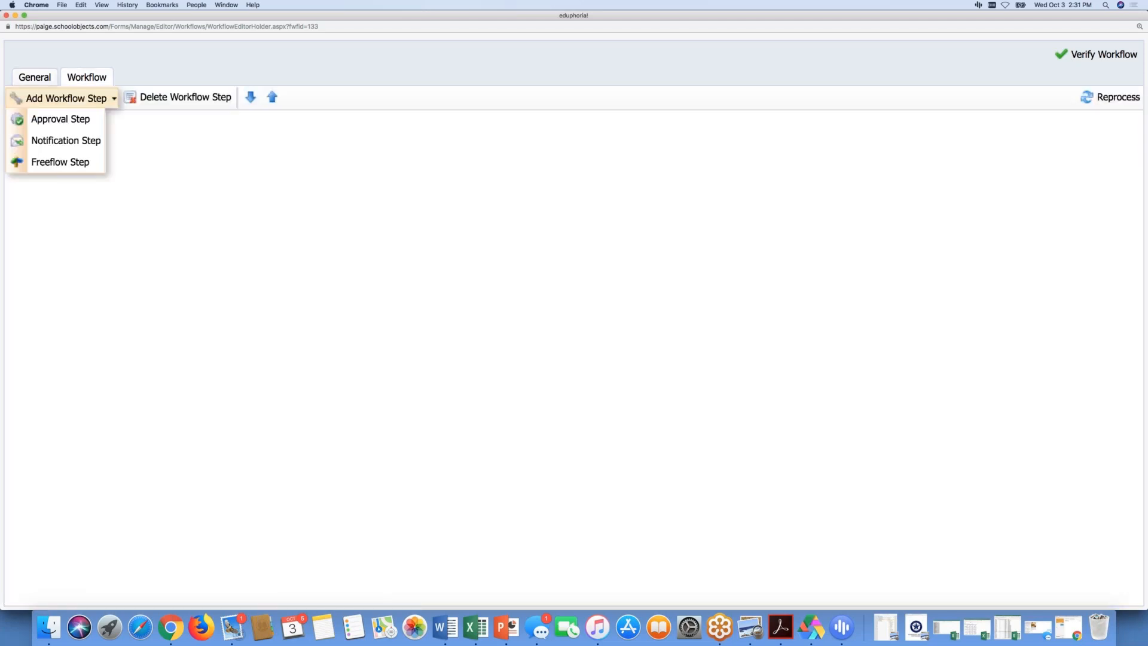
{"action": "left_click", "coordinate": [69, 118]}
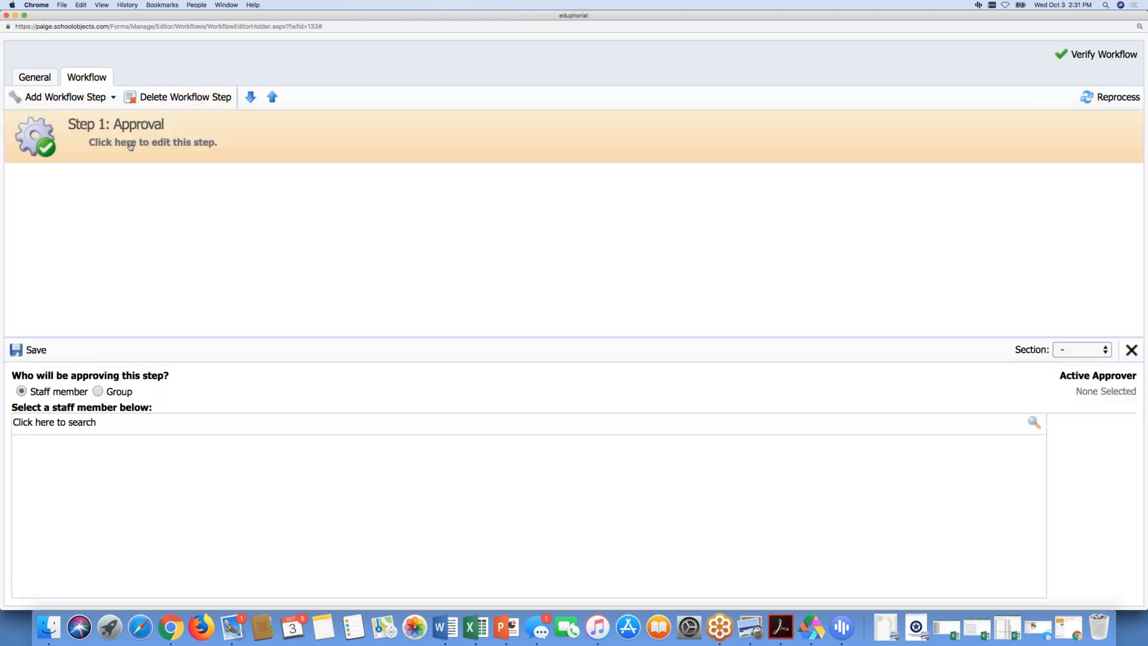
{"action": "left_click", "coordinate": [95, 393]}
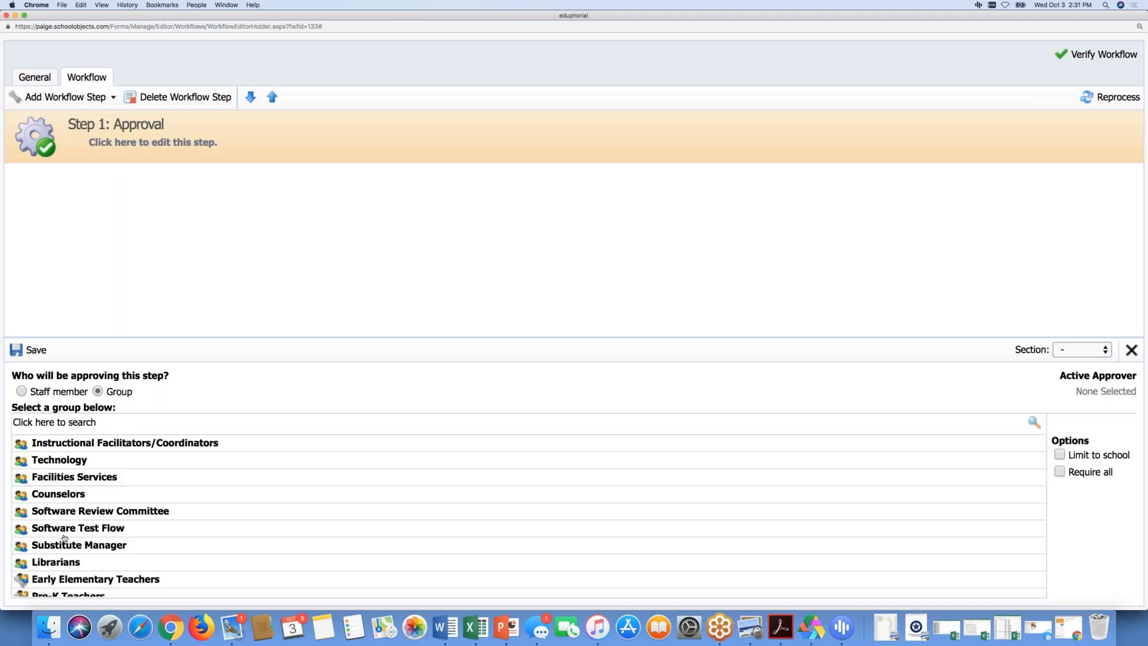
{"action": "scroll", "coordinate": [62, 540], "scroll_direction": "down", "scroll_amount": 1}
{"action": "scroll", "coordinate": [62, 540], "scroll_direction": "down", "scroll_amount": 10}
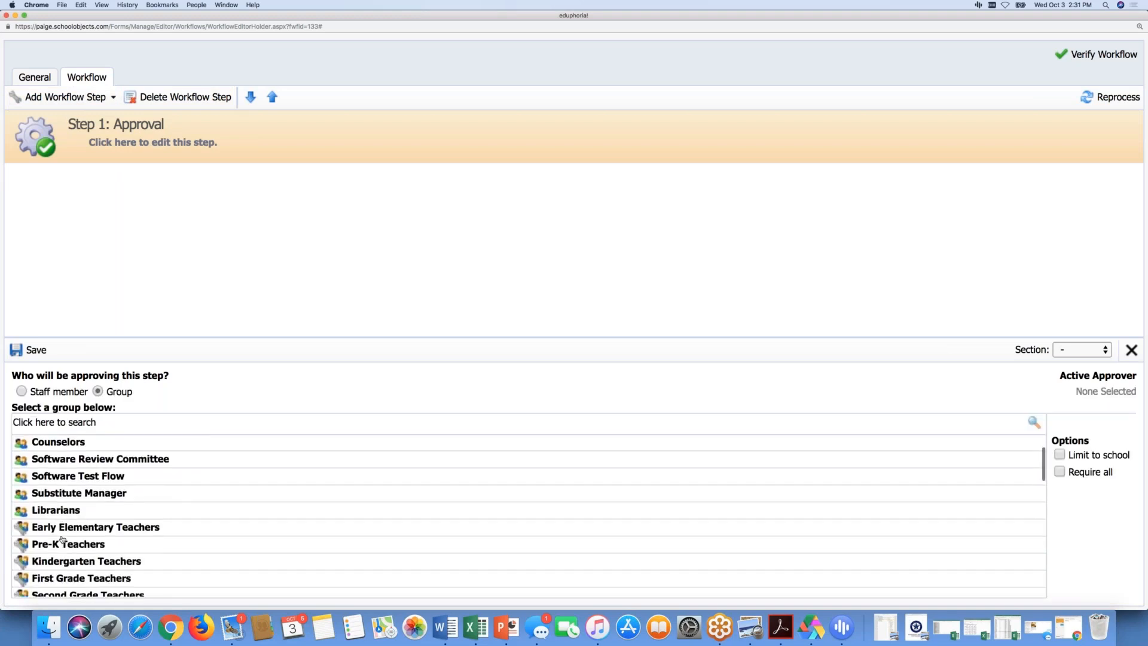
{"action": "scroll", "coordinate": [62, 540], "scroll_direction": "down", "scroll_amount": 6}
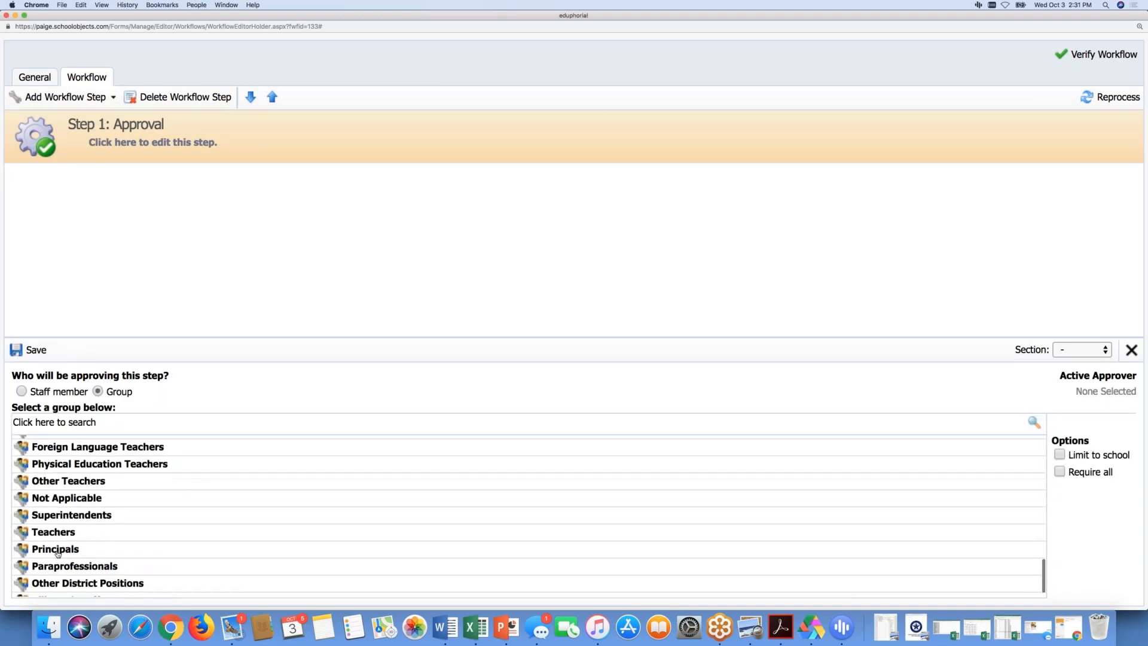
{"action": "left_click", "coordinate": [58, 550]}
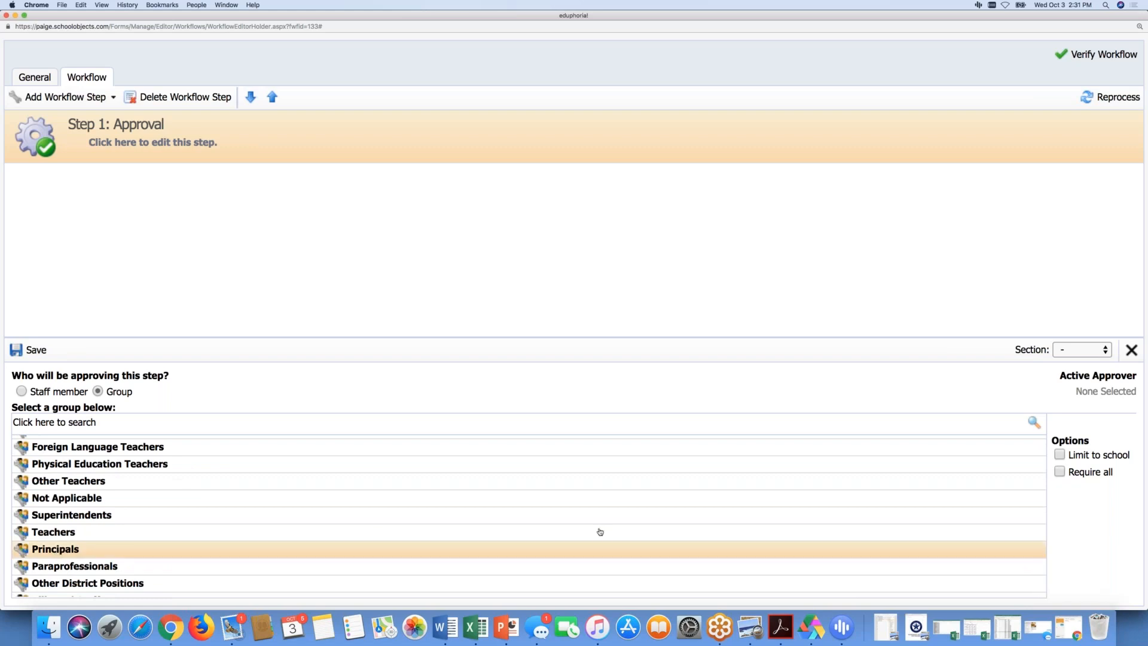
- Limit the Principals approval step to the school, assign it to Section 1, and save it
{"action": "left_click", "coordinate": [1060, 456]}
{"action": "scroll", "coordinate": [68, 508], "scroll_direction": "up", "scroll_amount": 10}
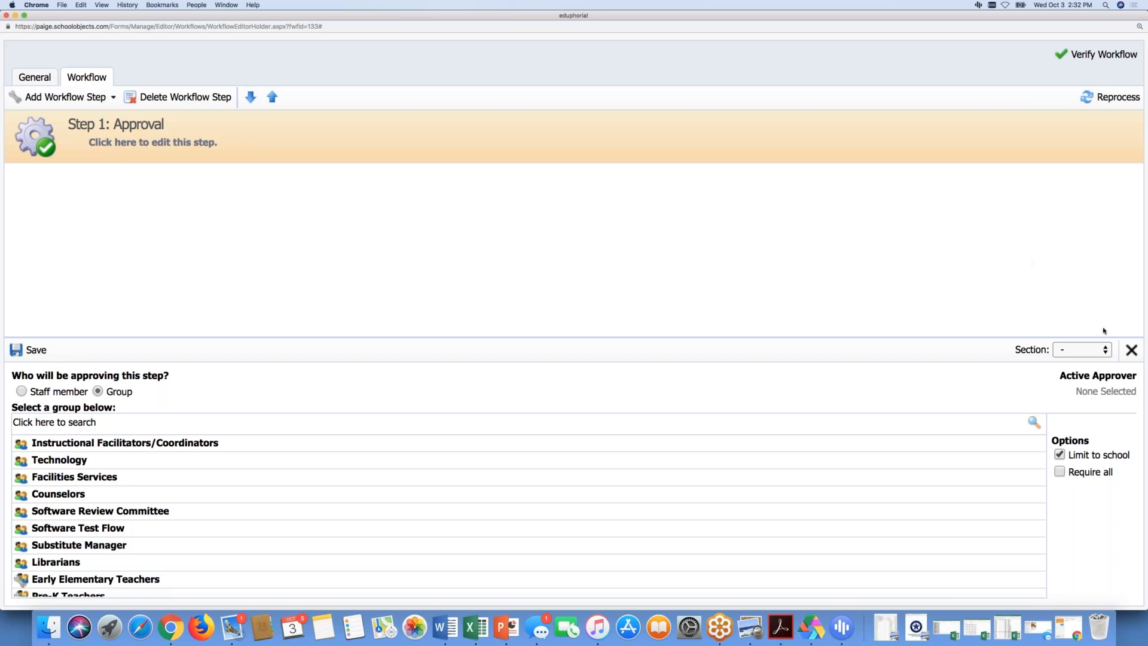
{"action": "left_click", "coordinate": [1106, 353]}
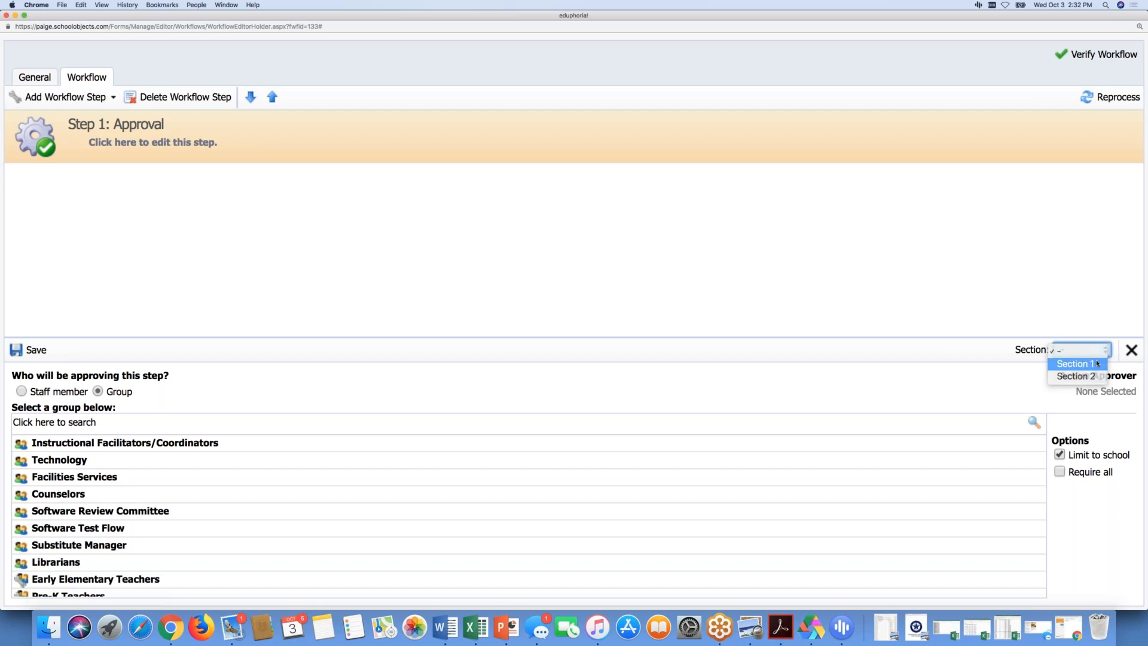
{"action": "left_click", "coordinate": [1098, 362]}
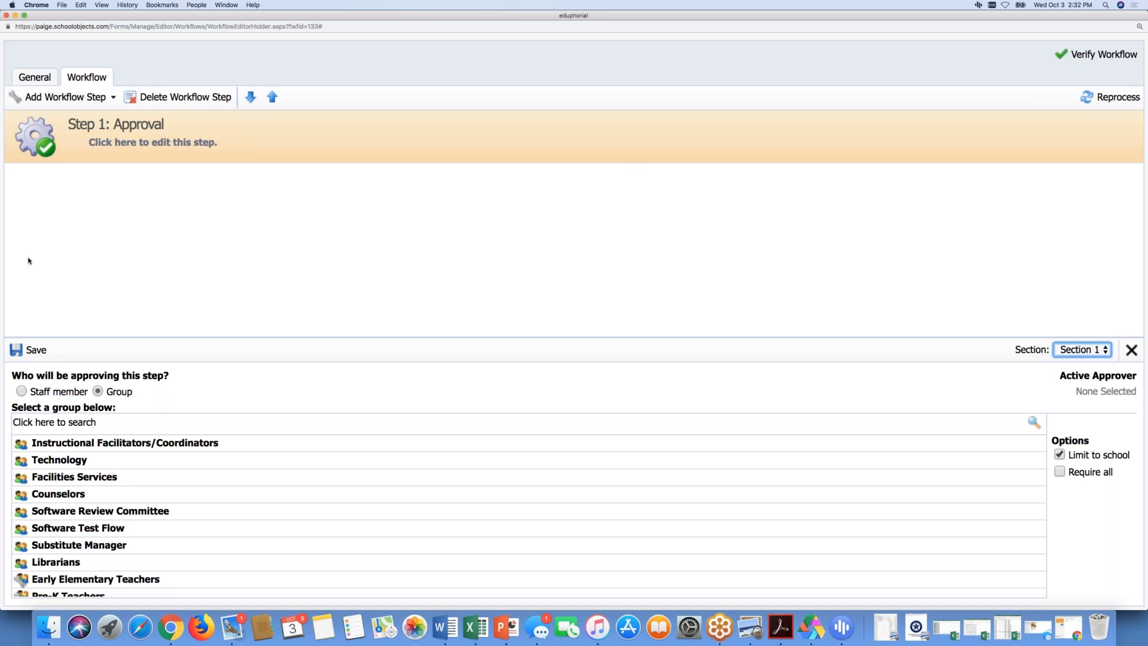
{"action": "left_click", "coordinate": [27, 350]}
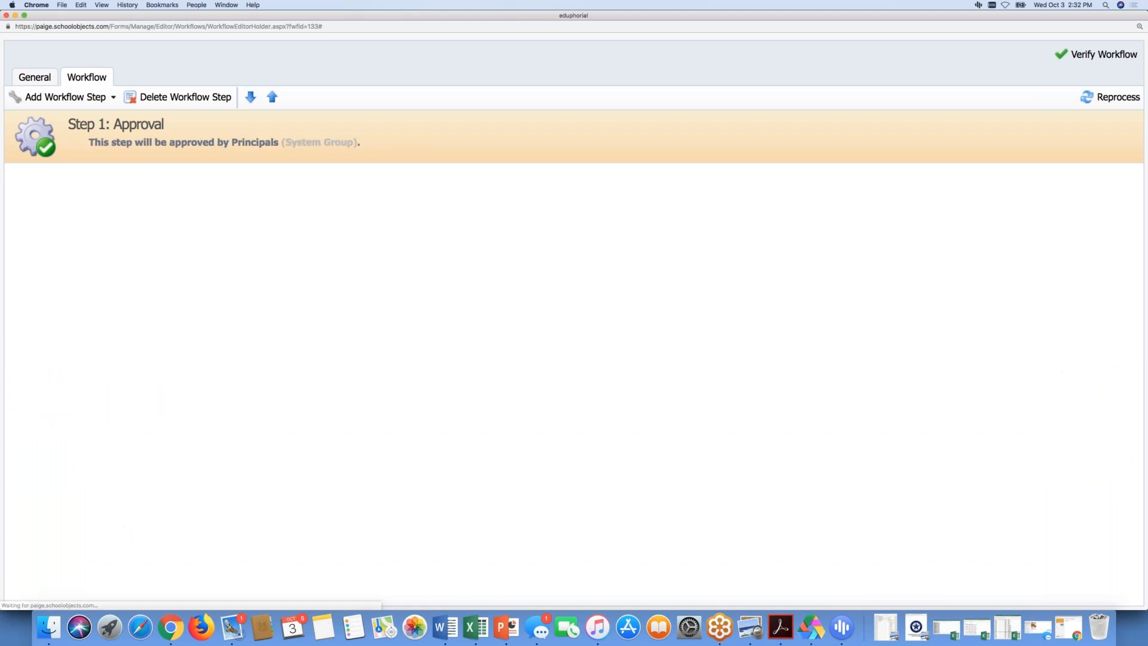
- Verify the HR workflow to check which schools have someone able to approve its step
{"action": "left_click", "coordinate": [1100, 54]}
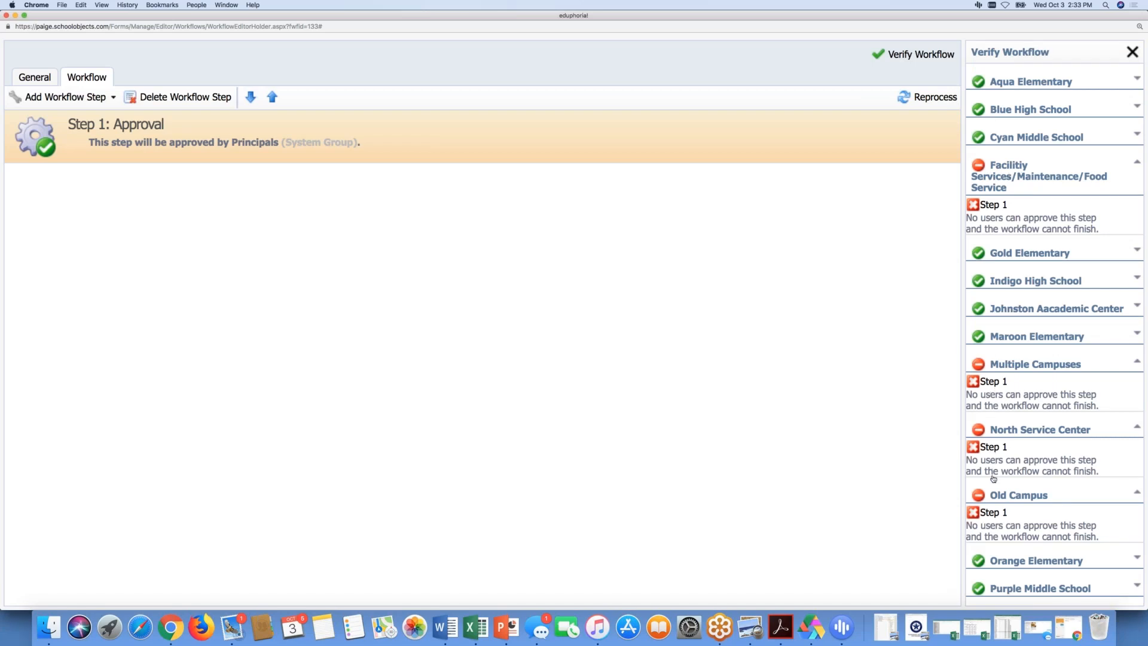
- Review the workflow verification results for every campus, then close the results and the workflow editor
{"action": "scroll", "coordinate": [993, 478], "scroll_direction": "down", "scroll_amount": 5}
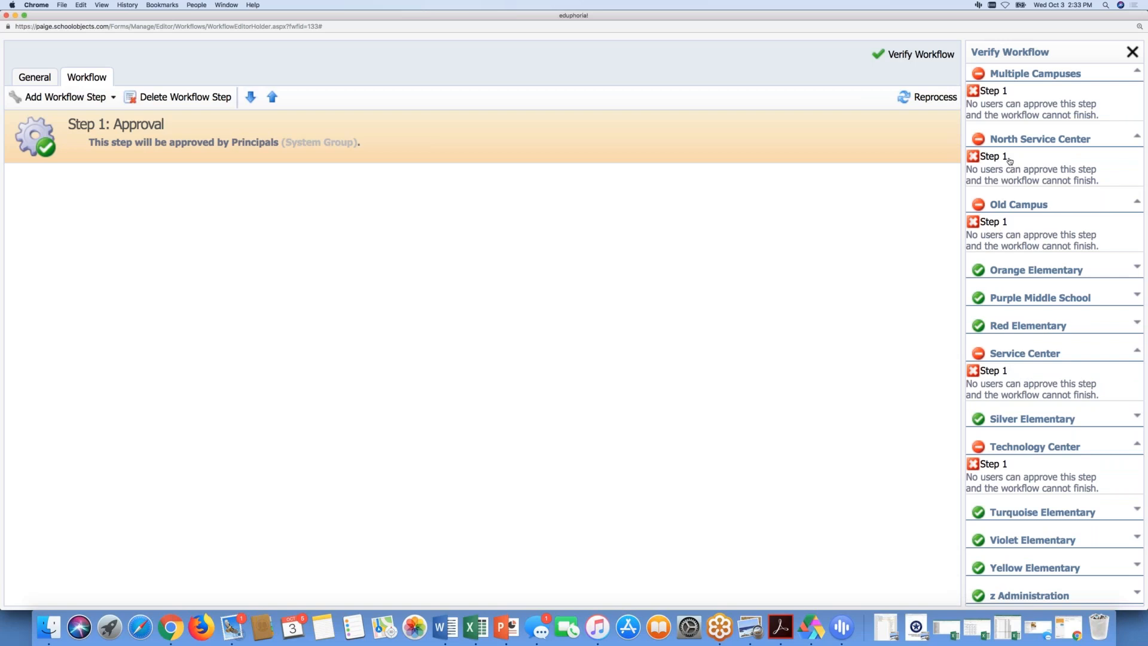
{"action": "scroll", "coordinate": [1009, 160], "scroll_direction": "up", "scroll_amount": 3}
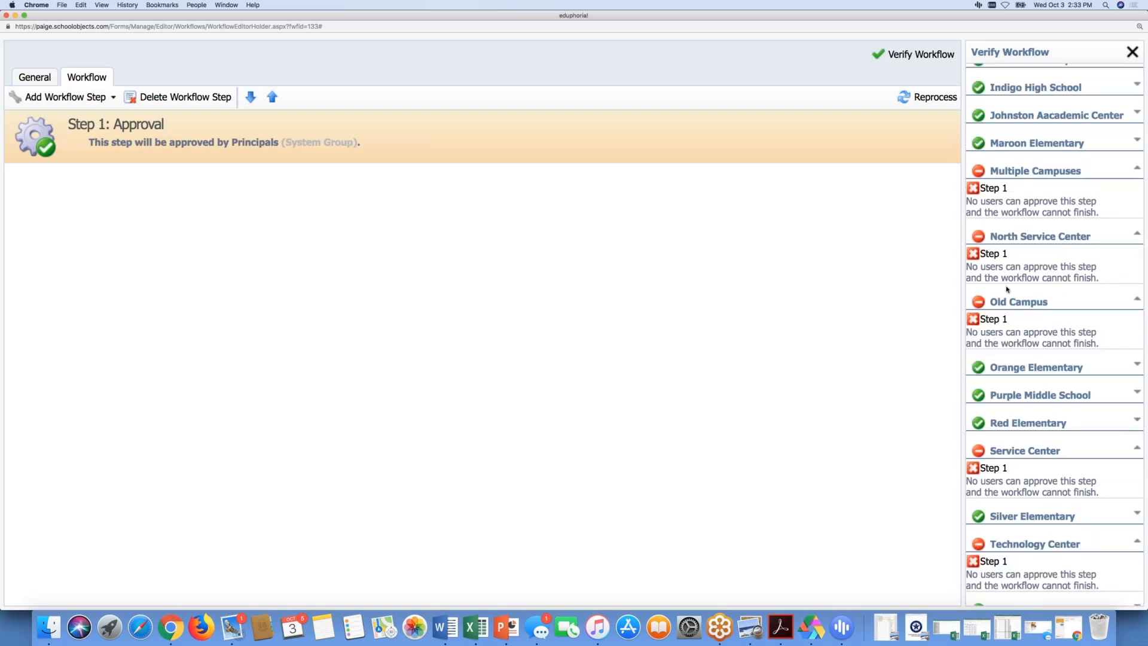
{"action": "scroll", "coordinate": [1008, 290], "scroll_direction": "up", "scroll_amount": 1}
{"action": "scroll", "coordinate": [1008, 289], "scroll_direction": "up", "scroll_amount": 3}
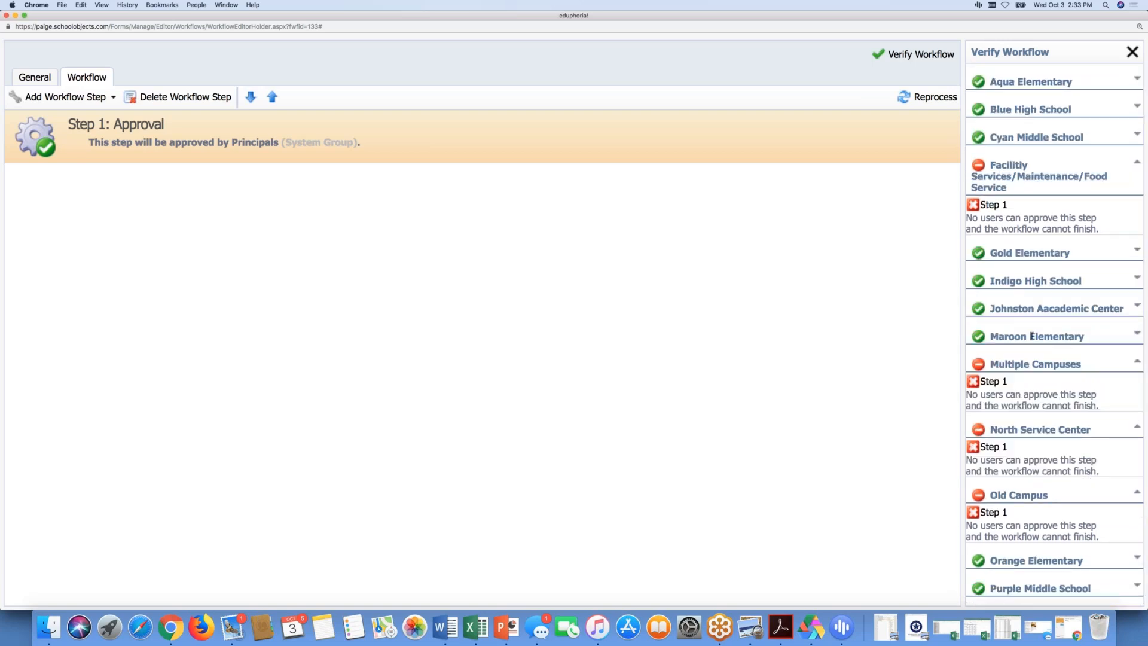
{"action": "left_click", "coordinate": [1131, 53]}
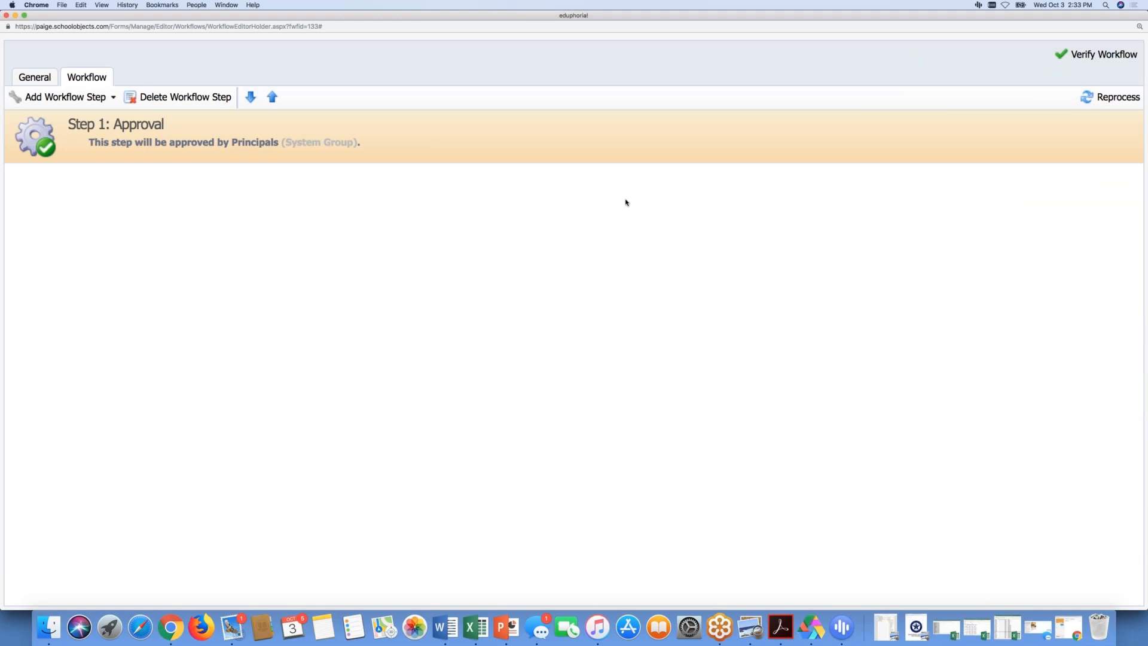
{"action": "left_click", "coordinate": [6, 17]}
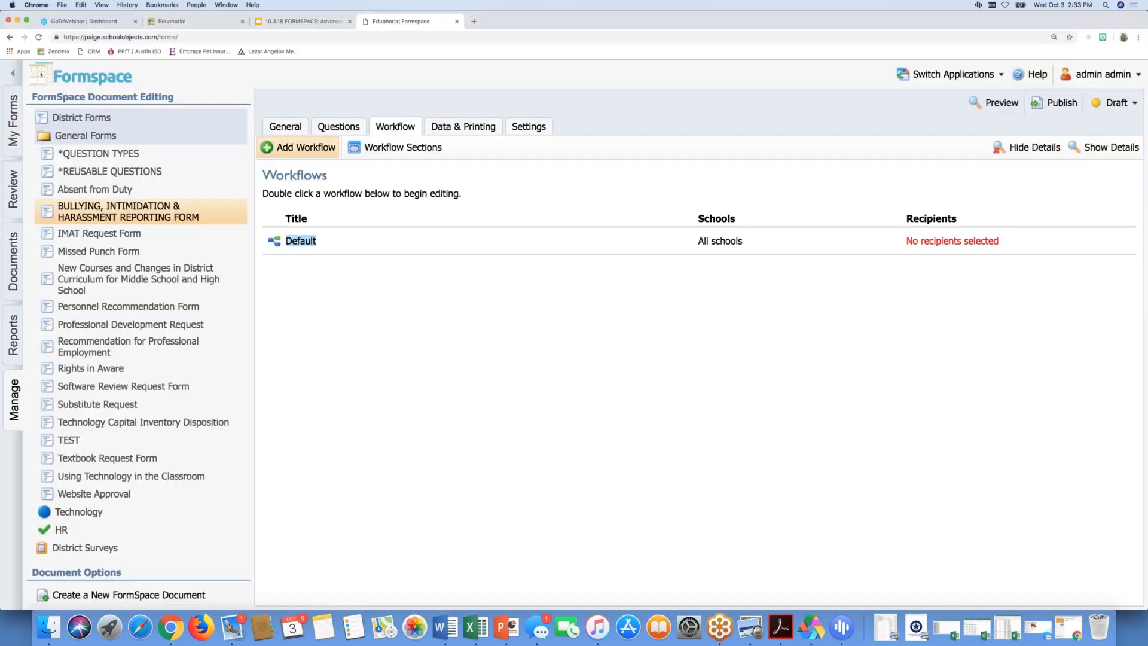
- Review all questions of the Bullying, Intimidation & Harassment Reporting Form, down to the action resulting from the investigation
{"action": "left_click", "coordinate": [351, 127]}
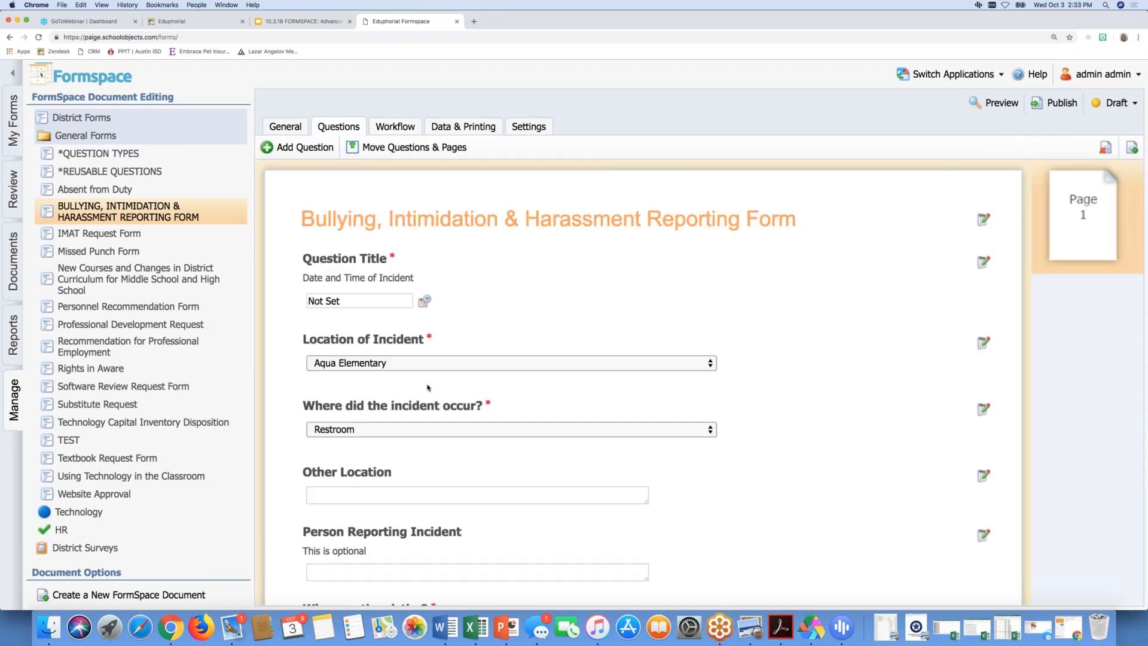
{"action": "scroll", "coordinate": [427, 388], "scroll_direction": "down", "scroll_amount": 1}
{"action": "right_click", "coordinate": [423, 270]}
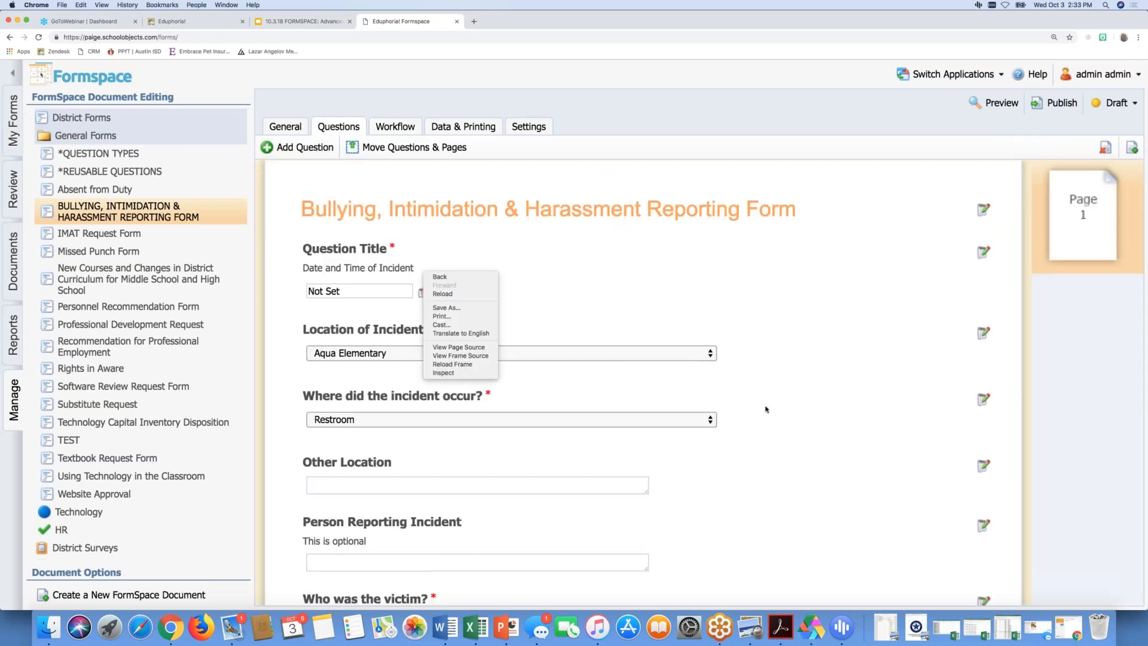
{"action": "right_click", "coordinate": [766, 409]}
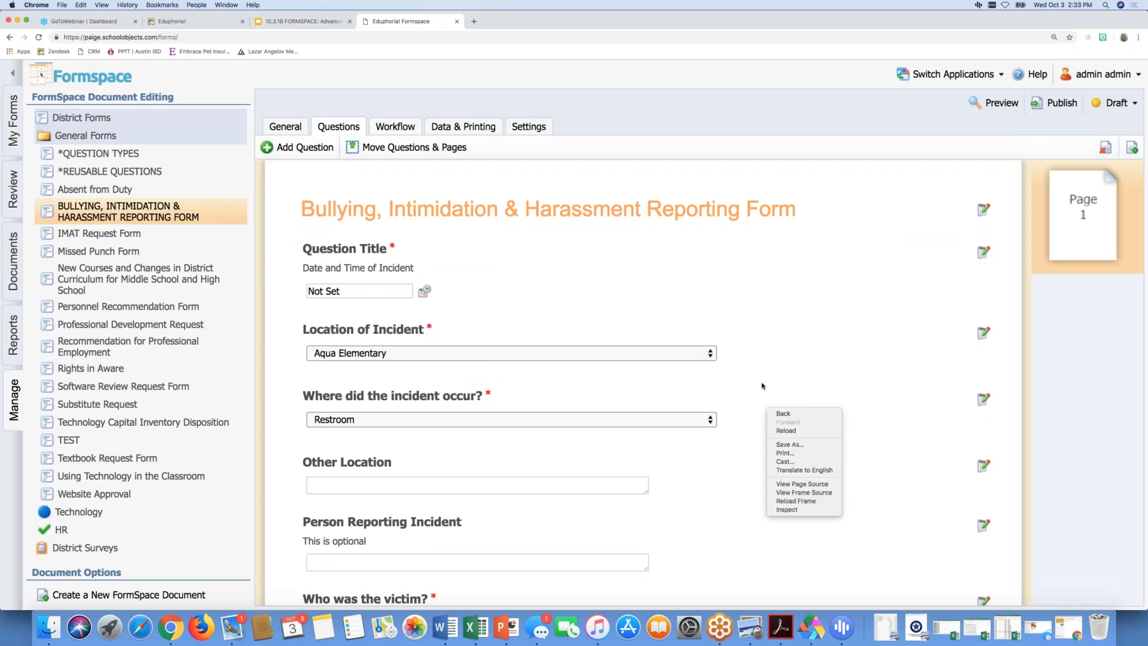
{"action": "left_click", "coordinate": [762, 386]}
{"action": "scroll", "coordinate": [763, 385], "scroll_direction": "down", "scroll_amount": 15}
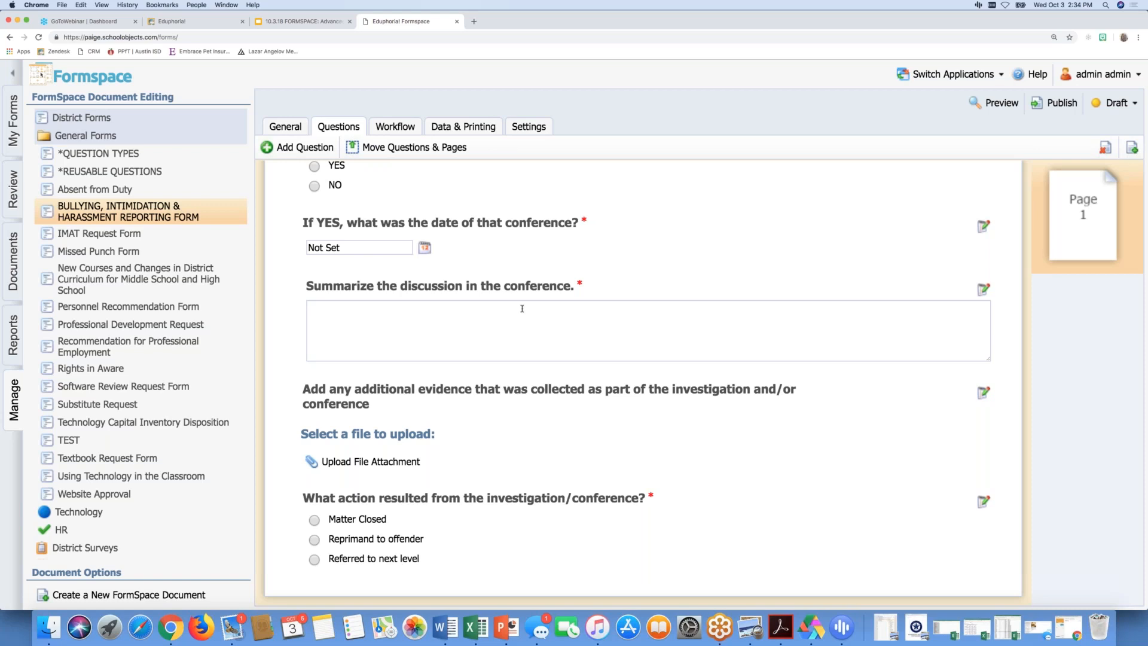
{"action": "scroll", "coordinate": [522, 308], "scroll_direction": "up", "scroll_amount": 1}
- Open the form's Default workflow for editing and add a Freeflow step after the principals' approval step
{"action": "left_click", "coordinate": [395, 126]}
{"action": "double_click", "coordinate": [308, 240]}
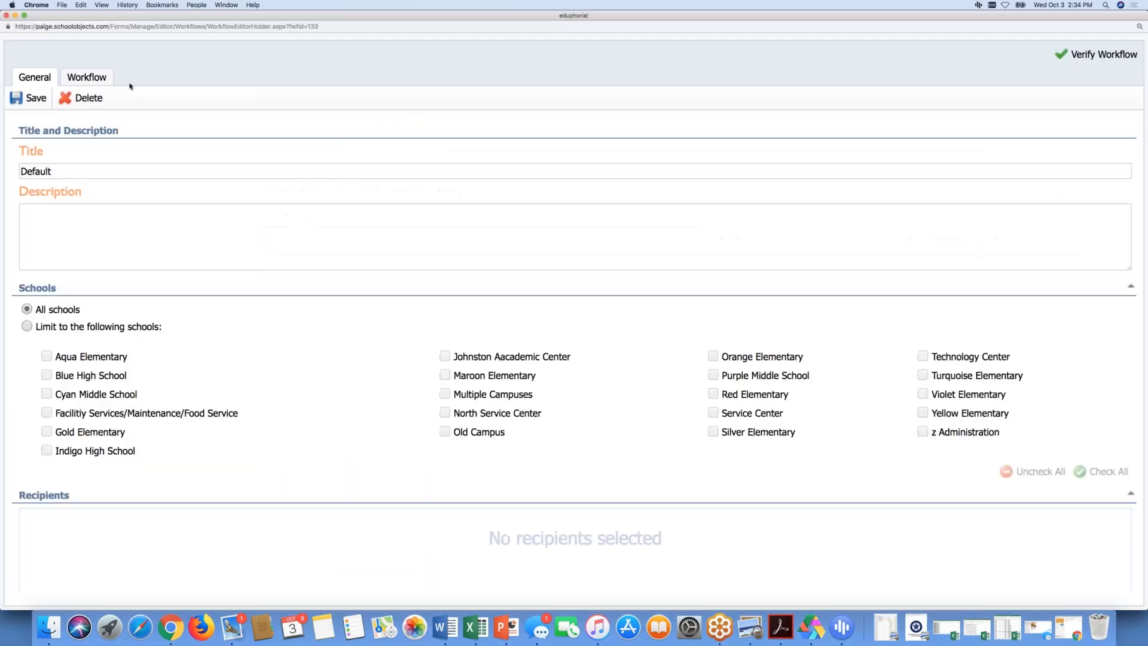
{"action": "left_click", "coordinate": [87, 77]}
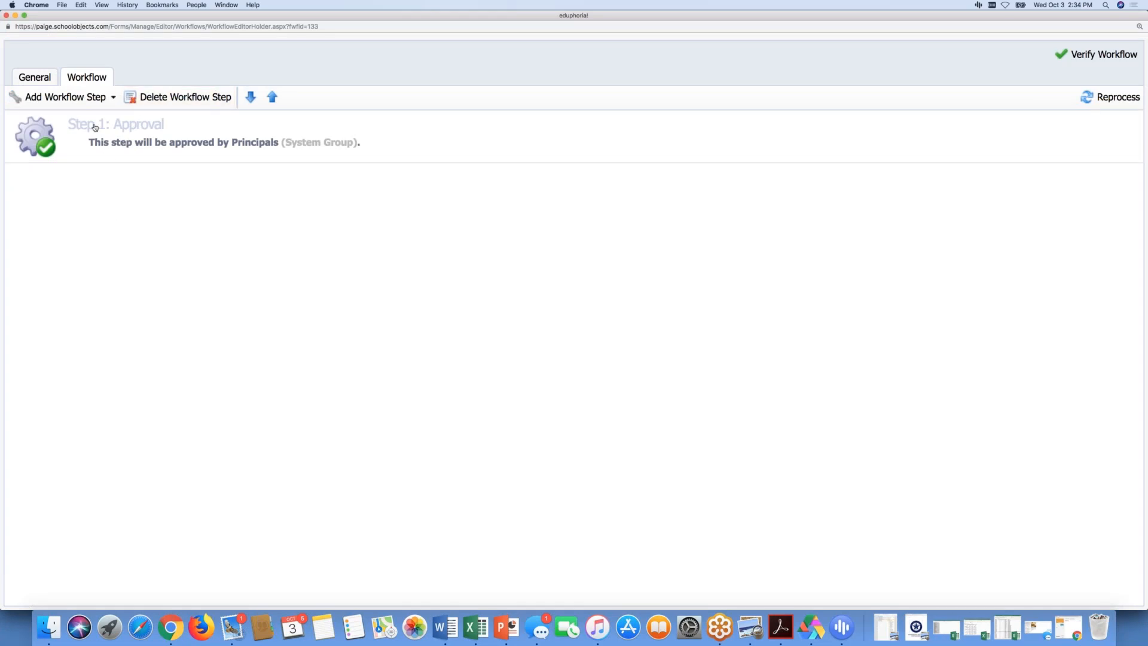
{"action": "left_click", "coordinate": [106, 100]}
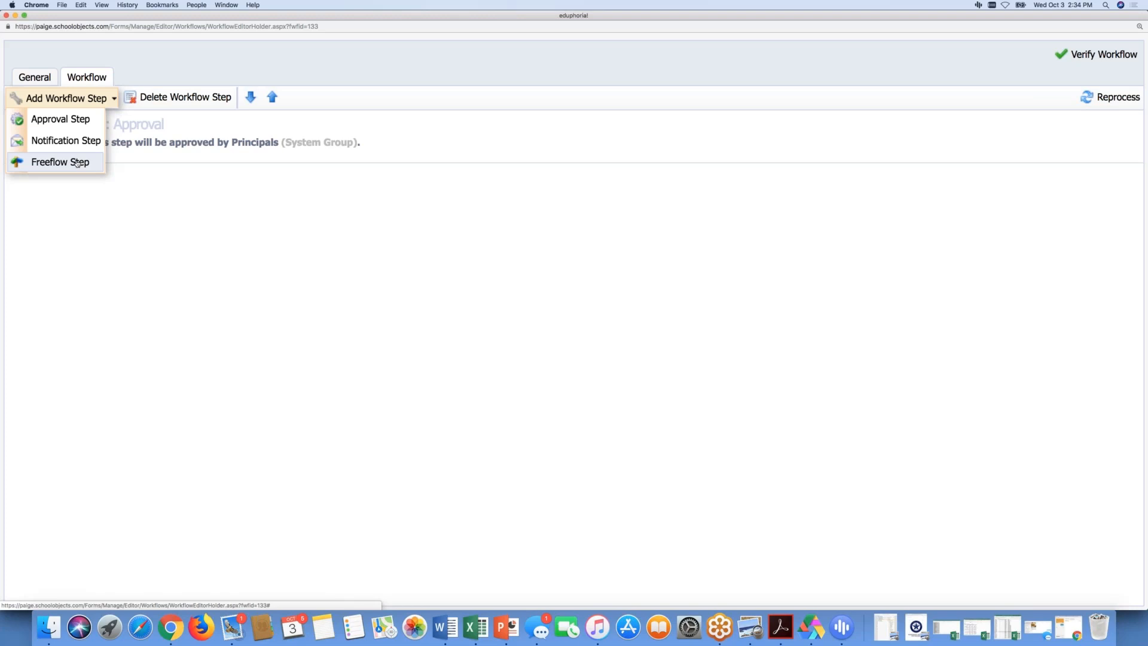
{"action": "left_click", "coordinate": [77, 163]}
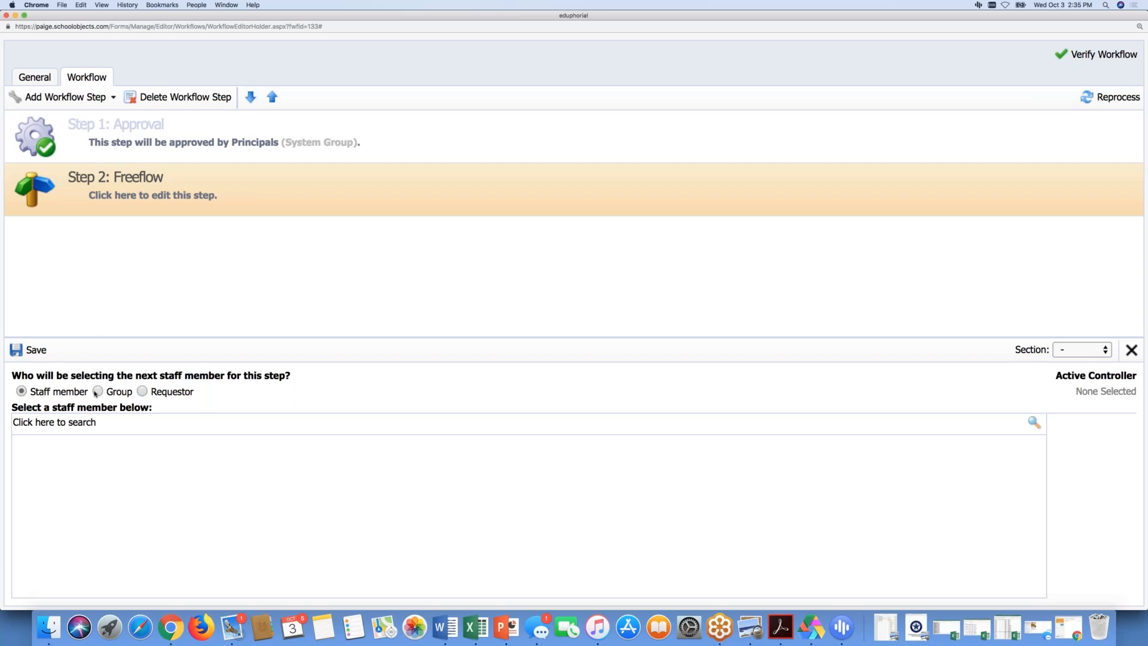
- Search for the staff member by first name, assign them as the Freeflow step's controller, and save the step
{"action": "left_click", "coordinate": [80, 422]}
{"action": "type", "text": "milo"}
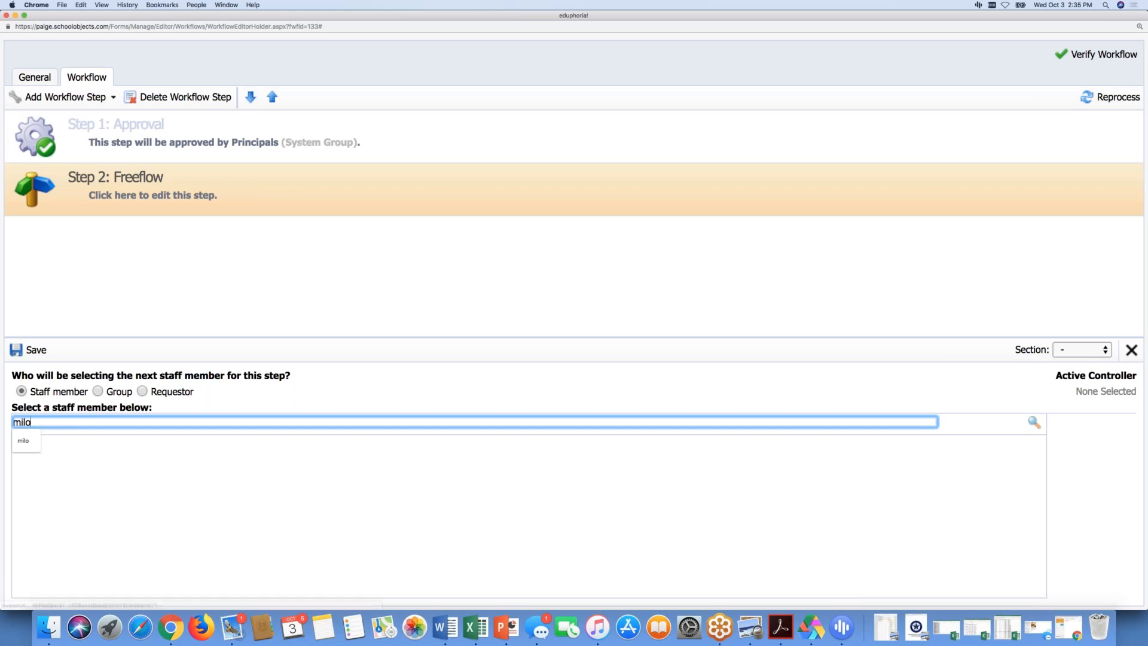
{"action": "left_click", "coordinate": [1034, 422]}
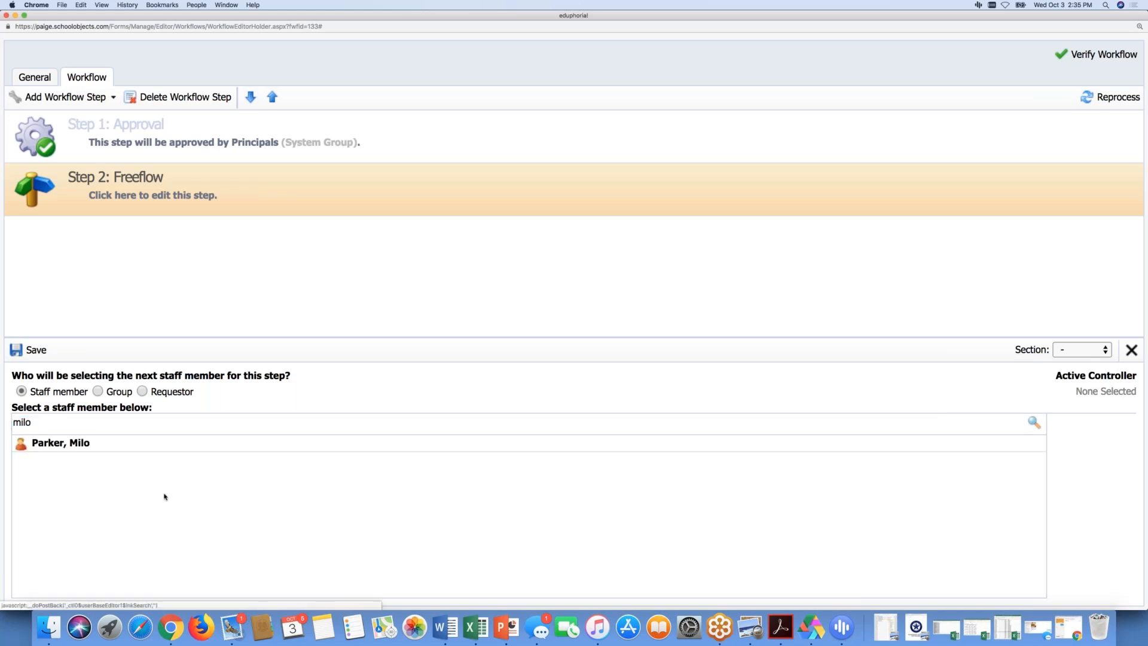
{"action": "left_click", "coordinate": [55, 446]}
{"action": "left_click", "coordinate": [34, 351]}
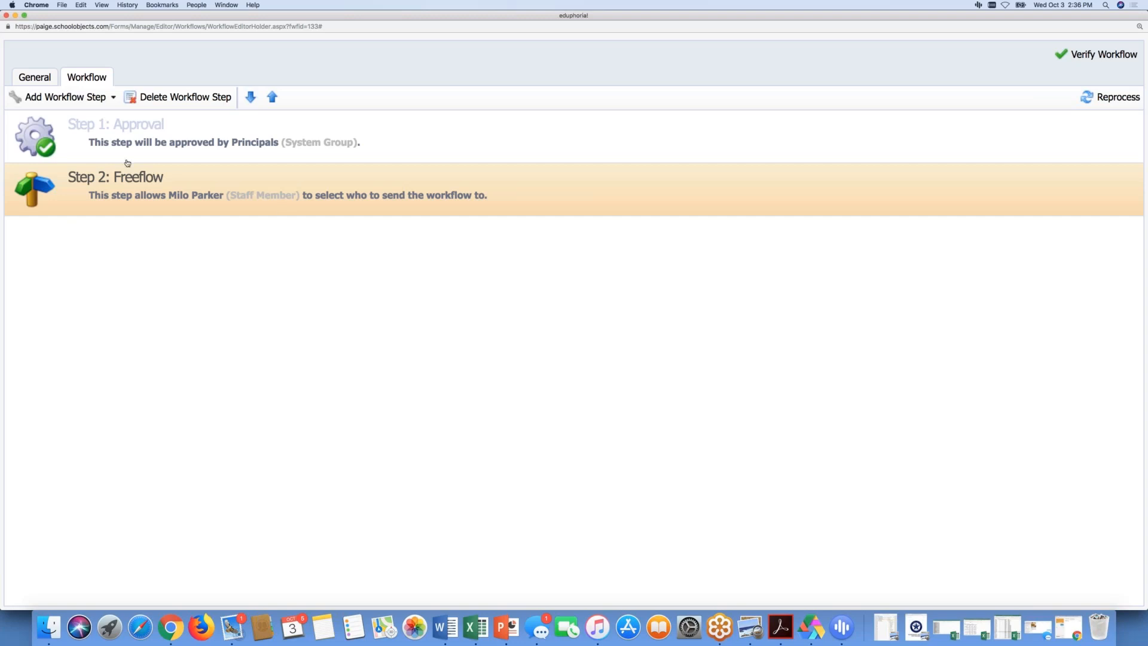
- Add a Notification step that notifies the requestor, save it, and verify the workflow for the campuses
{"action": "left_click", "coordinate": [110, 101]}
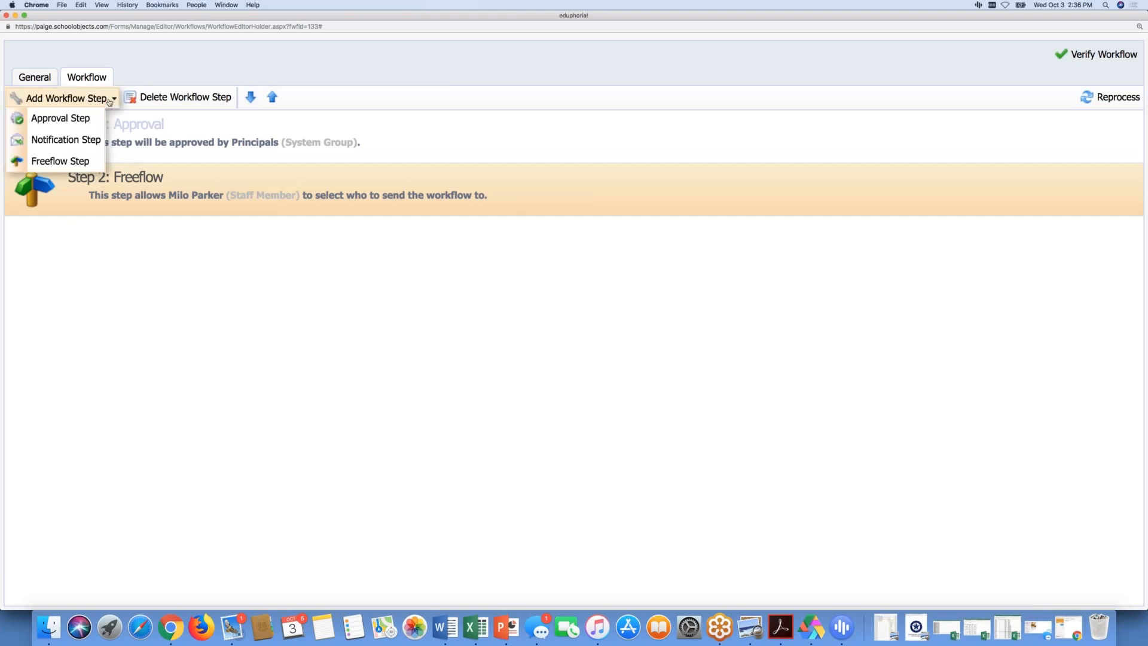
{"action": "left_click", "coordinate": [67, 139]}
{"action": "left_click", "coordinate": [194, 392]}
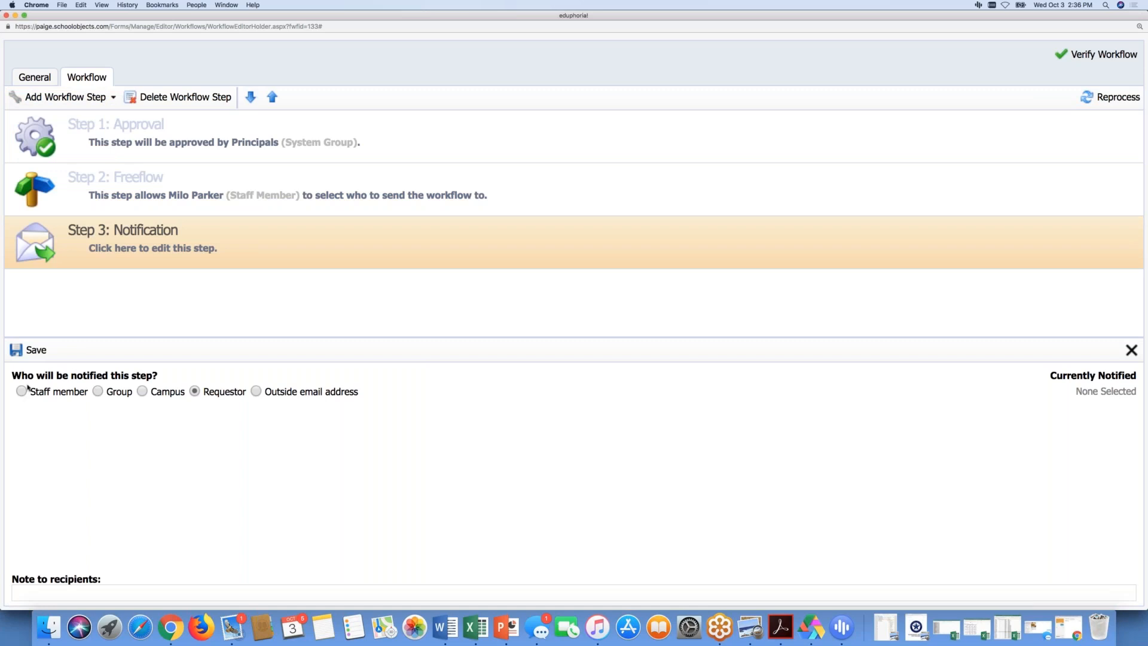
{"action": "left_click", "coordinate": [30, 350]}
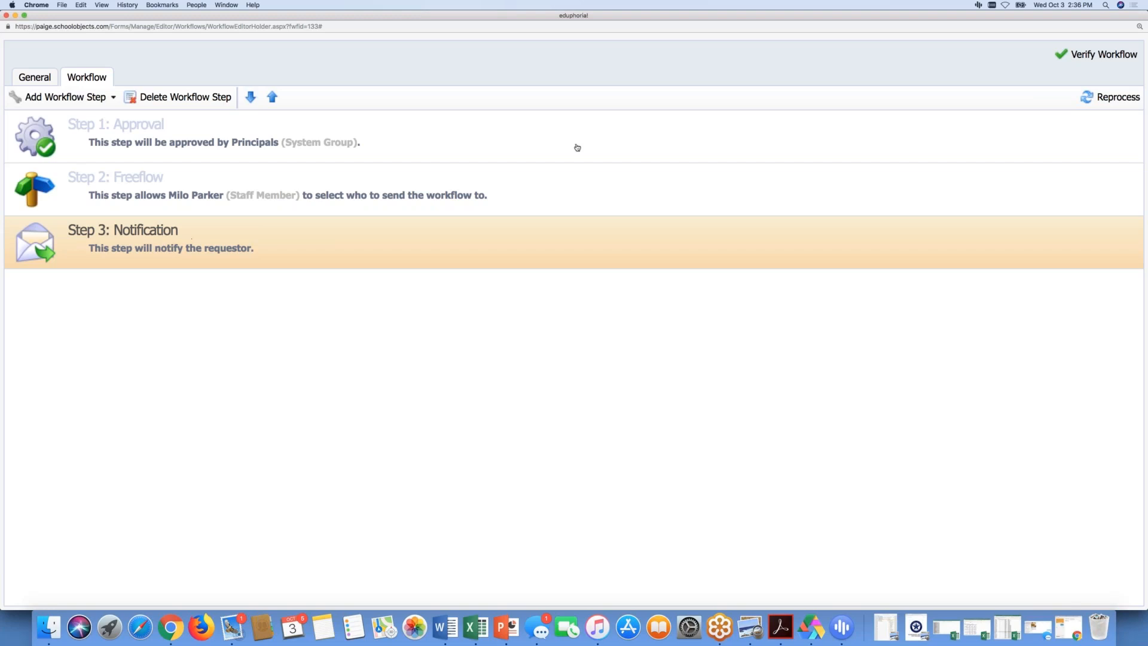
{"action": "left_click", "coordinate": [1070, 54]}
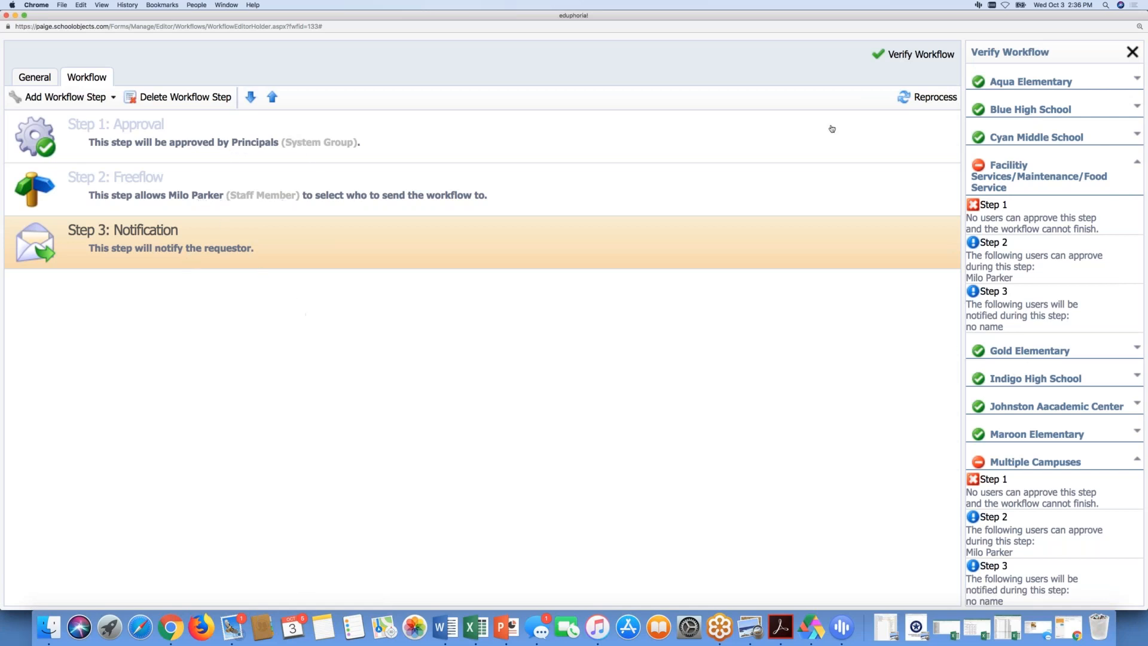
{"action": "left_click", "coordinate": [1130, 54]}
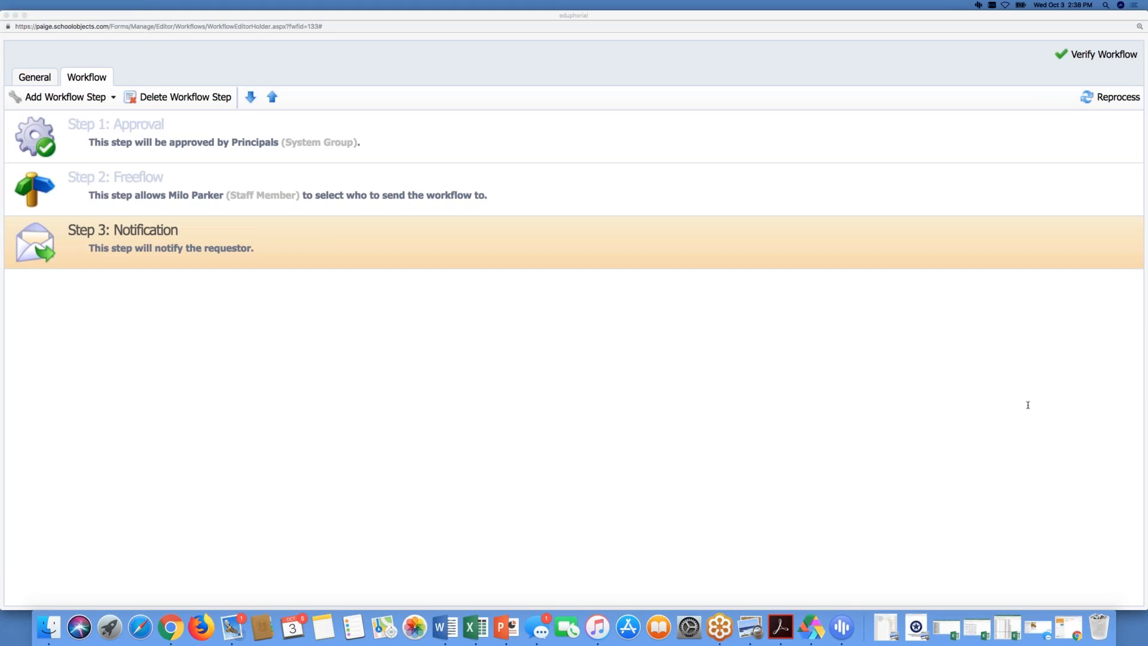
- Review the settings of the Freeflow and Notification steps, then close the workflow editor
{"action": "left_click", "coordinate": [208, 196]}
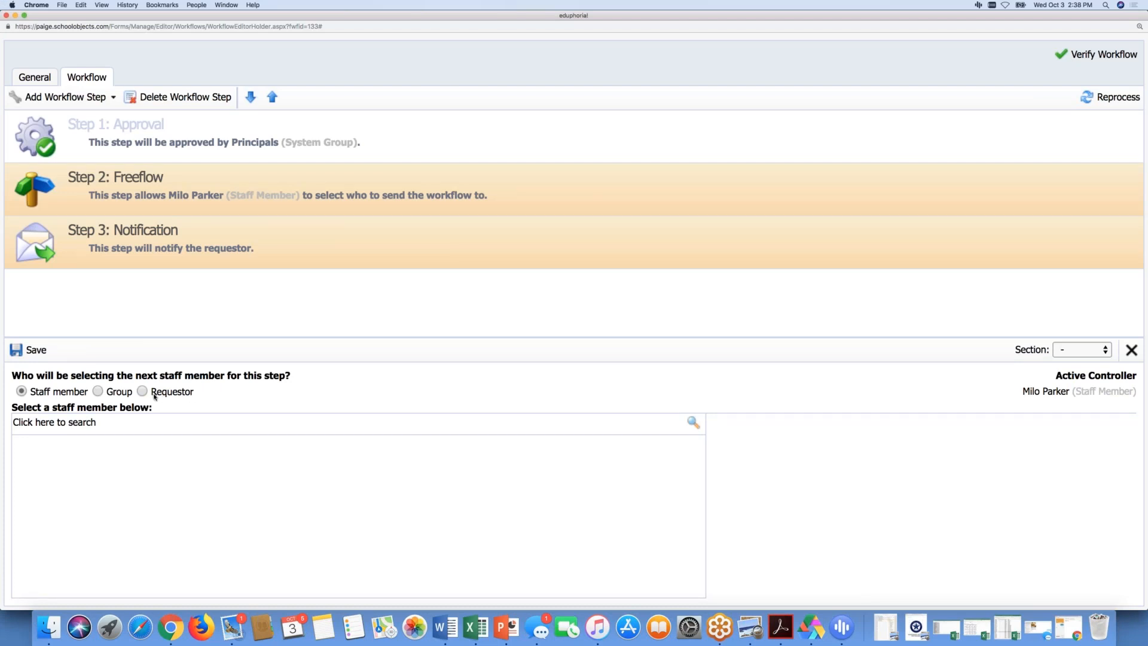
{"action": "left_click", "coordinate": [166, 234]}
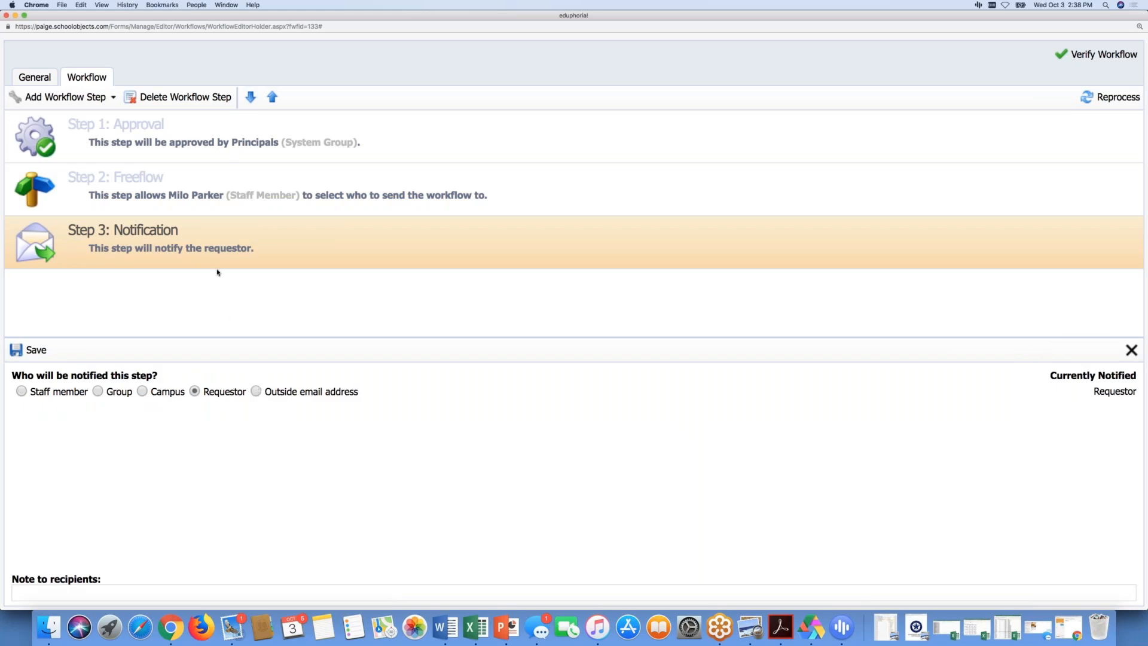
{"action": "left_click", "coordinate": [189, 200]}
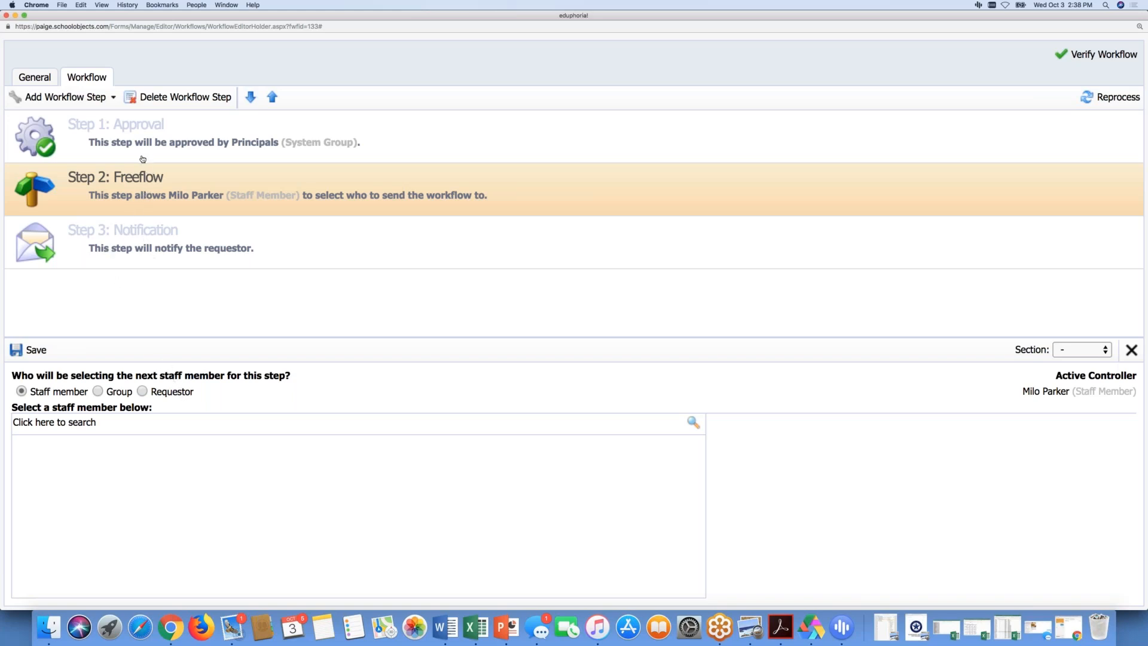
{"action": "left_click", "coordinate": [124, 251]}
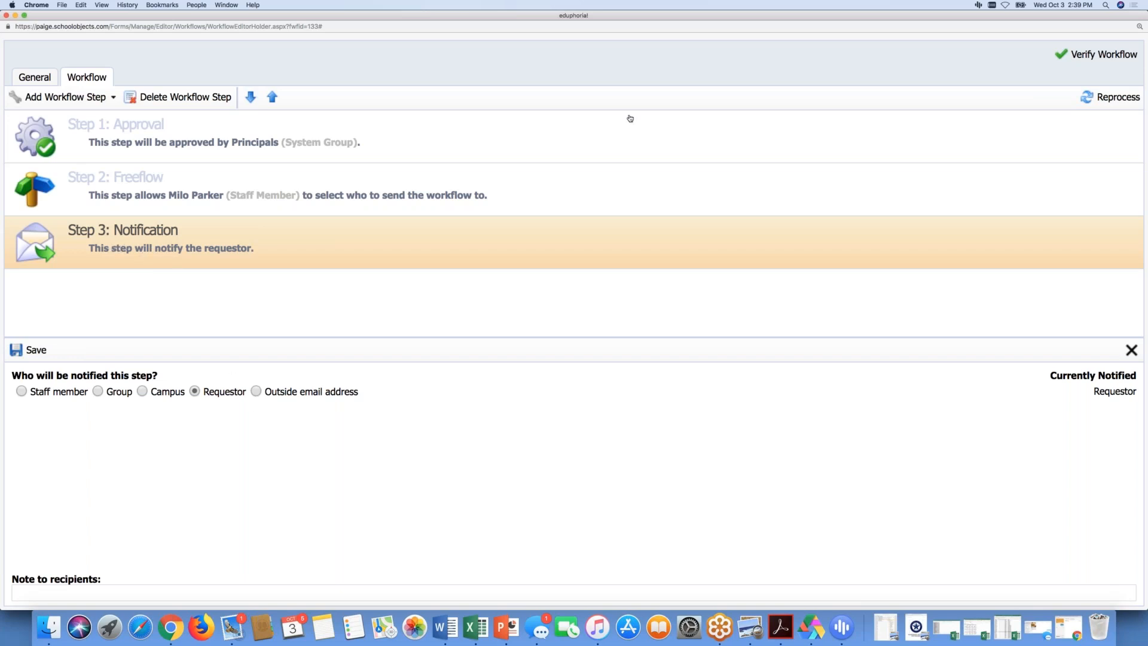
{"action": "left_click", "coordinate": [989, 154]}
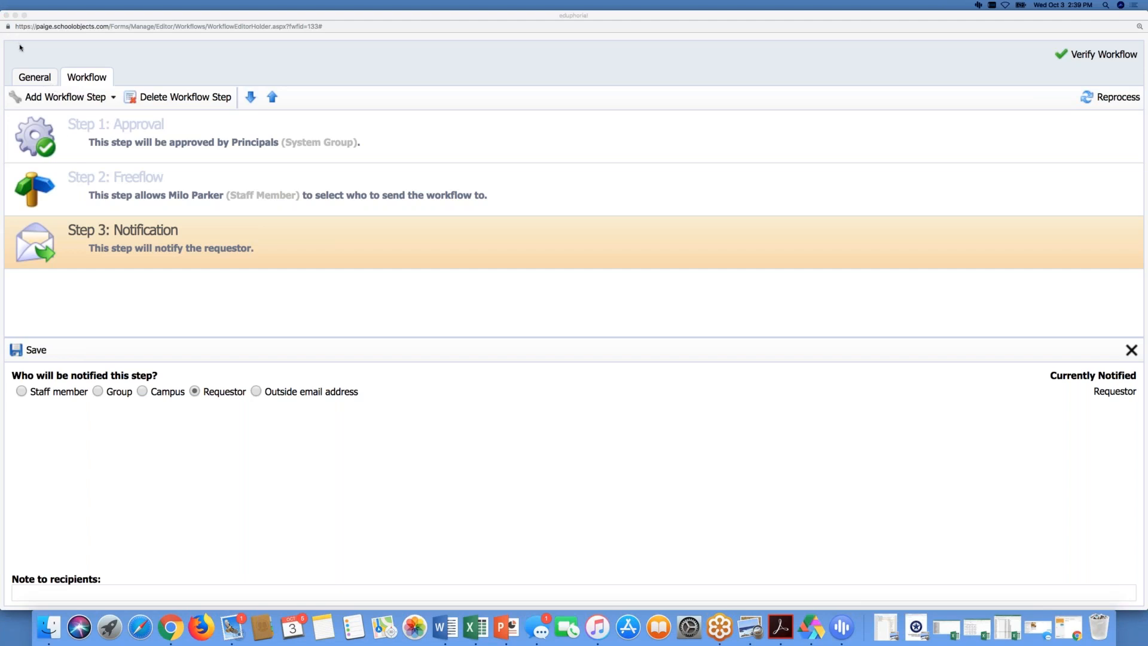
{"action": "left_click", "coordinate": [6, 16]}
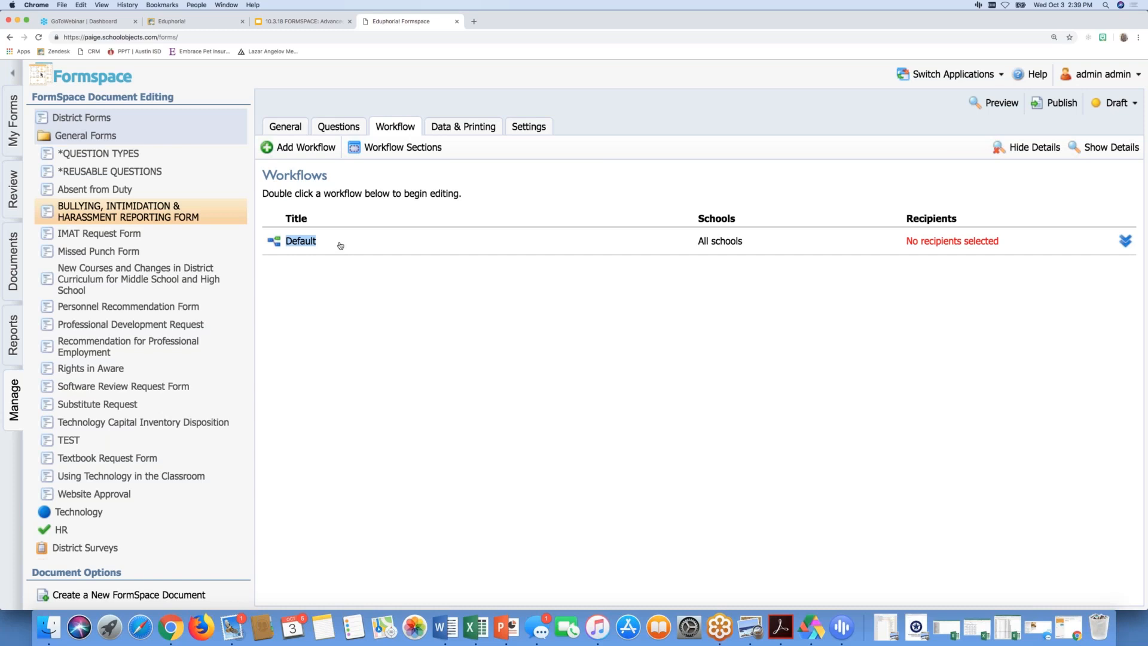
- Check which workflow section each form question is assigned to and close the section settings
{"action": "left_click", "coordinate": [397, 147]}
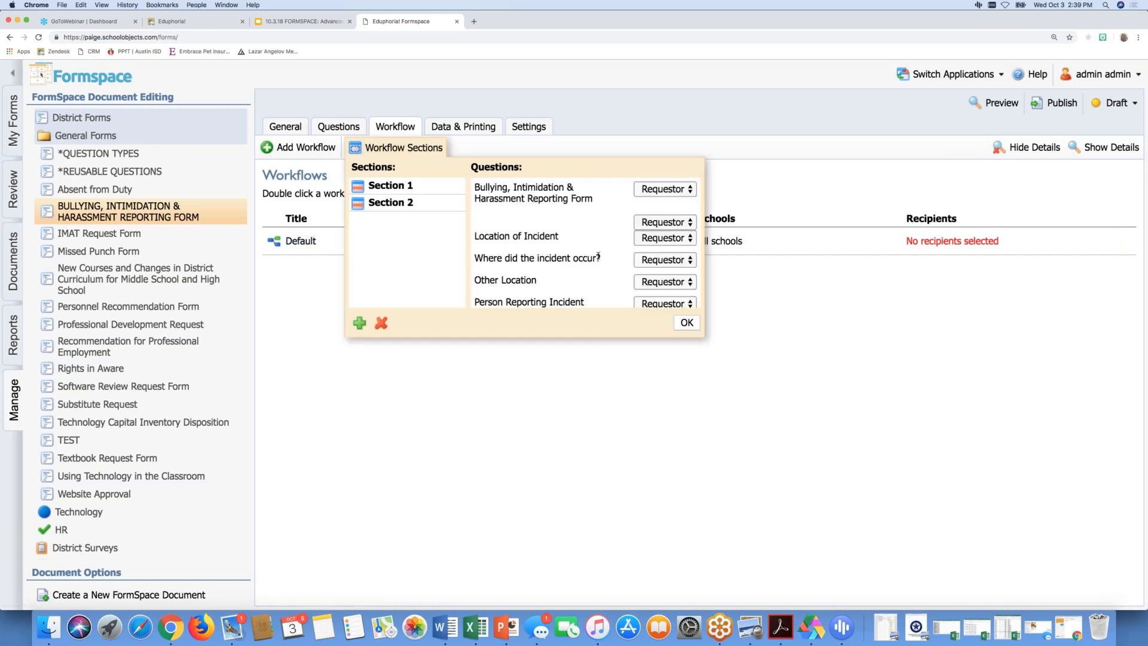
{"action": "scroll", "coordinate": [597, 256], "scroll_direction": "down", "scroll_amount": 15}
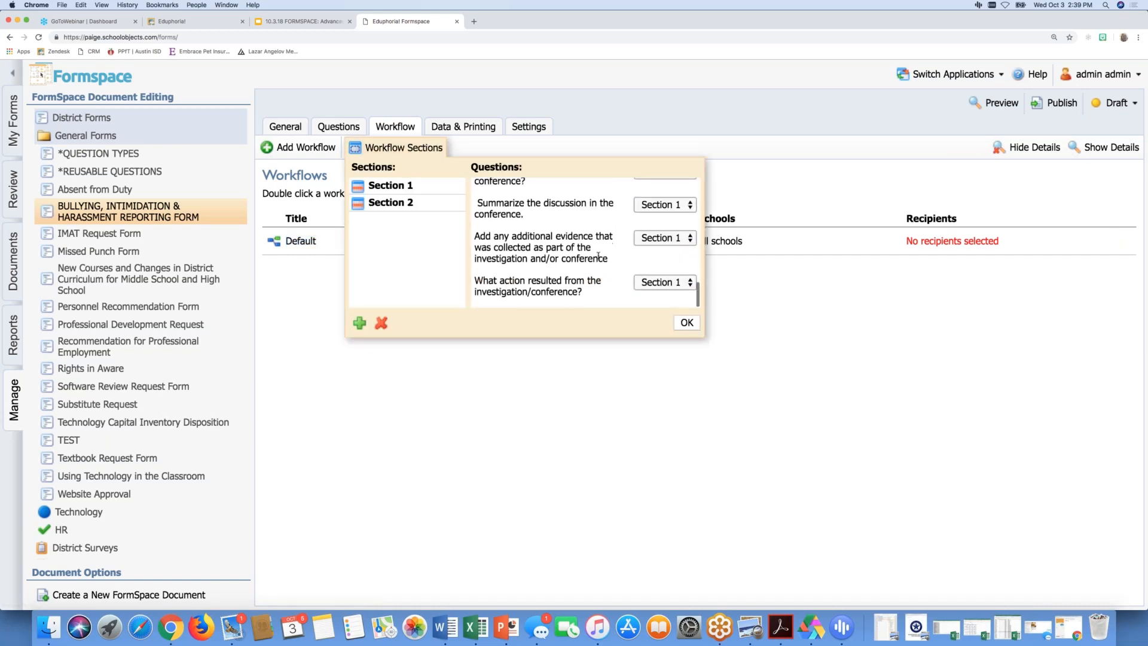
{"action": "scroll", "coordinate": [598, 257], "scroll_direction": "up", "scroll_amount": 2}
{"action": "left_click", "coordinate": [687, 323]}
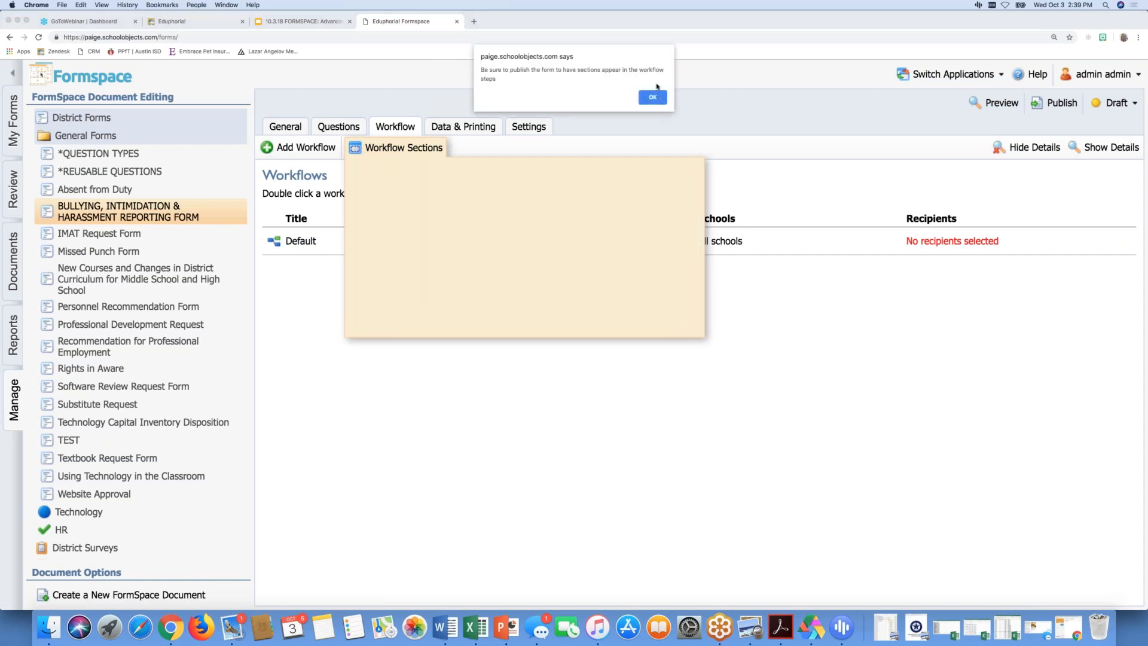
{"action": "left_click", "coordinate": [655, 97]}
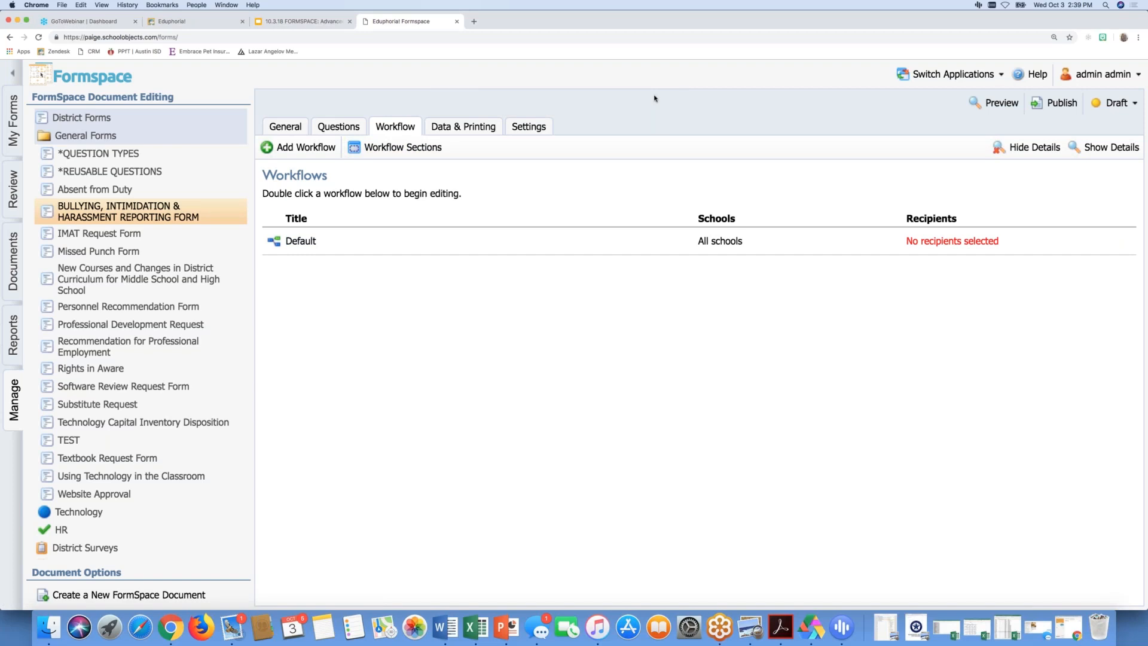
- Look over the form's requestor and administrator questions and add a second page to the form
{"action": "left_click", "coordinate": [339, 127]}
{"action": "scroll", "coordinate": [640, 382], "scroll_direction": "up", "scroll_amount": 15}
{"action": "scroll", "coordinate": [640, 383], "scroll_direction": "up", "scroll_amount": 4}
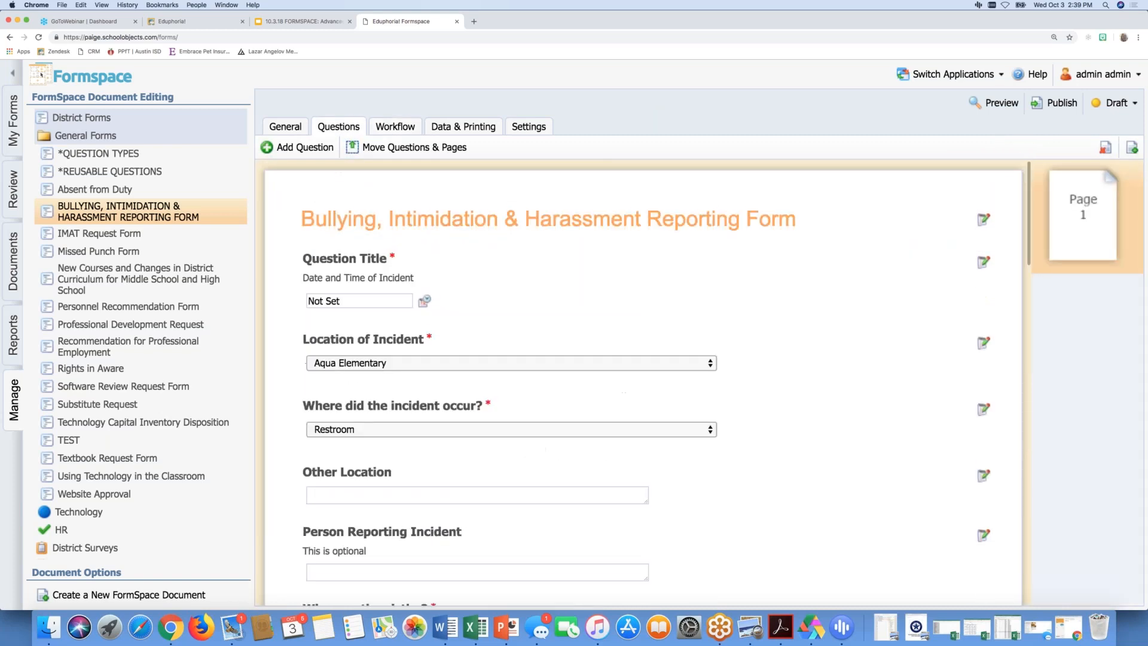
{"action": "scroll", "coordinate": [639, 383], "scroll_direction": "down", "scroll_amount": 12}
{"action": "scroll", "coordinate": [471, 330], "scroll_direction": "down", "scroll_amount": 4}
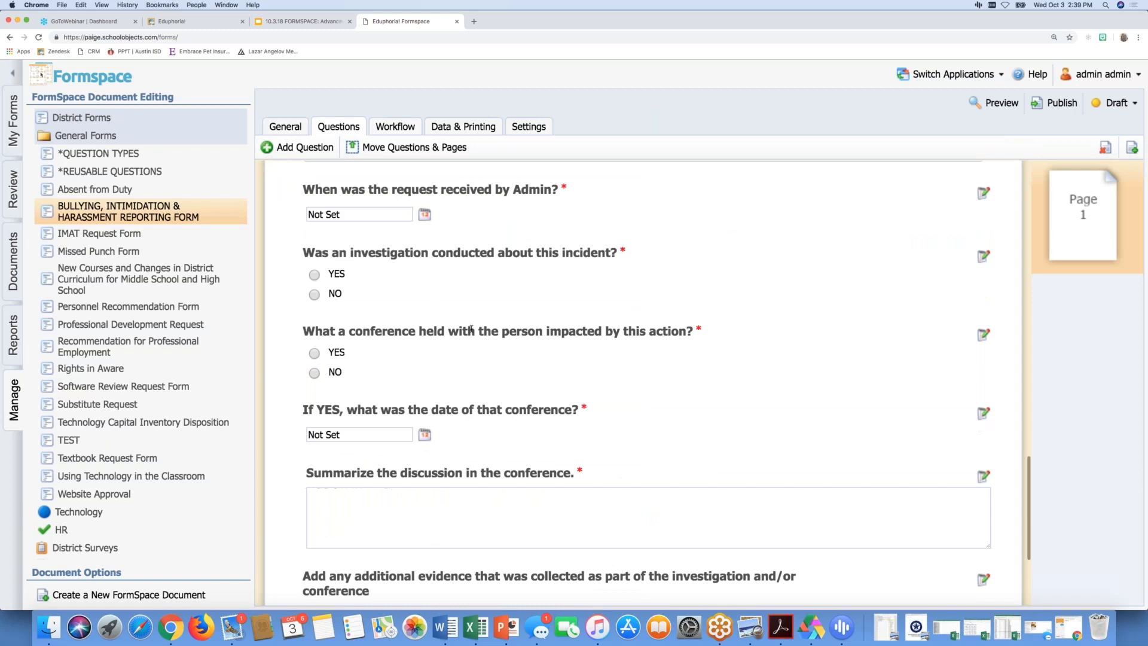
{"action": "scroll", "coordinate": [471, 330], "scroll_direction": "down", "scroll_amount": 4}
{"action": "scroll", "coordinate": [467, 382], "scroll_direction": "up", "scroll_amount": 8}
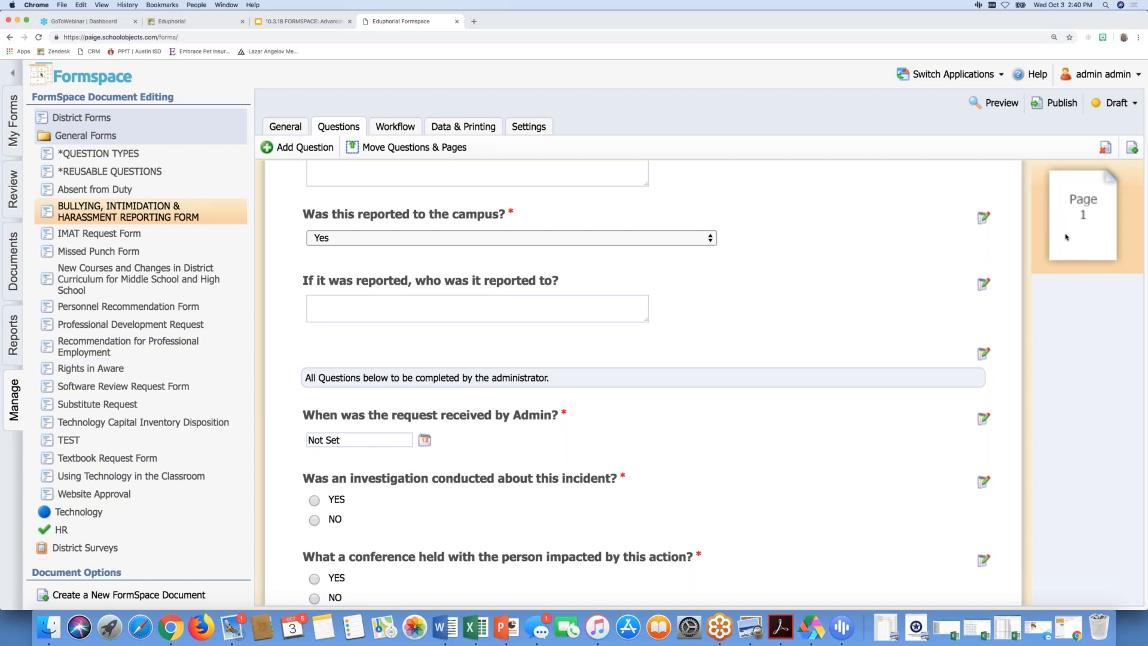
{"action": "left_click", "coordinate": [1133, 150]}
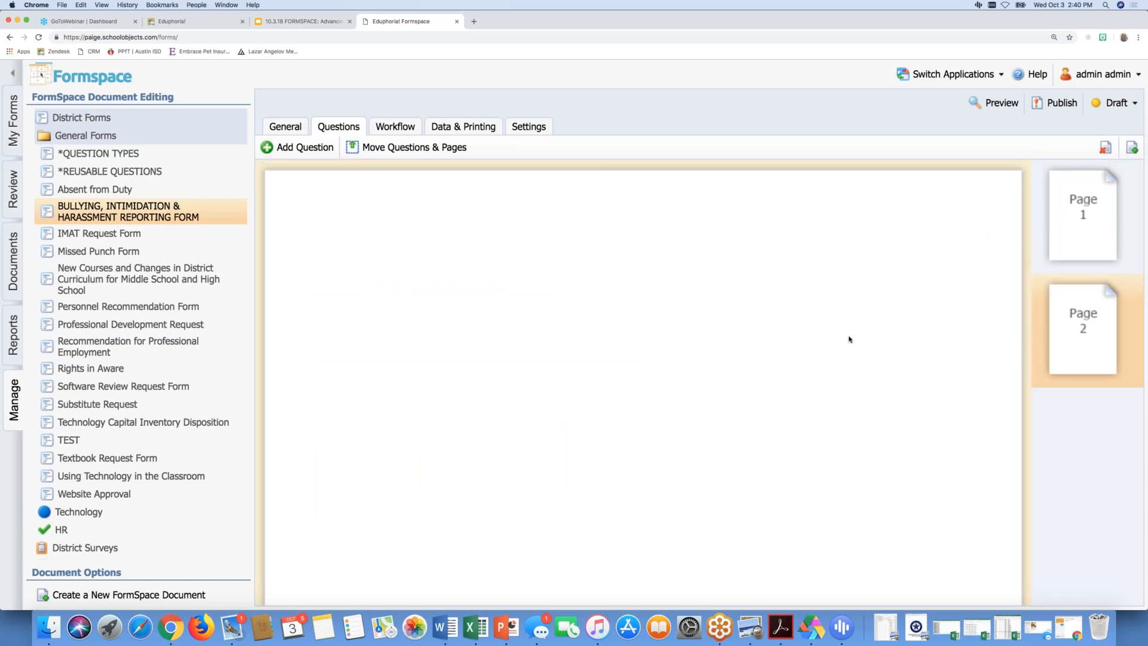
- Move the question "When was the request received by Admin?" from page 1 to page 2 of the form
{"action": "left_click", "coordinate": [452, 147]}
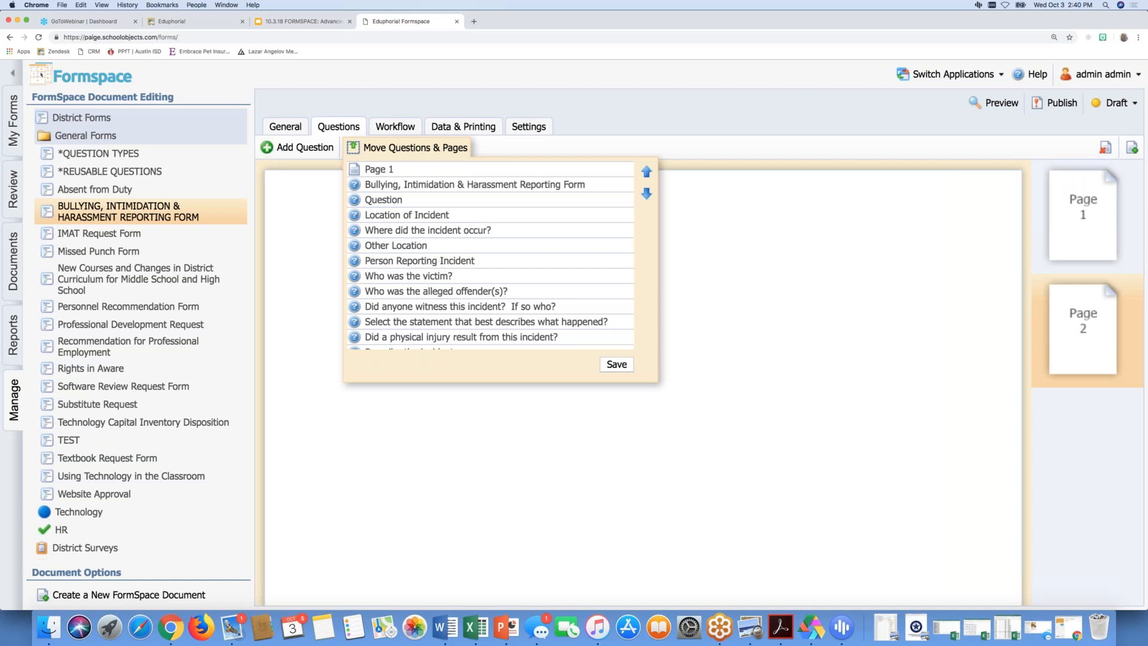
{"action": "scroll", "coordinate": [444, 265], "scroll_direction": "down", "scroll_amount": 5}
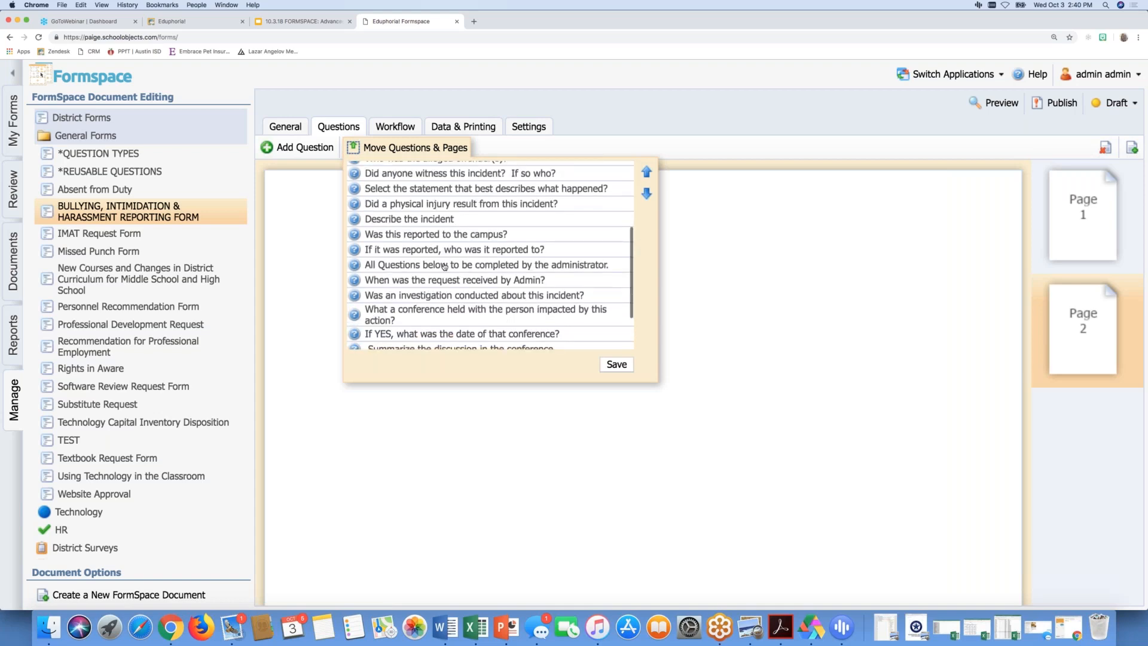
{"action": "left_click", "coordinate": [444, 266]}
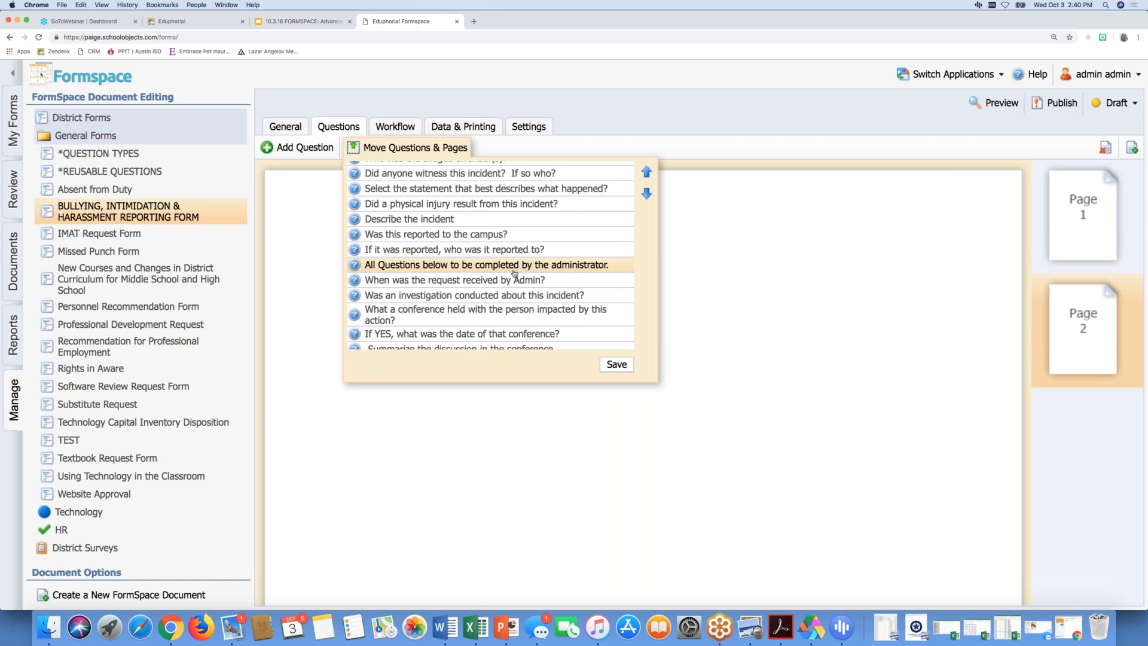
{"action": "left_click", "coordinate": [502, 281]}
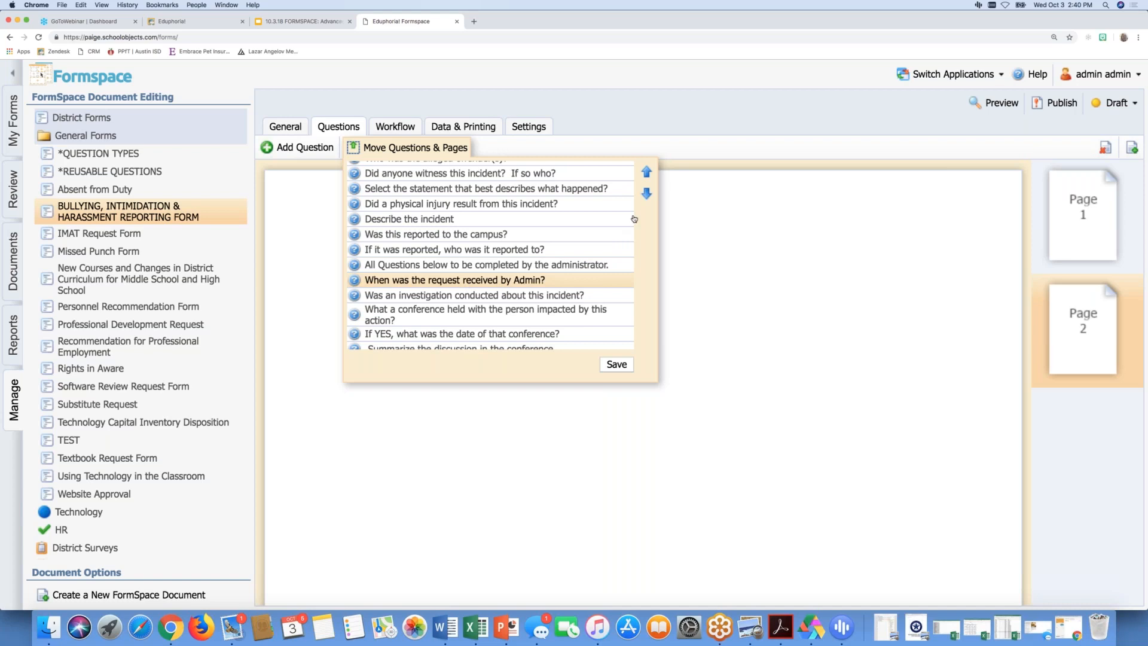
{"action": "left_click", "coordinate": [646, 193]}
{"action": "left_click", "coordinate": [646, 193]}
{"action": "left_click", "coordinate": [646, 193]}
{"action": "left_click", "coordinate": [646, 193]}
{"action": "left_click", "coordinate": [646, 193]}
{"action": "left_click", "coordinate": [646, 193]}
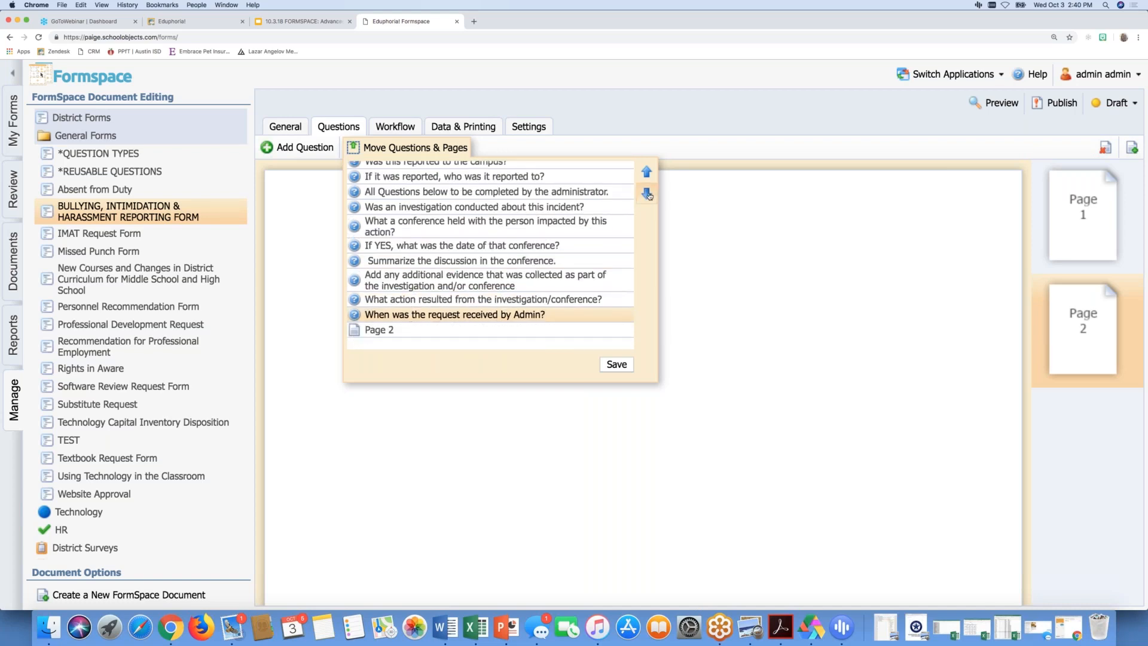
{"action": "left_click", "coordinate": [647, 193]}
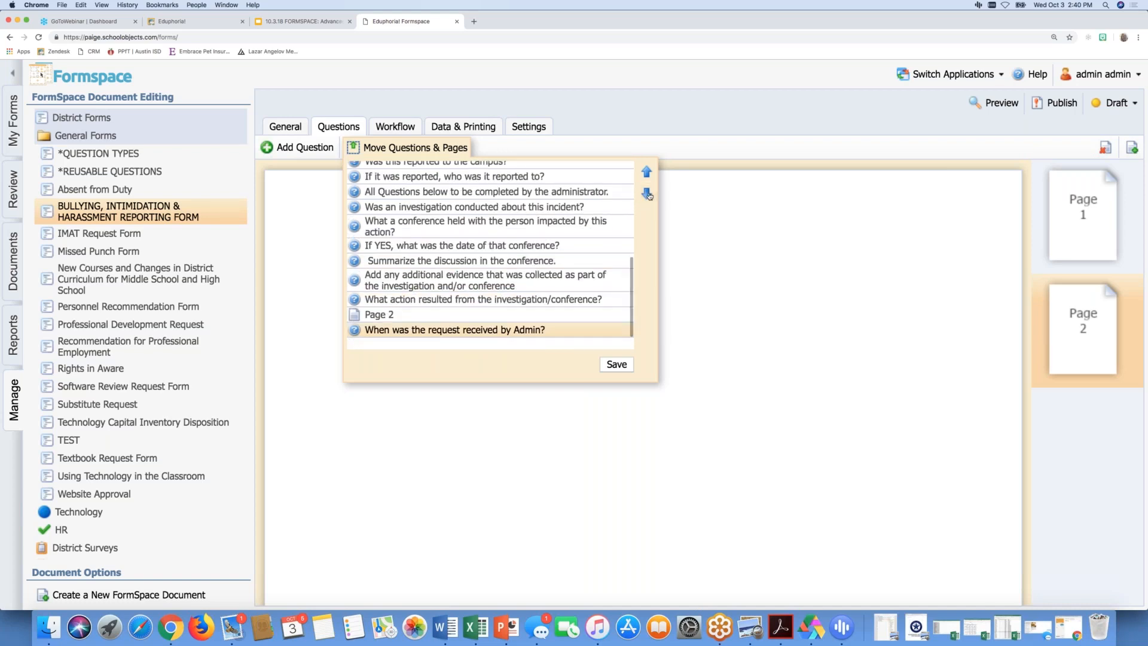
- Move "Was an investigation conducted about this incident?" to the end of page 2
{"action": "left_click", "coordinate": [525, 207]}
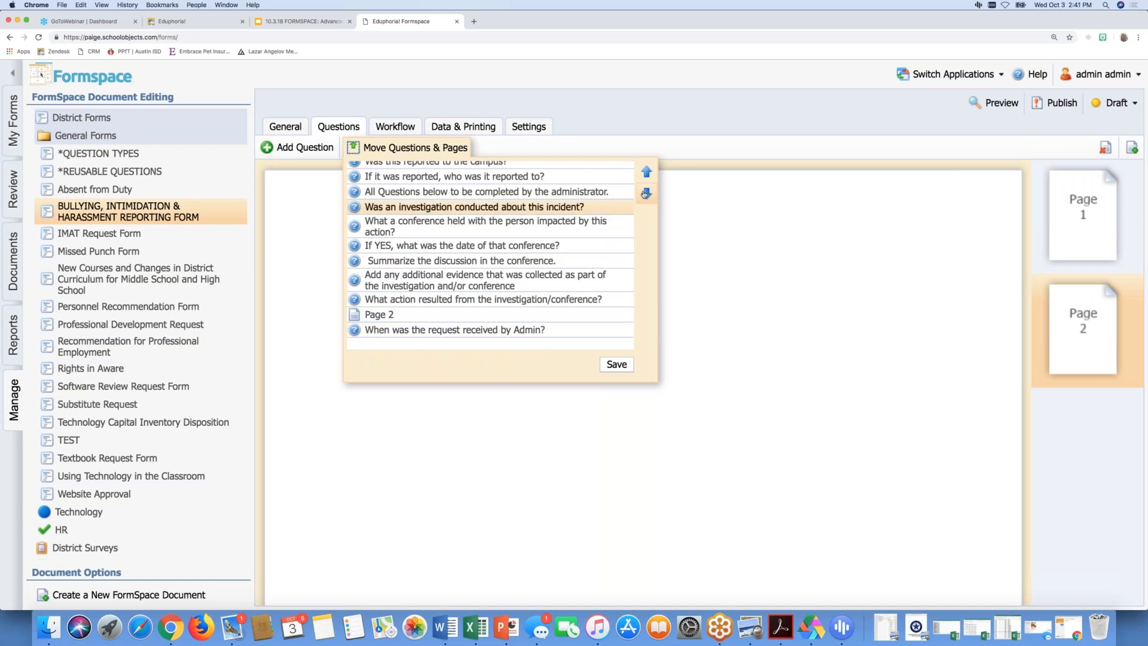
{"action": "left_click", "coordinate": [646, 193]}
{"action": "left_click", "coordinate": [646, 193]}
{"action": "left_click", "coordinate": [646, 193]}
{"action": "left_click", "coordinate": [646, 193]}
{"action": "left_click", "coordinate": [646, 193]}
{"action": "left_click", "coordinate": [646, 194]}
{"action": "left_click", "coordinate": [645, 194]}
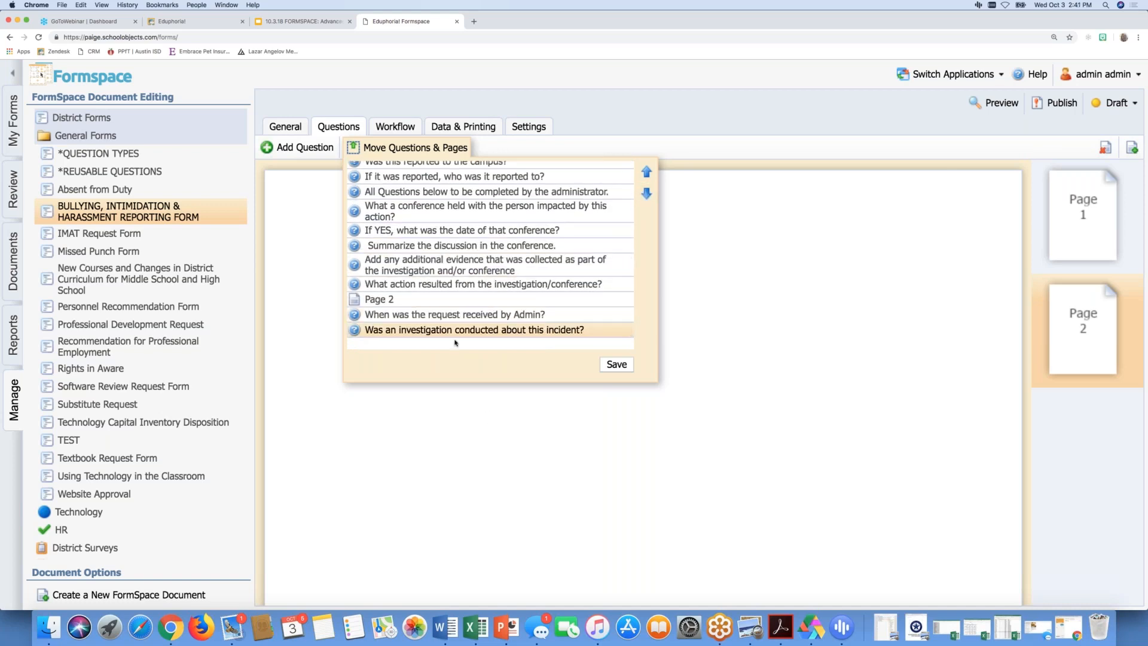
- Move "What a conference held with the person impacted by this action?" to the end of page 2
{"action": "left_click", "coordinate": [485, 211]}
{"action": "left_click", "coordinate": [647, 193]}
{"action": "left_click", "coordinate": [646, 193]}
{"action": "left_click", "coordinate": [646, 193]}
{"action": "left_click", "coordinate": [647, 193]}
{"action": "left_click", "coordinate": [647, 193]}
{"action": "left_click", "coordinate": [646, 194]}
{"action": "left_click", "coordinate": [646, 194]}
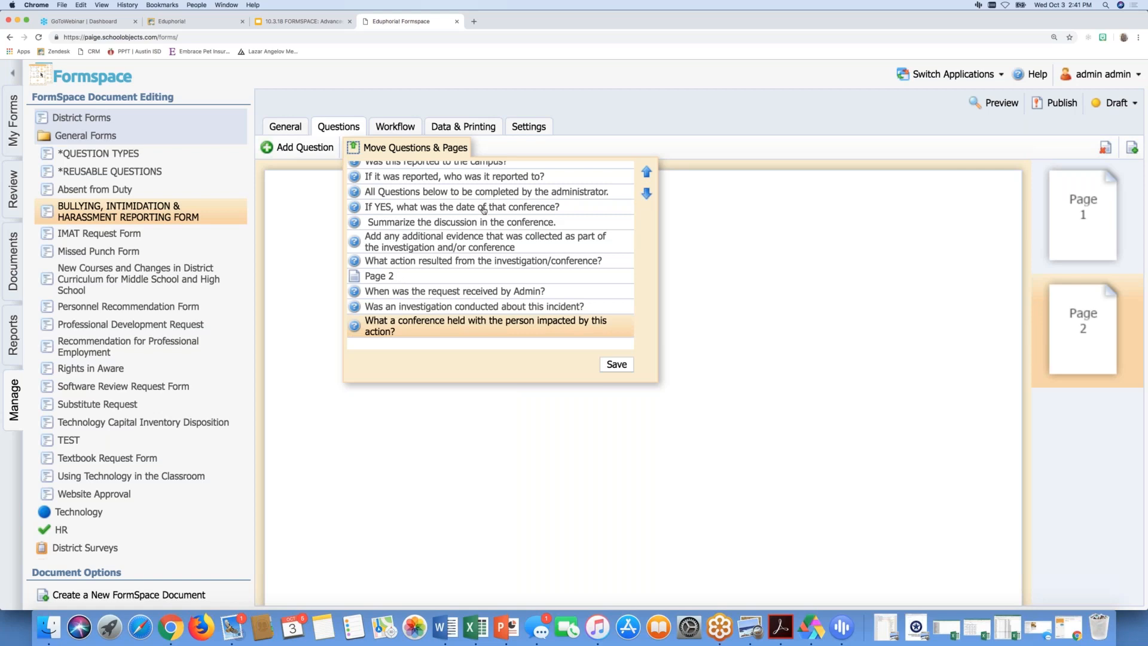
- Move "If YES, what was the date of that conference?" to the end of page 2
{"action": "scroll", "coordinate": [372, 176], "scroll_direction": "up", "scroll_amount": 10}
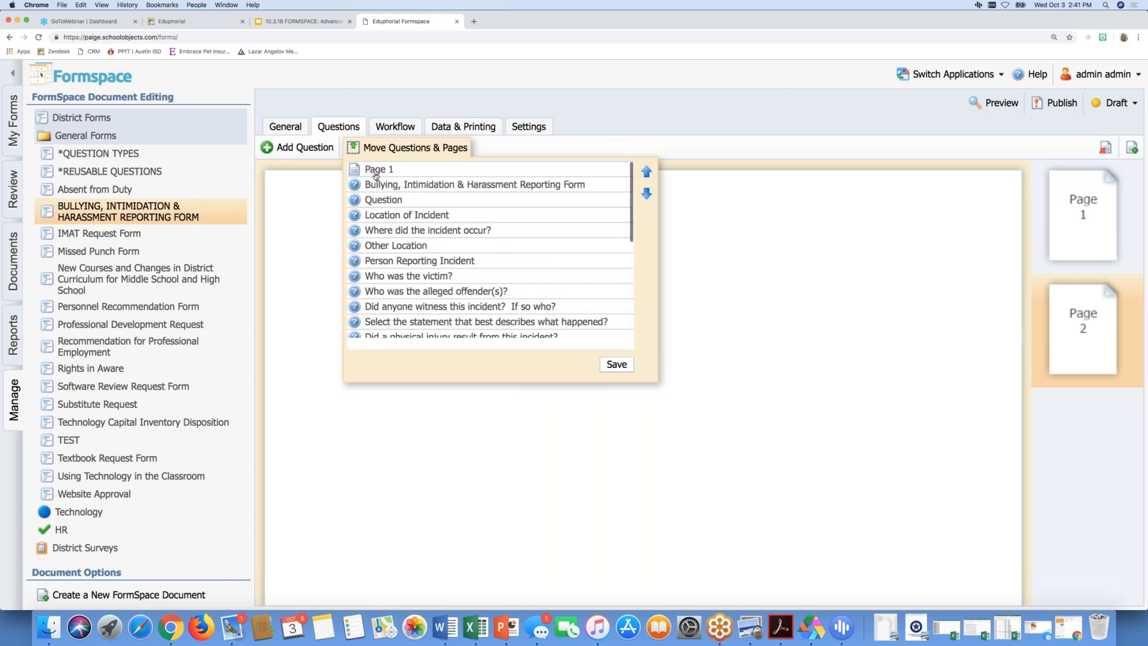
{"action": "scroll", "coordinate": [376, 175], "scroll_direction": "down", "scroll_amount": 10}
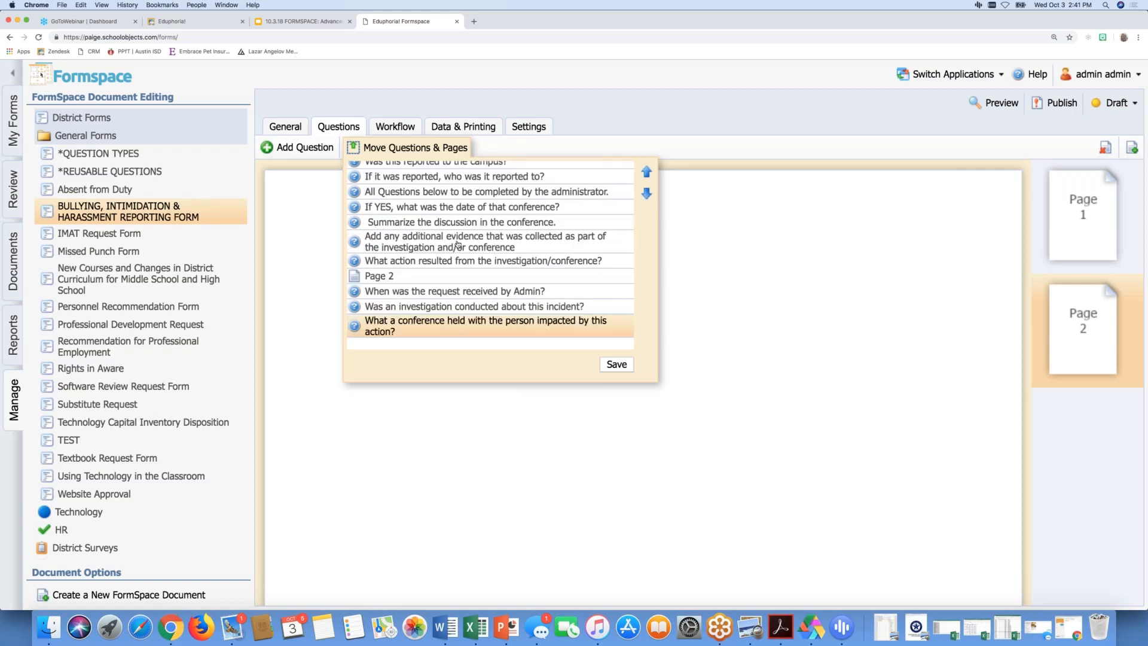
{"action": "left_click", "coordinate": [462, 207]}
{"action": "left_click", "coordinate": [646, 194]}
{"action": "left_click", "coordinate": [647, 193]}
{"action": "left_click", "coordinate": [647, 193]}
{"action": "left_click", "coordinate": [646, 193]}
{"action": "left_click", "coordinate": [646, 193]}
{"action": "left_click", "coordinate": [647, 193]}
{"action": "left_click", "coordinate": [647, 193]}
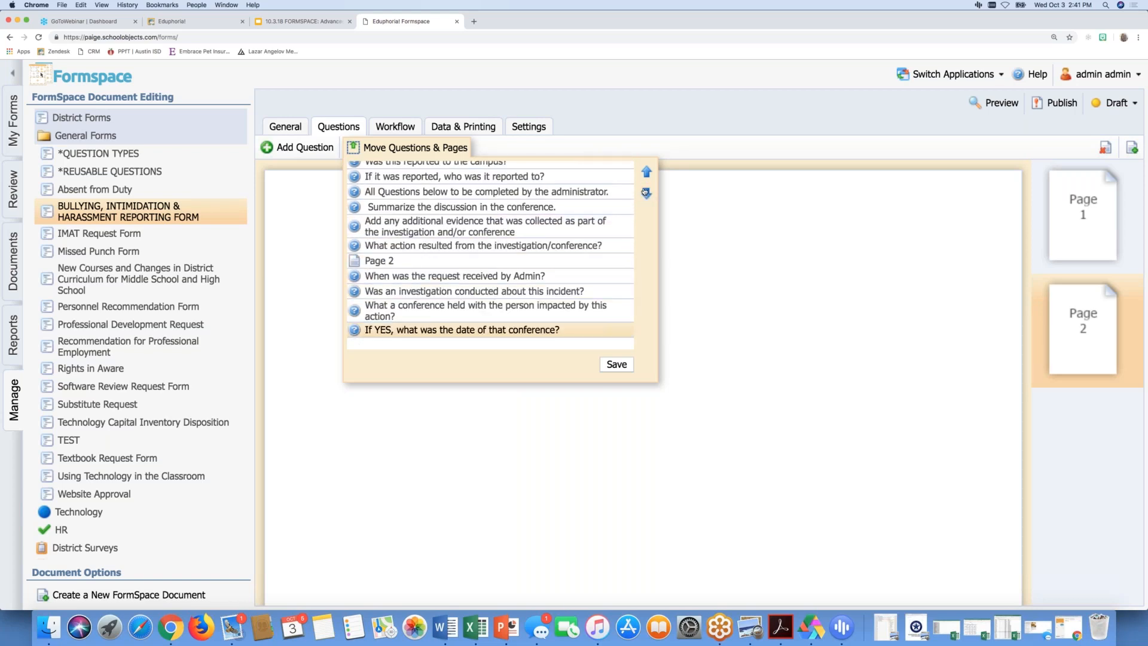
- Move "Summarize the discussion in the conference." to page 2, below the conference date question
{"action": "left_click", "coordinate": [461, 207]}
{"action": "left_click", "coordinate": [646, 193]}
{"action": "left_click", "coordinate": [647, 193]}
{"action": "left_click", "coordinate": [646, 193]}
{"action": "left_click", "coordinate": [646, 193]}
{"action": "left_click", "coordinate": [646, 193]}
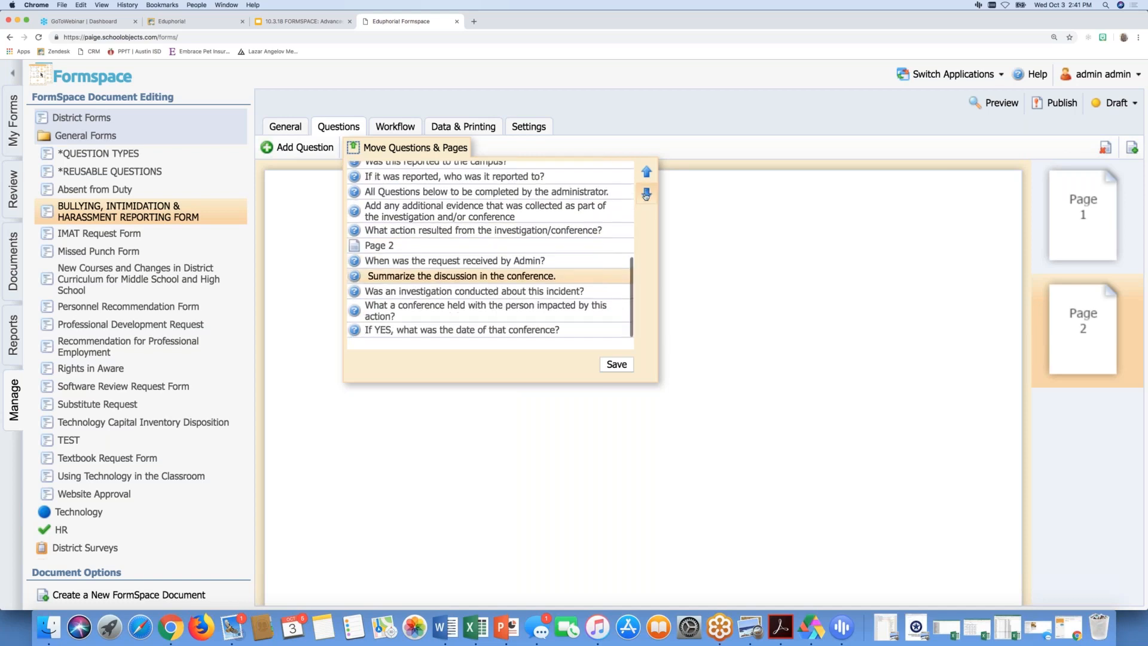
{"action": "left_click", "coordinate": [646, 193]}
{"action": "left_click", "coordinate": [646, 193]}
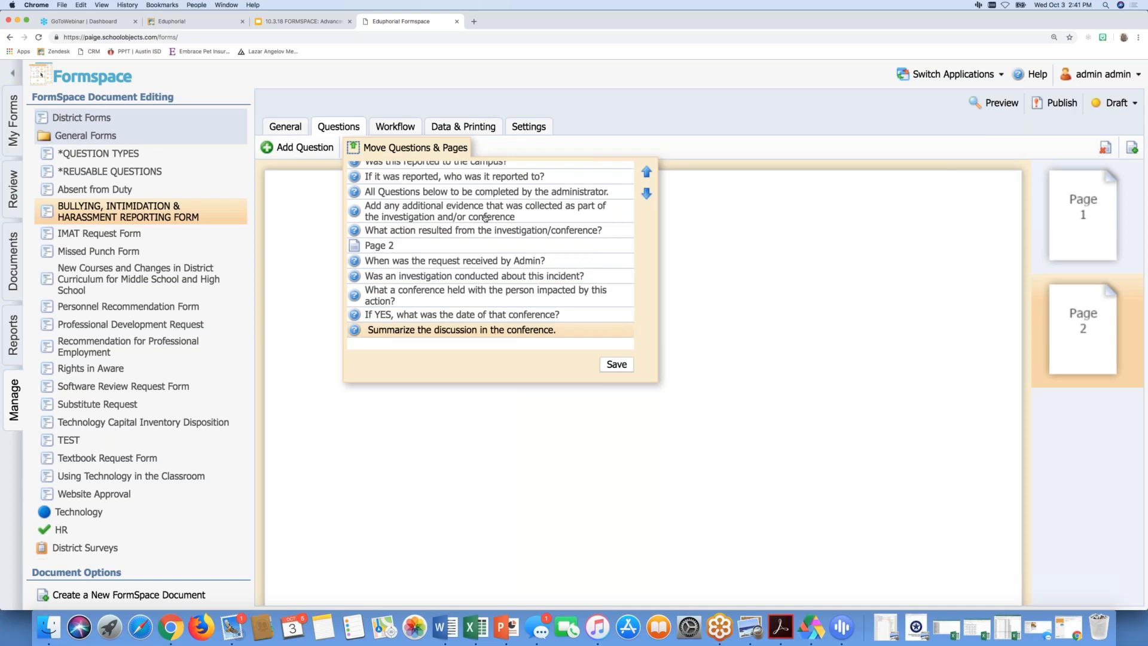
- Move the question asking for additional evidence from the investigation and/or conference to the end of page 2
{"action": "scroll", "coordinate": [485, 218], "scroll_direction": "up", "scroll_amount": 2}
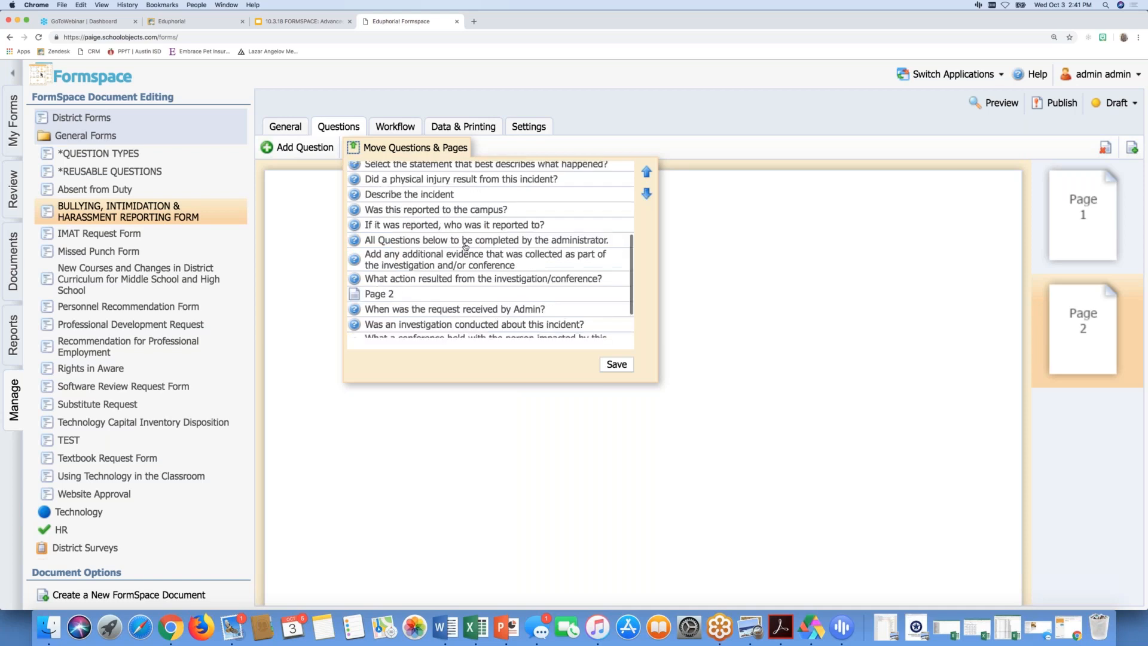
{"action": "left_click", "coordinate": [486, 259]}
{"action": "left_click", "coordinate": [646, 193]}
{"action": "left_click", "coordinate": [646, 194]}
{"action": "left_click", "coordinate": [646, 194]}
{"action": "left_click", "coordinate": [646, 194]}
{"action": "left_click", "coordinate": [647, 194]}
{"action": "left_click", "coordinate": [647, 194]}
{"action": "left_click", "coordinate": [646, 194]}
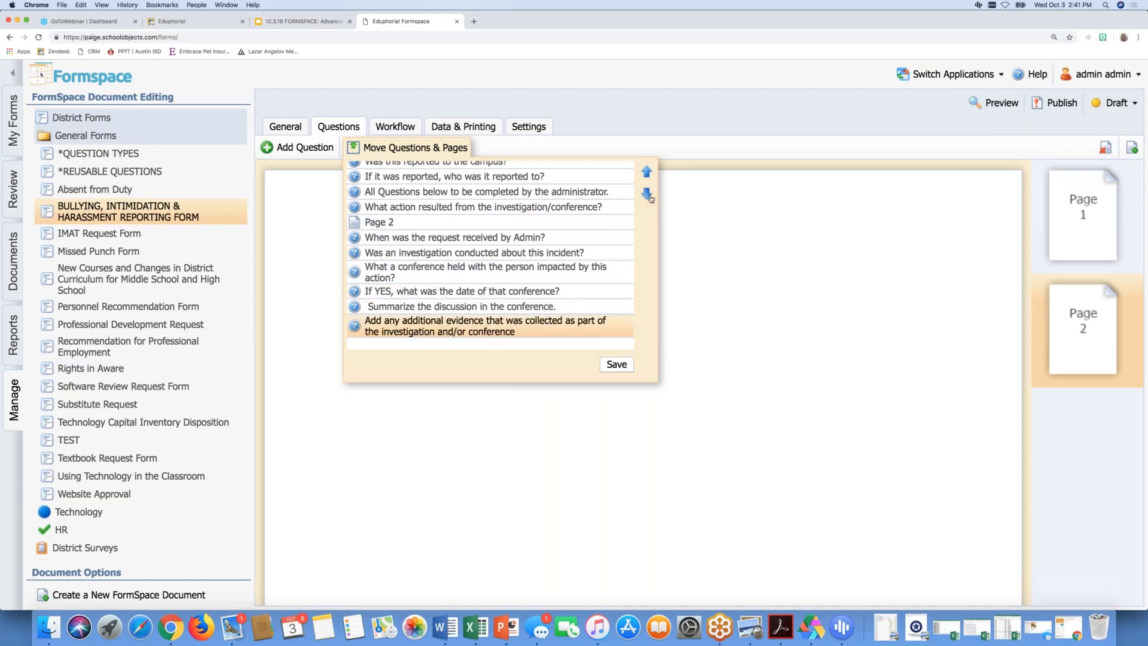
- Move "What action resulted from the investigation/conference?" to the end of page 2 and save the question order
{"action": "left_click", "coordinate": [443, 206]}
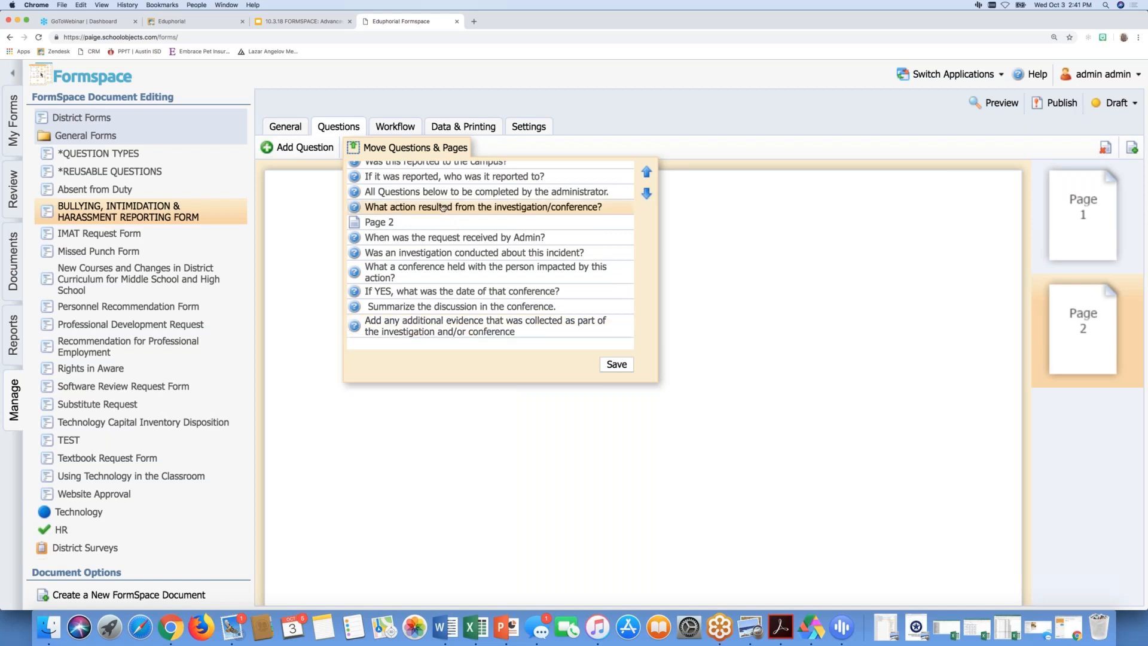
{"action": "left_click", "coordinate": [647, 193]}
{"action": "left_click", "coordinate": [646, 194]}
{"action": "left_click", "coordinate": [646, 194]}
{"action": "left_click", "coordinate": [647, 193]}
{"action": "left_click", "coordinate": [646, 194]}
{"action": "left_click", "coordinate": [646, 194]}
{"action": "left_click", "coordinate": [646, 194]}
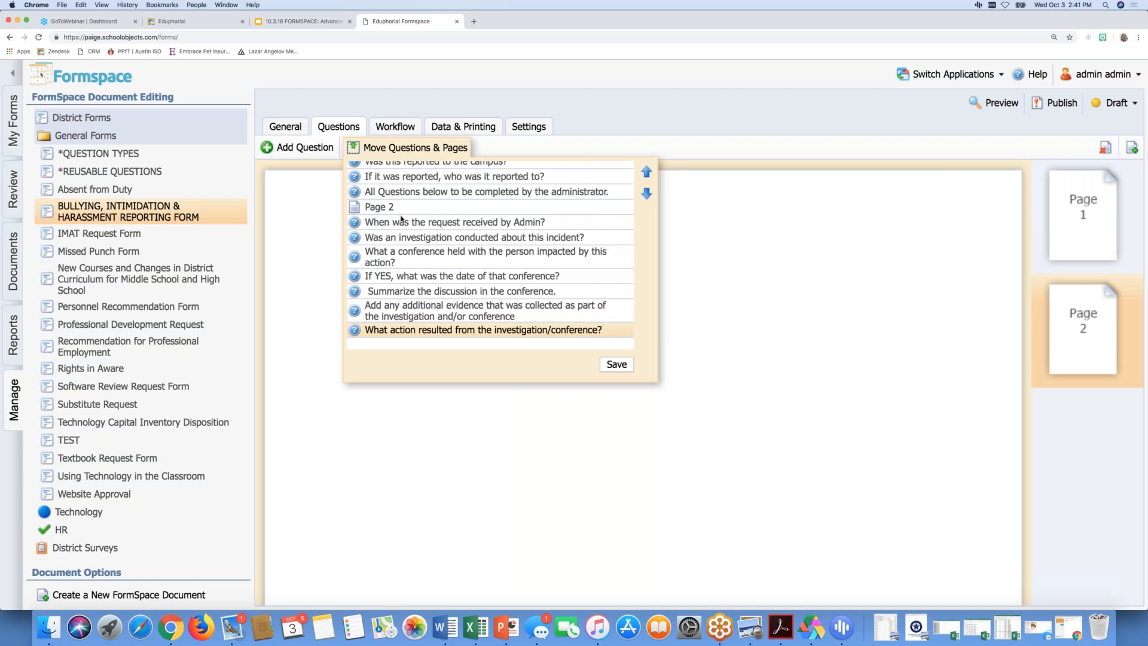
{"action": "left_click", "coordinate": [622, 364]}
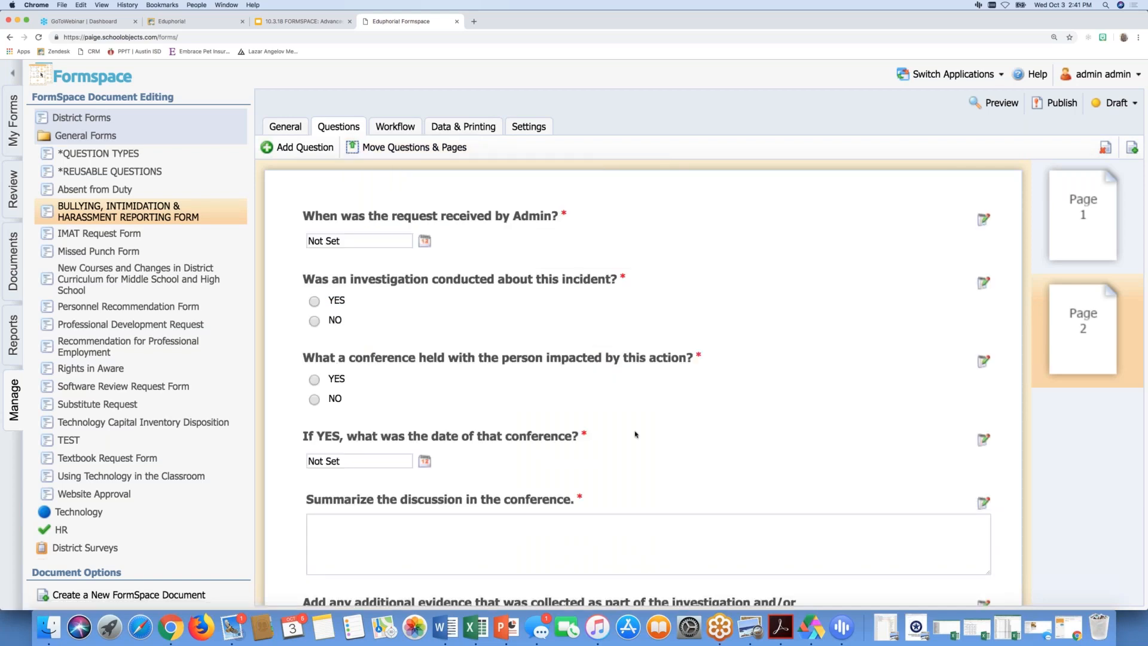
- Edit the administrator instruction at the end of page 1, replacing "below" with "on PAGE 2"
{"action": "scroll", "coordinate": [692, 421], "scroll_direction": "down", "scroll_amount": 4}
{"action": "scroll", "coordinate": [693, 421], "scroll_direction": "up", "scroll_amount": 4}
{"action": "left_click", "coordinate": [1079, 228]}
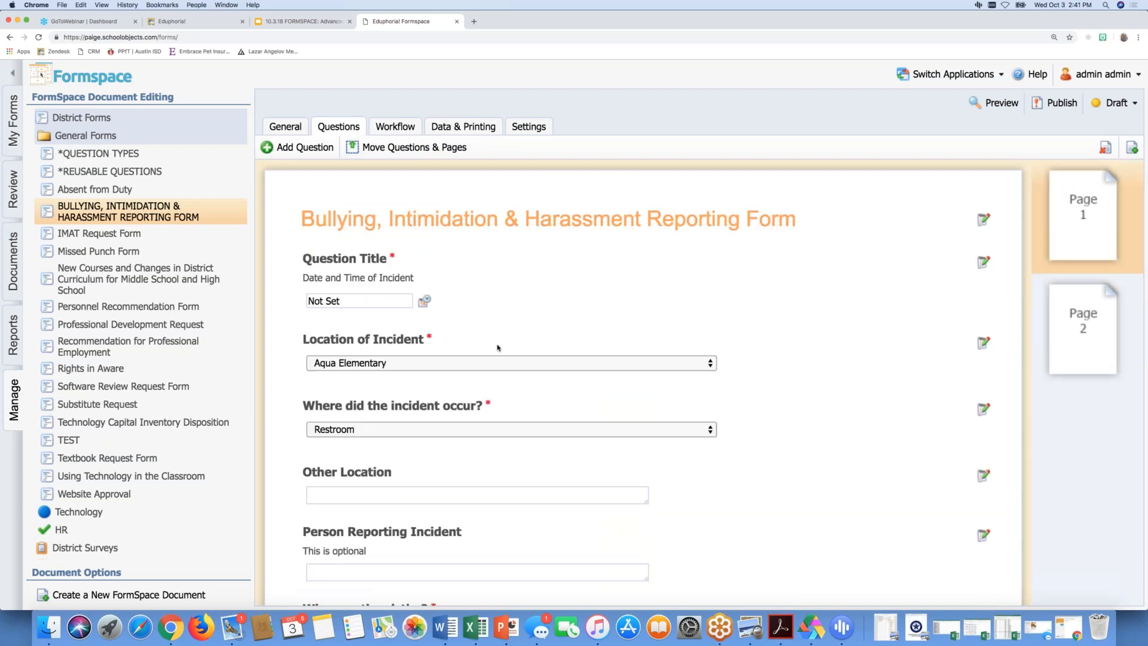
{"action": "scroll", "coordinate": [497, 347], "scroll_direction": "down", "scroll_amount": 10}
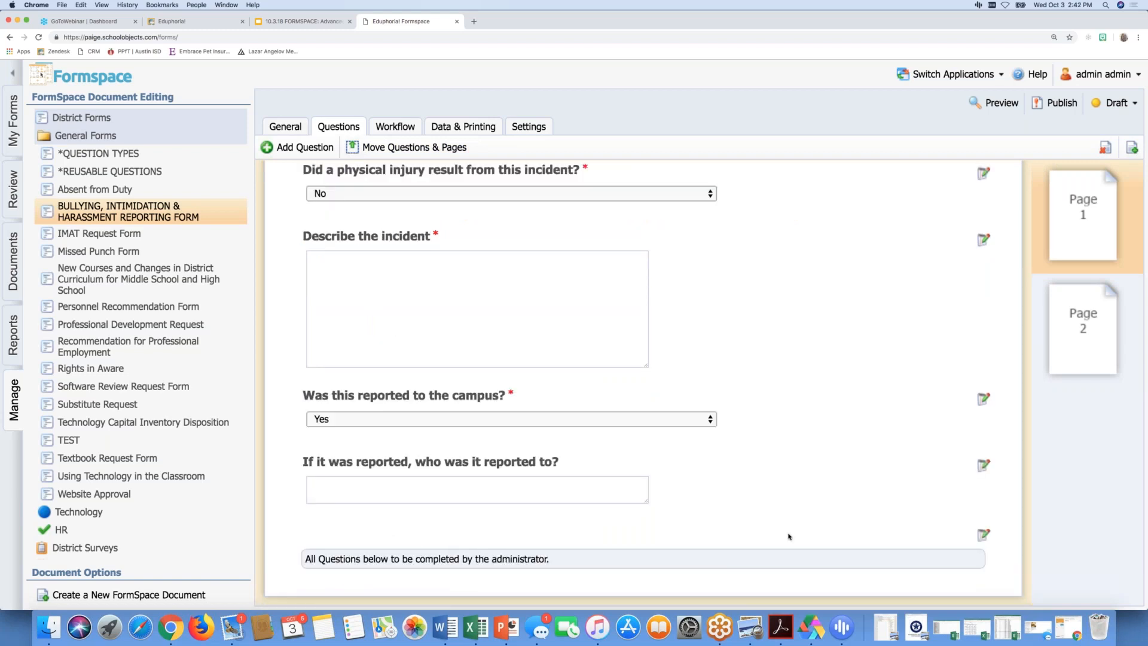
{"action": "left_click", "coordinate": [983, 534]}
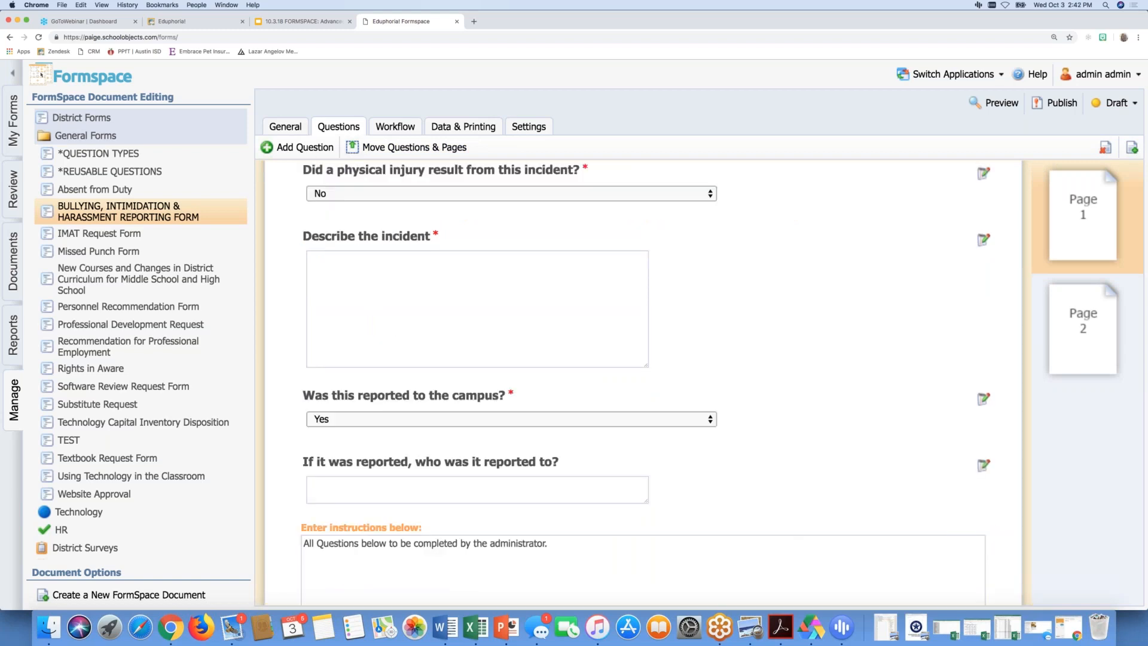
{"action": "left_click", "coordinate": [377, 544]}
{"action": "double_click", "coordinate": [377, 543]}
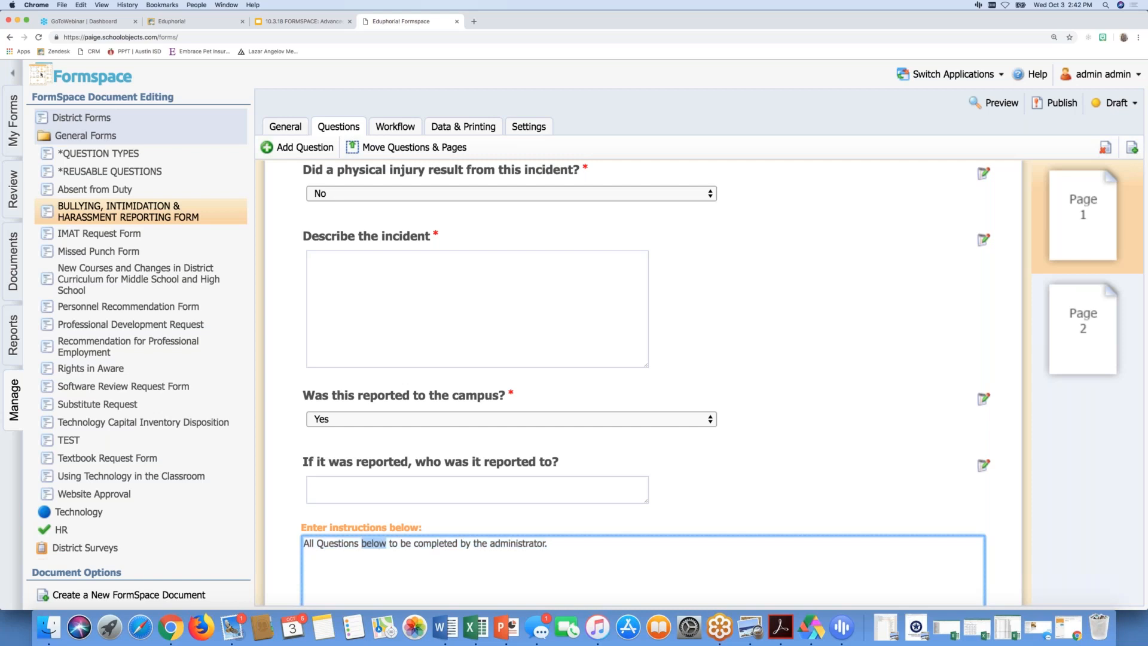
{"action": "type", "text": "on PAGE @"}
{"action": "key", "text": "BackSpace"}
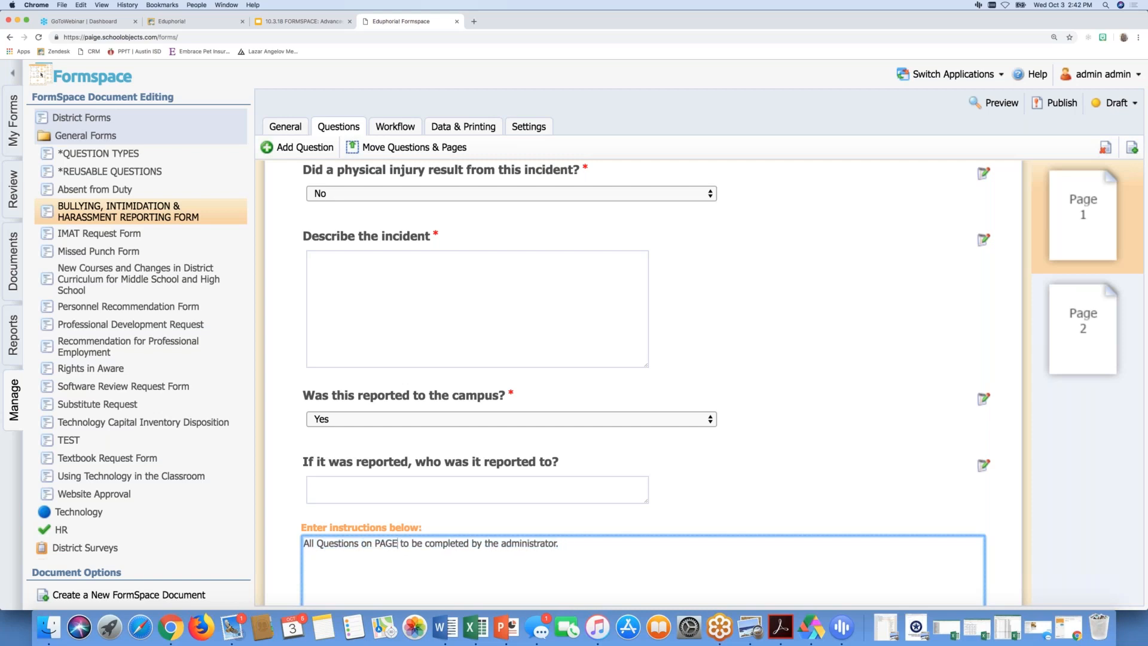
{"action": "type", "text": "2"}
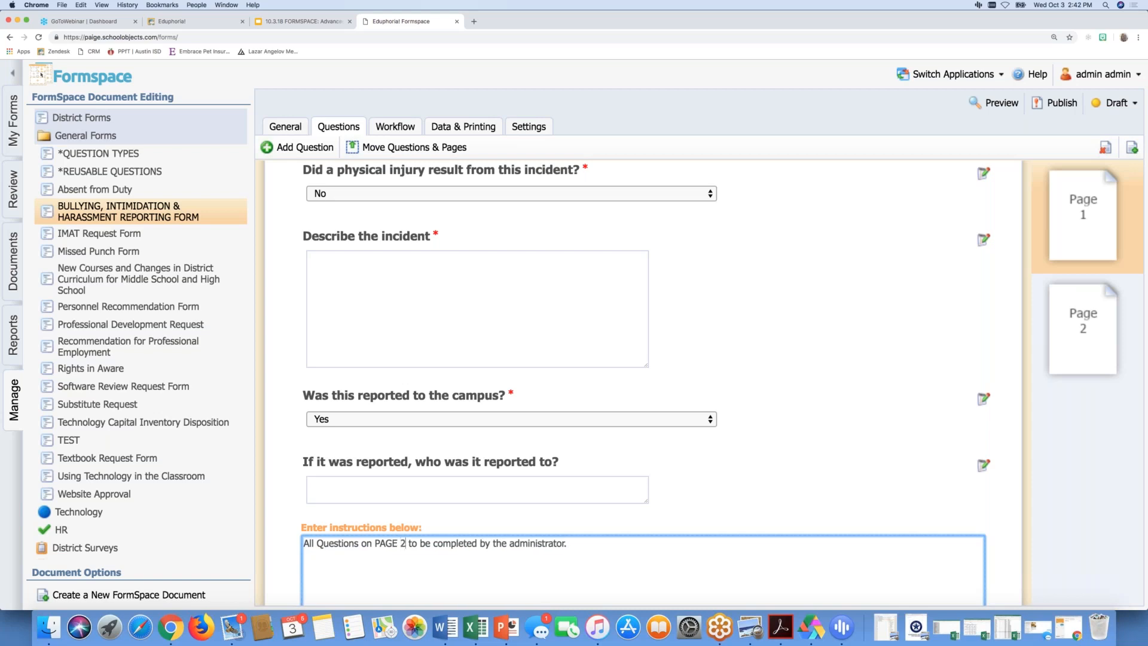
- Change "Questions" to lowercase "questions" in the administrator instruction and finish editing it
{"action": "left_click", "coordinate": [322, 545]}
{"action": "key", "text": "BackSpace"}
{"action": "type", "text": "q"}
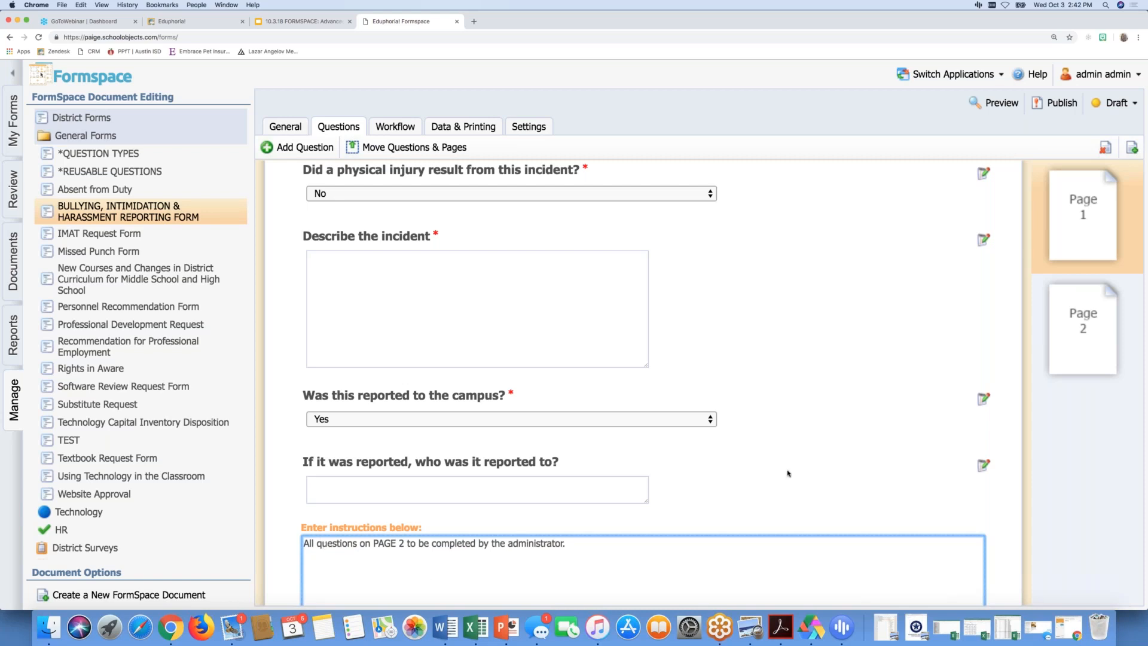
{"action": "scroll", "coordinate": [788, 473], "scroll_direction": "down", "scroll_amount": 3}
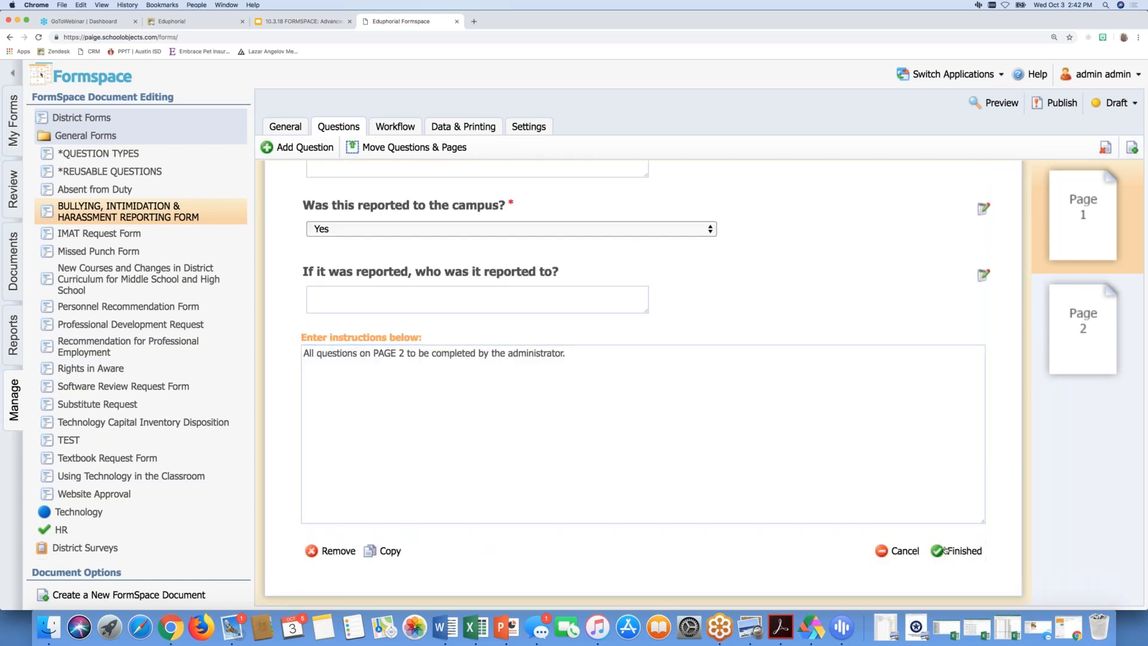
{"action": "left_click", "coordinate": [951, 547]}
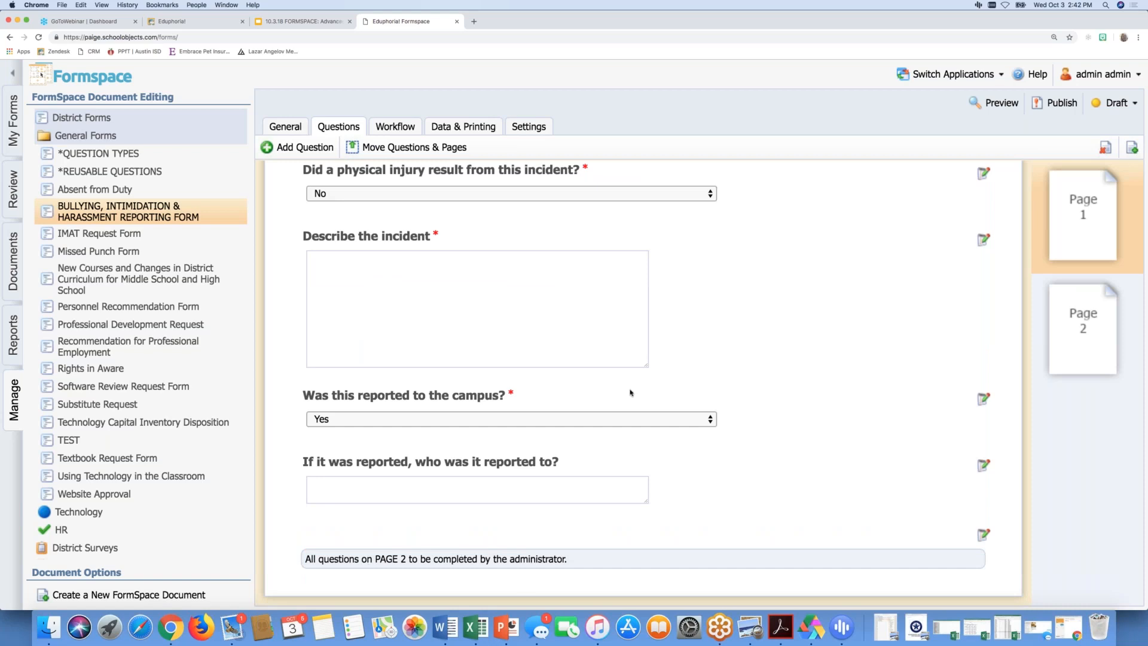
- Look over the requestor questions on page 1 and the administrator questions on page 2
{"action": "scroll", "coordinate": [630, 393], "scroll_direction": "up", "scroll_amount": 1}
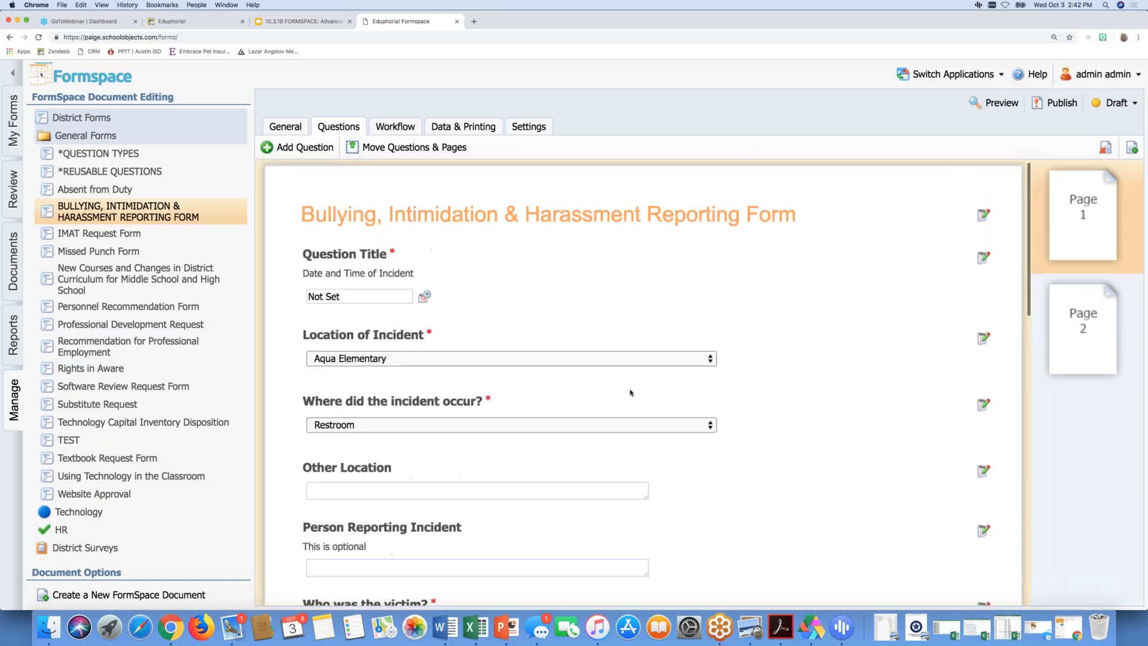
{"action": "scroll", "coordinate": [917, 364], "scroll_direction": "down", "scroll_amount": 10}
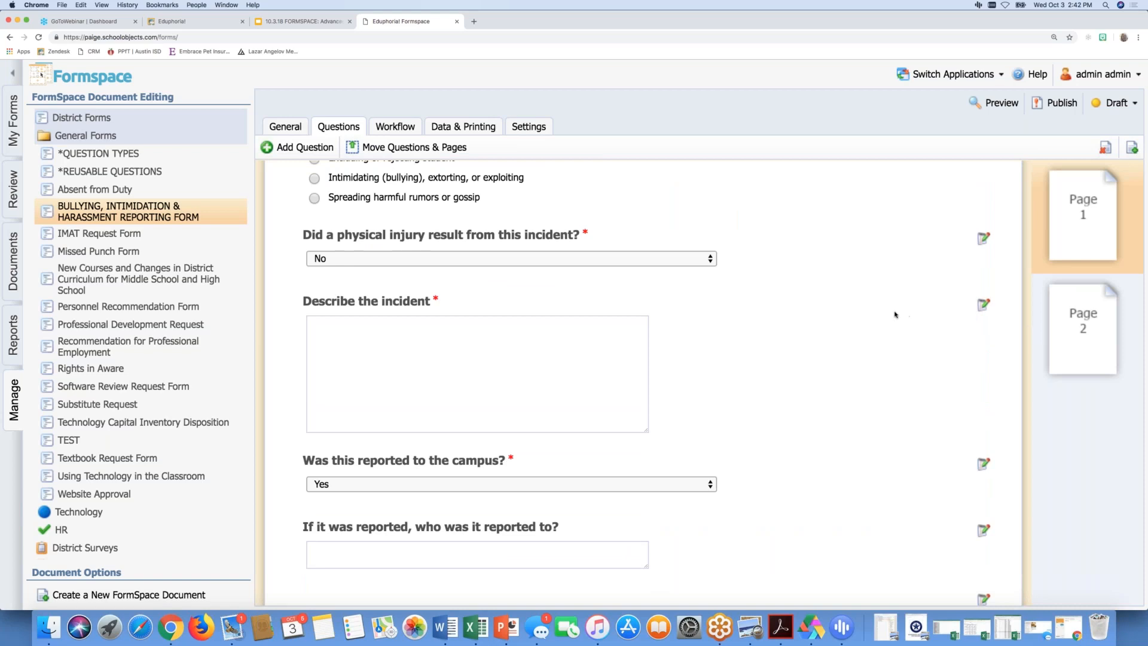
{"action": "scroll", "coordinate": [895, 314], "scroll_direction": "down", "scroll_amount": 2}
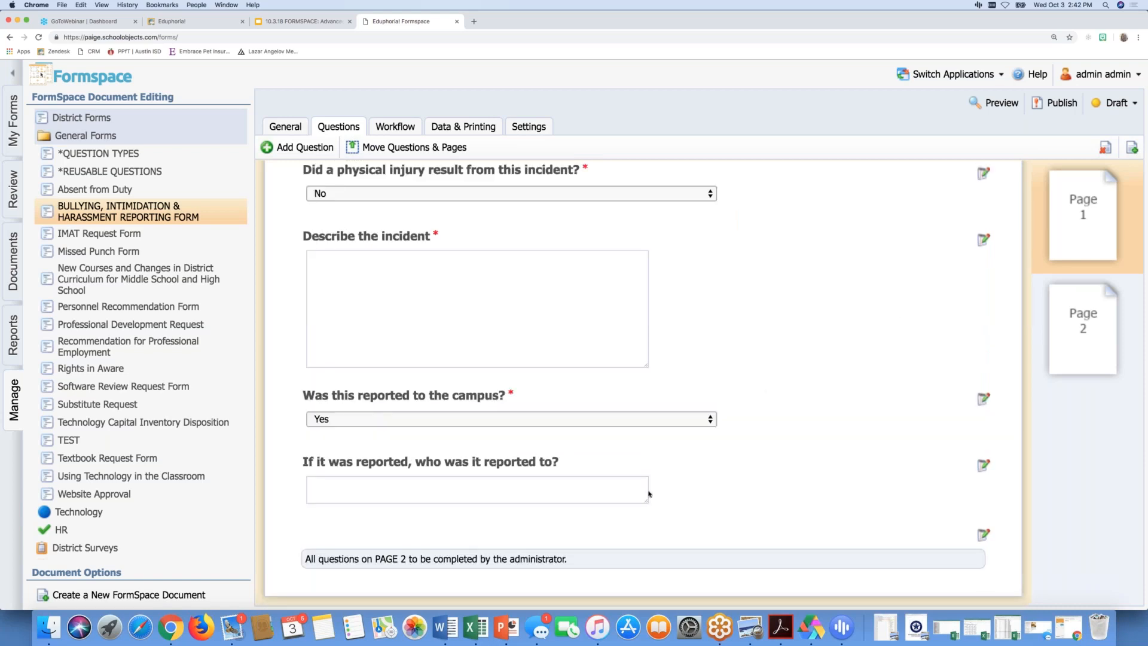
{"action": "left_click", "coordinate": [1088, 321]}
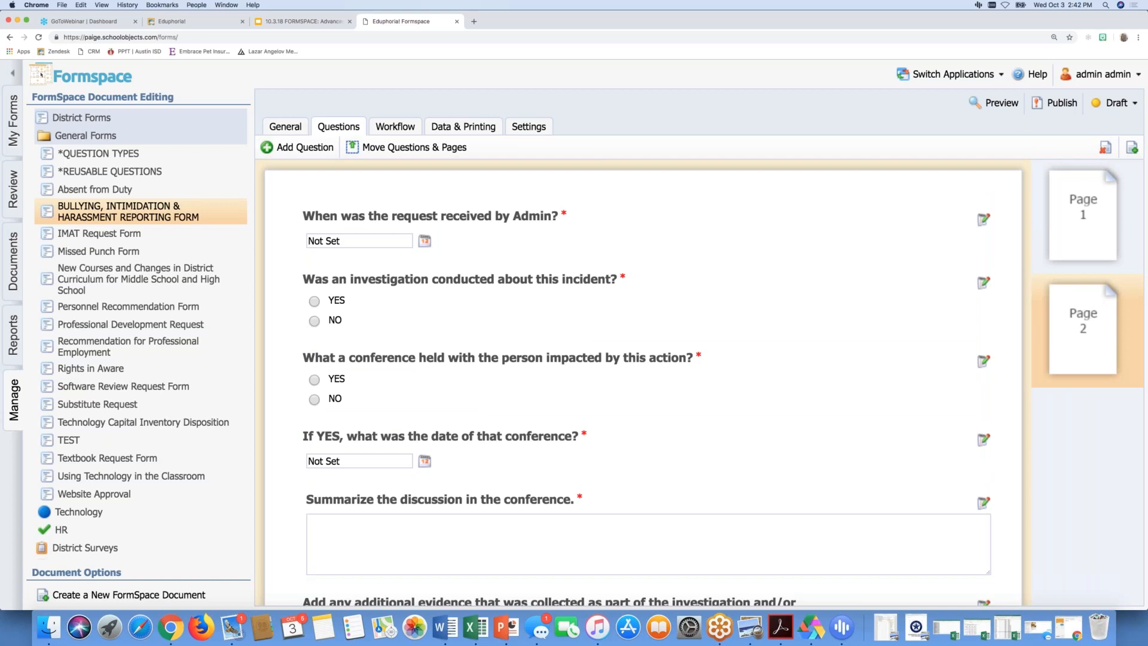
{"action": "scroll", "coordinate": [583, 529], "scroll_direction": "down", "scroll_amount": 5}
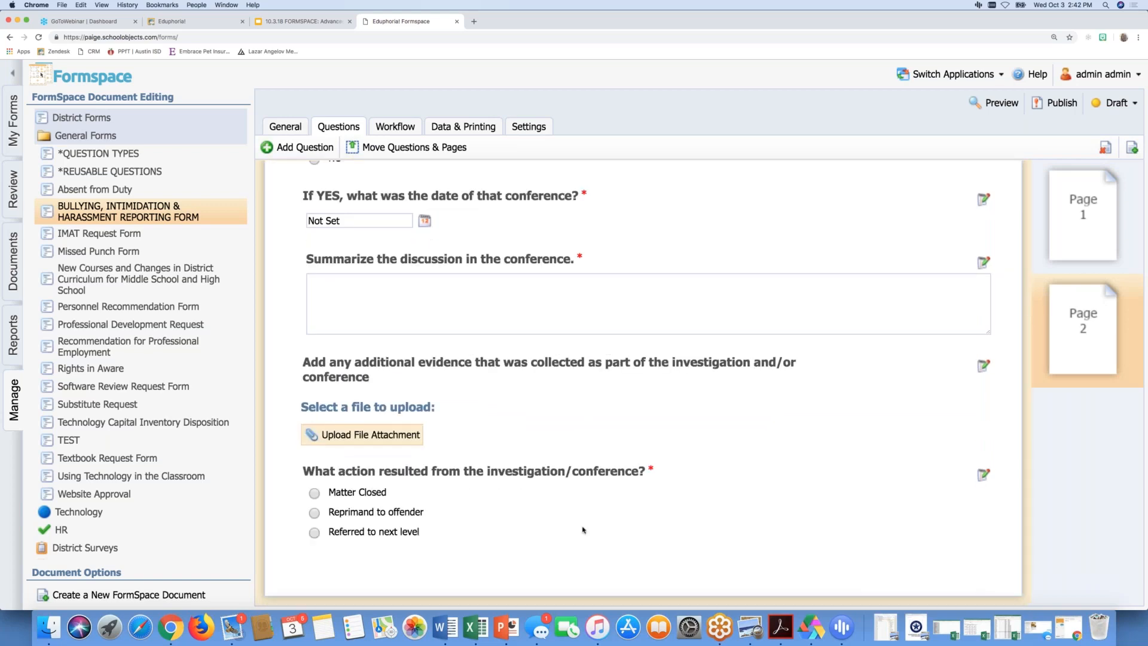
{"action": "scroll", "coordinate": [657, 455], "scroll_direction": "up", "scroll_amount": 5}
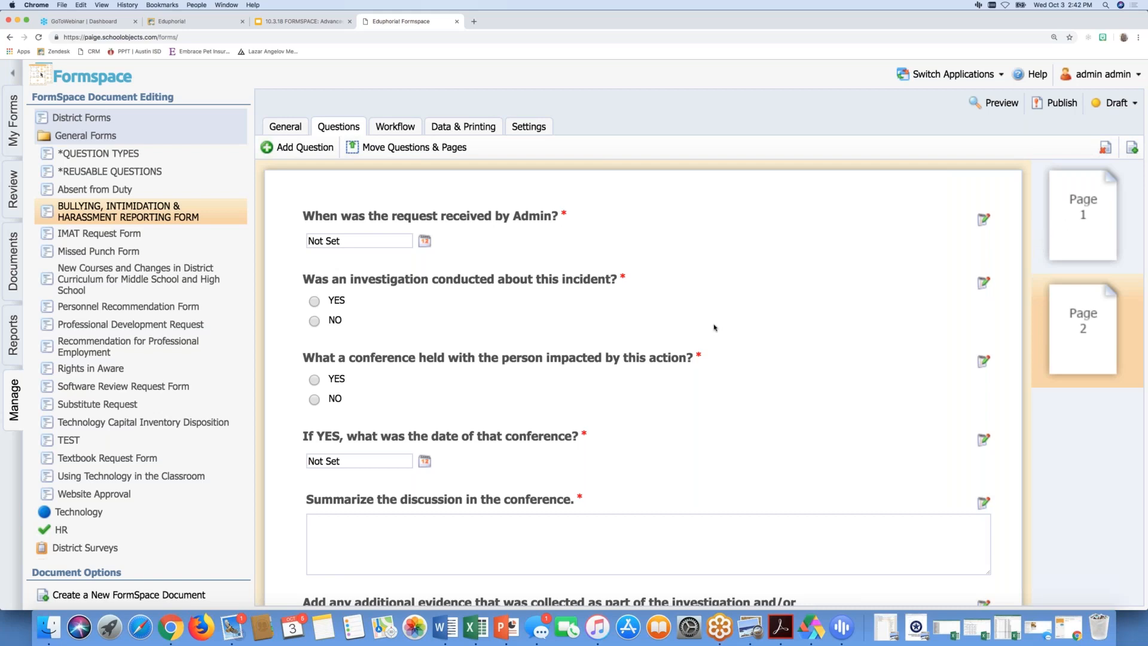
{"action": "scroll", "coordinate": [714, 327], "scroll_direction": "down", "scroll_amount": 4}
{"action": "scroll", "coordinate": [714, 327], "scroll_direction": "up", "scroll_amount": 4}
{"action": "scroll", "coordinate": [643, 383], "scroll_direction": "down", "scroll_amount": 4}
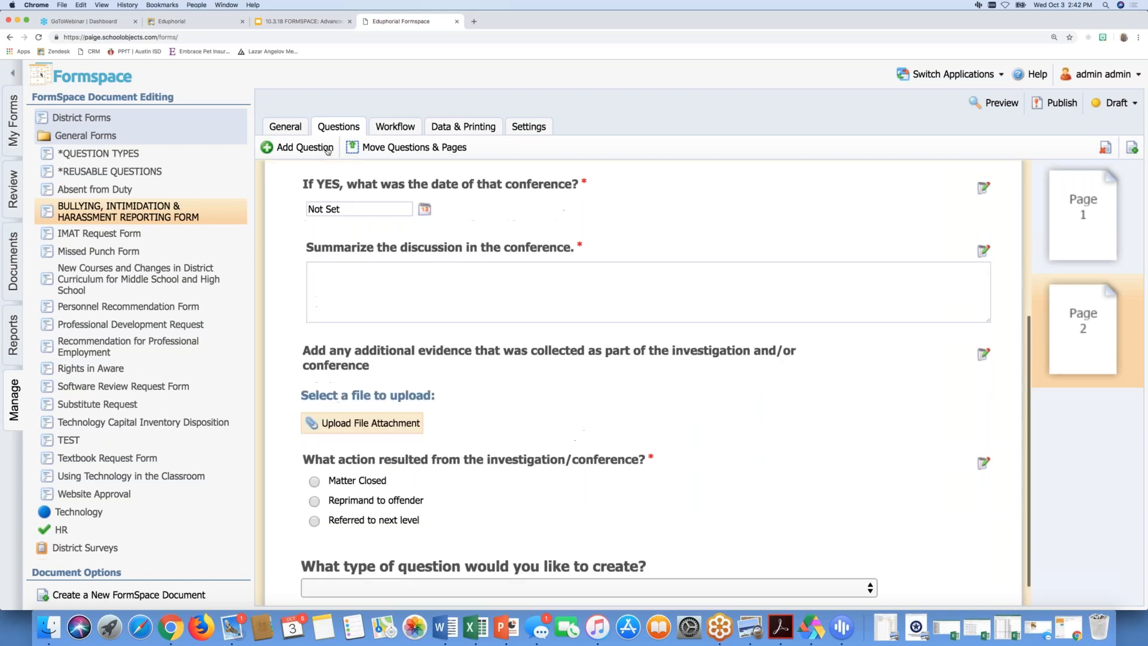
- Add an instruction block reading "Section 3: To be completed by..." at the end of page 2
{"action": "scroll", "coordinate": [386, 564], "scroll_direction": "down", "scroll_amount": 1}
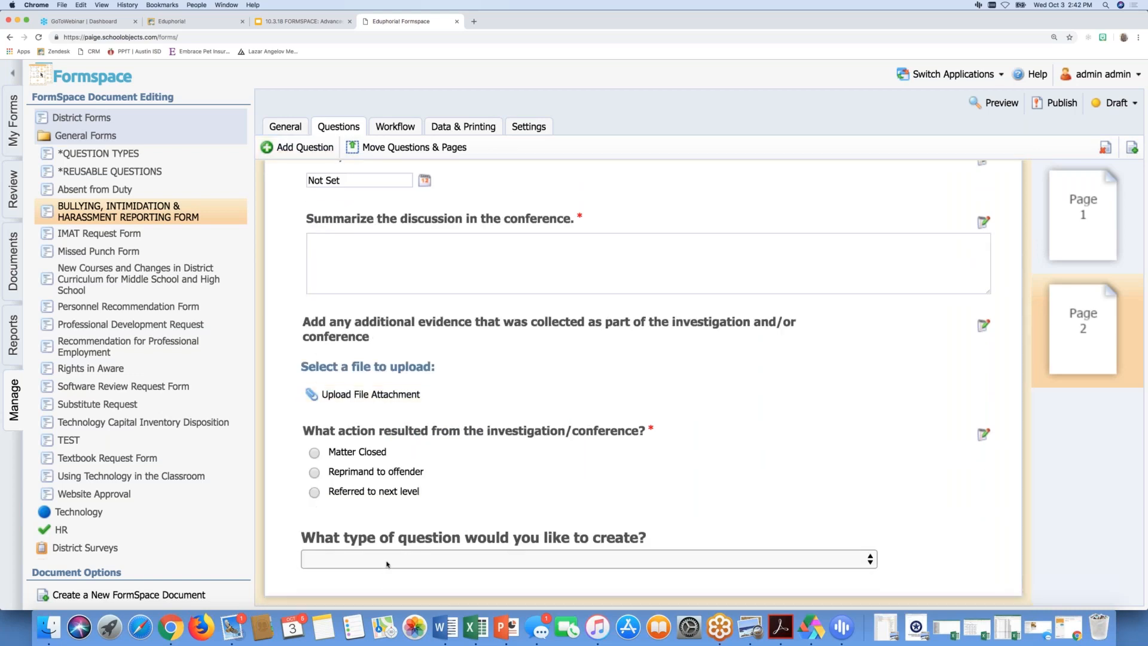
{"action": "left_click", "coordinate": [387, 562]}
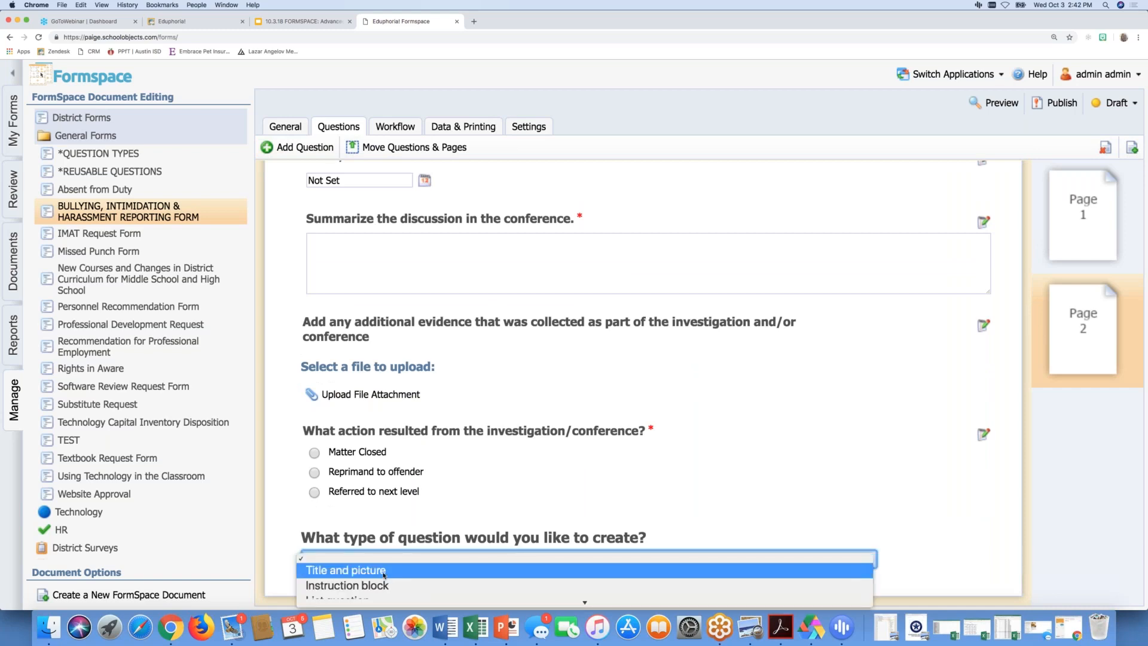
{"action": "left_click", "coordinate": [382, 585]}
{"action": "double_click", "coordinate": [351, 356]}
{"action": "type", "text": "SEction"}
{"action": "key", "text": "BackSpace"}
{"action": "key", "text": "BackSpace"}
{"action": "key", "text": "BackSpace"}
{"action": "key", "text": "BackSpace"}
{"action": "key", "text": "BackSpace"}
{"action": "key", "text": "BackSpace"}
{"action": "type", "text": "ect"}
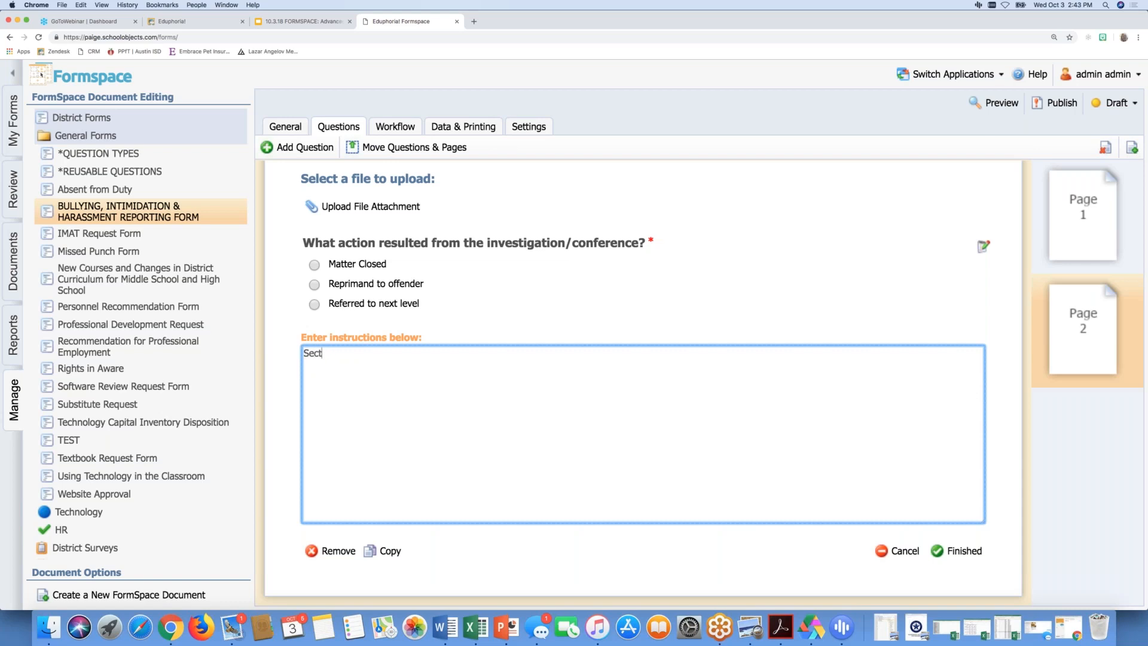
{"action": "type", "text": "ion 3:  To be  completed by..."}
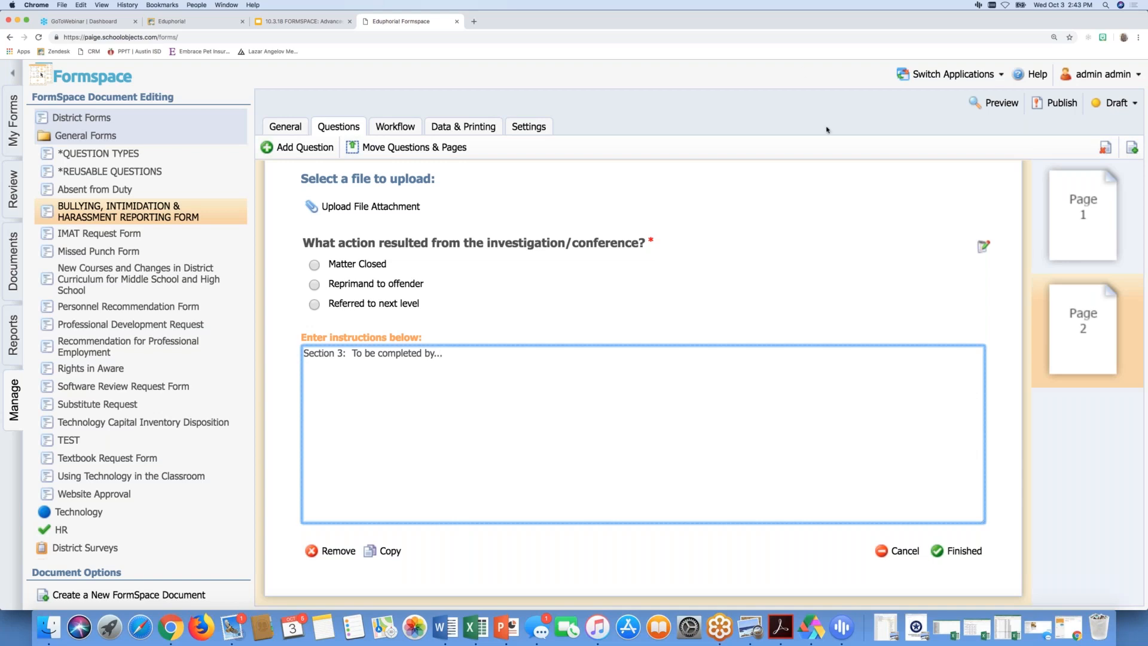
{"action": "left_click", "coordinate": [962, 551]}
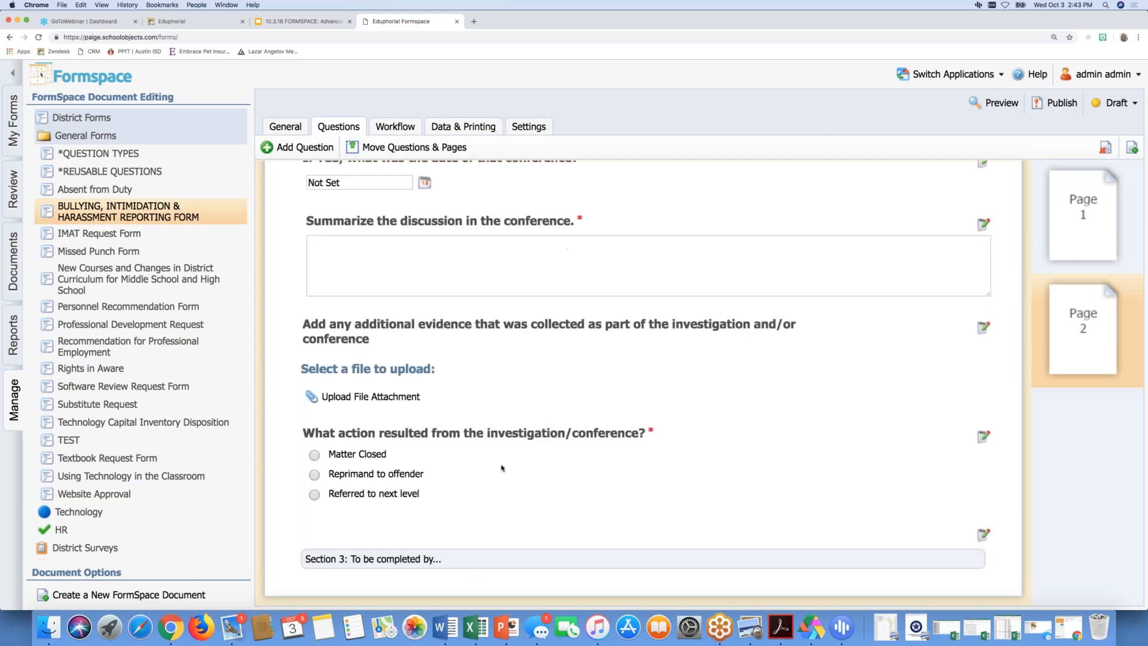
- Look over page 1 and the administrator questions on page 2, down to the Section 3 instruction block
{"action": "scroll", "coordinate": [501, 467], "scroll_direction": "up", "scroll_amount": 5}
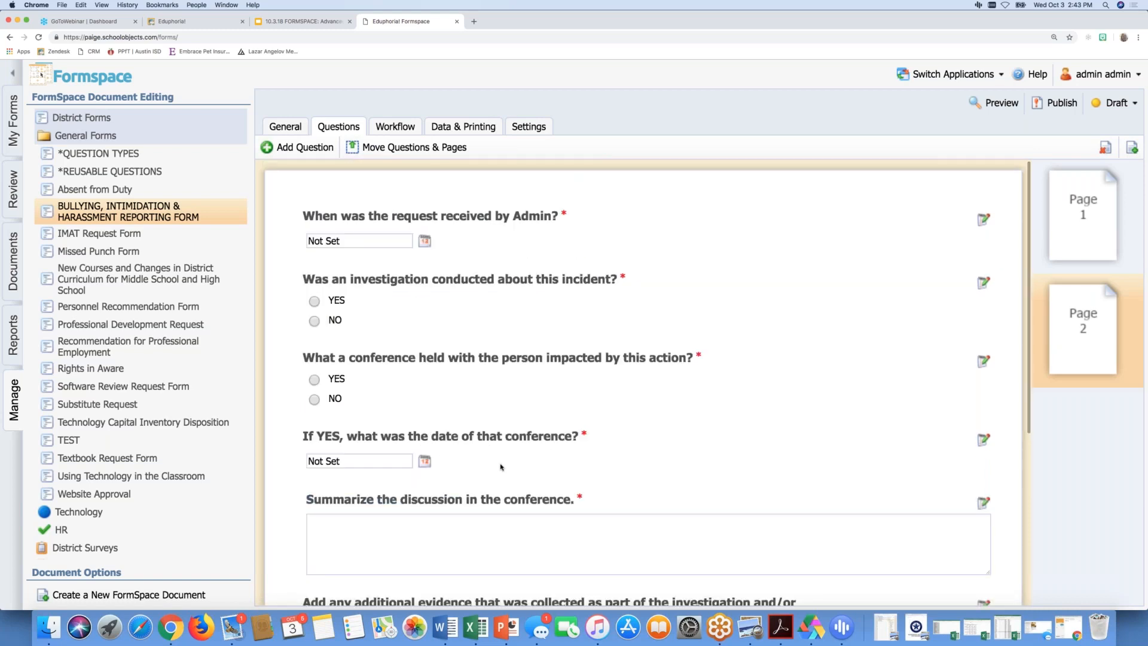
{"action": "scroll", "coordinate": [501, 467], "scroll_direction": "down", "scroll_amount": 5}
{"action": "left_click", "coordinate": [1066, 222]}
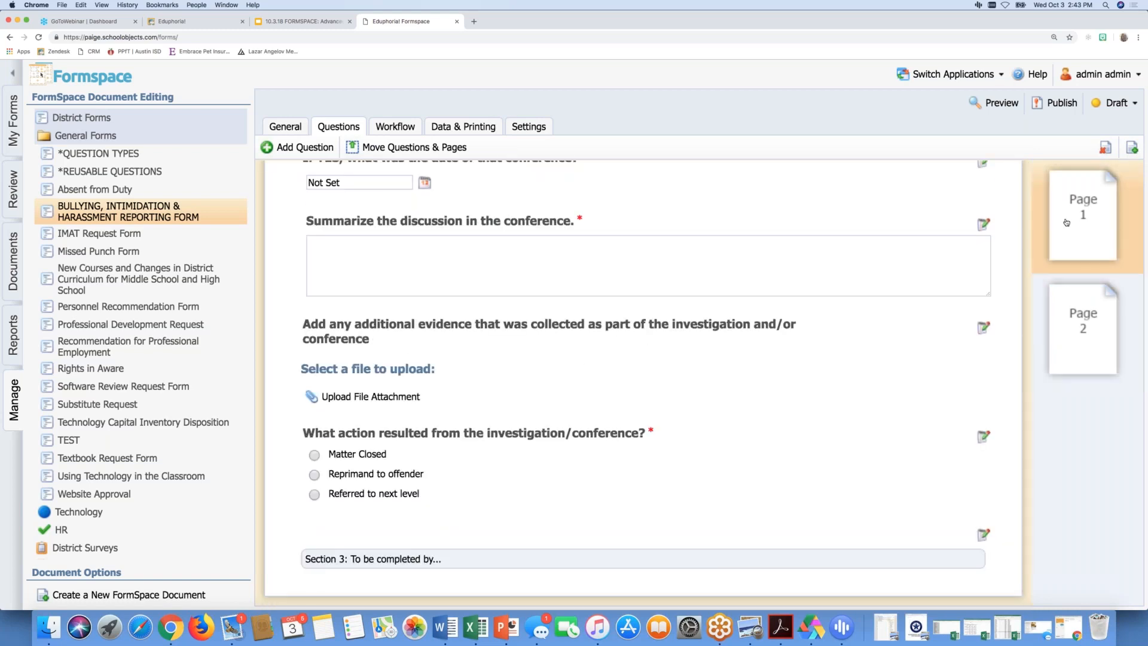
{"action": "left_click", "coordinate": [1070, 320]}
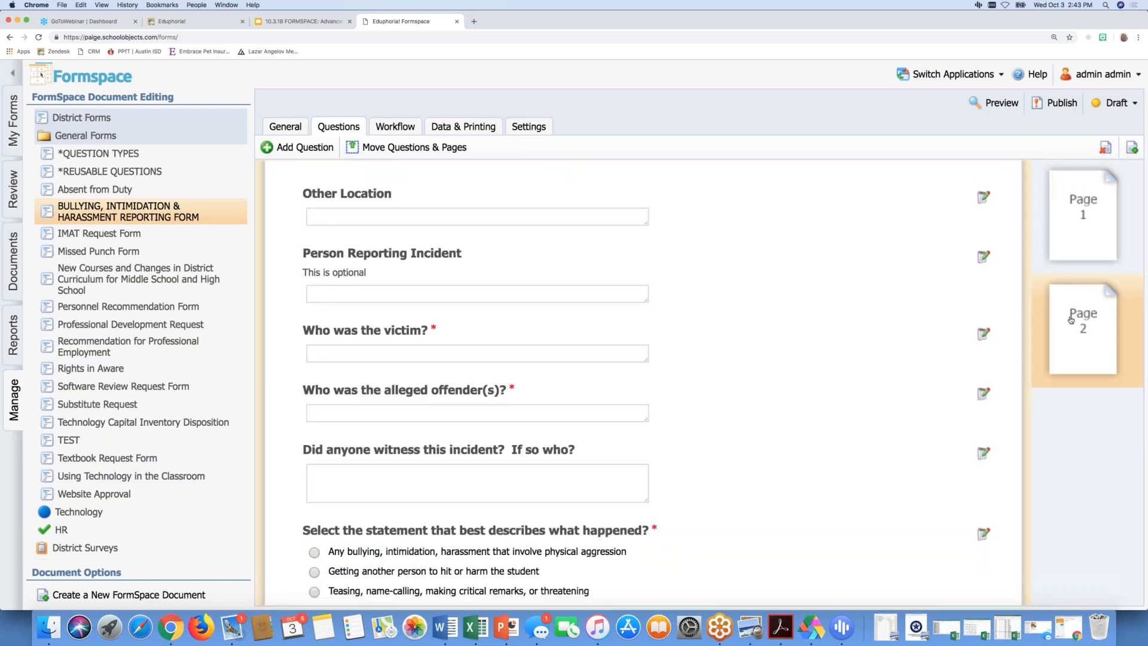
{"action": "scroll", "coordinate": [776, 379], "scroll_direction": "up", "scroll_amount": 2}
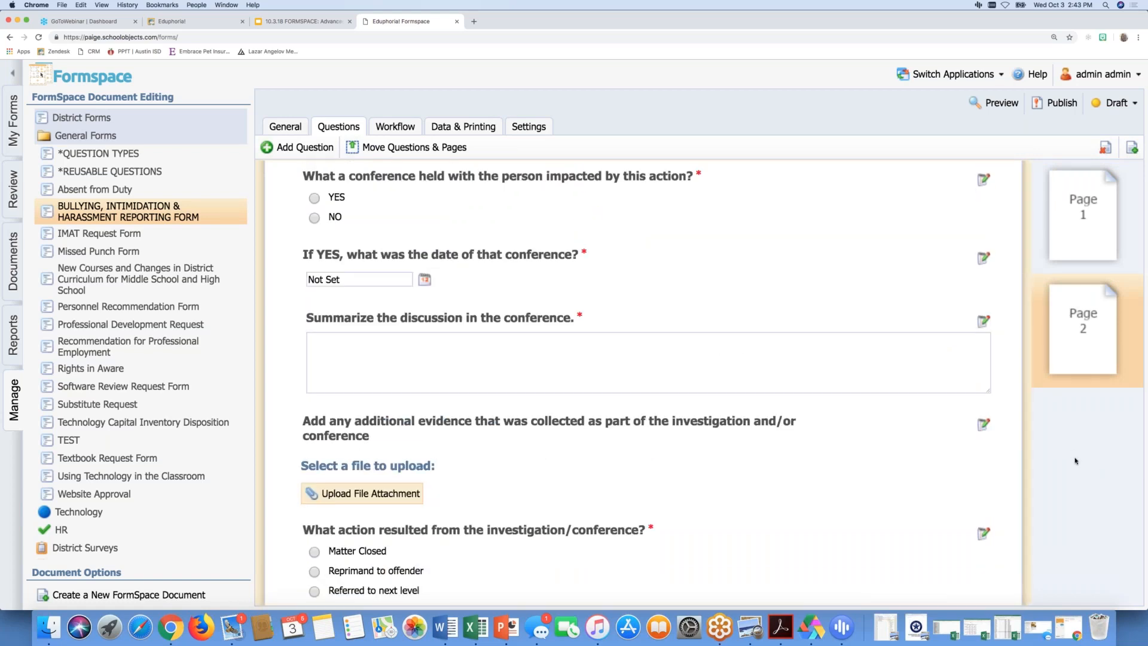
{"action": "scroll", "coordinate": [832, 447], "scroll_direction": "down", "scroll_amount": 2}
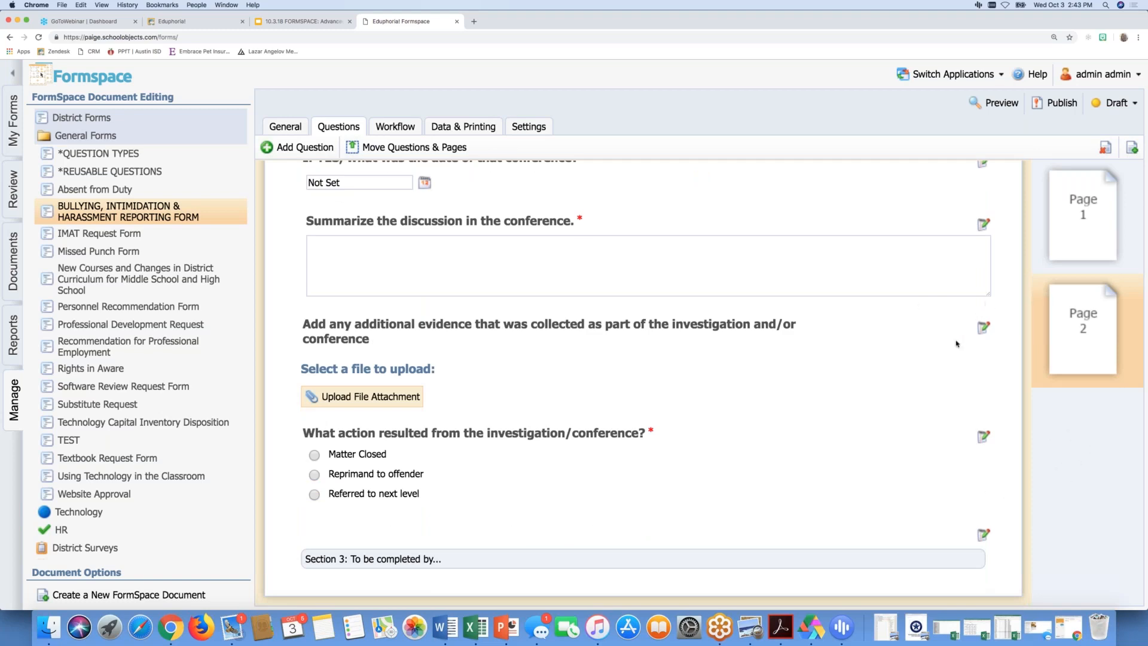
{"action": "scroll", "coordinate": [956, 343], "scroll_direction": "up", "scroll_amount": 5}
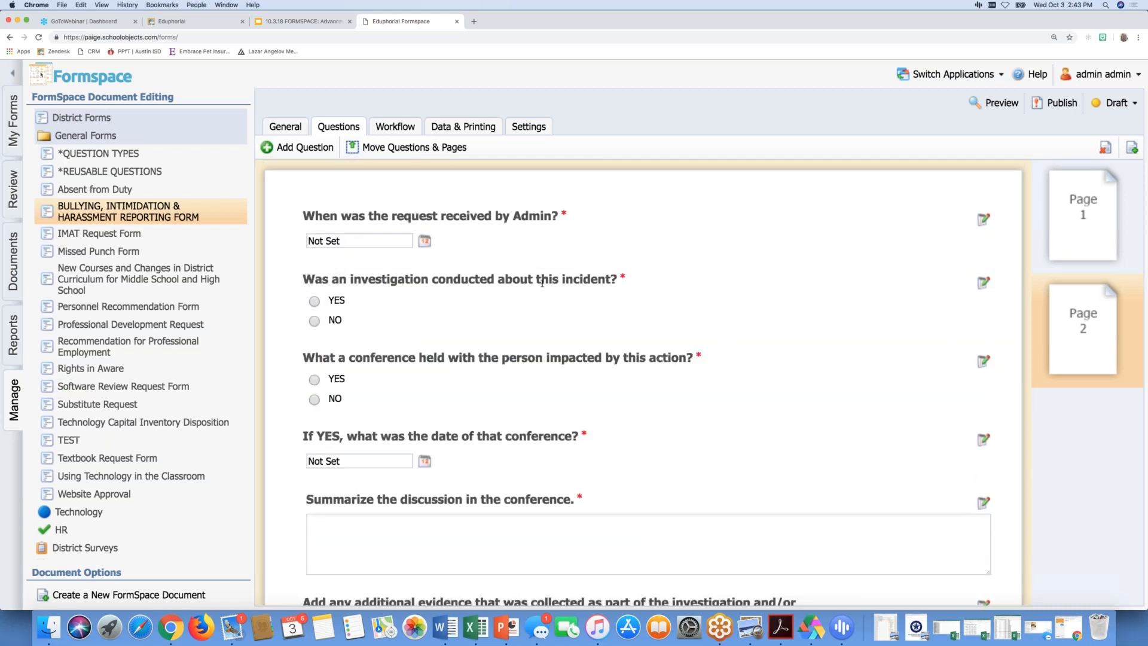
- Examine the approver and section settings of the approval step in the Default workflow, and close the workflow editor
{"action": "left_click", "coordinate": [396, 127]}
{"action": "double_click", "coordinate": [297, 240]}
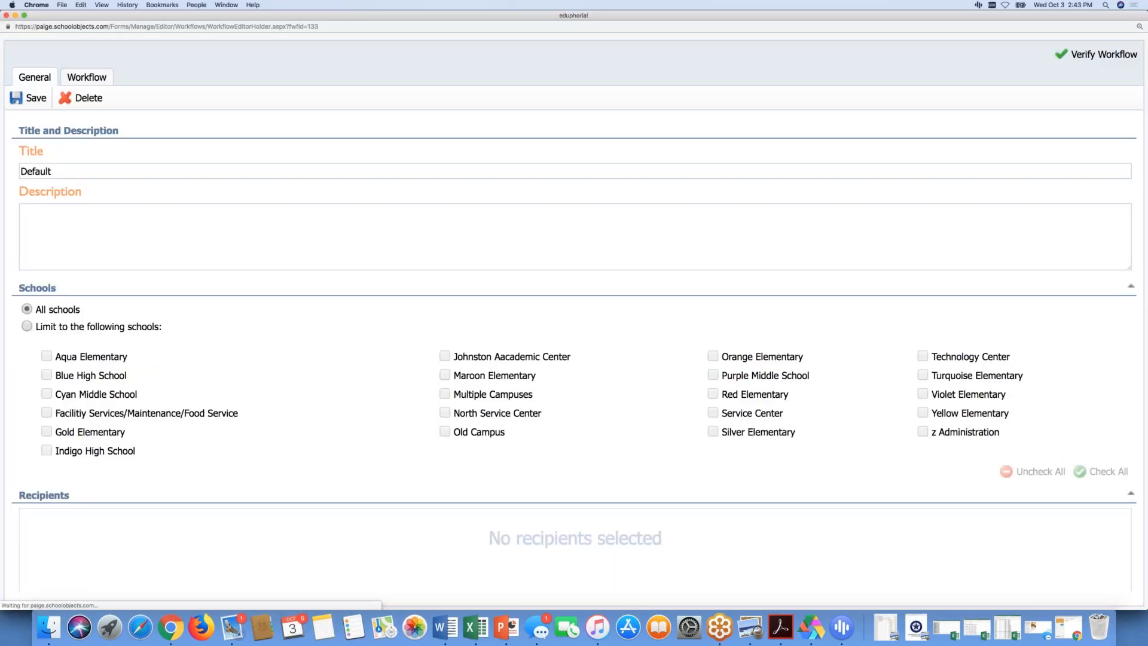
{"action": "left_click", "coordinate": [97, 82]}
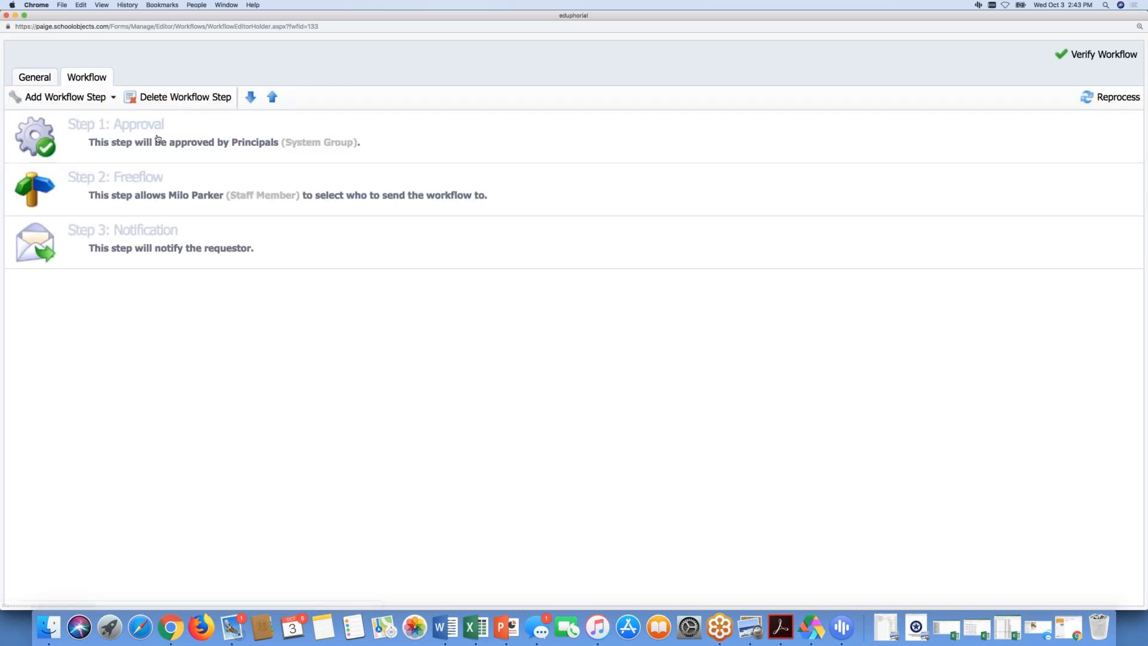
{"action": "left_click", "coordinate": [157, 138]}
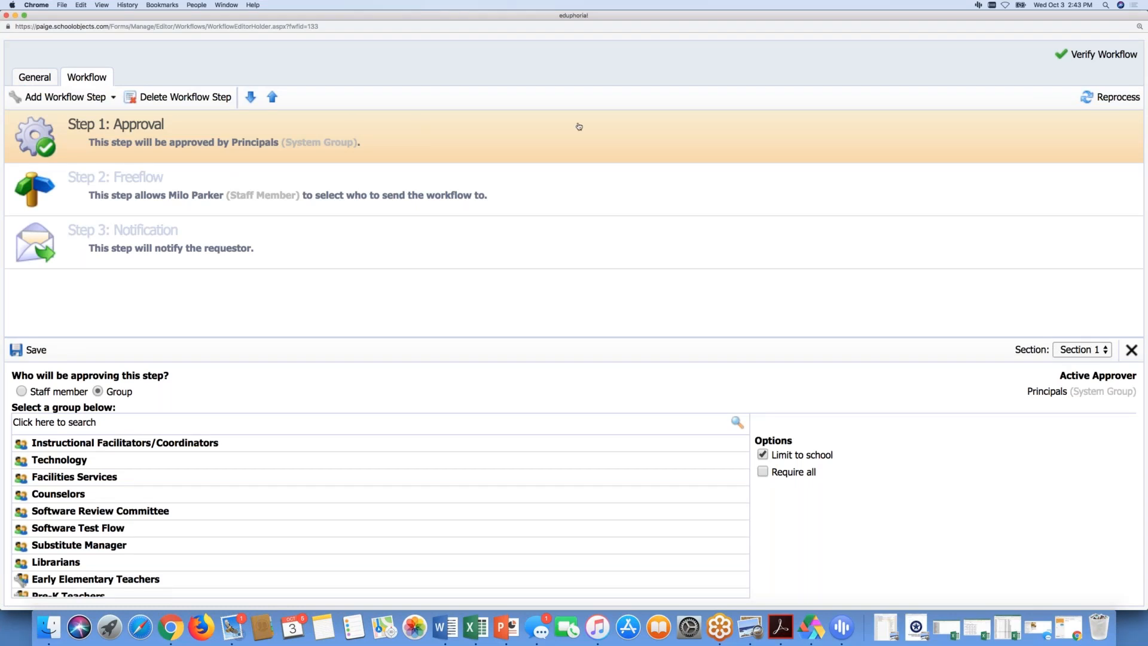
{"action": "left_click", "coordinate": [7, 16]}
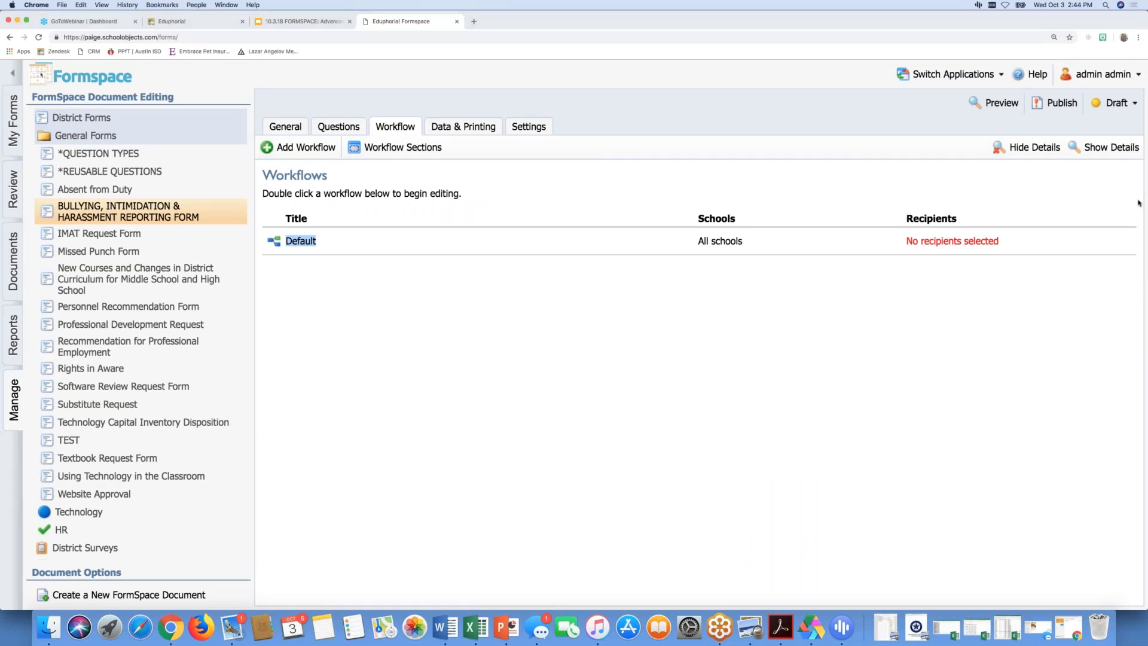
{"action": "left_click", "coordinate": [1070, 328]}
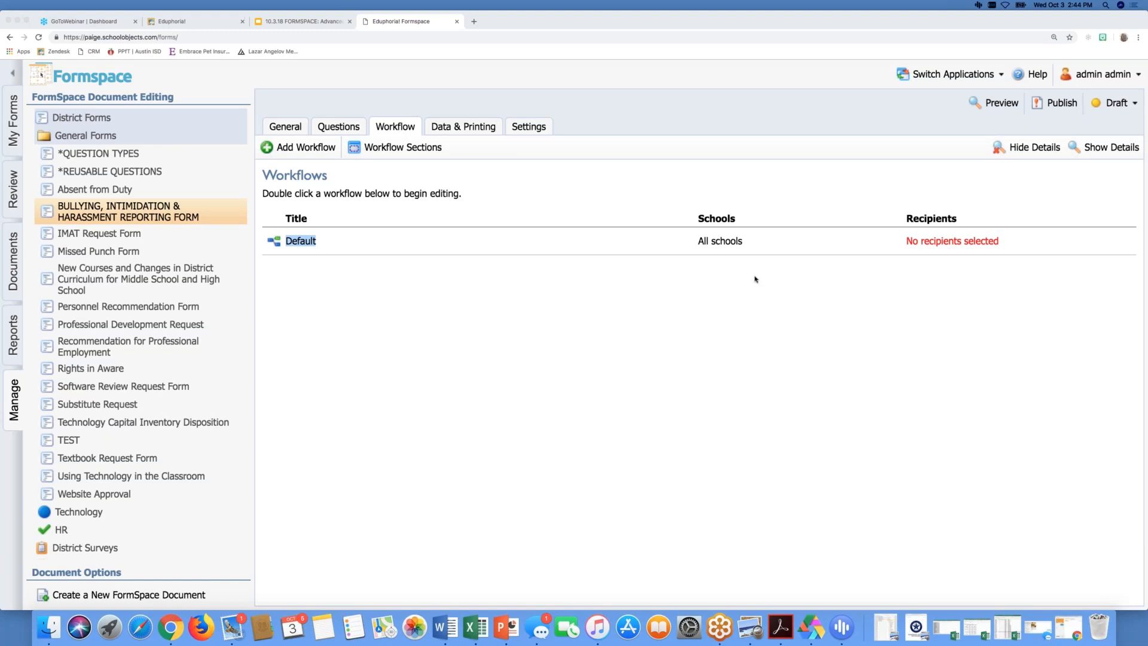
- In the workflow sections, assign the "Section 3: To be completed by..." instruction to Section 2
{"action": "left_click", "coordinate": [422, 147]}
{"action": "left_click", "coordinate": [423, 147]}
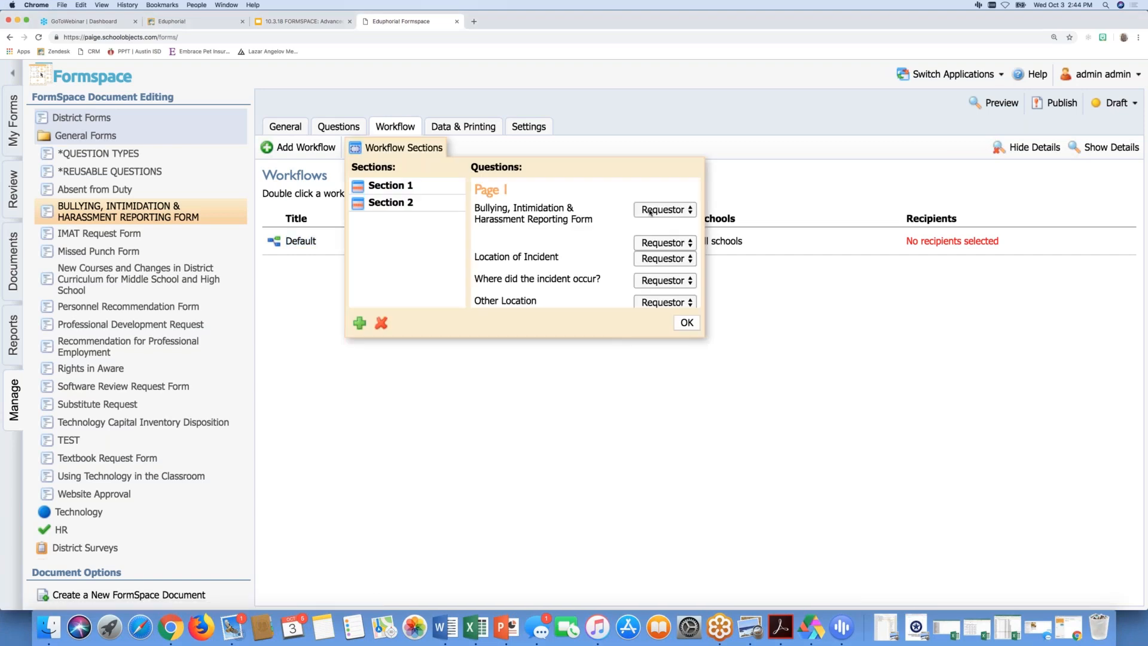
{"action": "scroll", "coordinate": [658, 272], "scroll_direction": "down", "scroll_amount": 10}
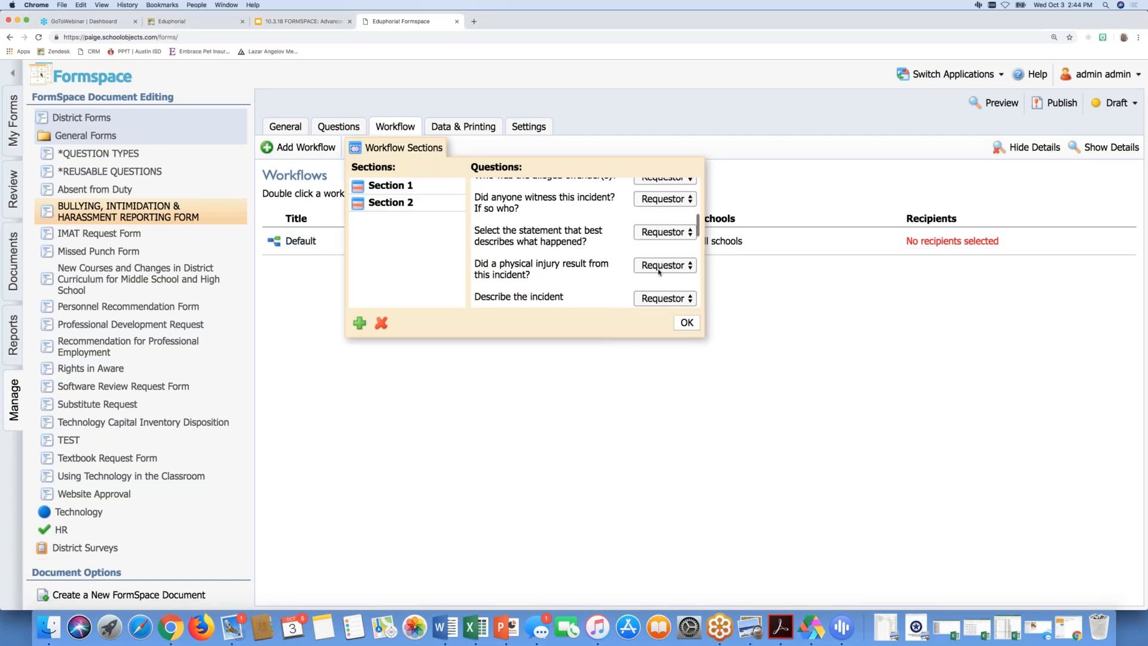
{"action": "scroll", "coordinate": [659, 272], "scroll_direction": "down", "scroll_amount": 2}
{"action": "scroll", "coordinate": [659, 272], "scroll_direction": "up", "scroll_amount": 3}
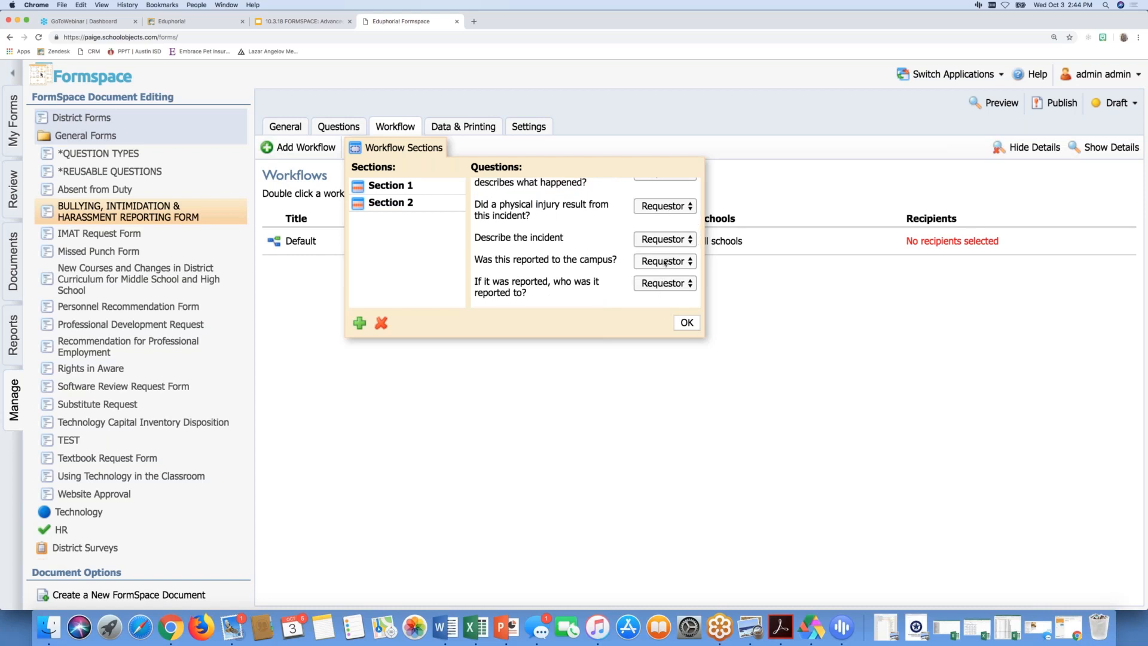
{"action": "scroll", "coordinate": [661, 254], "scroll_direction": "down", "scroll_amount": 3}
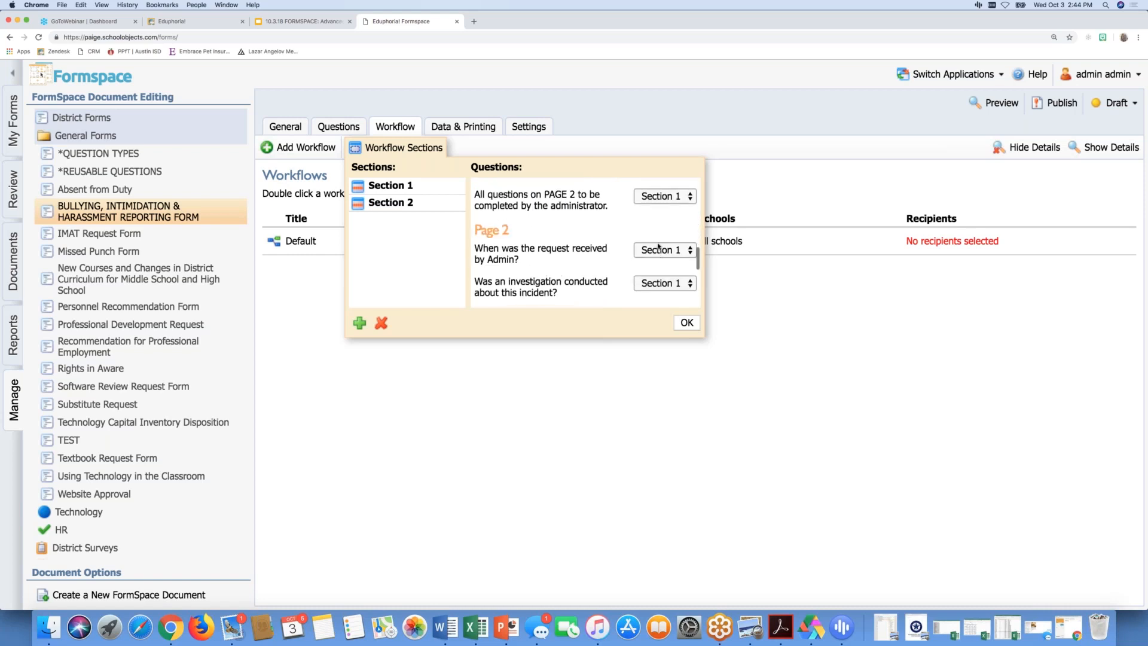
{"action": "scroll", "coordinate": [656, 276], "scroll_direction": "down", "scroll_amount": 5}
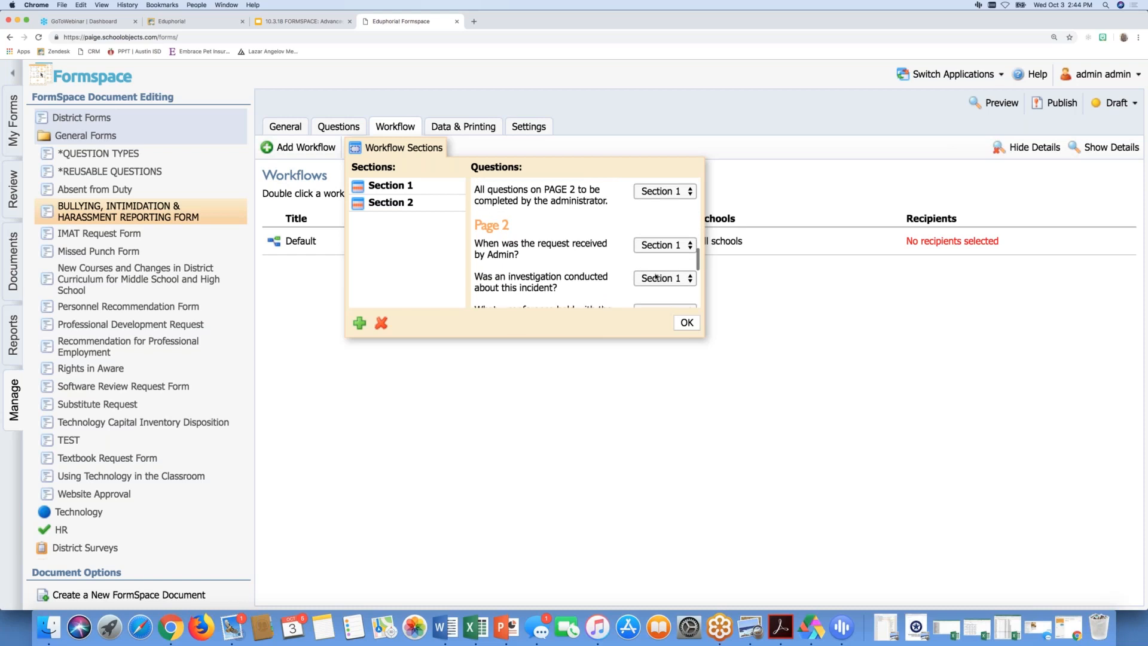
{"action": "scroll", "coordinate": [656, 277], "scroll_direction": "up", "scroll_amount": 1}
{"action": "scroll", "coordinate": [656, 276], "scroll_direction": "down", "scroll_amount": 1}
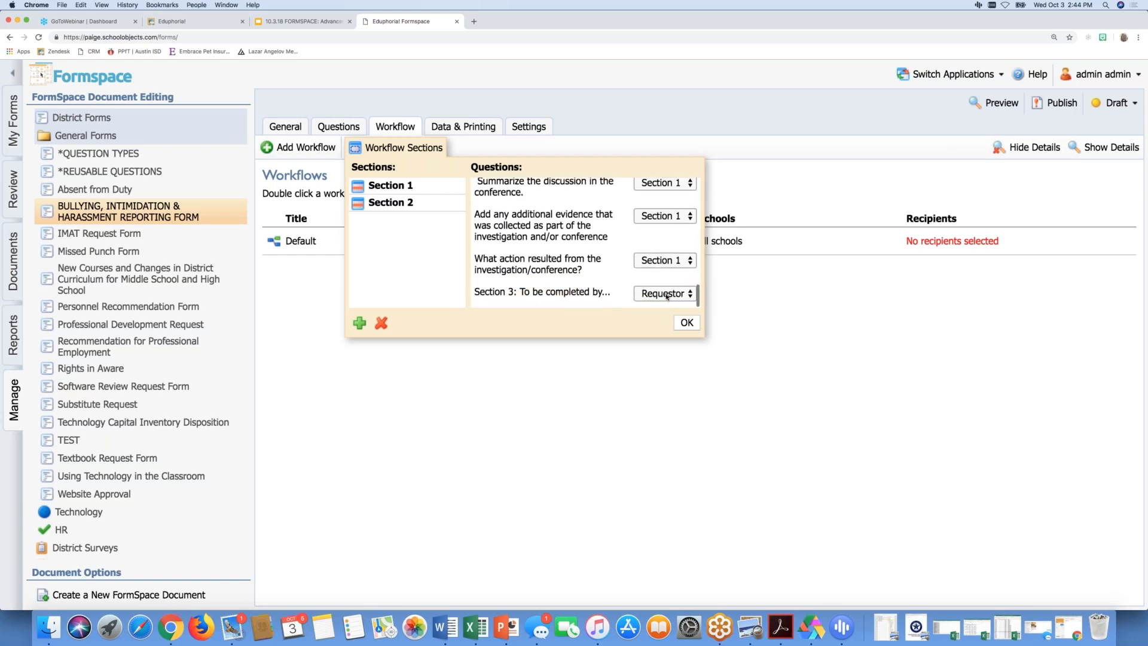
{"action": "left_click", "coordinate": [667, 295]}
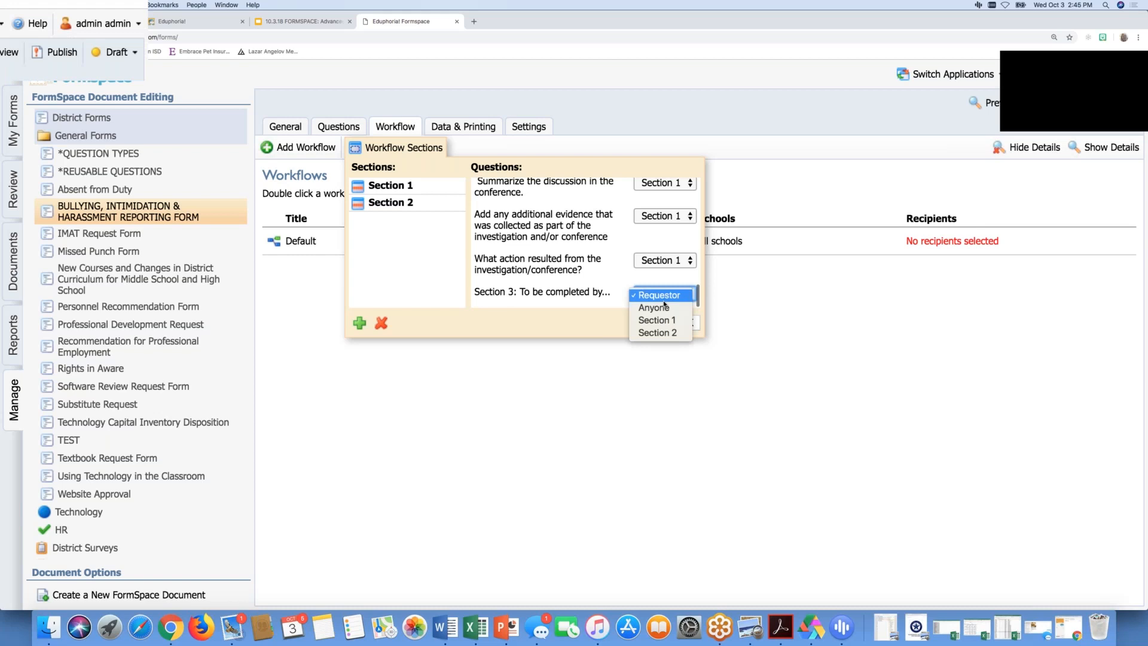
{"action": "left_click", "coordinate": [661, 330]}
- Check the section assignments of the page 1 and page 2 questions and confirm the workflow sections
{"action": "scroll", "coordinate": [662, 259], "scroll_direction": "up", "scroll_amount": 7}
{"action": "scroll", "coordinate": [662, 260], "scroll_direction": "up", "scroll_amount": 8}
{"action": "scroll", "coordinate": [664, 259], "scroll_direction": "down", "scroll_amount": 10}
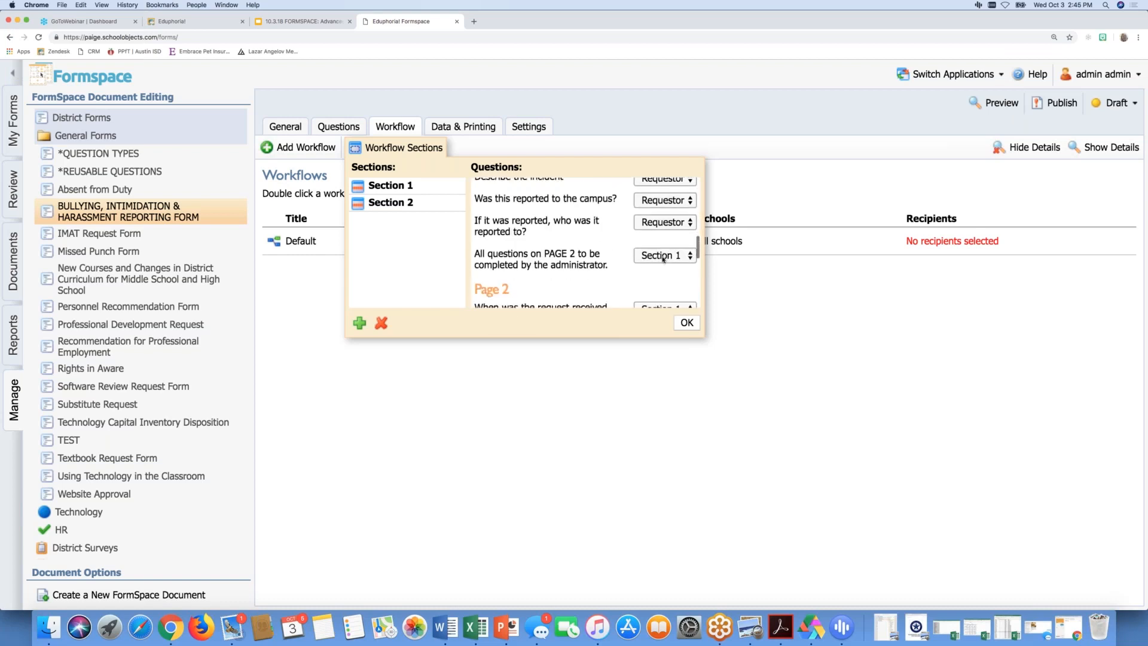
{"action": "scroll", "coordinate": [664, 259], "scroll_direction": "down", "scroll_amount": 2}
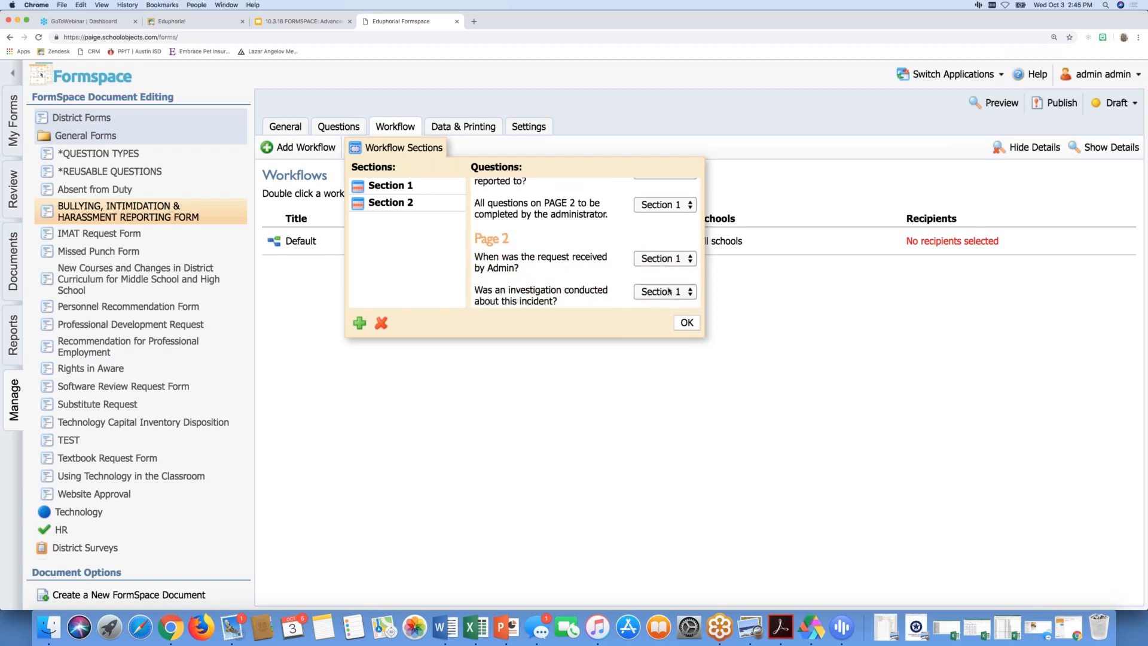
{"action": "scroll", "coordinate": [669, 291], "scroll_direction": "down", "scroll_amount": 2}
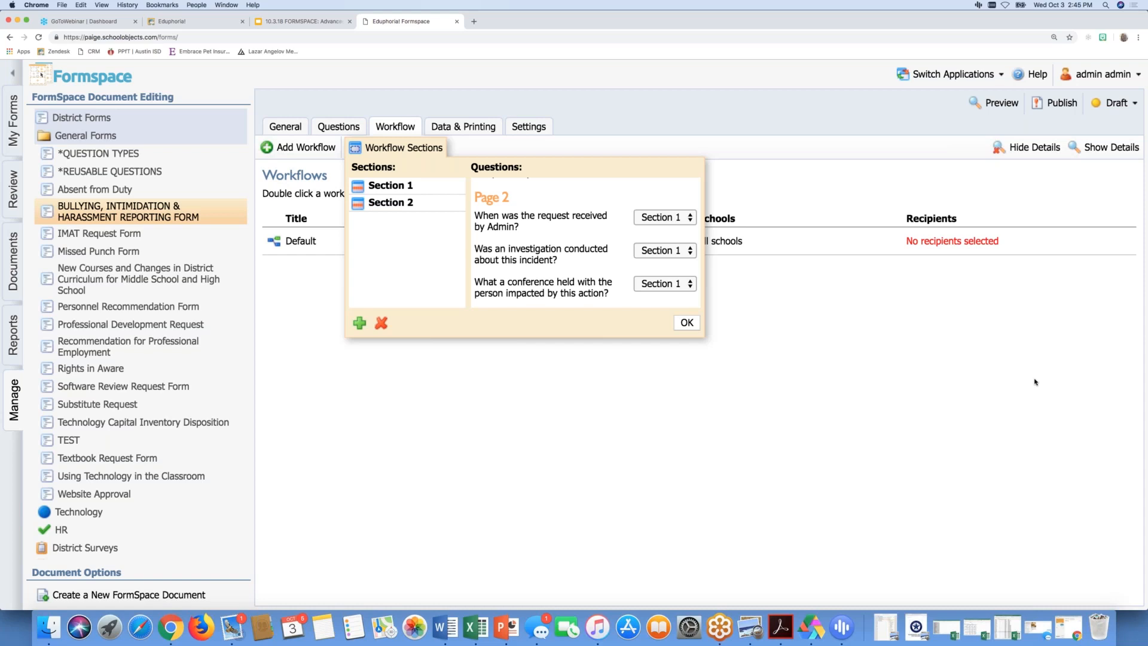
{"action": "key", "text": "ctrl+Right"}
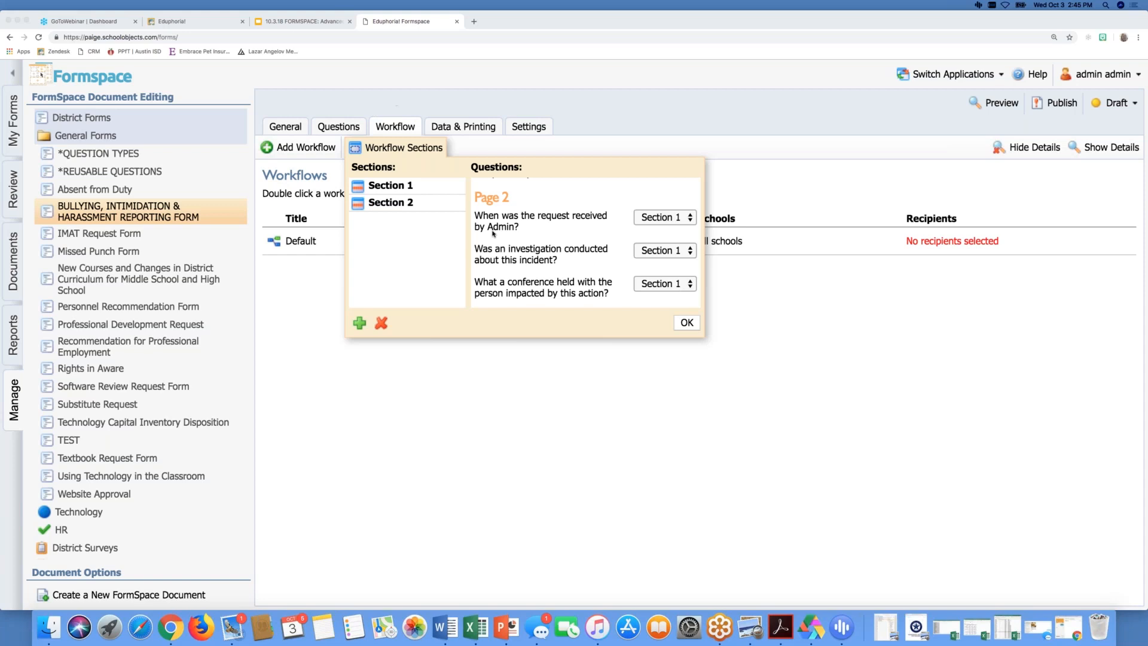
{"action": "left_click", "coordinate": [693, 326]}
{"action": "left_click", "coordinate": [693, 324]}
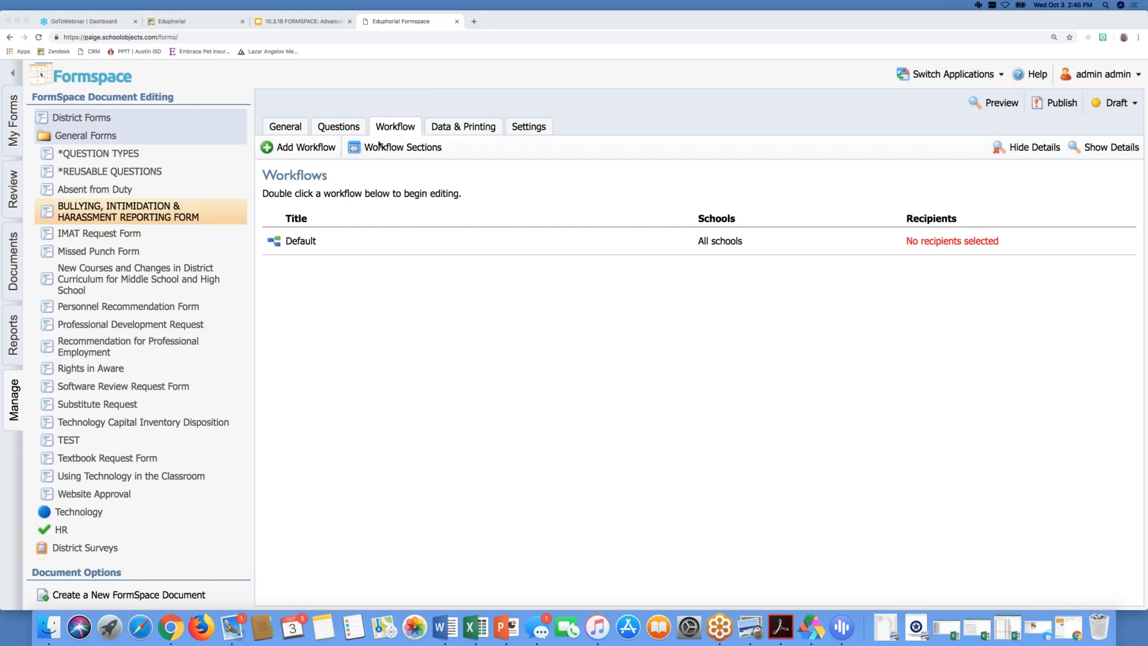
- Publish the Bullying, Intimidation & Harassment Reporting Form as active and open its settings
{"action": "left_click", "coordinate": [1046, 106]}
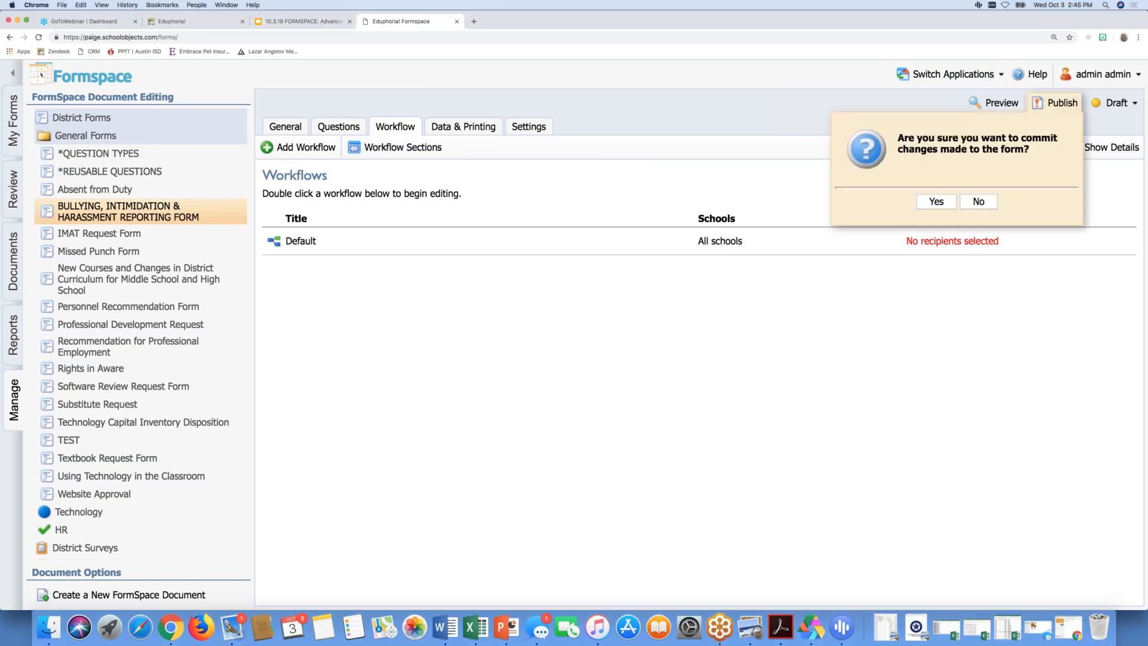
{"action": "left_click", "coordinate": [937, 201]}
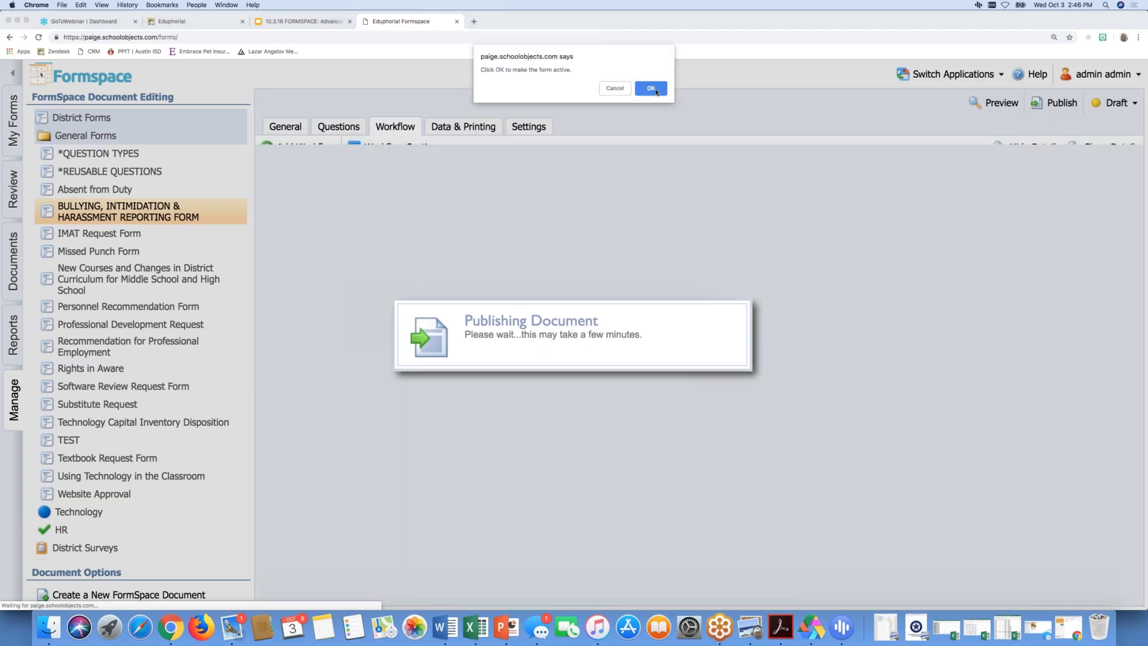
{"action": "left_click", "coordinate": [651, 89]}
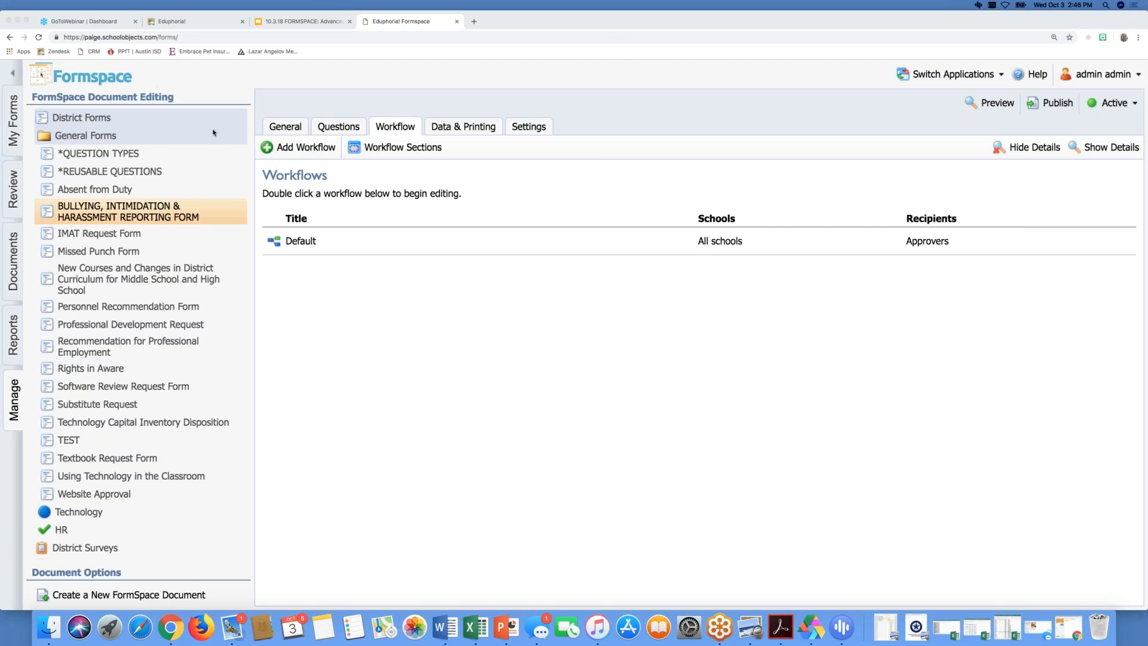
{"action": "left_click", "coordinate": [528, 129]}
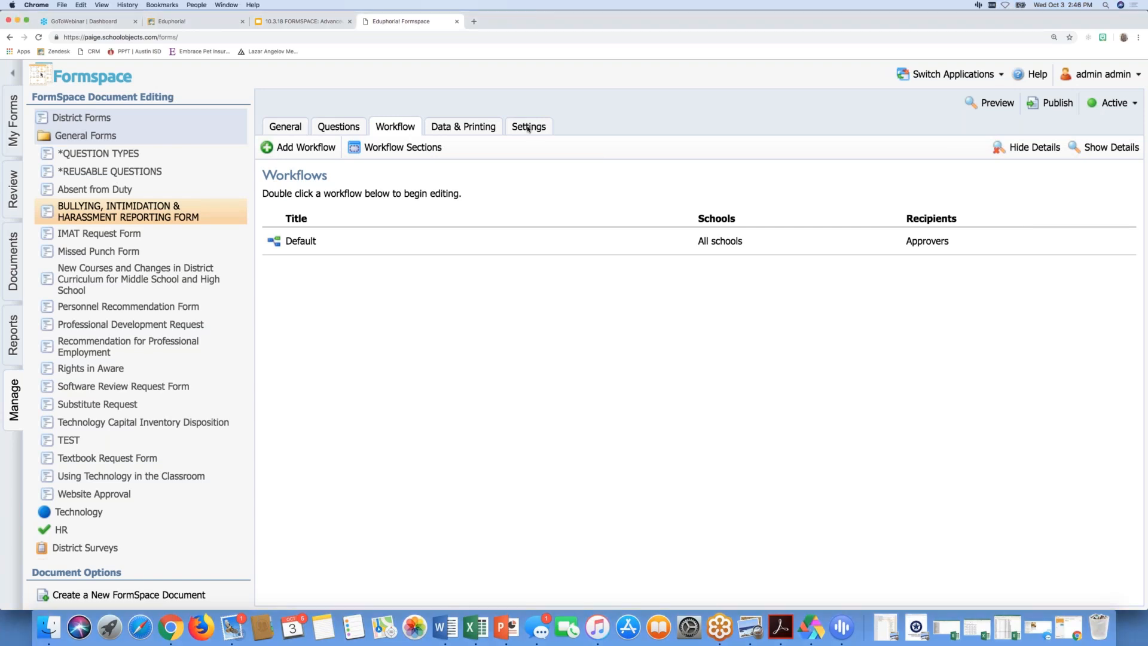
{"action": "left_click", "coordinate": [528, 128]}
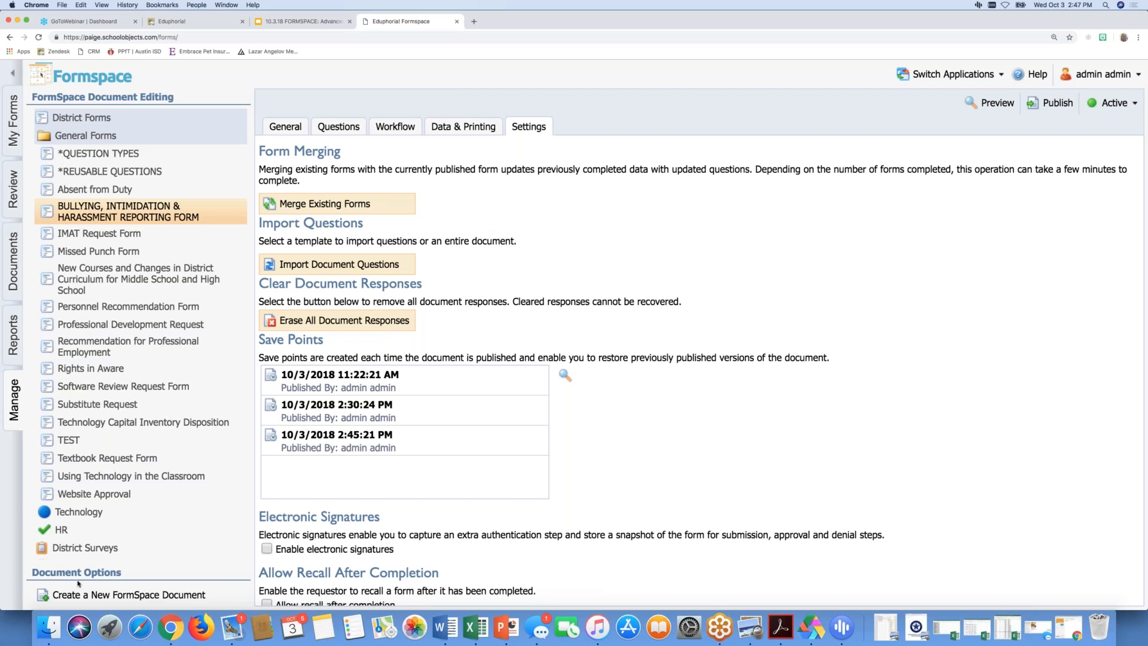
- Create a new FormSpace document titled PLAY in the General Forms category and begin editing it
{"action": "left_click", "coordinate": [90, 594]}
{"action": "left_click", "coordinate": [304, 172]}
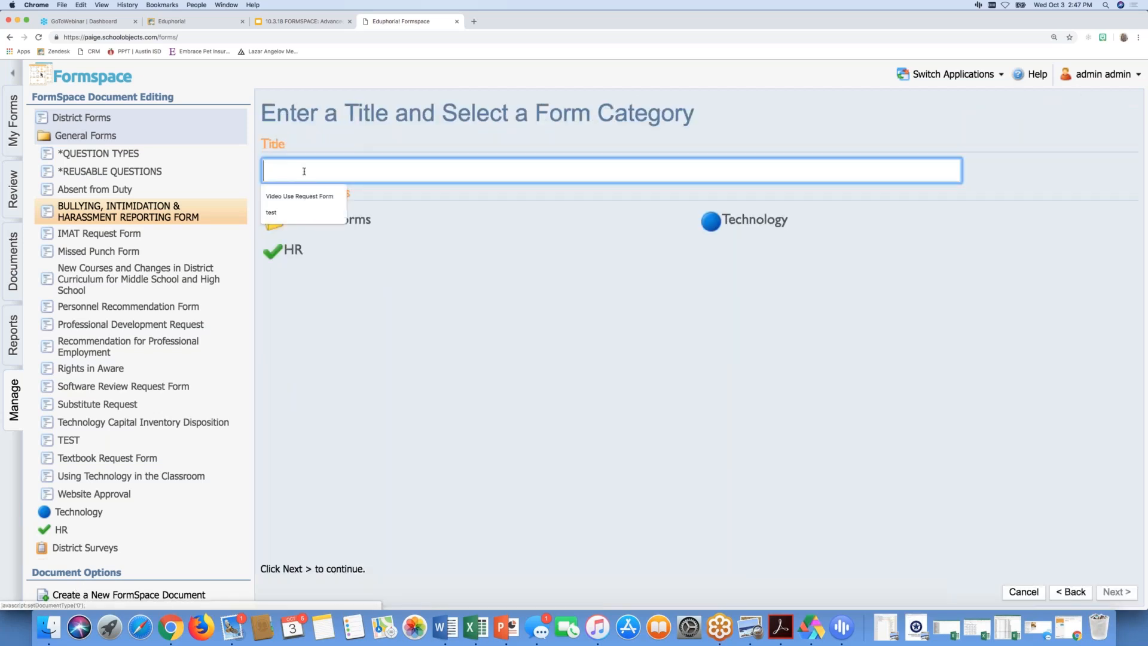
{"action": "type", "text": "PLAY"}
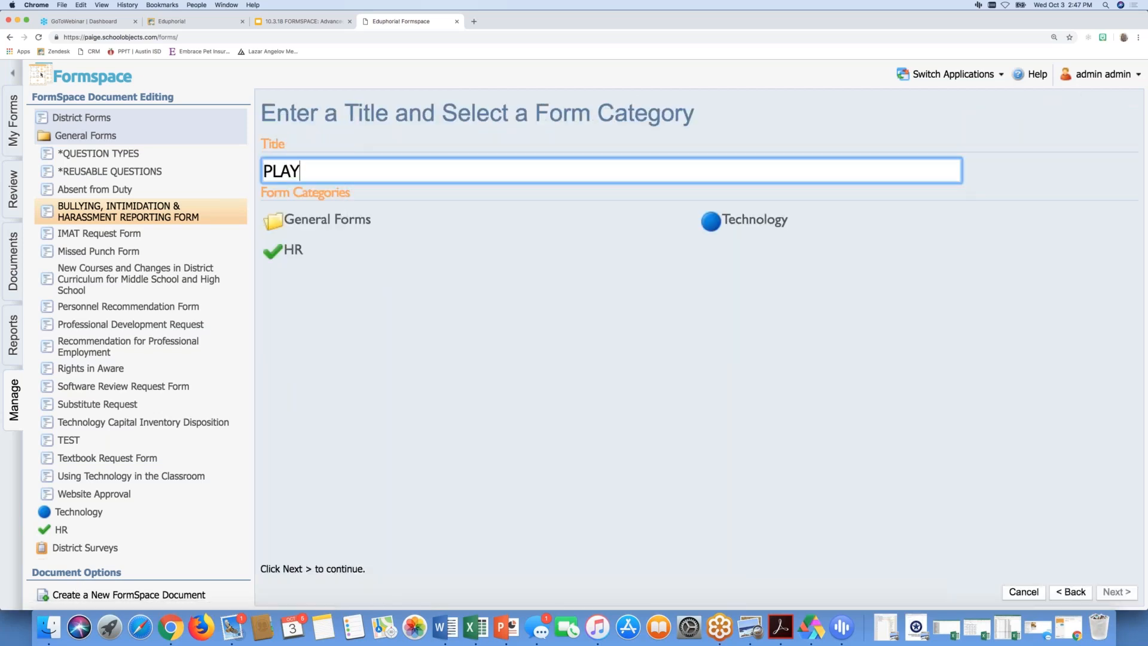
{"action": "left_click", "coordinate": [298, 226]}
{"action": "left_click", "coordinate": [1116, 591]}
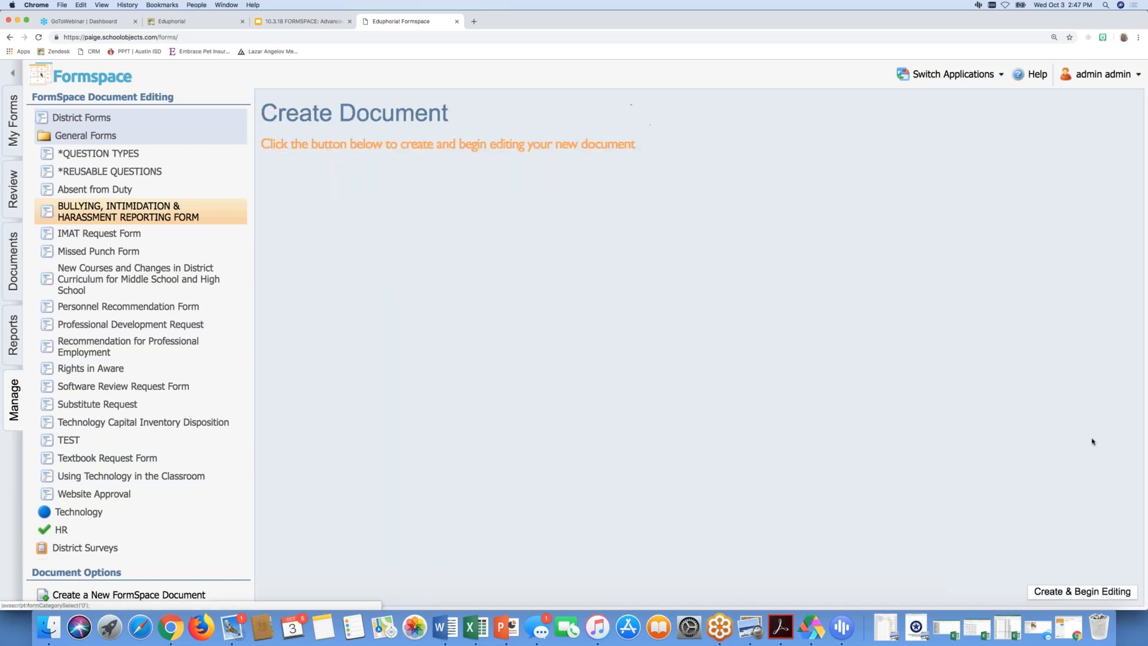
{"action": "left_click", "coordinate": [1076, 596]}
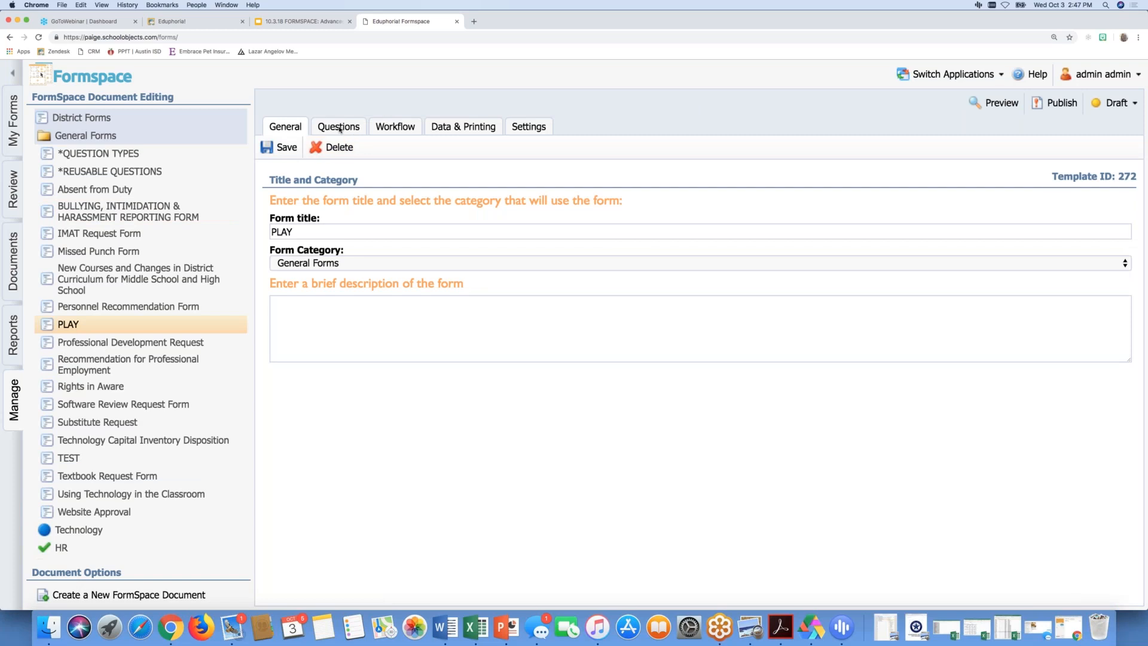
- Search the document question import for "abse", review the importable questions of the Absent from Duty form, and close the import list
{"action": "left_click", "coordinate": [339, 128]}
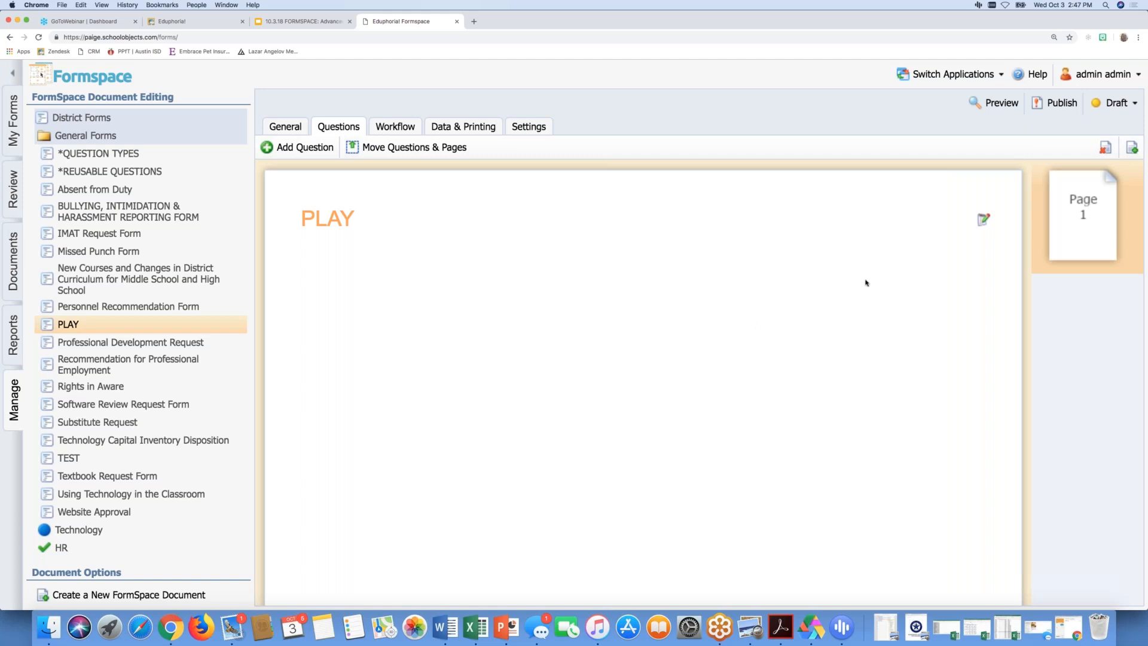
{"action": "left_click", "coordinate": [528, 127]}
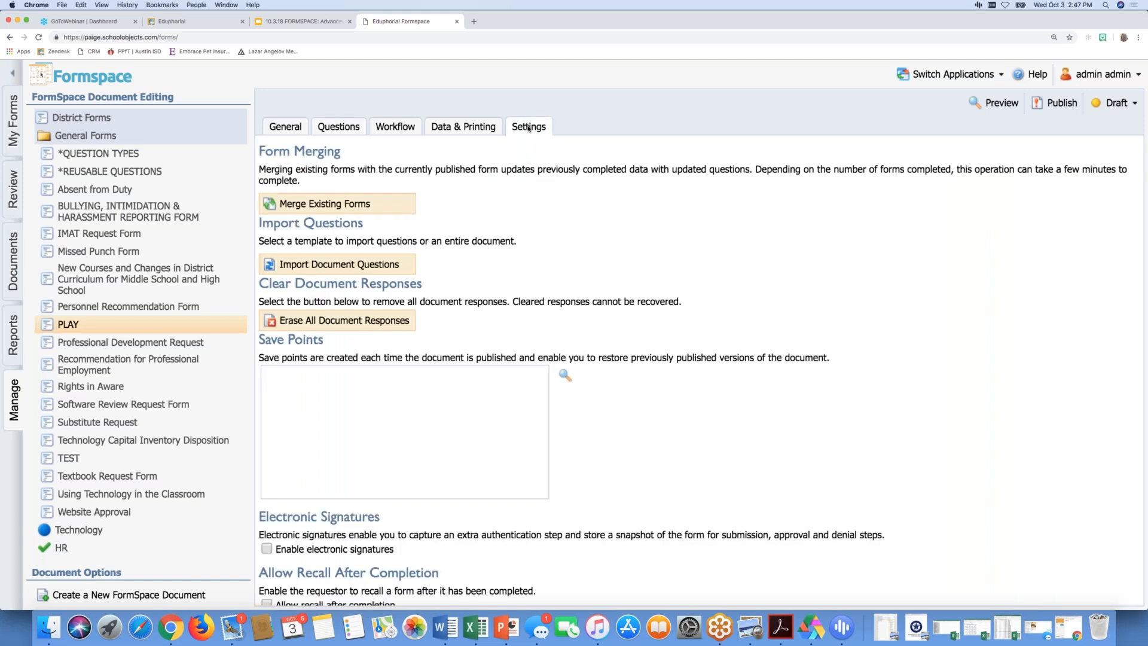
{"action": "left_click", "coordinate": [326, 263]}
{"action": "left_click", "coordinate": [321, 290]}
{"action": "type", "text": "abse"}
{"action": "left_click", "coordinate": [332, 328]}
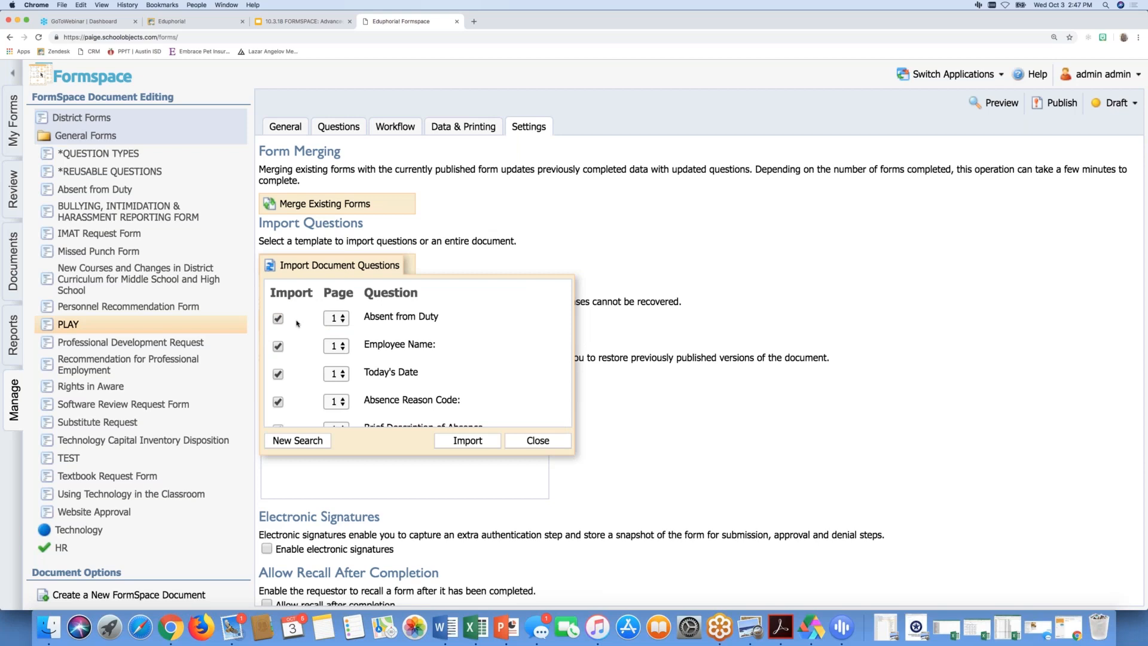
{"action": "scroll", "coordinate": [319, 357], "scroll_direction": "down", "scroll_amount": 5}
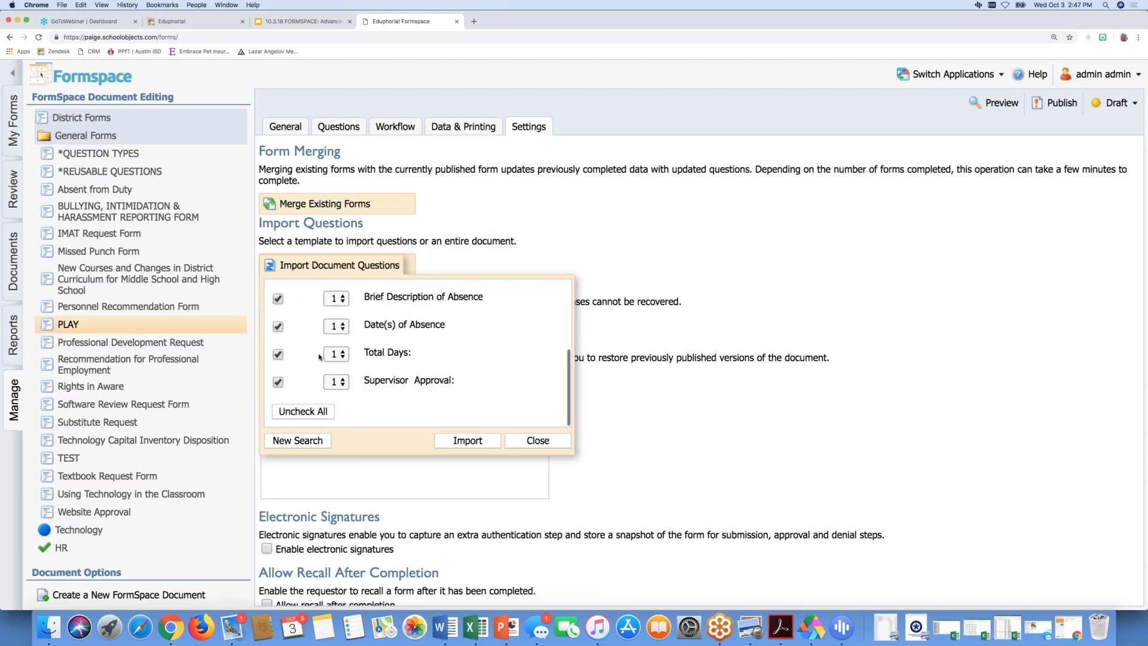
{"action": "scroll", "coordinate": [319, 357], "scroll_direction": "up", "scroll_amount": 5}
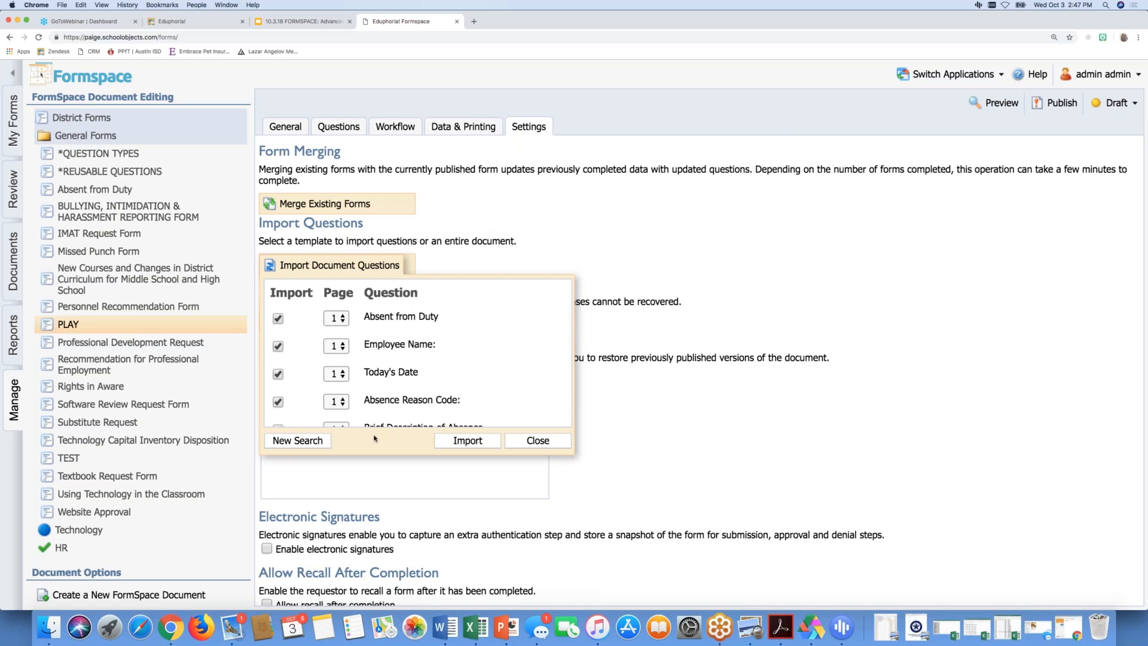
{"action": "left_click", "coordinate": [529, 445]}
- Search the question import for "imat", review the IMAT Request Form's importable questions, and close the list without importing
{"action": "left_click", "coordinate": [323, 263]}
{"action": "type", "text": "imat"}
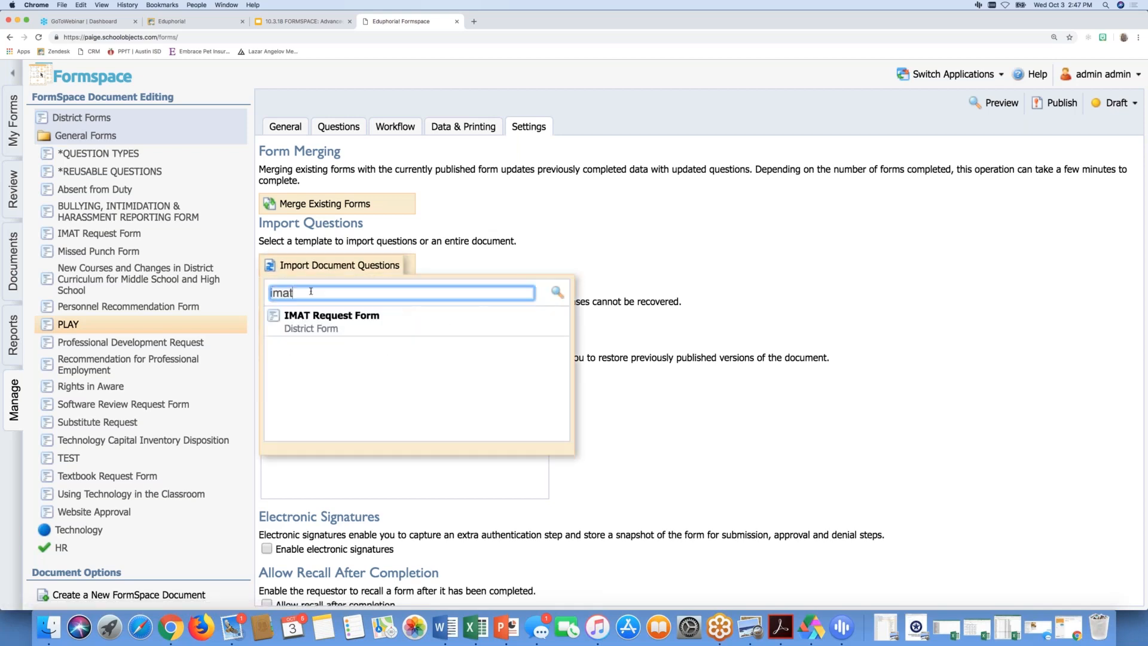
{"action": "left_click", "coordinate": [304, 321]}
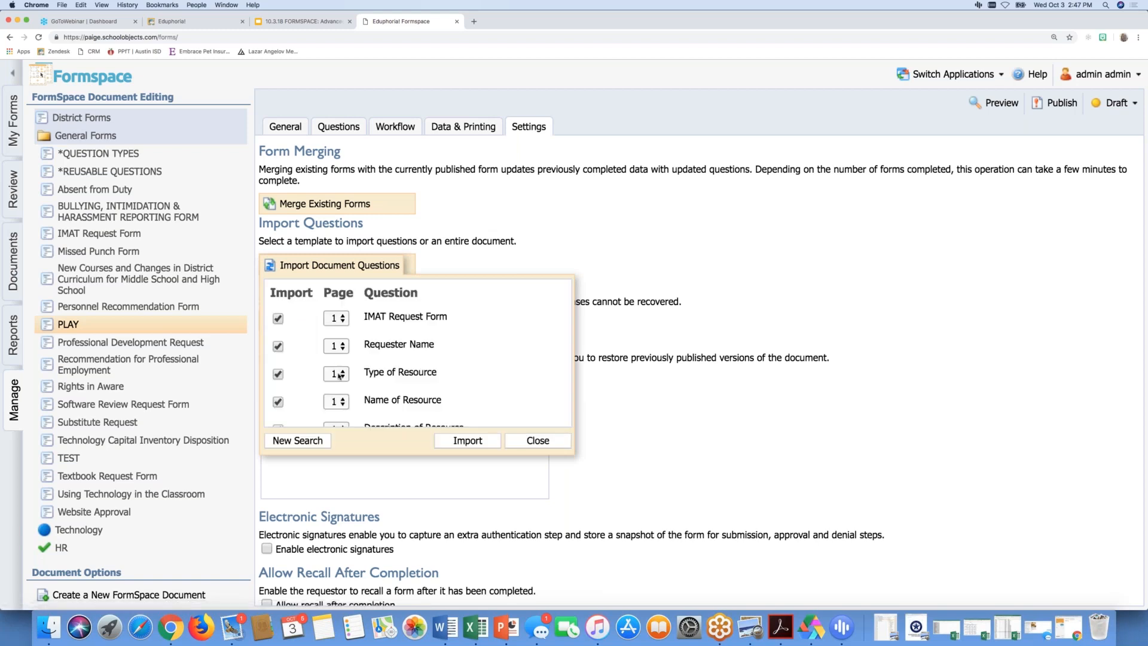
{"action": "scroll", "coordinate": [340, 382], "scroll_direction": "down", "scroll_amount": 5}
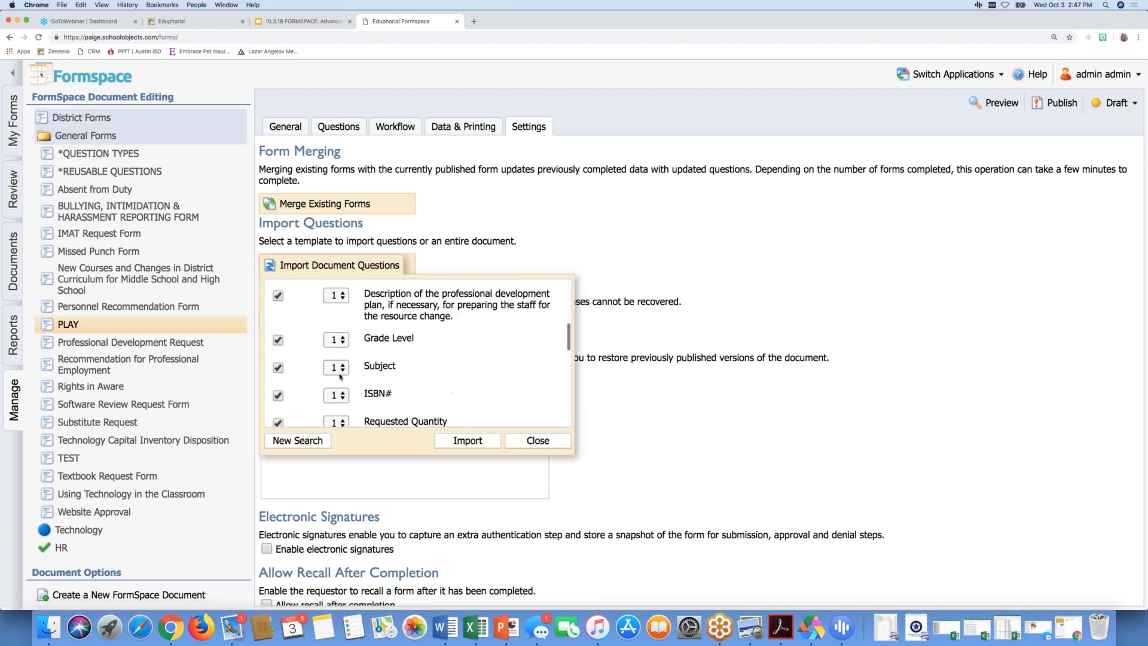
{"action": "scroll", "coordinate": [340, 376], "scroll_direction": "down", "scroll_amount": 8}
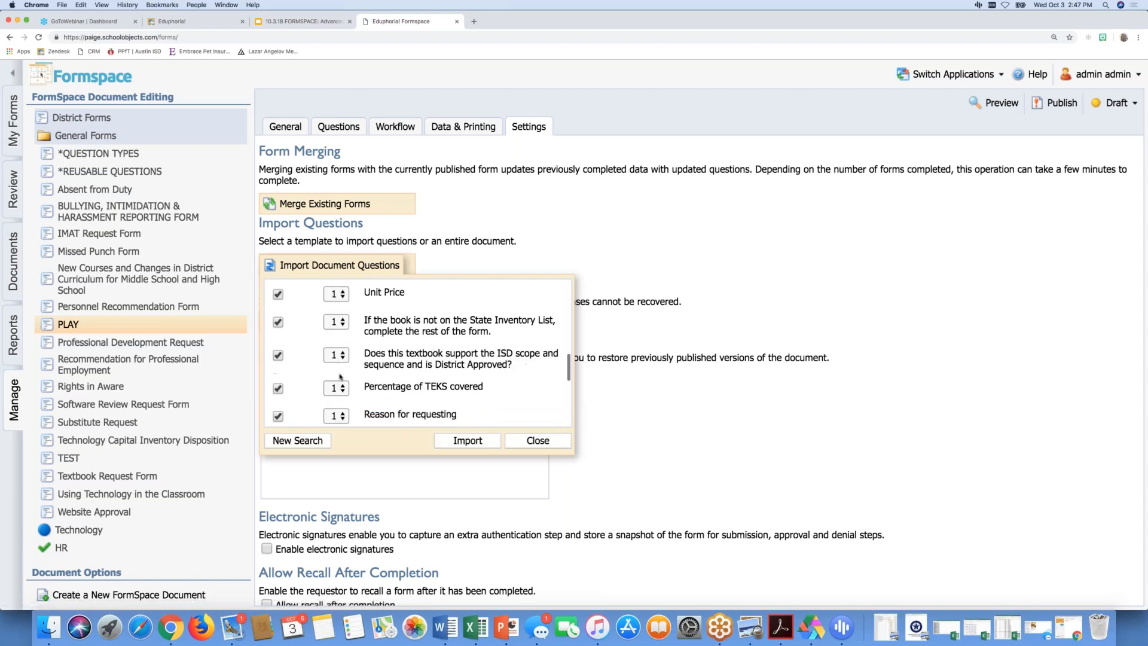
{"action": "scroll", "coordinate": [341, 376], "scroll_direction": "up", "scroll_amount": 13}
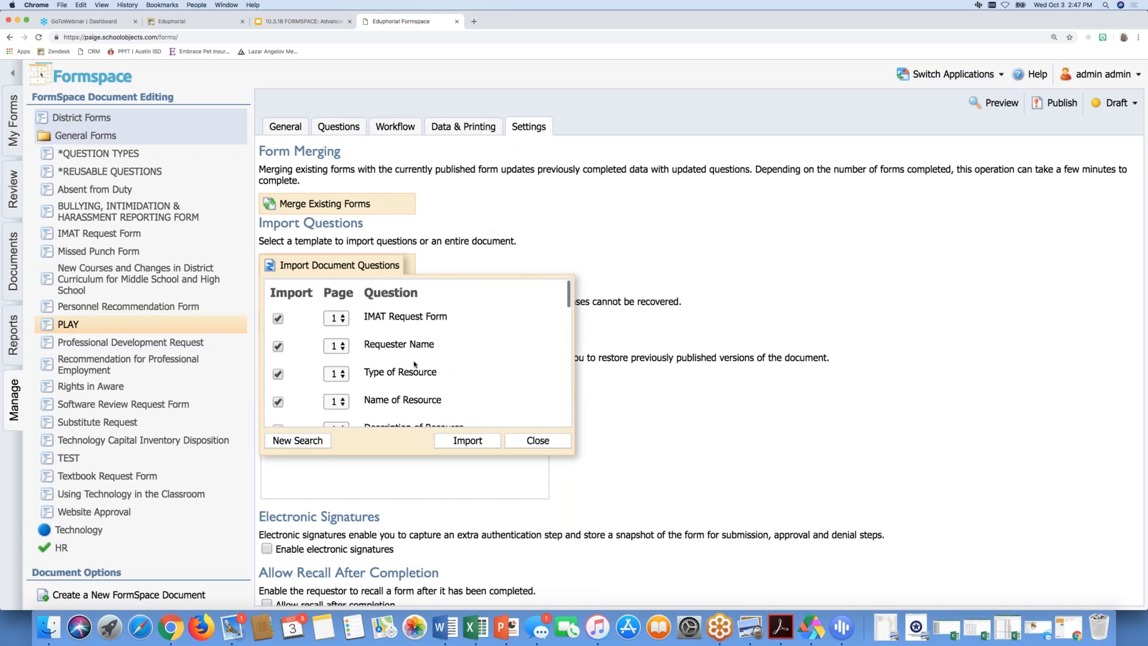
{"action": "scroll", "coordinate": [414, 363], "scroll_direction": "down", "scroll_amount": 2}
{"action": "left_click", "coordinate": [536, 440]}
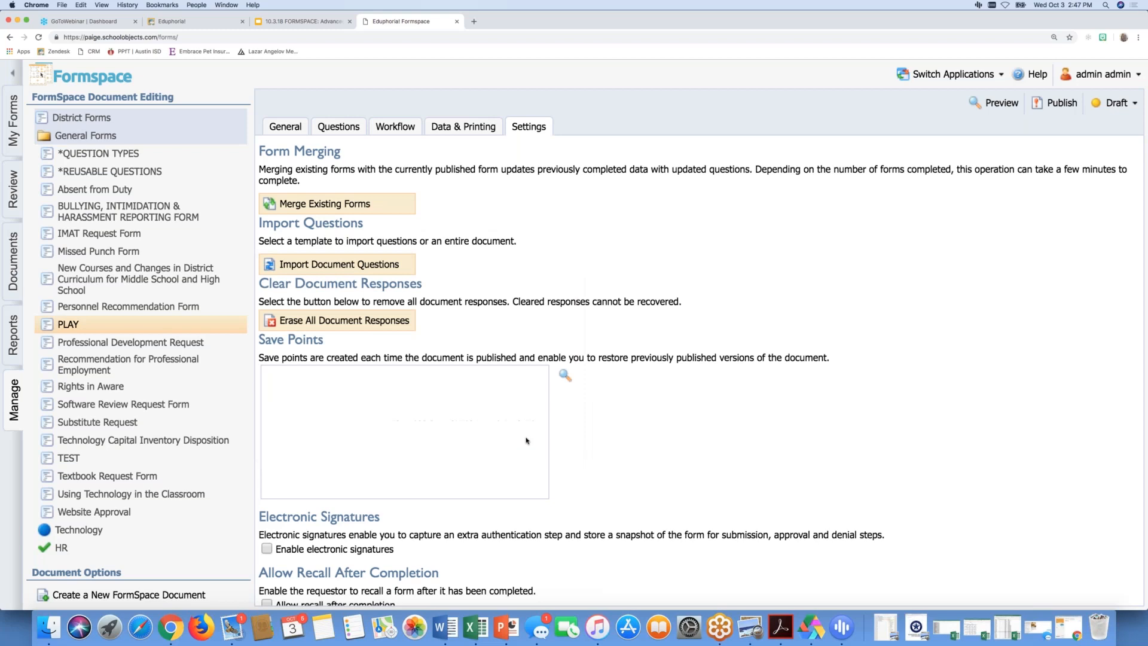
- Search the question import for "bull" and load the questions of the Bullying, Intimidation & Harassment Reporting Form
{"action": "left_click", "coordinate": [339, 265]}
{"action": "left_click", "coordinate": [326, 293]}
{"action": "type", "text": "bull"}
{"action": "left_click", "coordinate": [339, 316]}
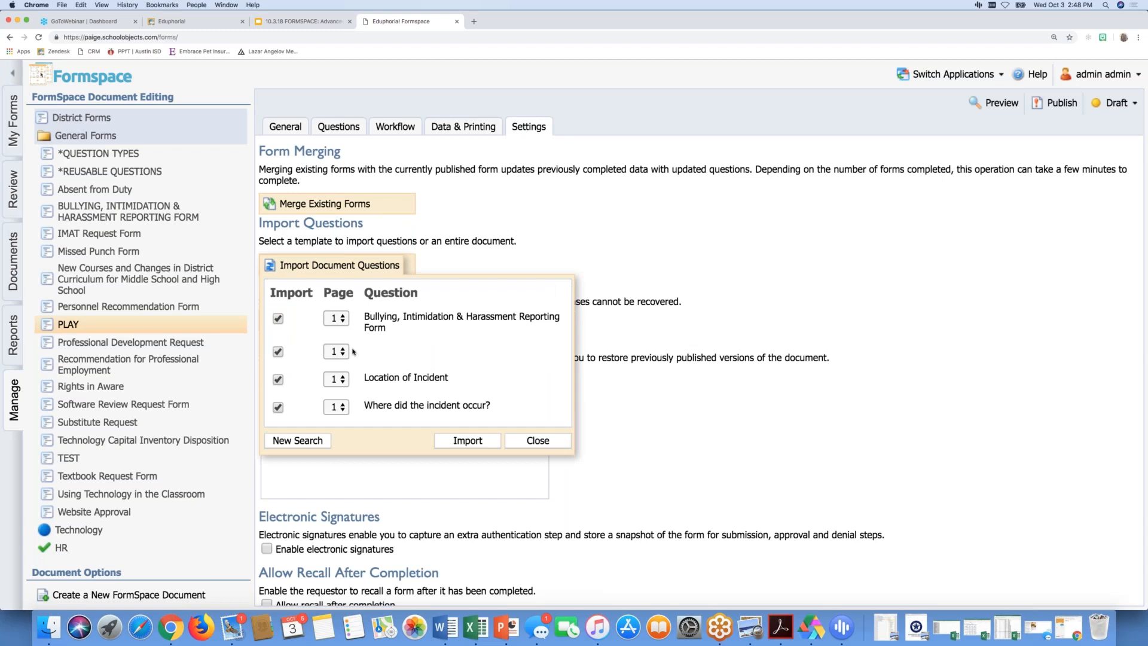
{"action": "scroll", "coordinate": [358, 357], "scroll_direction": "down", "scroll_amount": 1}
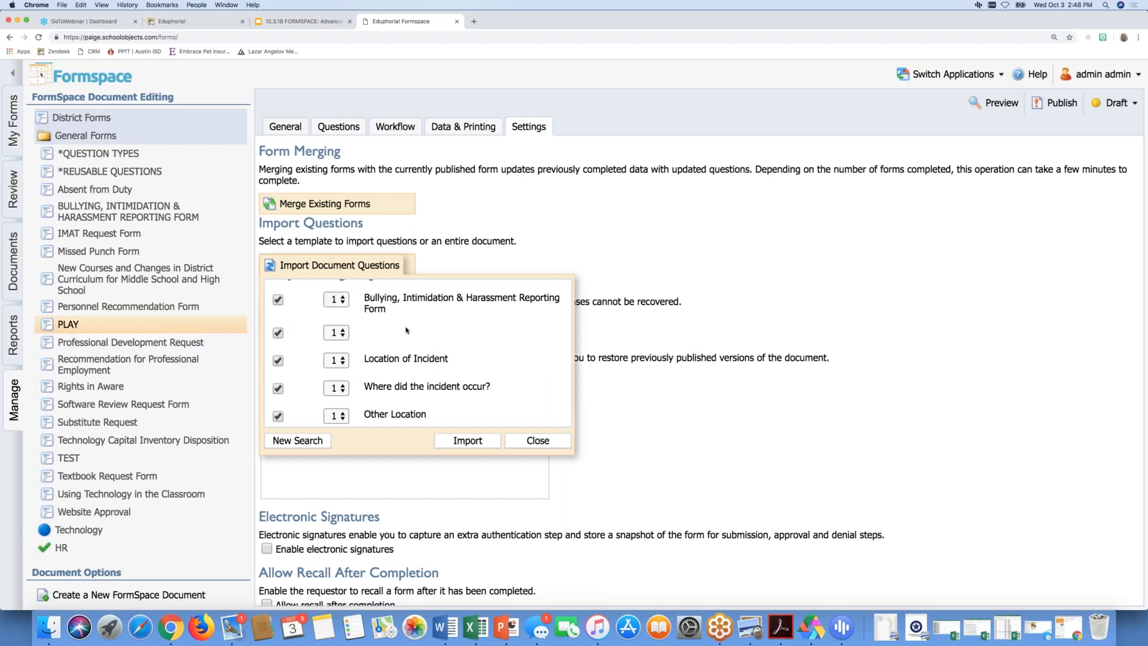
{"action": "scroll", "coordinate": [406, 329], "scroll_direction": "down", "scroll_amount": 2}
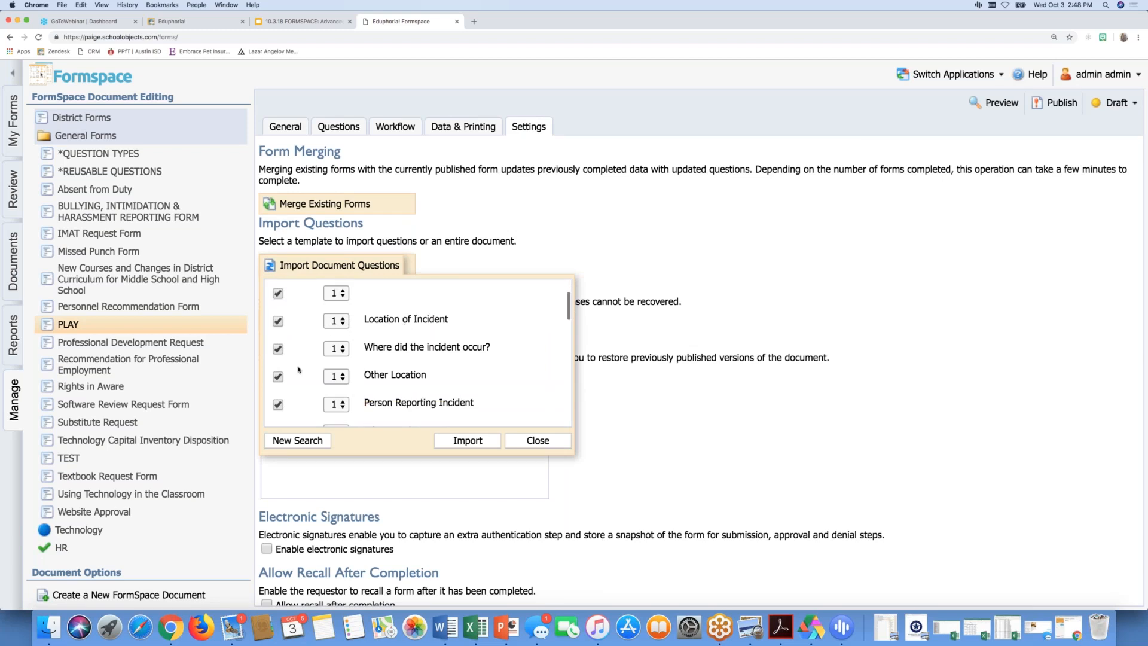
- Deselect the untitled item and the incident and administrator questions one by one in the import list
{"action": "left_click", "coordinate": [278, 293]}
{"action": "scroll", "coordinate": [279, 324], "scroll_direction": "up", "scroll_amount": 2}
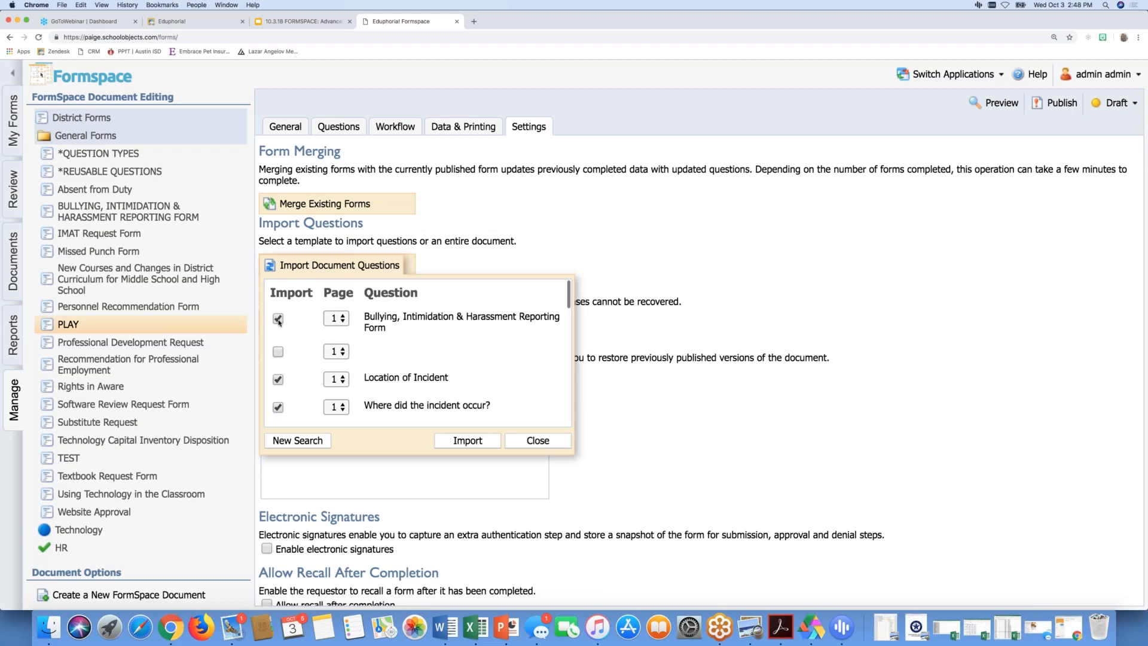
{"action": "scroll", "coordinate": [278, 321], "scroll_direction": "down", "scroll_amount": 3}
{"action": "left_click", "coordinate": [278, 326]}
{"action": "left_click", "coordinate": [278, 353]}
{"action": "left_click", "coordinate": [278, 381]}
{"action": "left_click", "coordinate": [278, 409]}
{"action": "scroll", "coordinate": [293, 412], "scroll_direction": "down", "scroll_amount": 1}
{"action": "scroll", "coordinate": [293, 412], "scroll_direction": "down", "scroll_amount": 4}
{"action": "left_click", "coordinate": [278, 406]}
{"action": "left_click", "coordinate": [278, 378]}
{"action": "left_click", "coordinate": [278, 351]}
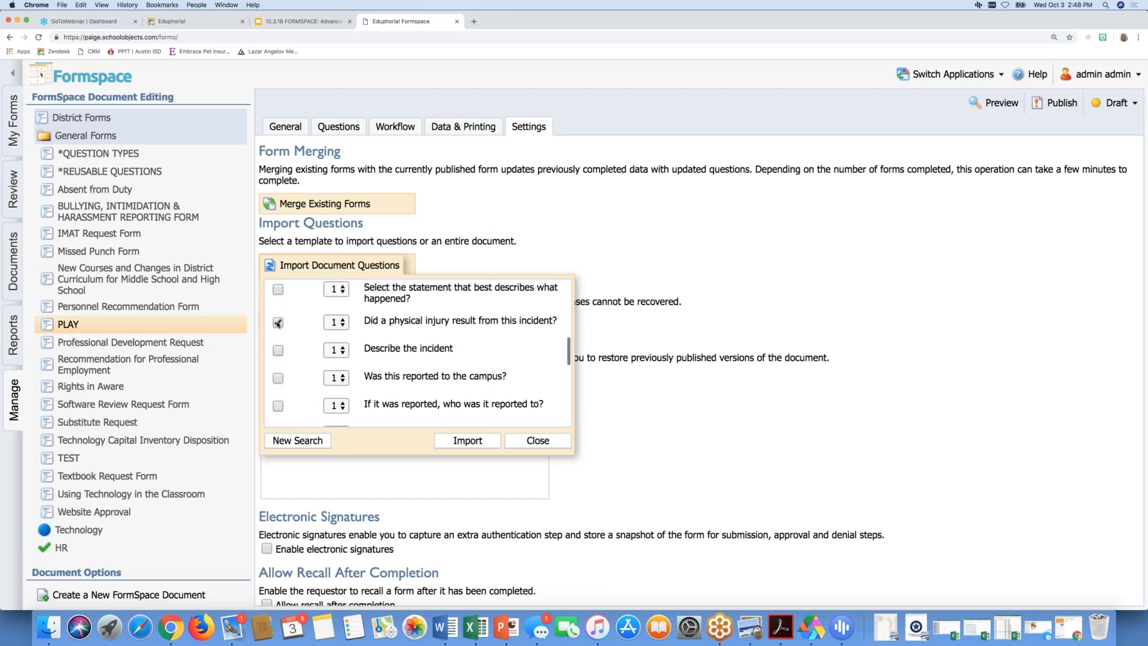
{"action": "scroll", "coordinate": [278, 324], "scroll_direction": "down", "scroll_amount": 5}
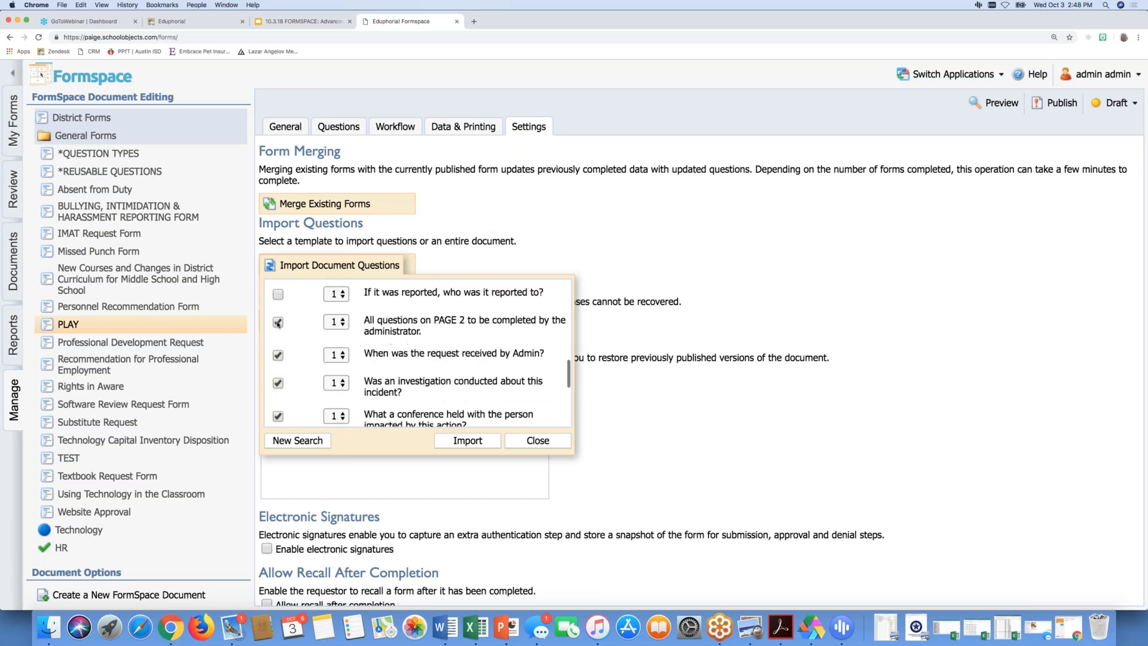
{"action": "left_click", "coordinate": [278, 284]}
{"action": "left_click", "coordinate": [278, 318]}
{"action": "left_click", "coordinate": [278, 345]}
{"action": "left_click", "coordinate": [278, 379]}
{"action": "left_click", "coordinate": [278, 411]}
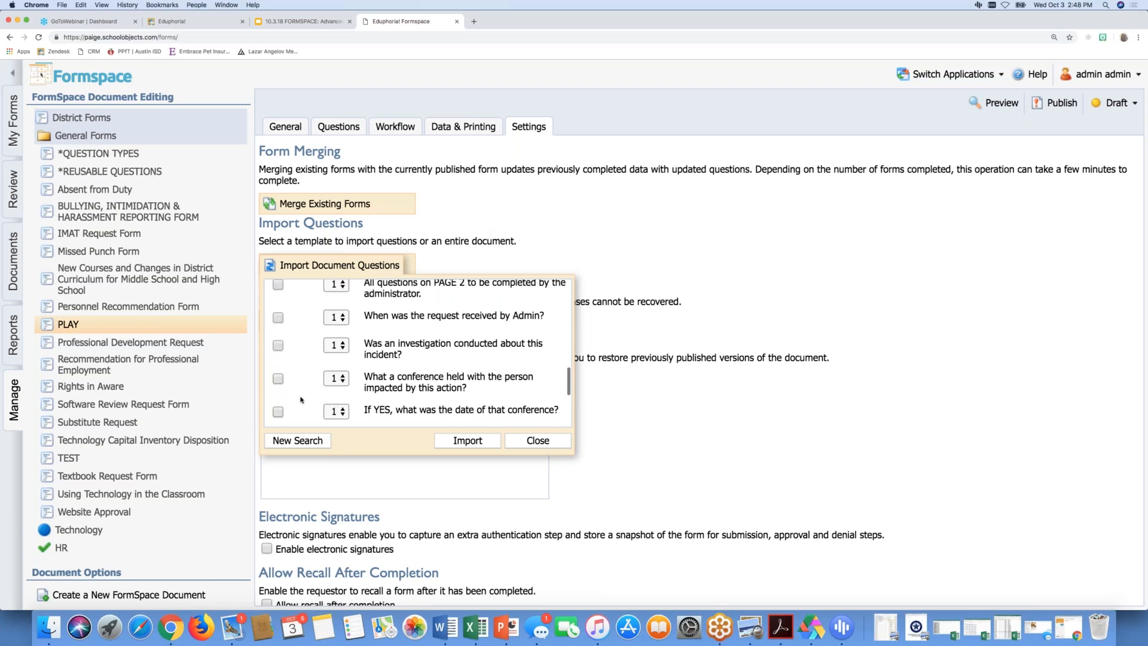
{"action": "scroll", "coordinate": [301, 399], "scroll_direction": "down", "scroll_amount": 3}
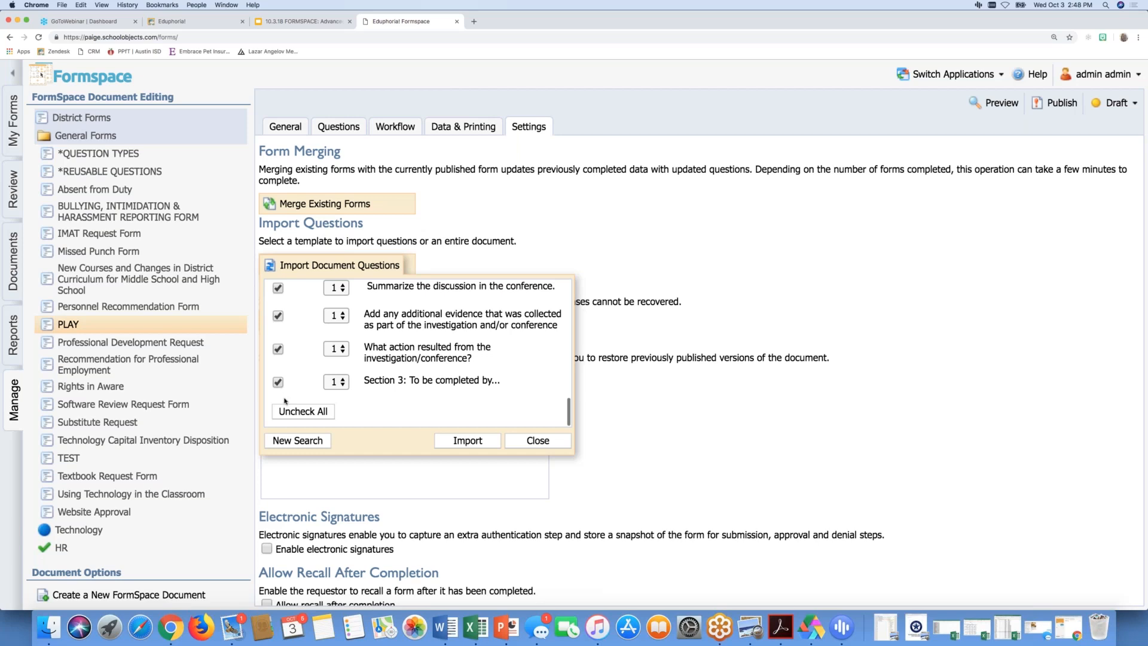
- Uncheck all questions, import only Location of Incident to page 1 of PLAY, and check the imported question's location choices
{"action": "left_click", "coordinate": [288, 409]}
{"action": "scroll", "coordinate": [290, 410], "scroll_direction": "up", "scroll_amount": 10}
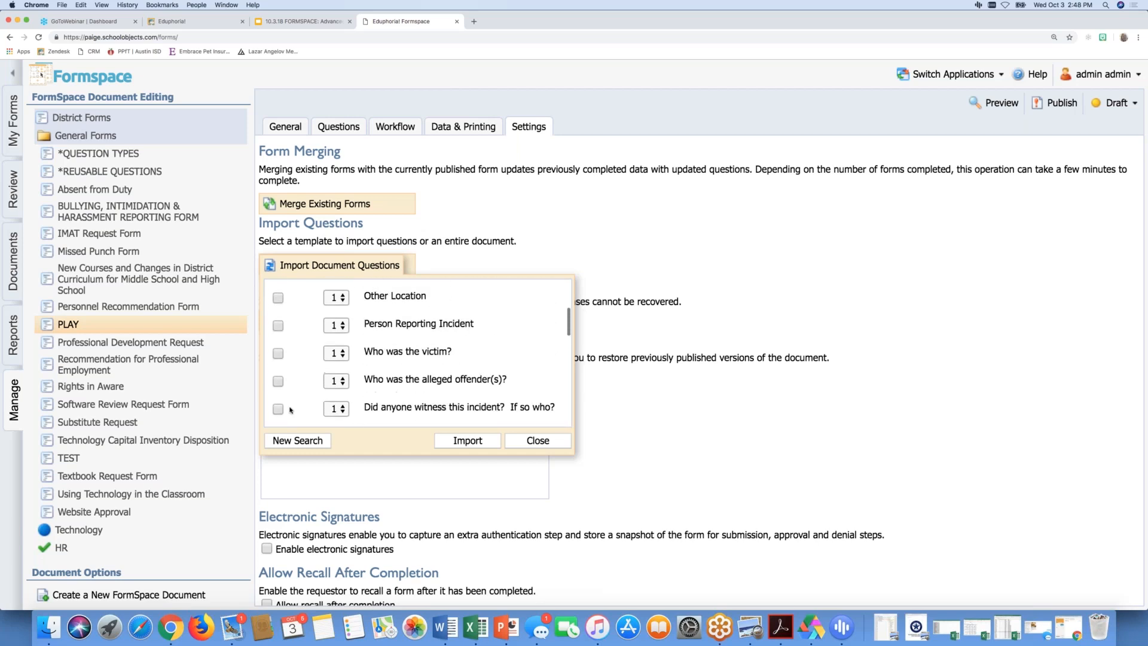
{"action": "scroll", "coordinate": [287, 407], "scroll_direction": "up", "scroll_amount": 3}
{"action": "left_click", "coordinate": [278, 379]}
{"action": "left_click", "coordinate": [484, 441]}
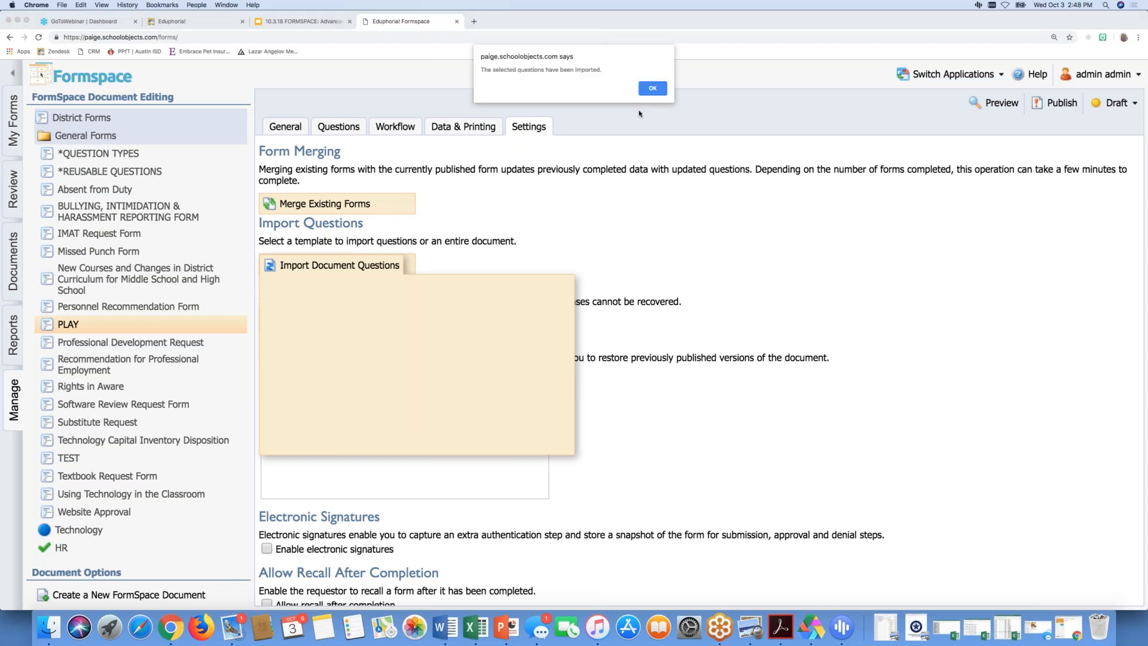
{"action": "left_click", "coordinate": [651, 89]}
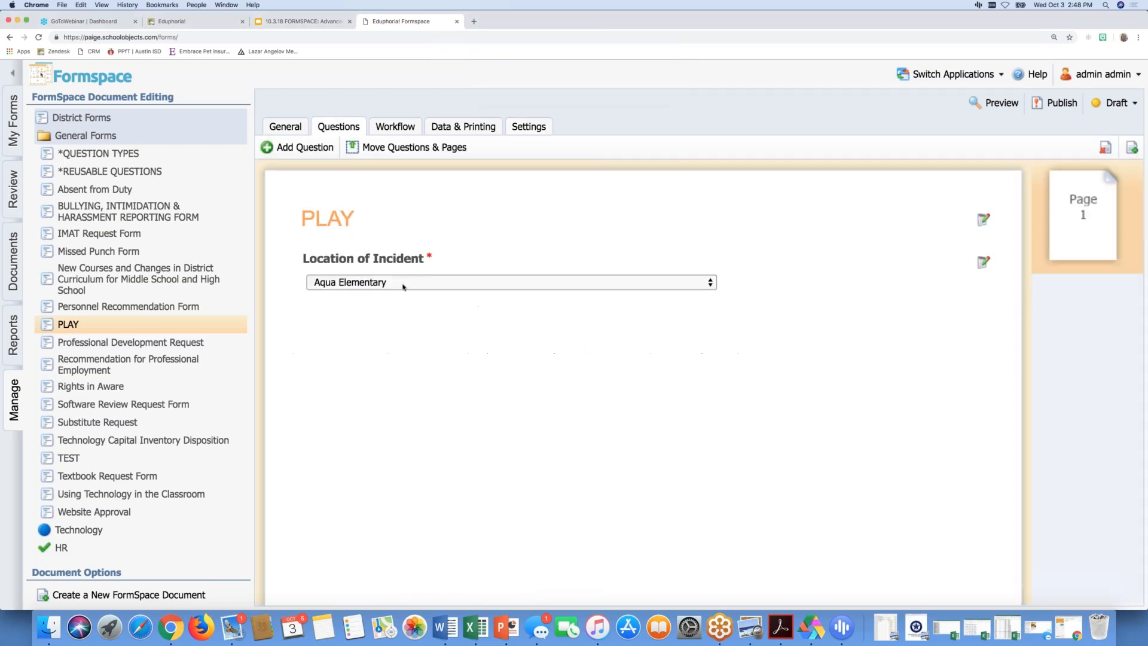
{"action": "left_click", "coordinate": [403, 286]}
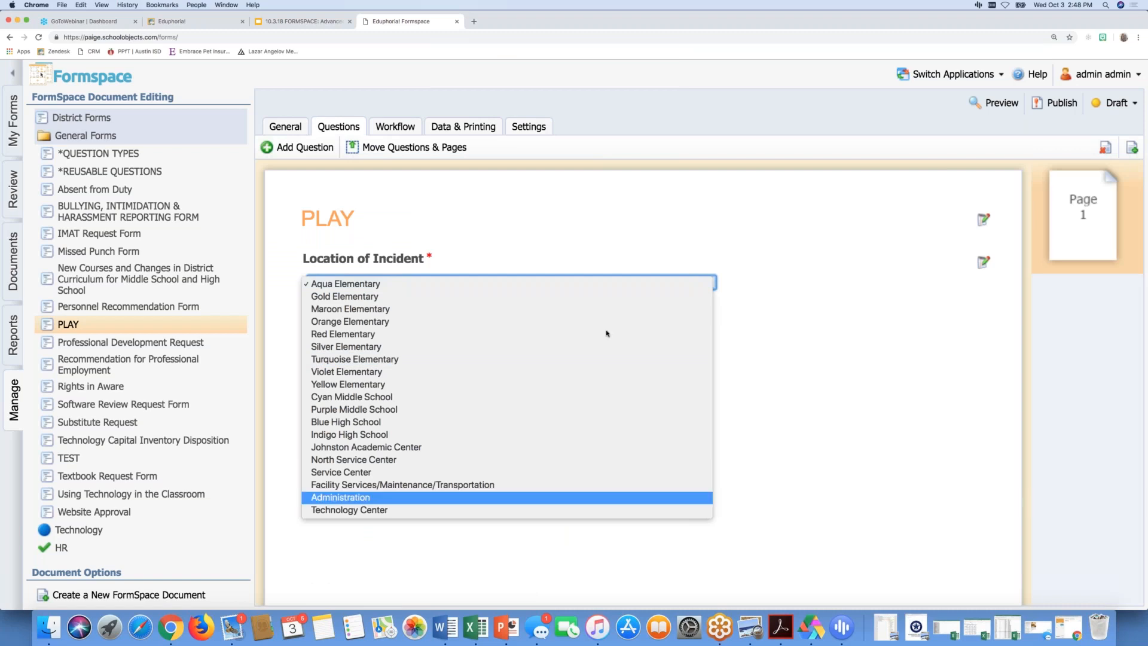
{"action": "left_click", "coordinate": [795, 348]}
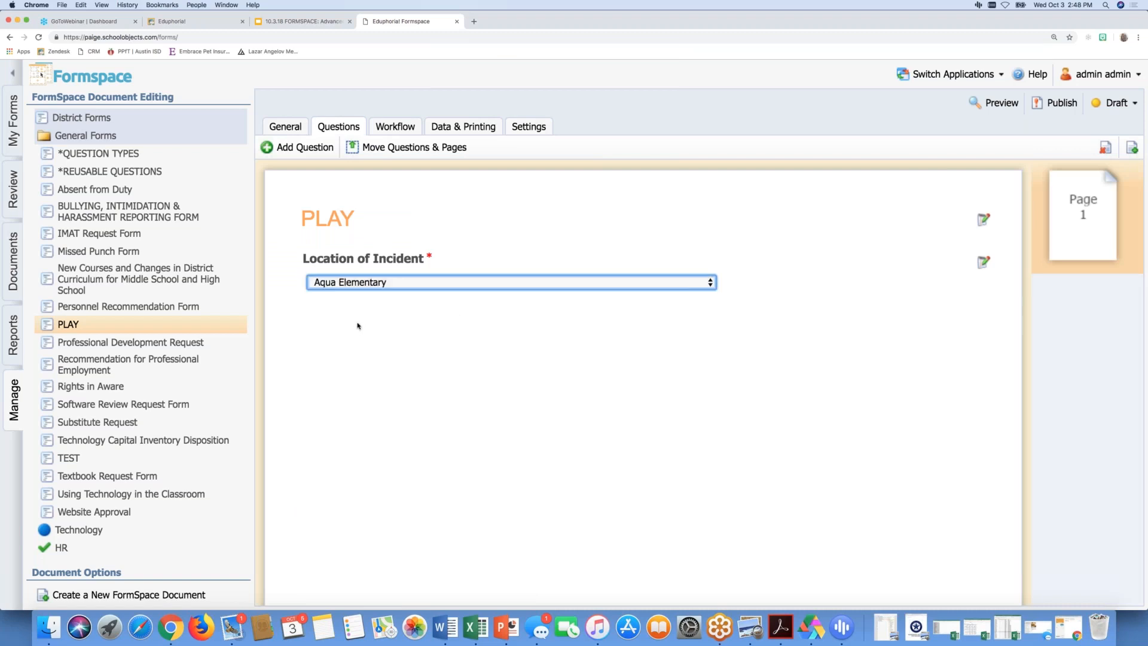
- Open the questions of the *REUSABLE QUESTIONS form and examine the choices of its School and School/Department lists
{"action": "left_click", "coordinate": [93, 173]}
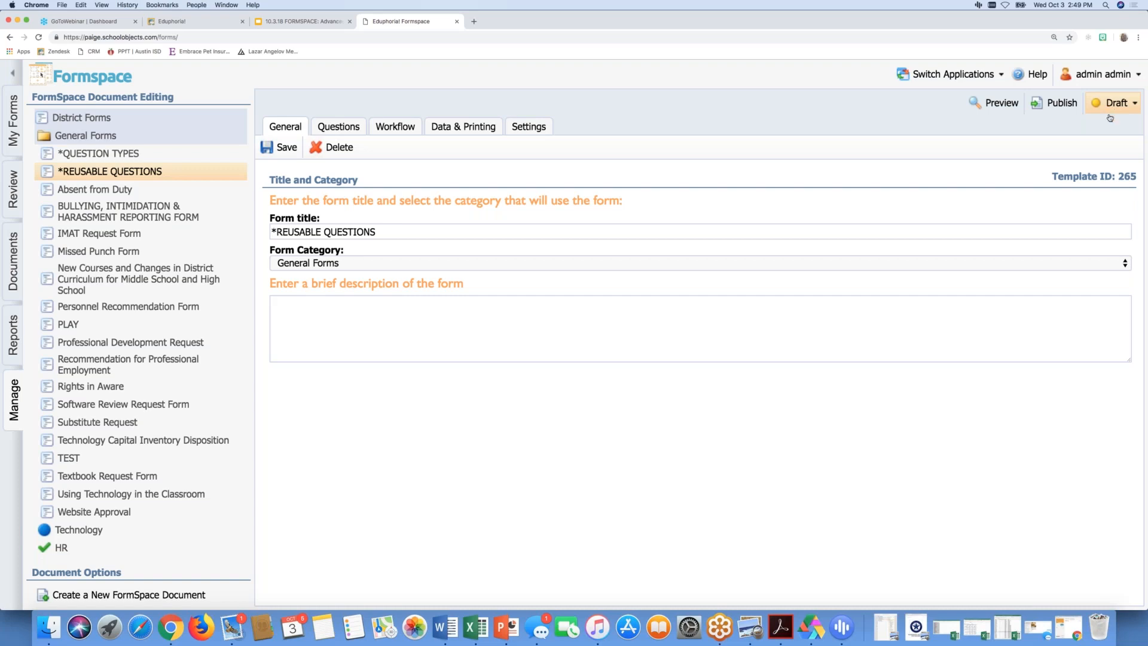
{"action": "left_click", "coordinate": [349, 127]}
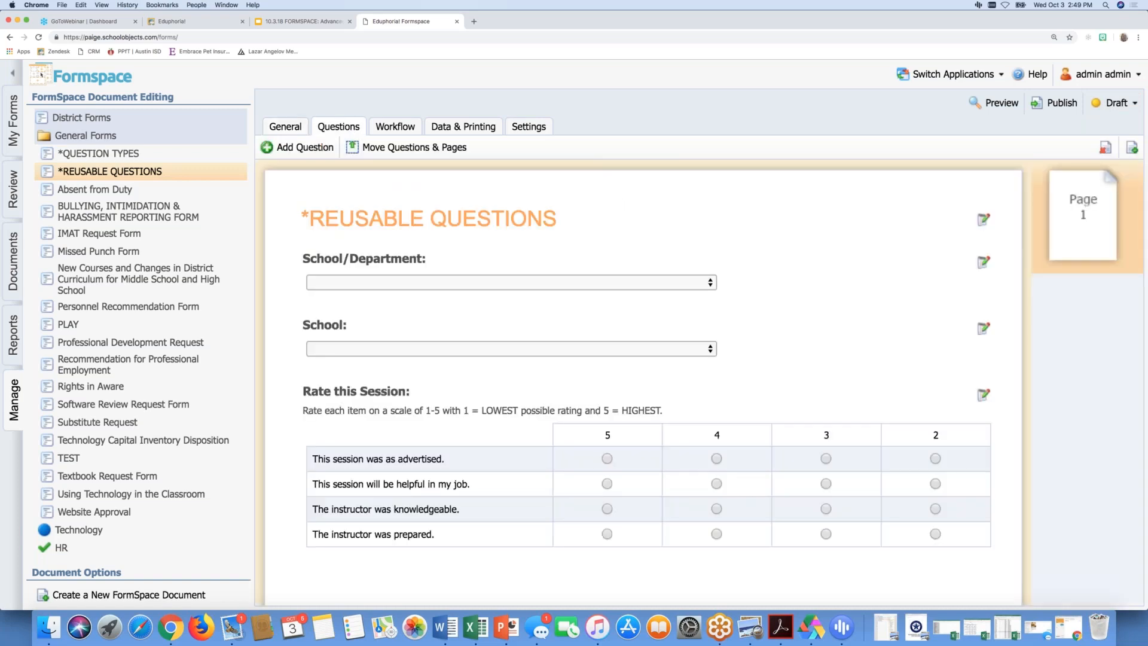
{"action": "left_click", "coordinate": [709, 350]}
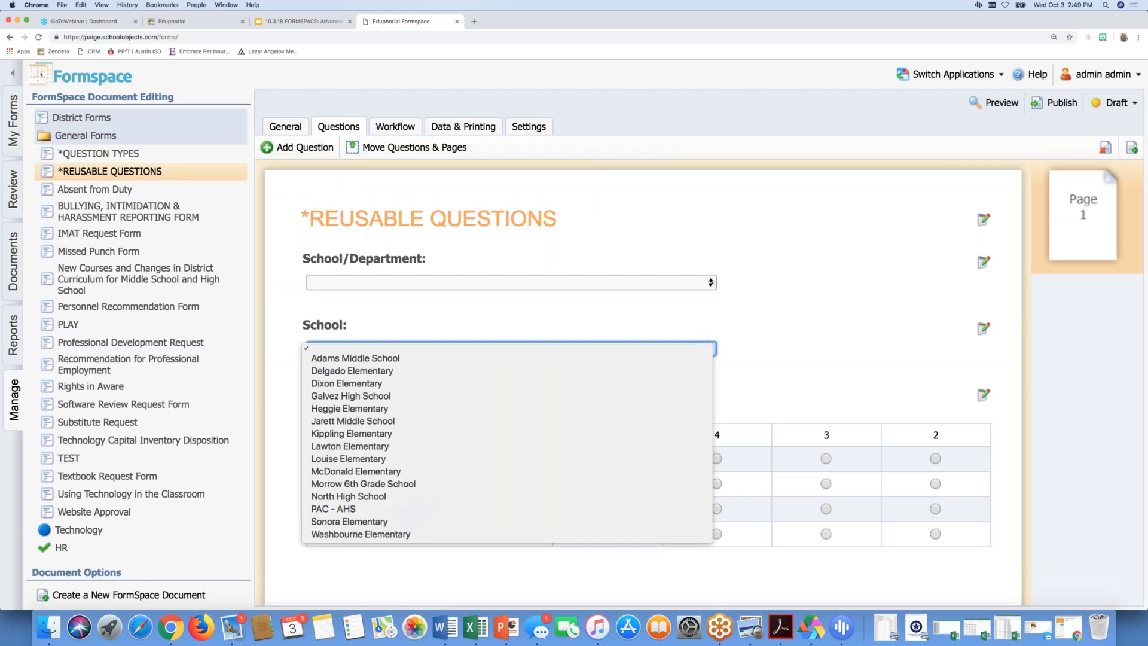
{"action": "left_click", "coordinate": [709, 352]}
{"action": "left_click", "coordinate": [710, 282]}
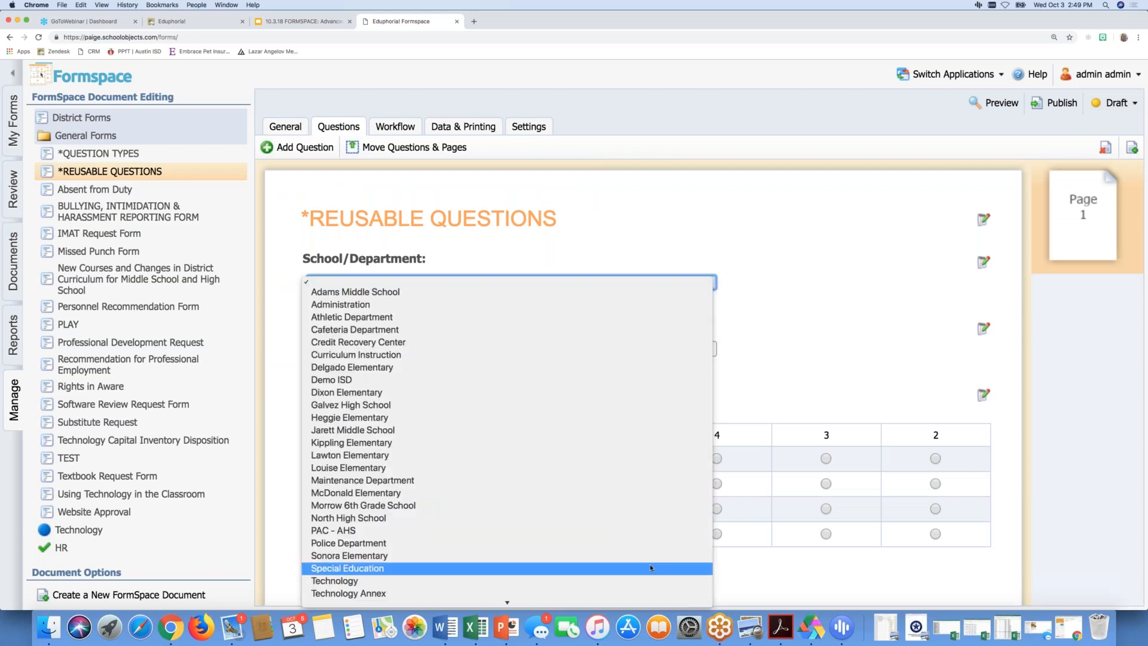
{"action": "left_click", "coordinate": [646, 618]}
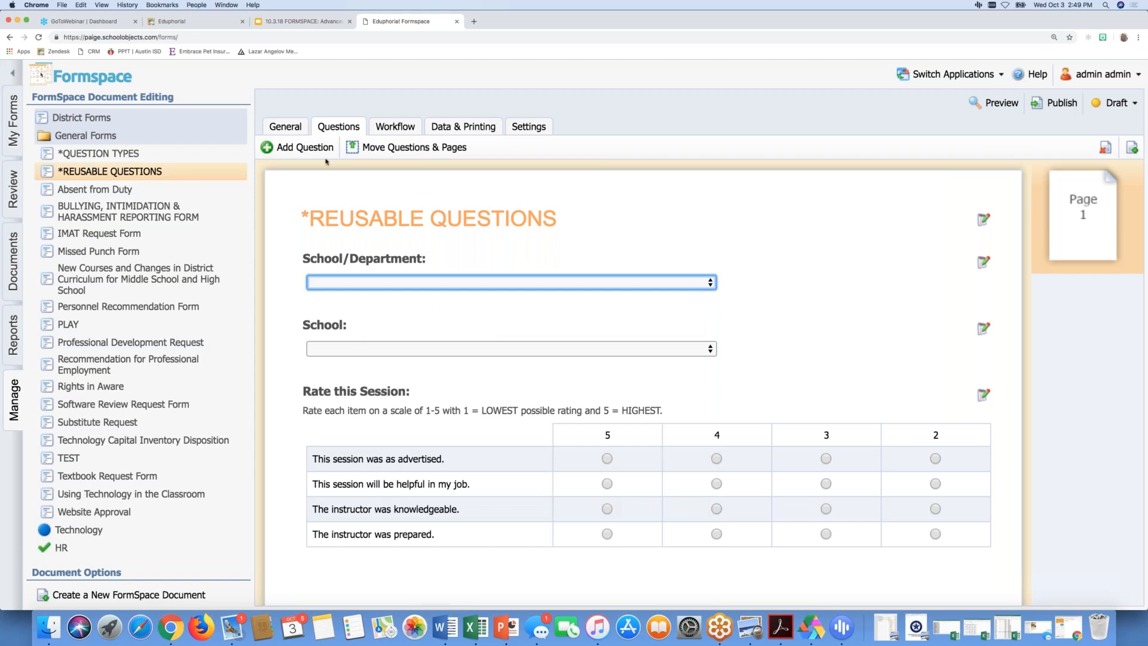
- In the PLAY document, search the question import for "reu" and load the questions of the *REUSABLE QUESTIONS form
{"action": "left_click", "coordinate": [72, 323]}
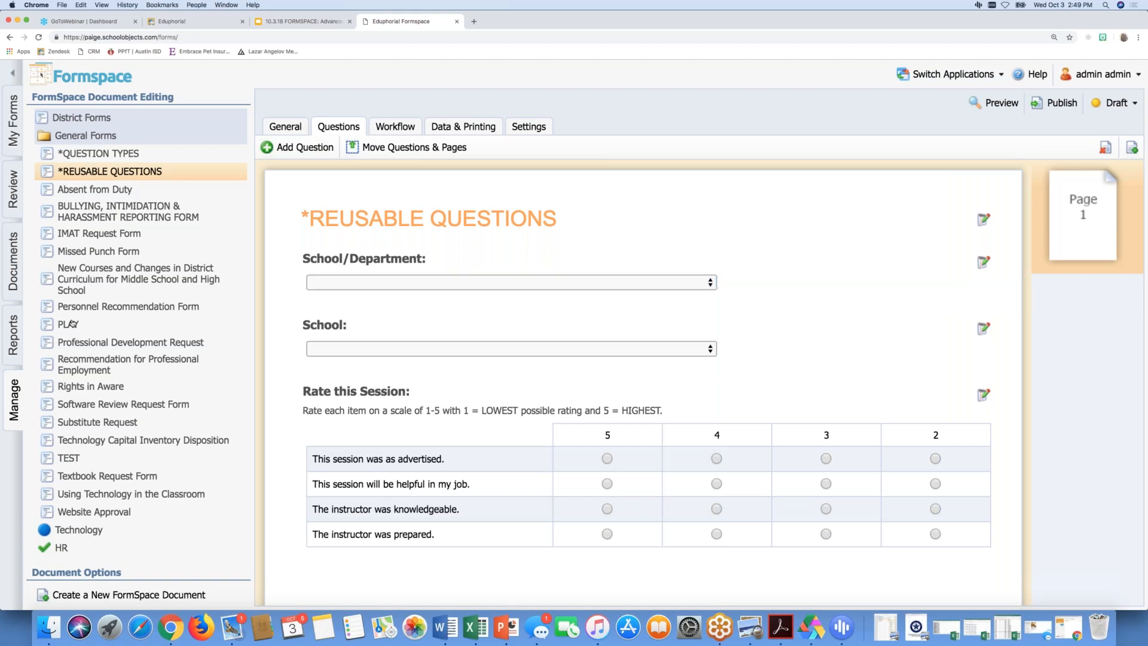
{"action": "left_click", "coordinate": [528, 125]}
{"action": "left_click", "coordinate": [338, 265]}
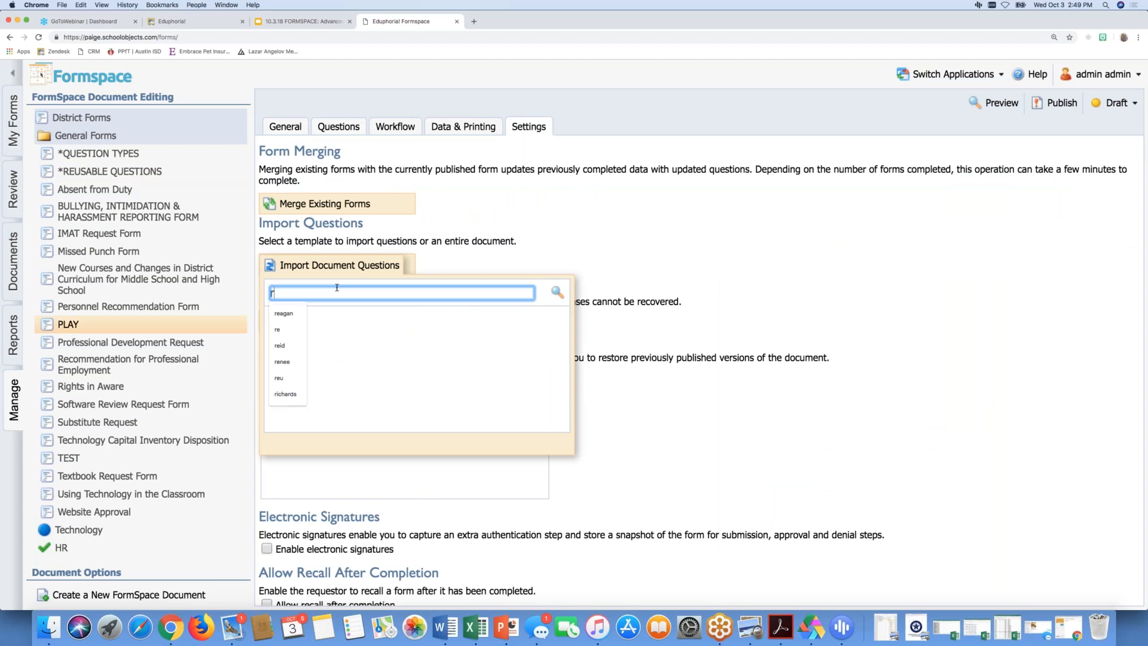
{"action": "type", "text": "reu"}
{"action": "left_click", "coordinate": [333, 319]}
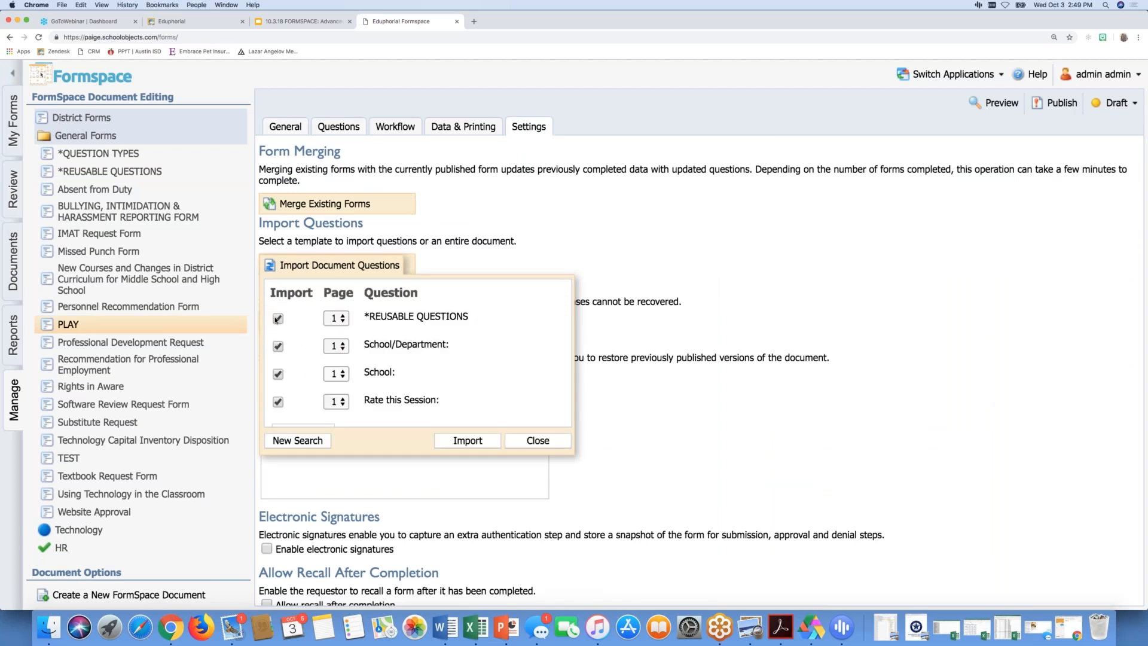
- Uncheck all questions, import only School/Department to page 1 of PLAY, and check the imported question's list choices
{"action": "scroll", "coordinate": [278, 323], "scroll_direction": "down", "scroll_amount": 1}
{"action": "left_click", "coordinate": [303, 411]}
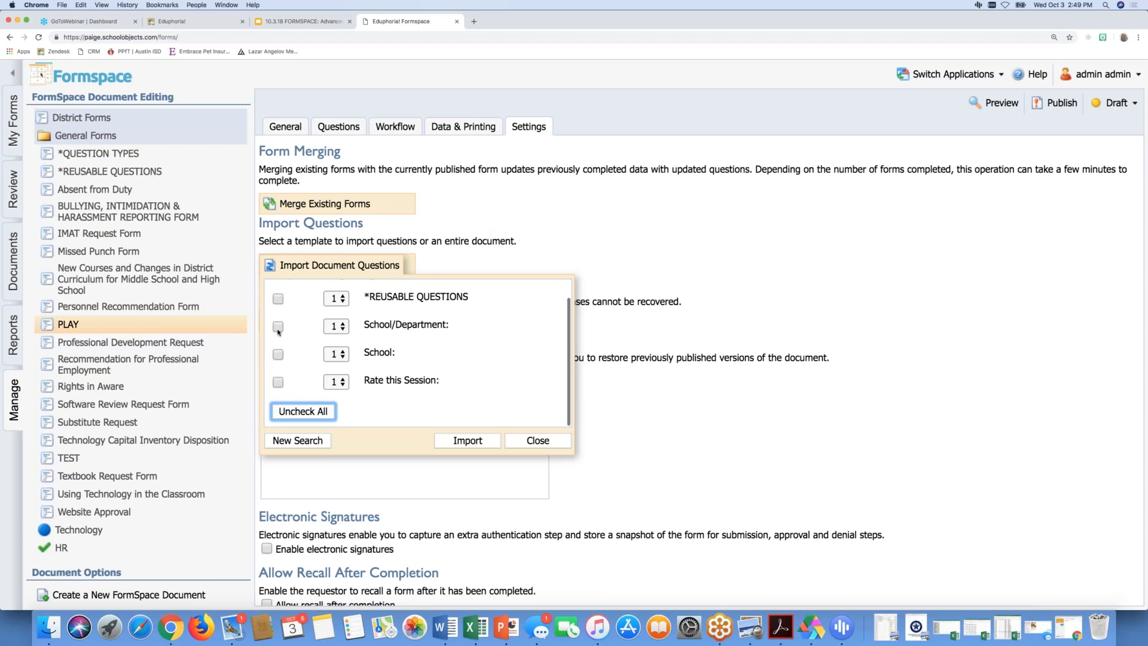
{"action": "left_click", "coordinate": [278, 327]}
{"action": "left_click", "coordinate": [478, 441]}
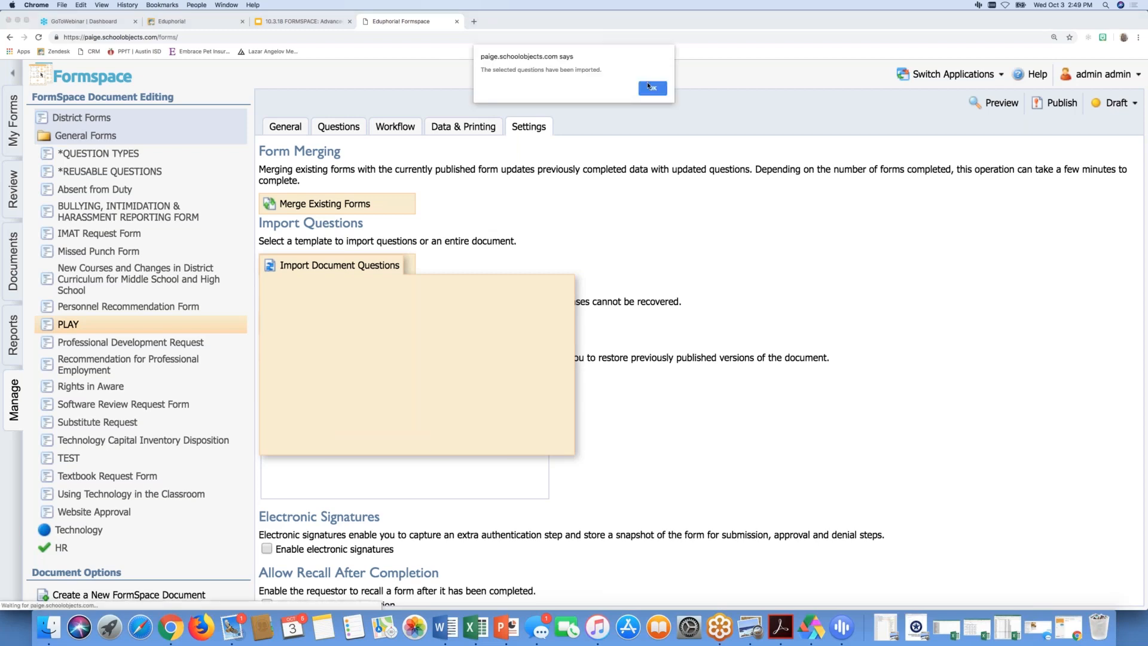
{"action": "left_click", "coordinate": [652, 89]}
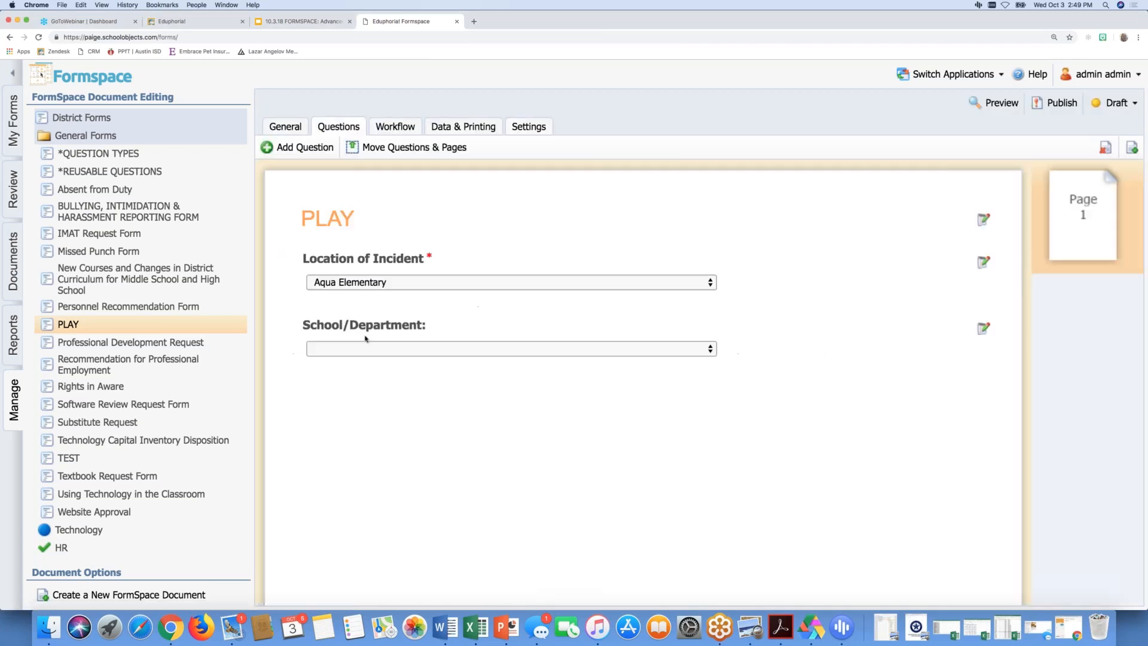
{"action": "left_click", "coordinate": [361, 348]}
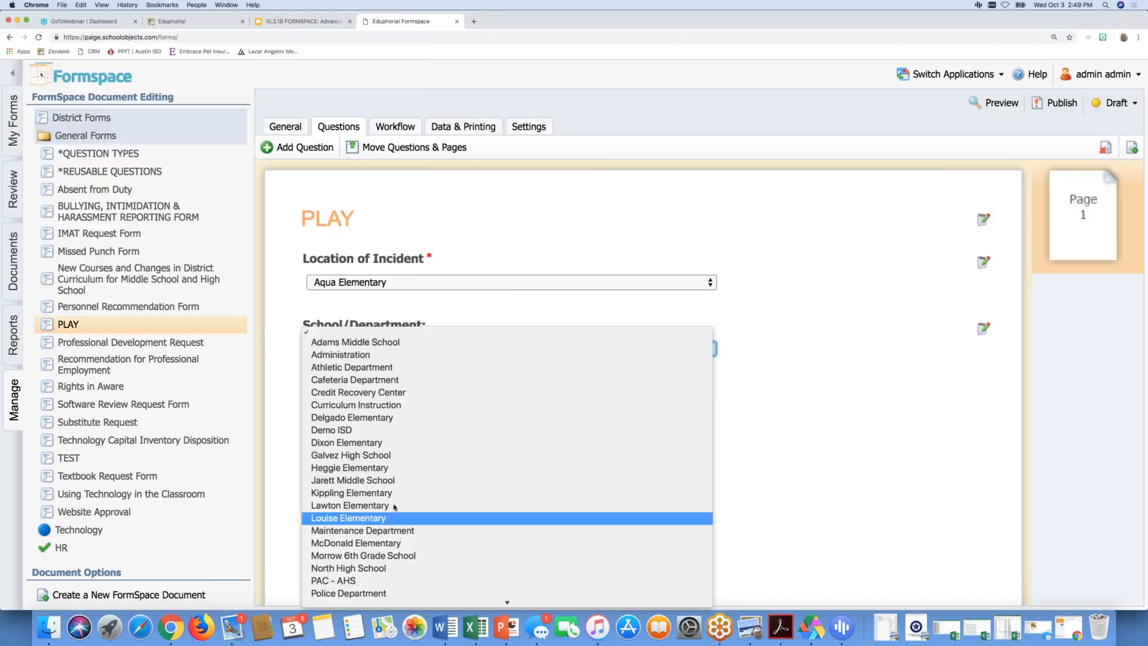
{"action": "left_click", "coordinate": [730, 449]}
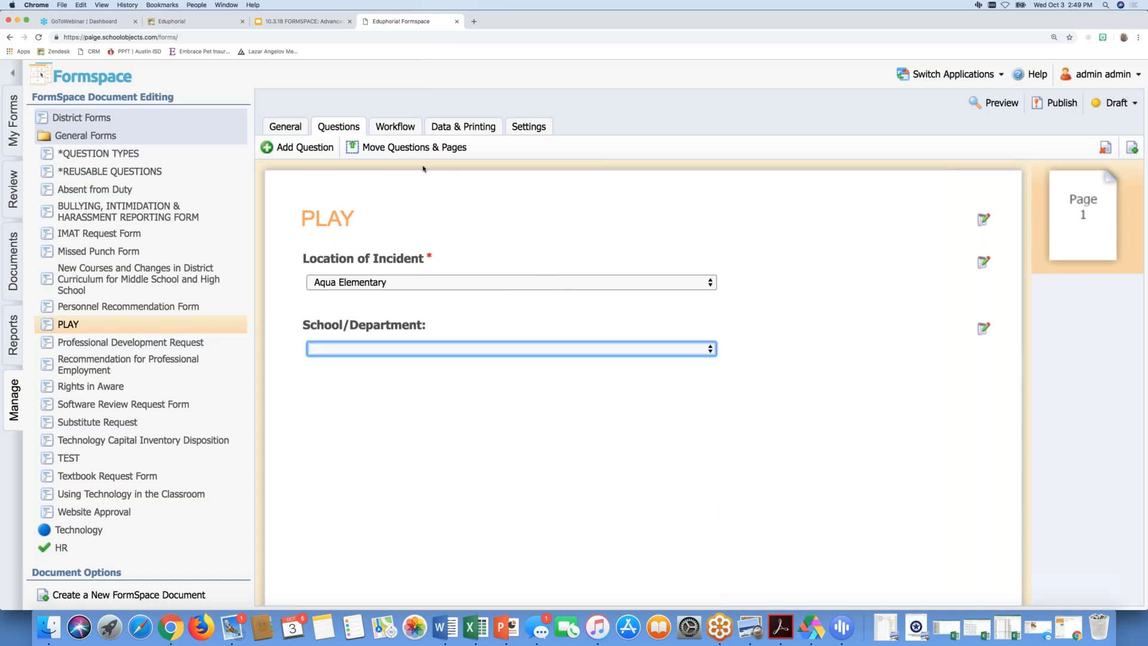
{"action": "left_click", "coordinate": [520, 128]}
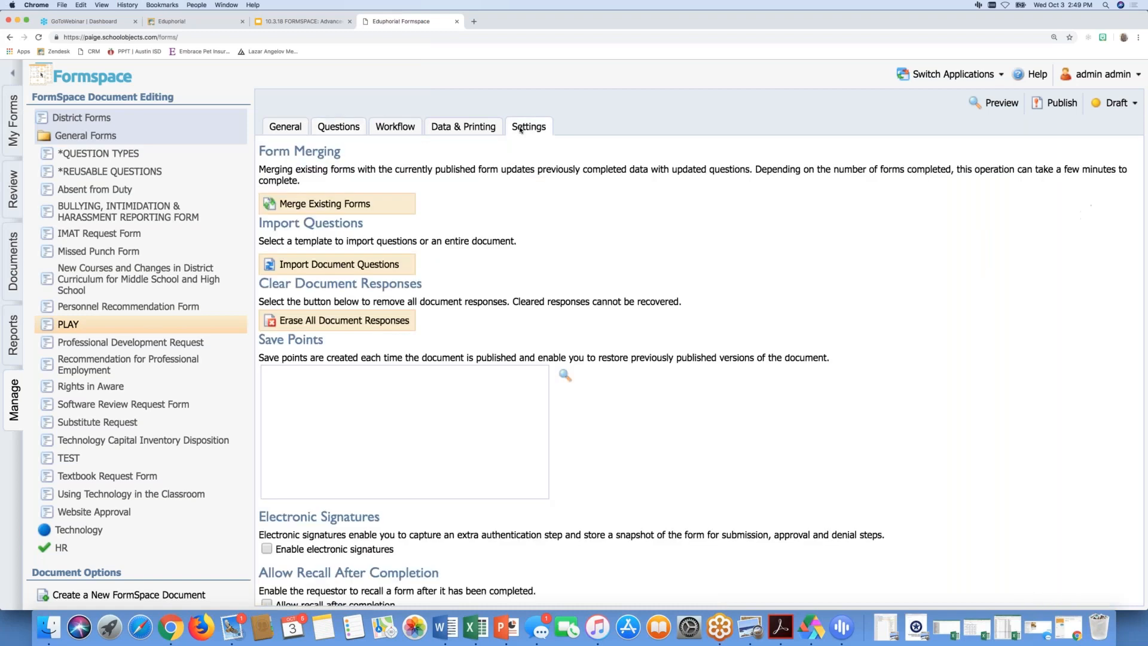
{"action": "scroll", "coordinate": [575, 316], "scroll_direction": "down", "scroll_amount": 5}
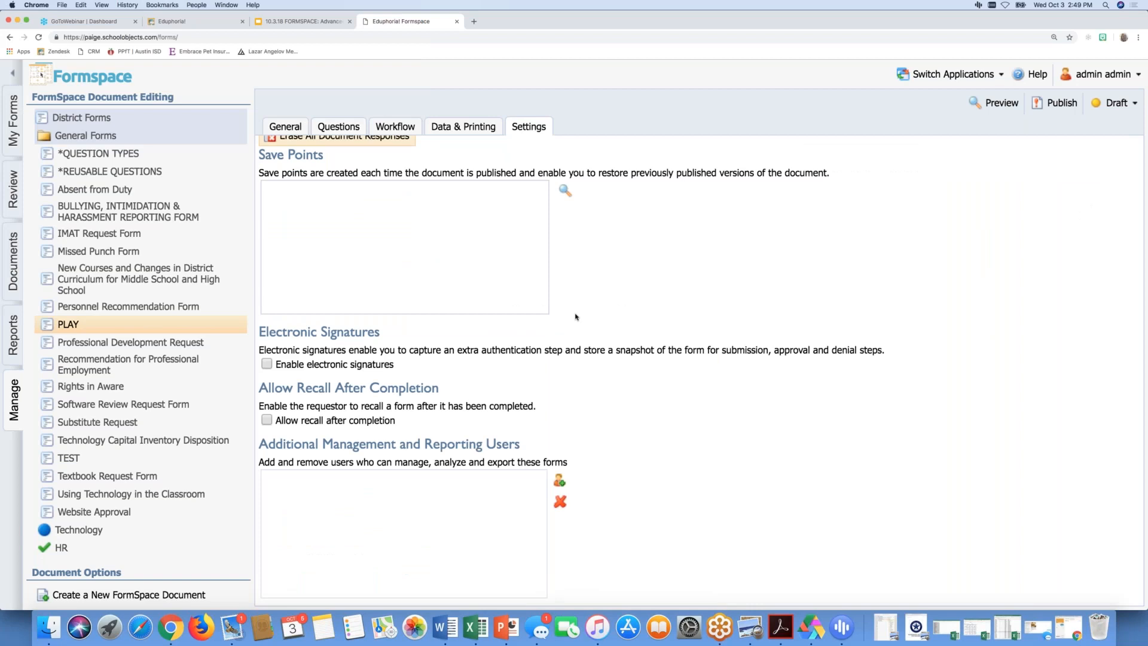
{"action": "scroll", "coordinate": [524, 330], "scroll_direction": "up", "scroll_amount": 2}
{"action": "scroll", "coordinate": [524, 330], "scroll_direction": "up", "scroll_amount": 4}
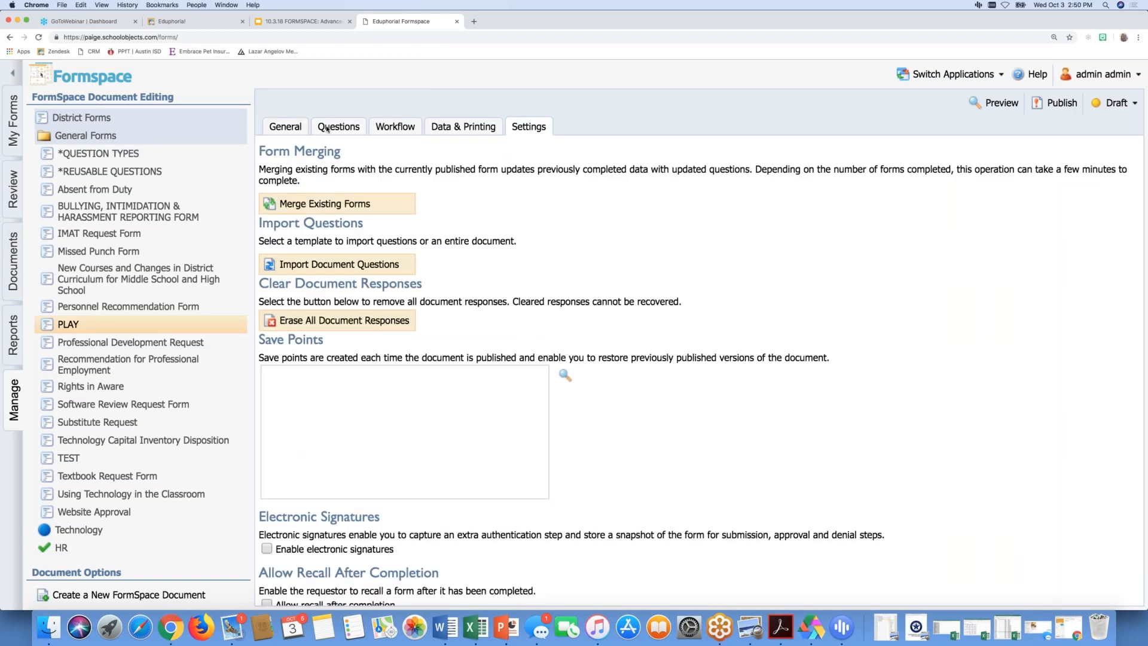
- Remove the Location of Incident question from the PLAY document
{"action": "left_click", "coordinate": [327, 128]}
{"action": "left_click", "coordinate": [985, 264]}
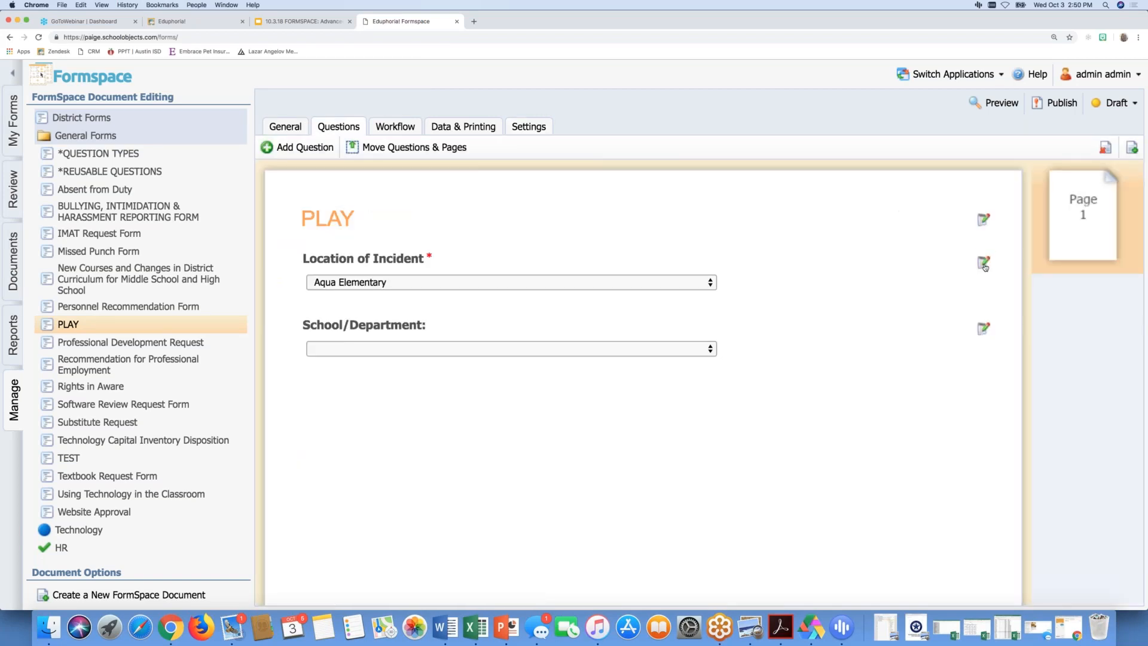
{"action": "scroll", "coordinate": [857, 310], "scroll_direction": "down", "scroll_amount": 10}
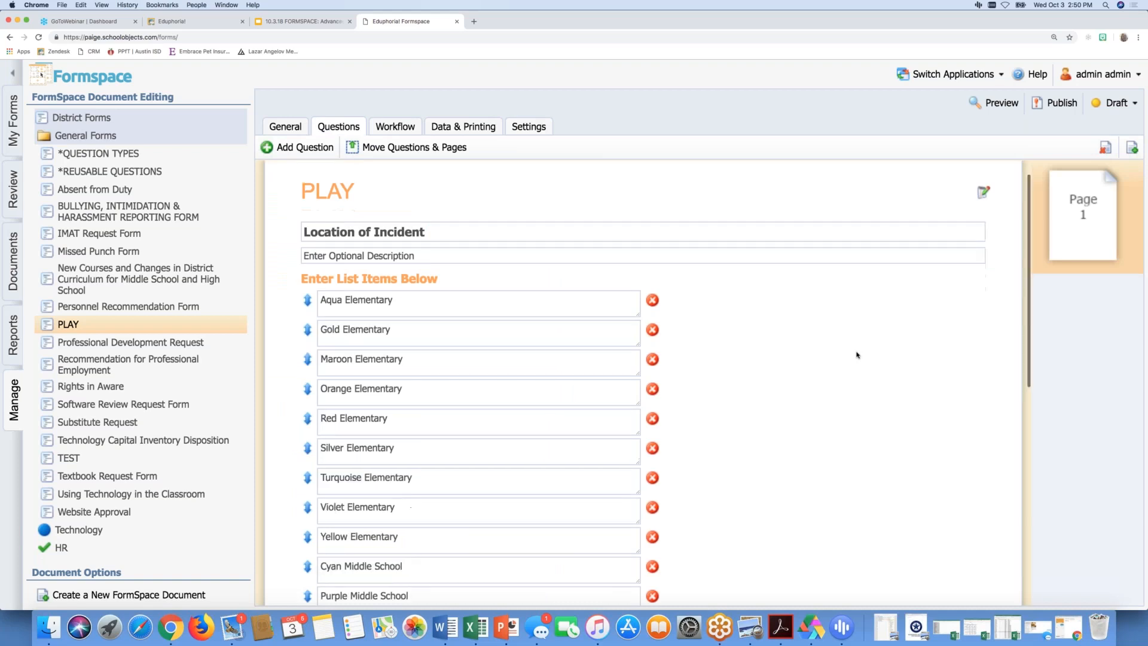
{"action": "left_click", "coordinate": [324, 488]}
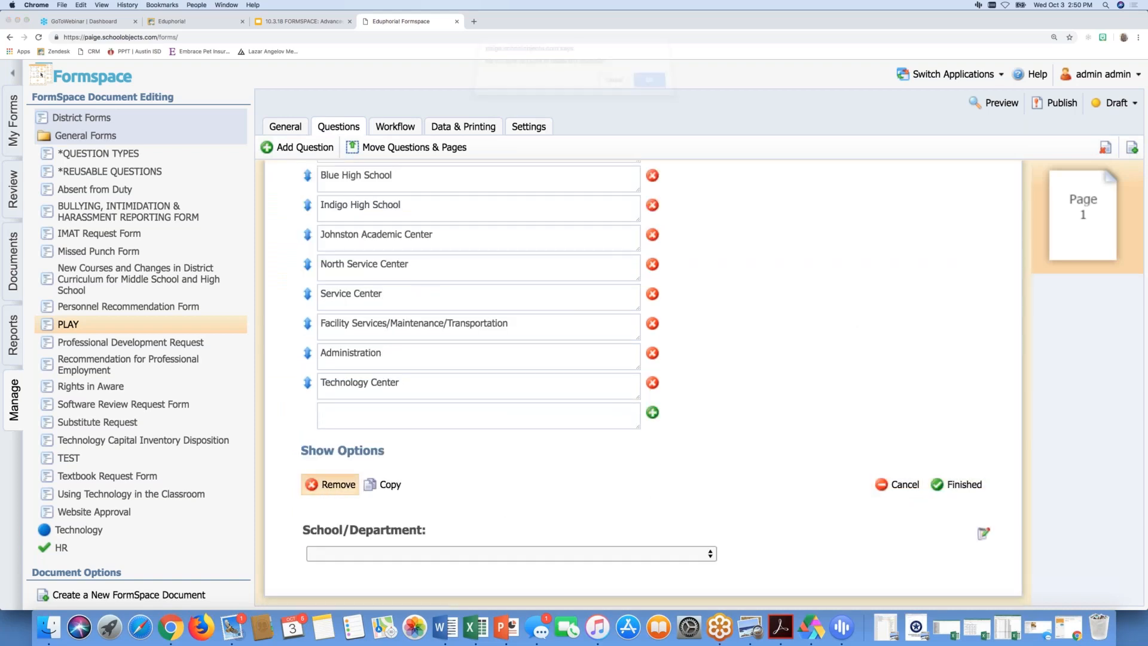
{"action": "left_click", "coordinate": [650, 88]}
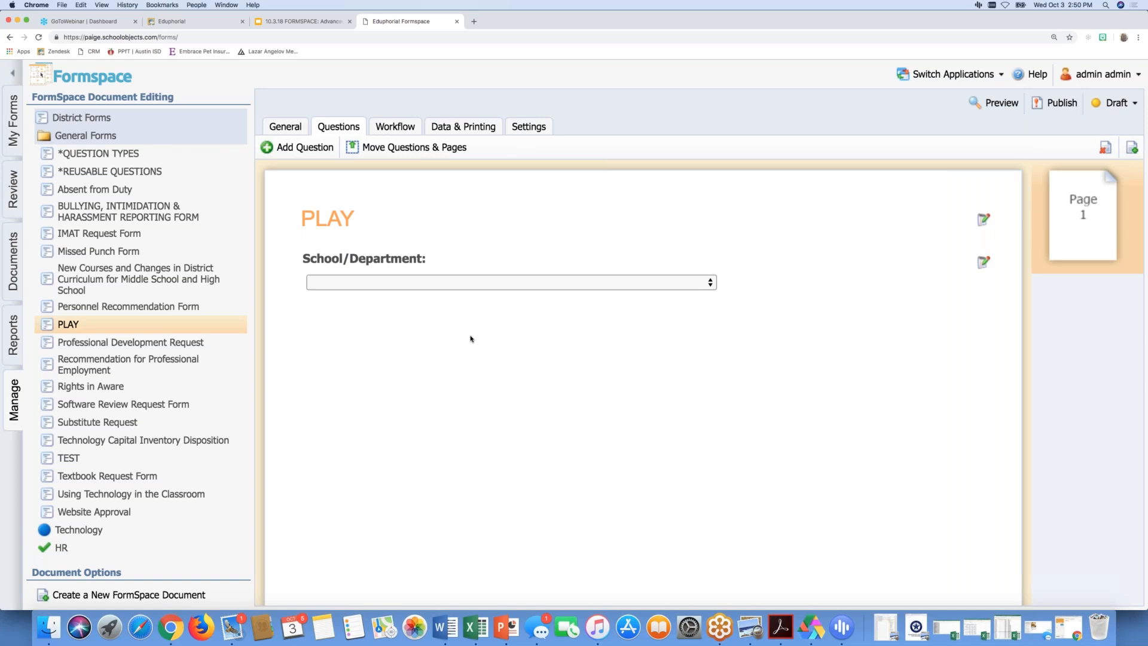
- Find a staff member by first name and add them to PLAY's Additional Management and Reporting Users with the Manage role
{"action": "left_click", "coordinate": [535, 127]}
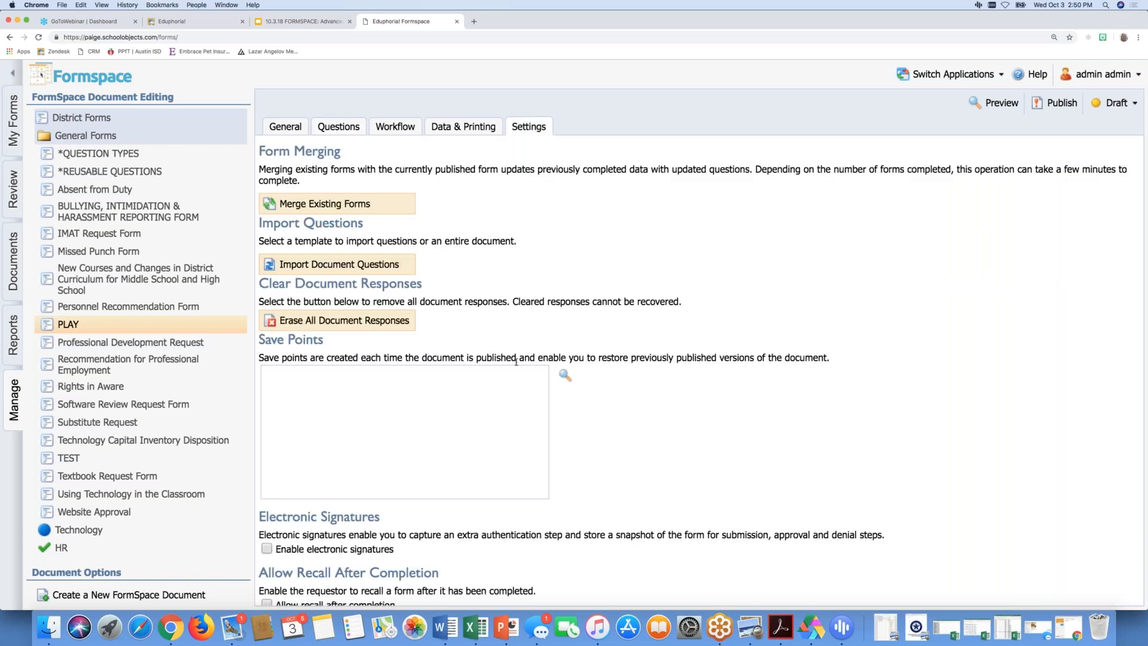
{"action": "scroll", "coordinate": [548, 495], "scroll_direction": "down", "scroll_amount": 3}
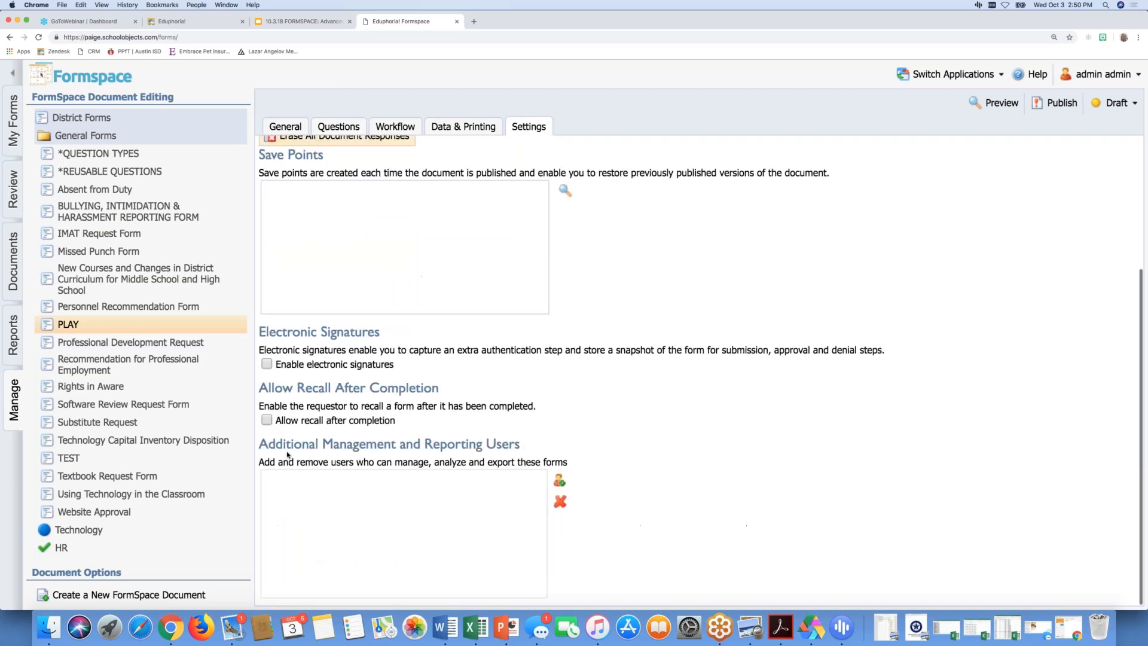
{"action": "left_click", "coordinate": [559, 480]}
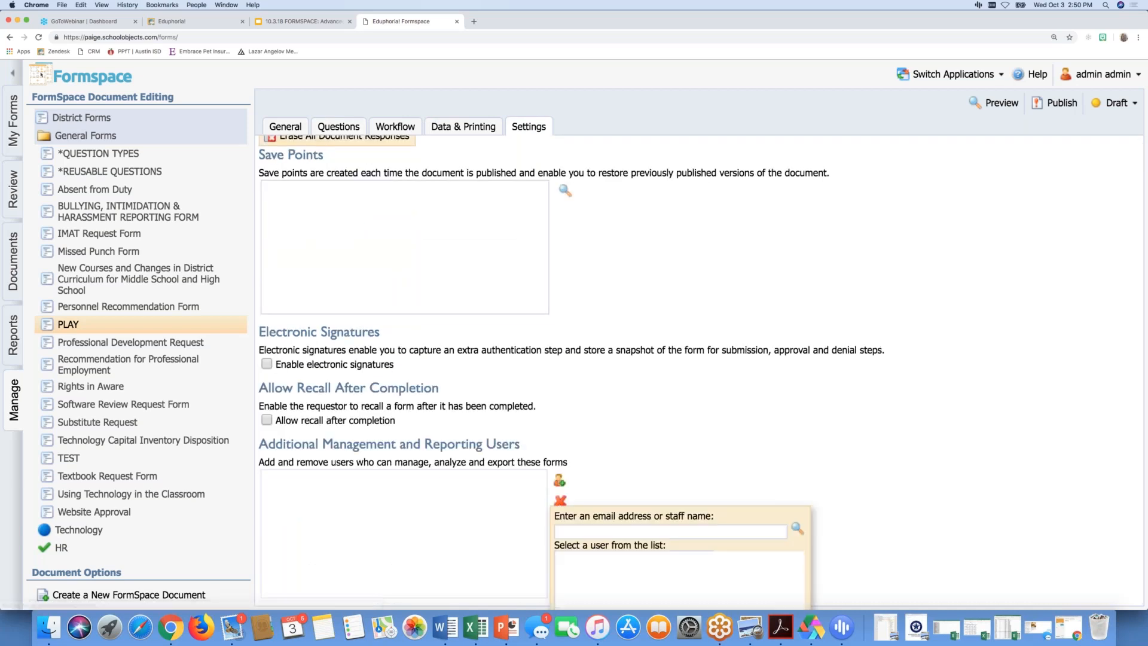
{"action": "left_click", "coordinate": [578, 531]}
{"action": "type", "text": "paige"}
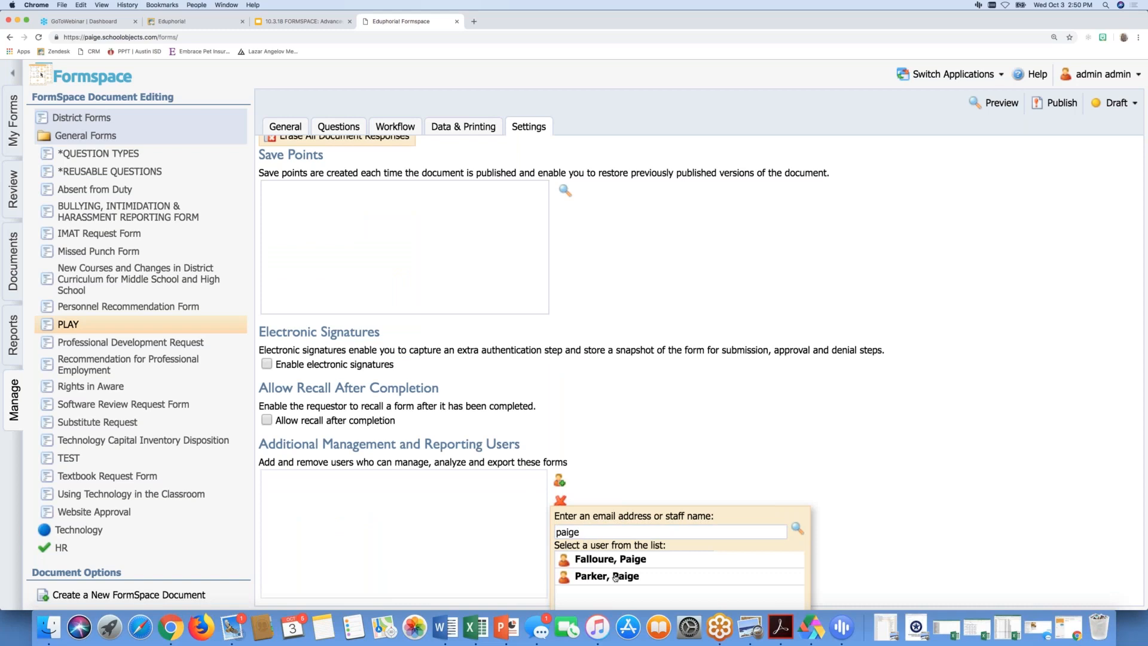
{"action": "left_click", "coordinate": [615, 577]}
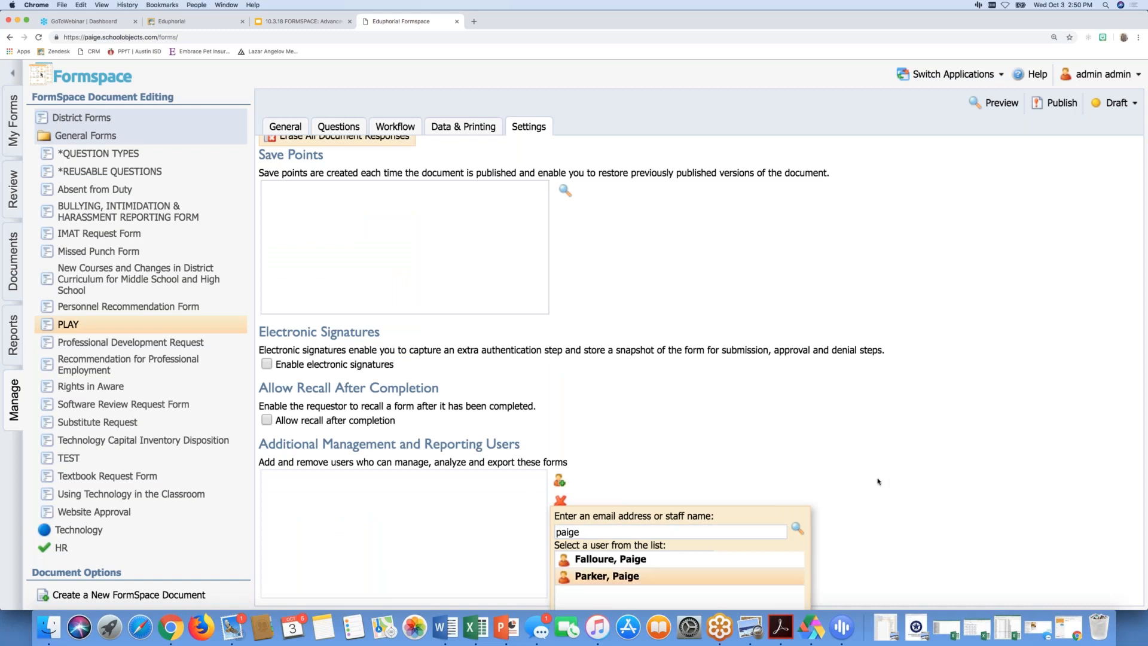
{"action": "key", "text": "super+equal"}
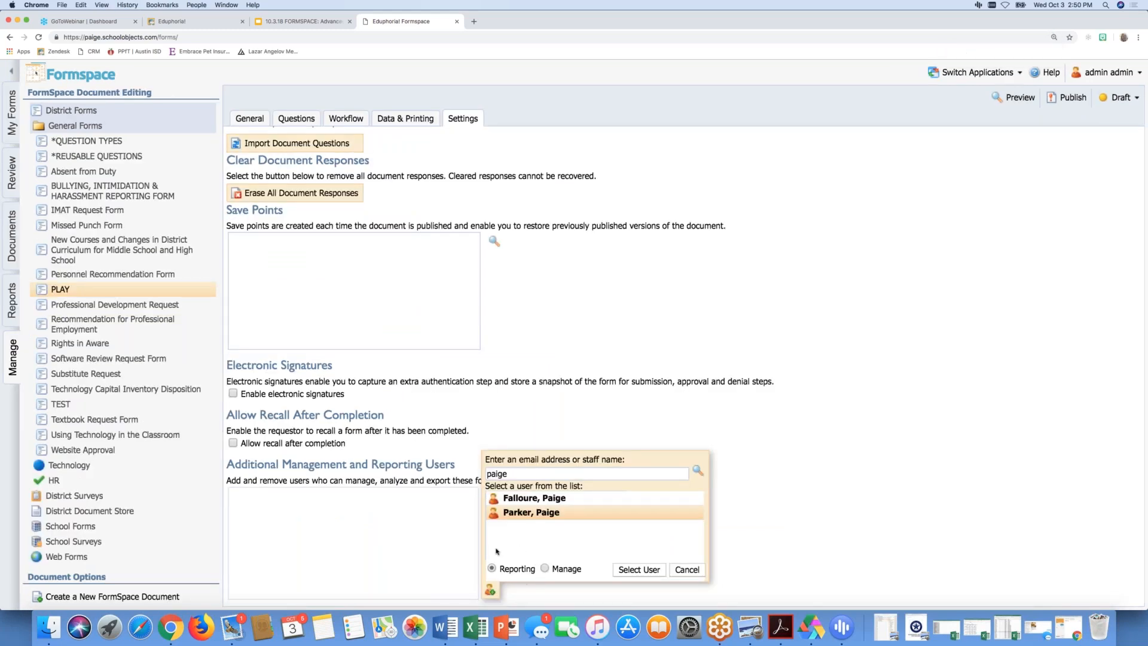
{"action": "left_click", "coordinate": [545, 569]}
{"action": "left_click", "coordinate": [640, 570]}
{"action": "scroll", "coordinate": [464, 468], "scroll_direction": "down", "scroll_amount": 3}
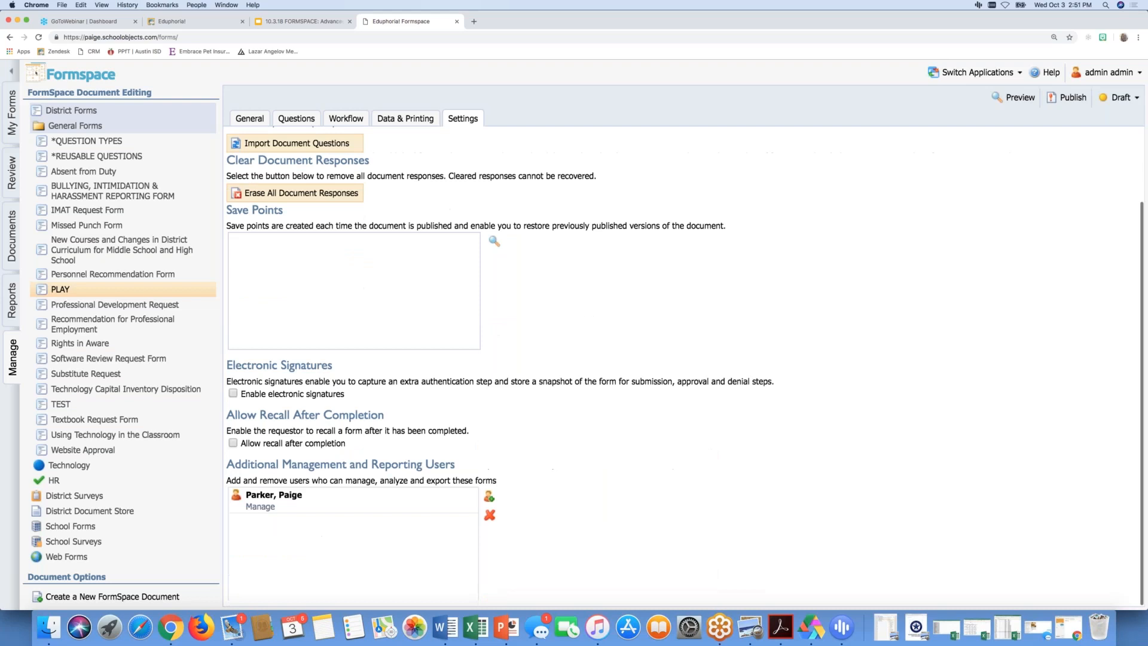
{"action": "scroll", "coordinate": [359, 296], "scroll_direction": "up", "scroll_amount": 3}
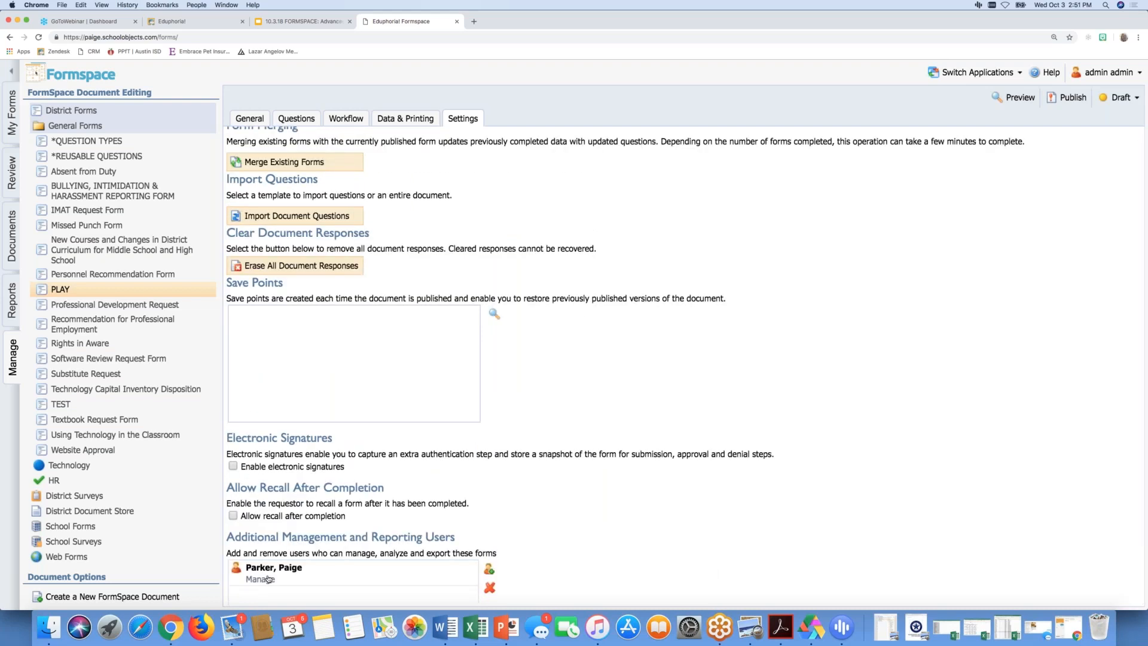
{"action": "right_click", "coordinate": [268, 578]}
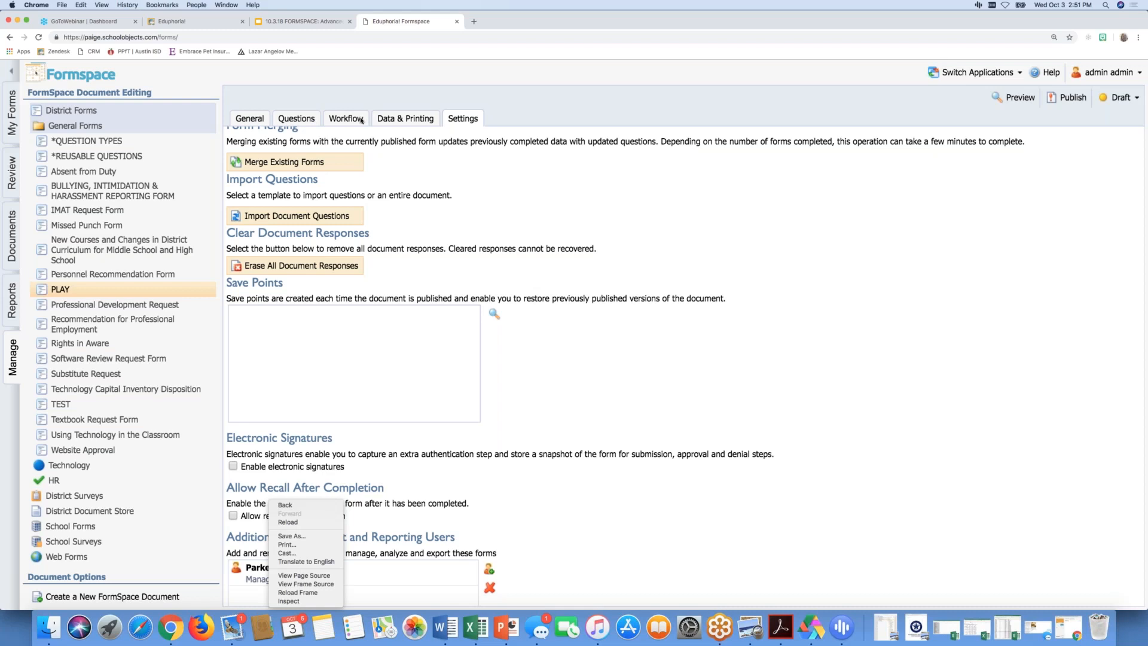
{"action": "left_click", "coordinate": [646, 333]}
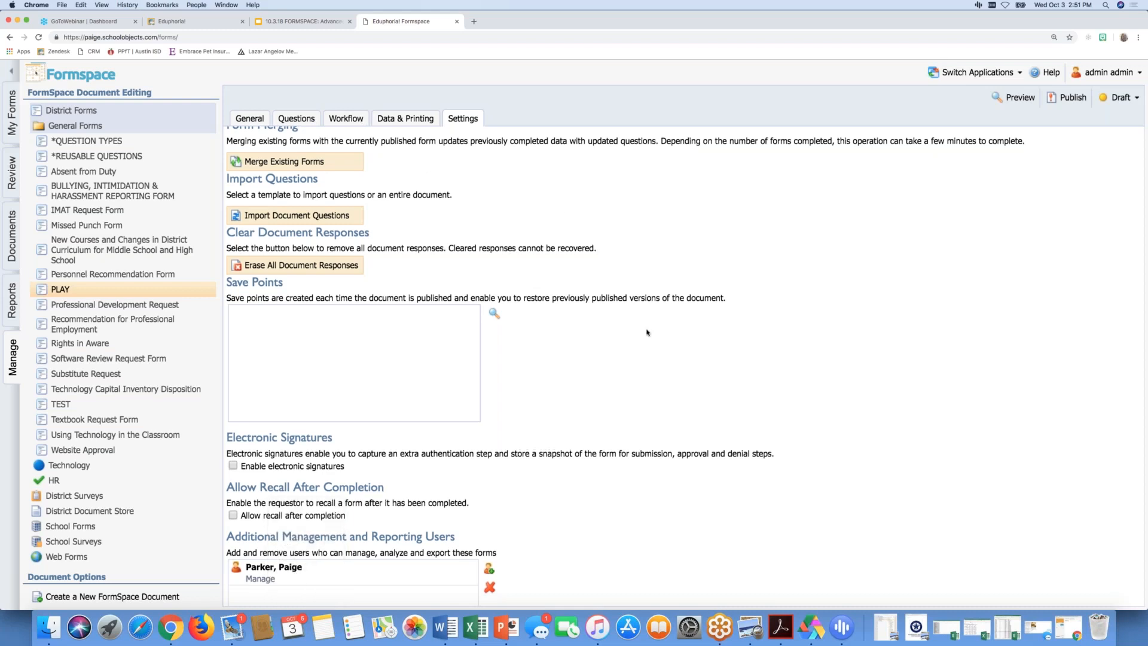
{"action": "scroll", "coordinate": [647, 332], "scroll_direction": "down", "scroll_amount": 3}
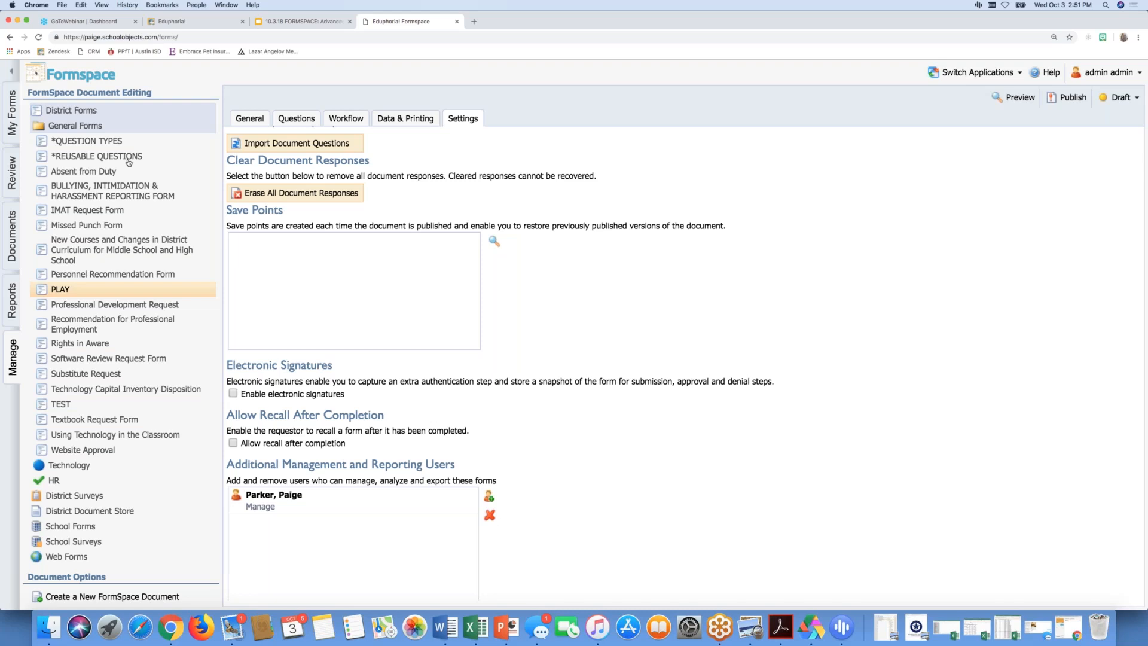
- Open the Bullying, Intimidation & Harassment Reporting Form's template, and switch to the Form Analysis report
{"action": "left_click", "coordinate": [91, 187]}
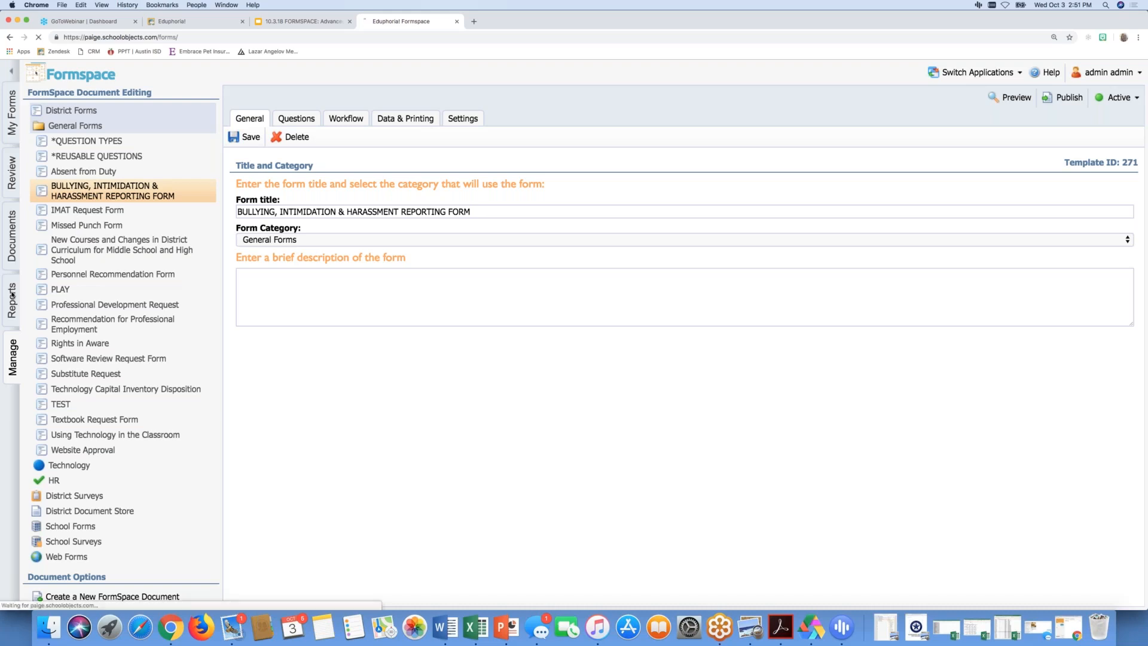
{"action": "left_click", "coordinate": [12, 295]}
{"action": "left_click", "coordinate": [114, 218]}
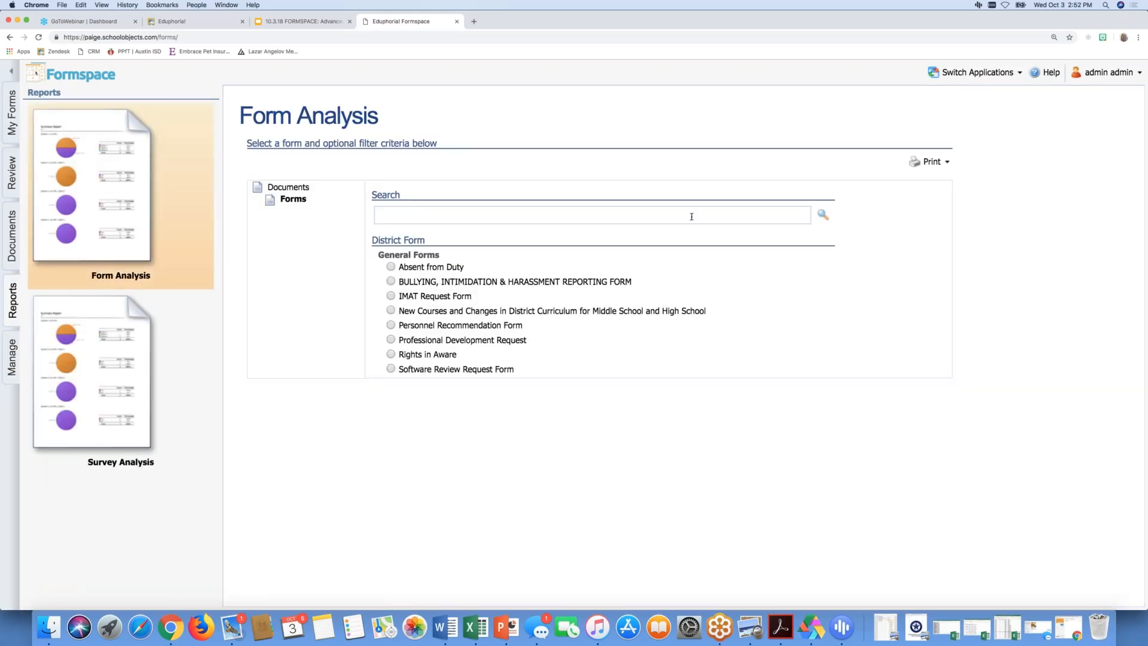
- Try to export the form analysis to Excel without a form selected
{"action": "left_click", "coordinate": [929, 162]}
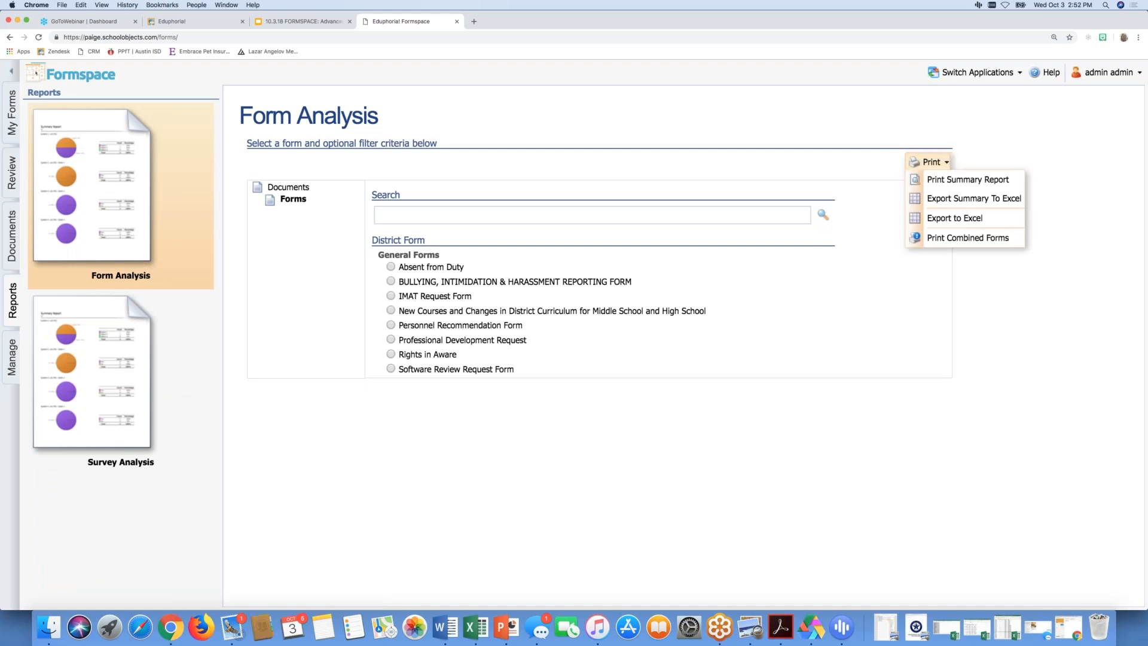
{"action": "left_click", "coordinate": [940, 220]}
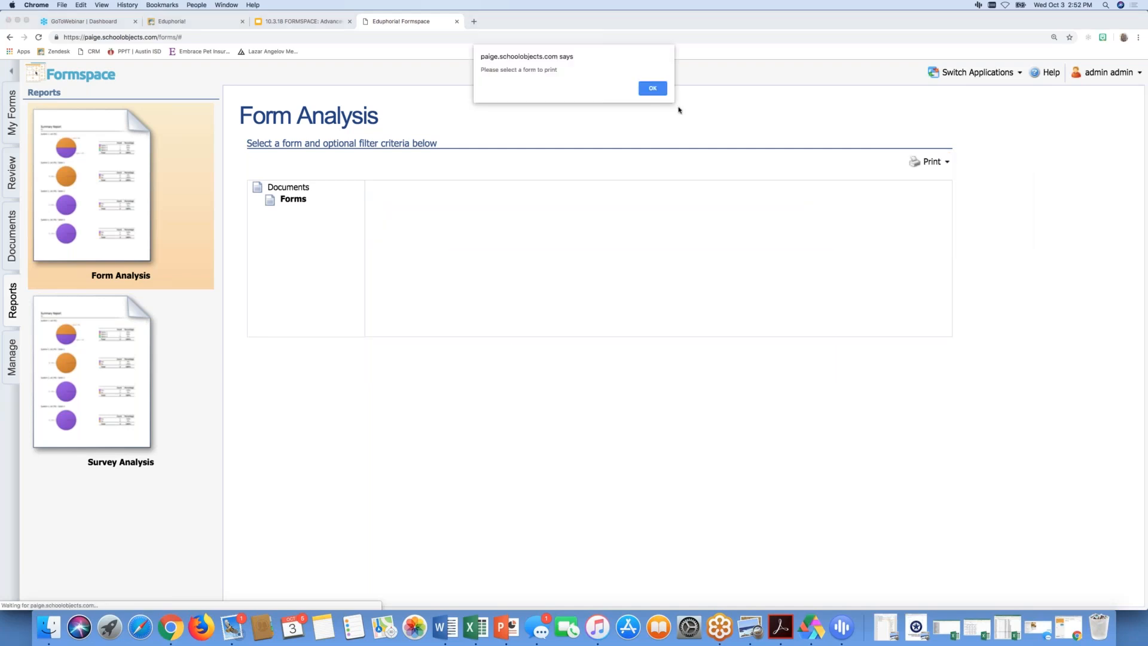
{"action": "left_click", "coordinate": [652, 88]}
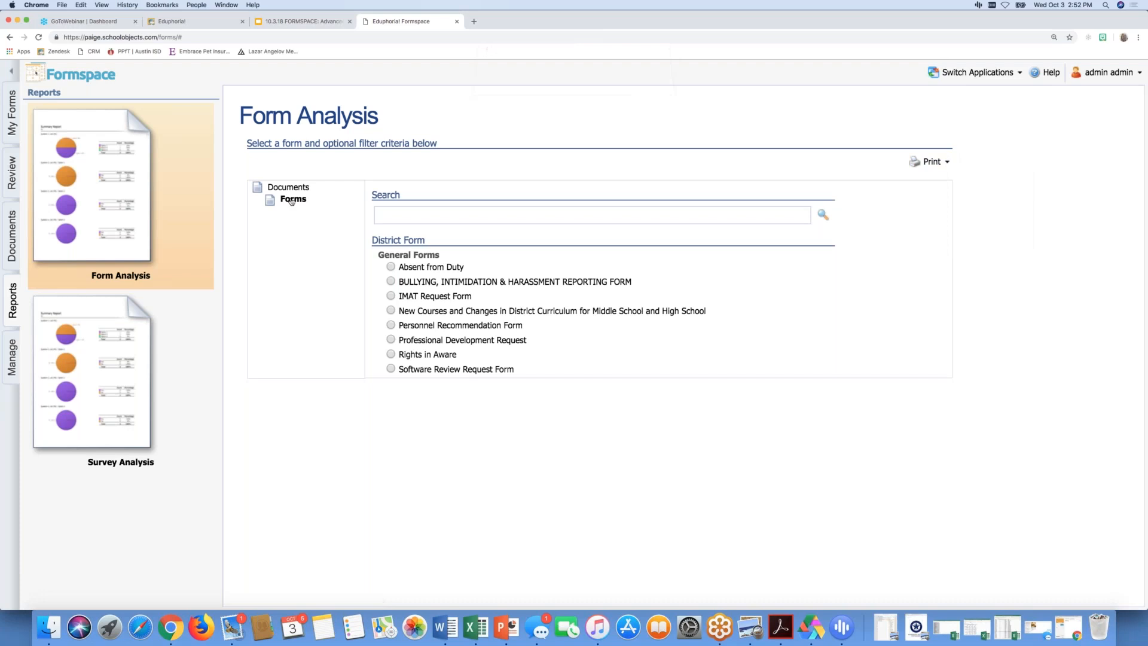
- Select the BULLYING, INTIMIDATION & HARASSMENT REPORTING FORM for analysis and export it to Excel
{"action": "left_click", "coordinate": [390, 282]}
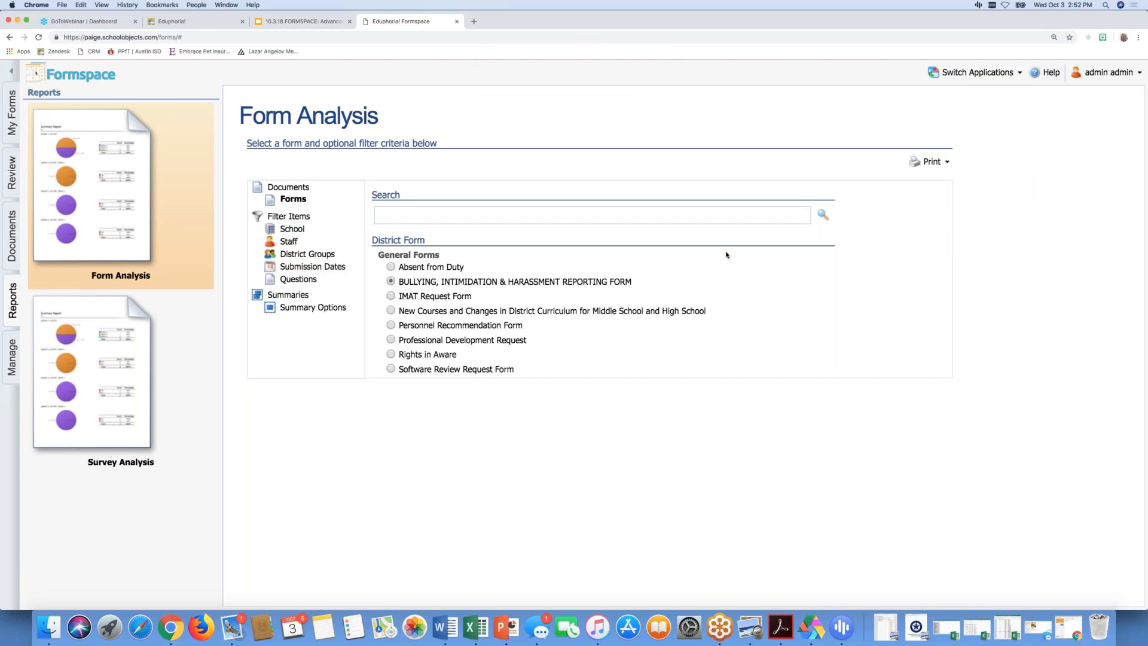
{"action": "left_click", "coordinate": [930, 161]}
{"action": "left_click", "coordinate": [940, 217]}
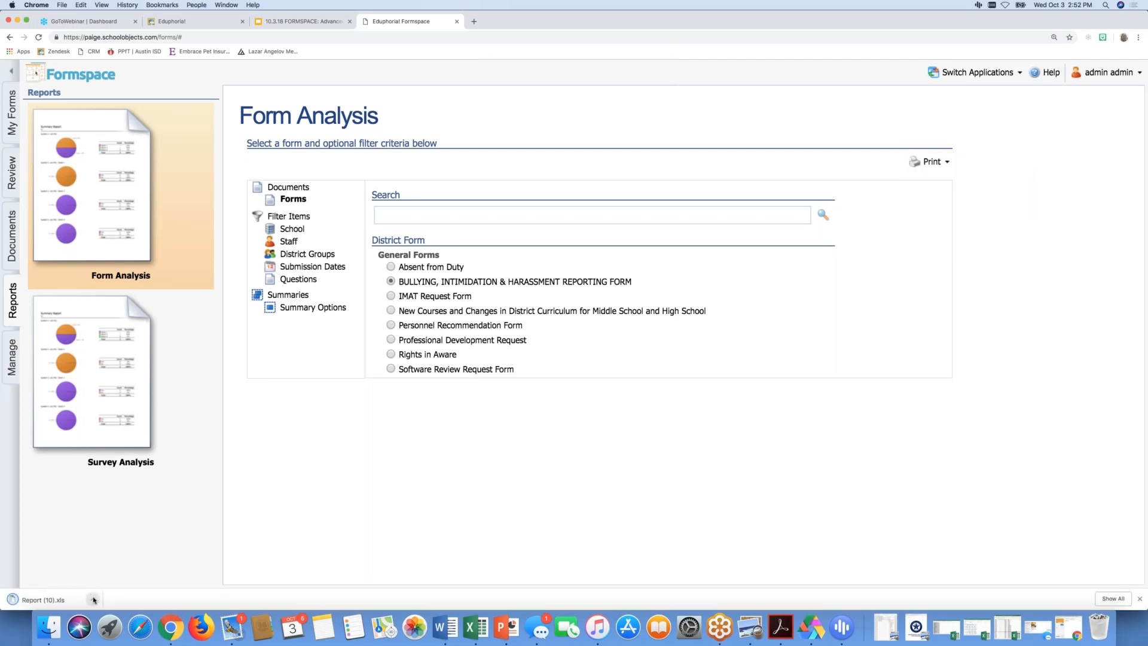
- Open the downloaded Report (10).xls in Excel and look through the column headings across the Data sheet
{"action": "left_click", "coordinate": [93, 600]}
{"action": "left_click", "coordinate": [118, 566]}
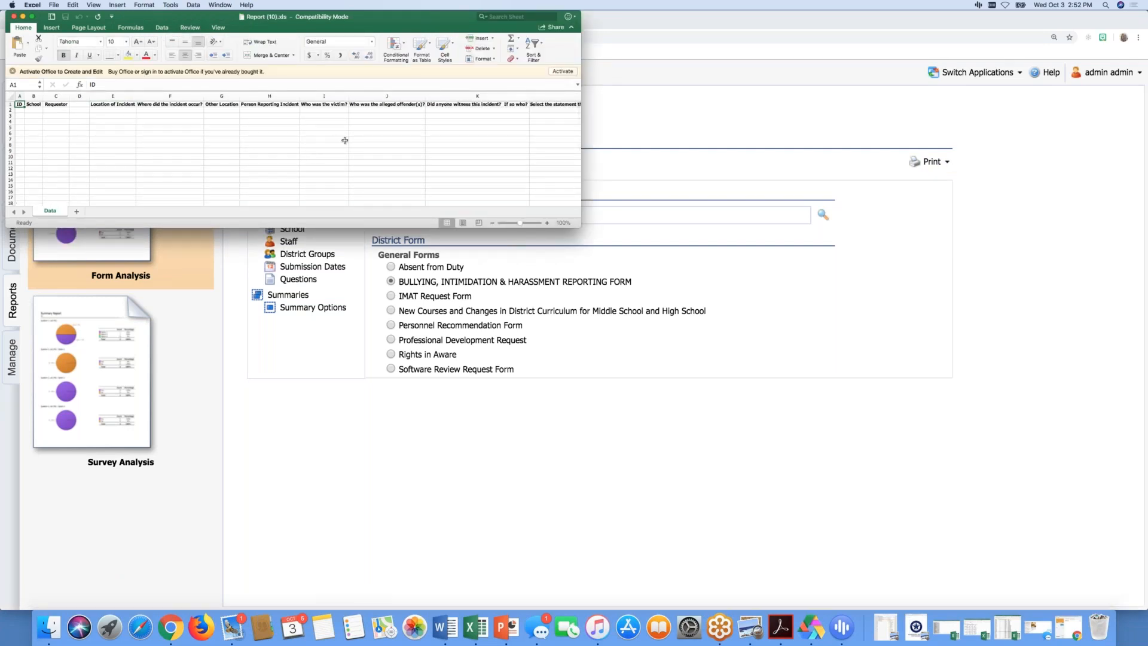
{"action": "scroll", "coordinate": [490, 131], "scroll_direction": "right", "scroll_amount": 10}
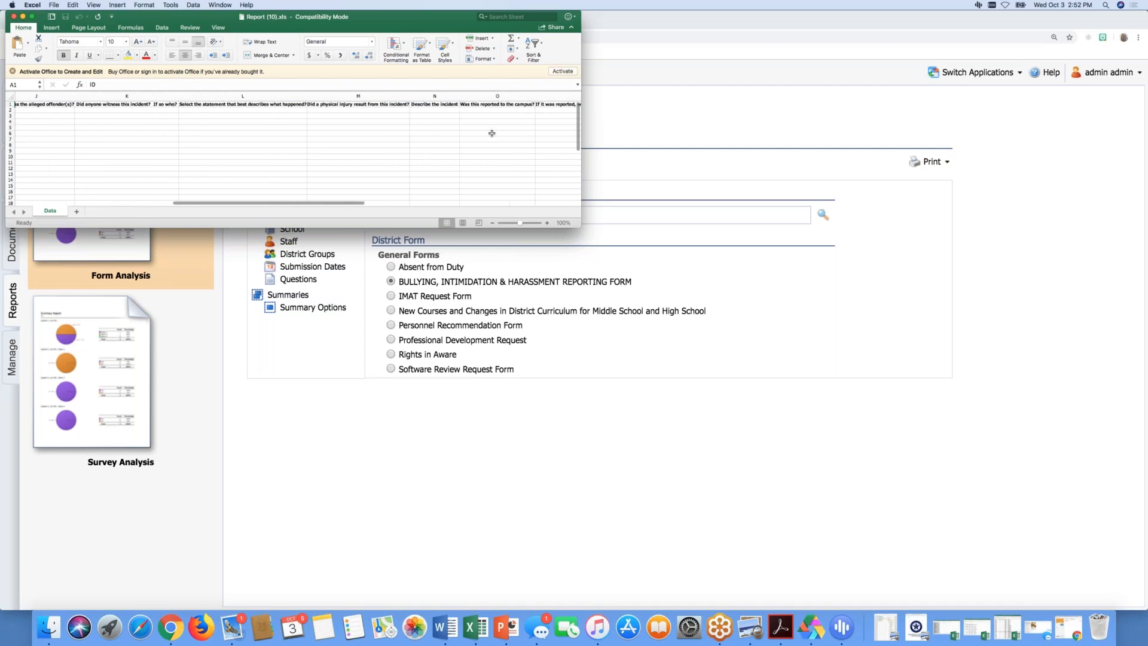
- Finish looking over the columns of the exported Report (10).xls and close the workbook
{"action": "scroll", "coordinate": [491, 133], "scroll_direction": "left", "scroll_amount": 5}
{"action": "scroll", "coordinate": [491, 133], "scroll_direction": "down", "scroll_amount": 2}
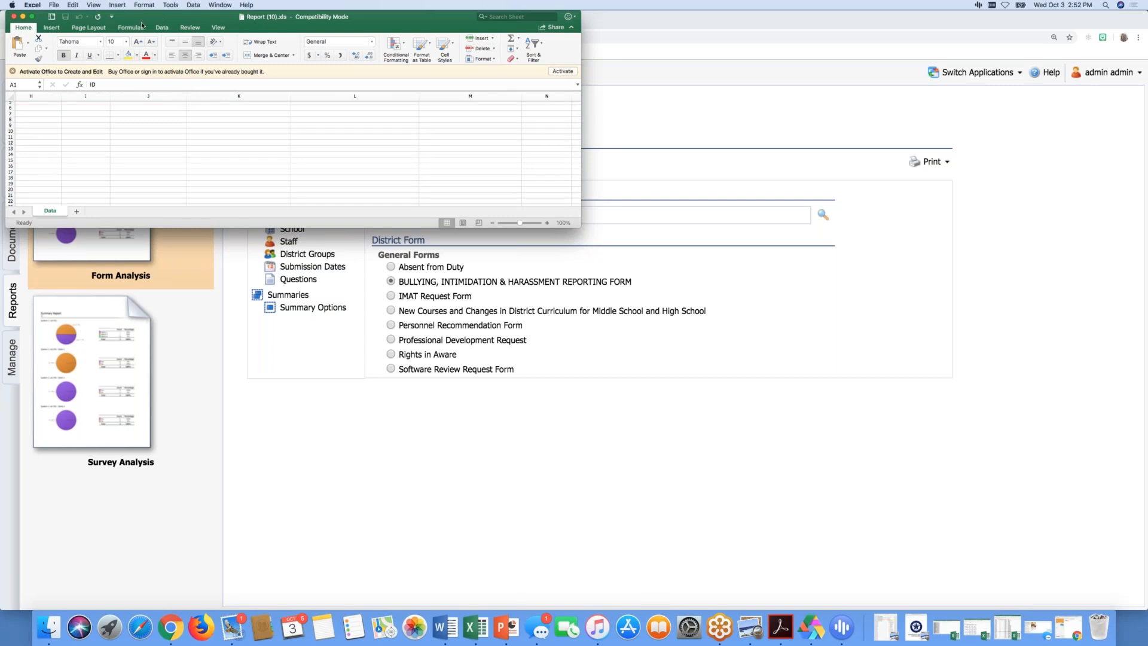
{"action": "left_click", "coordinate": [14, 17]}
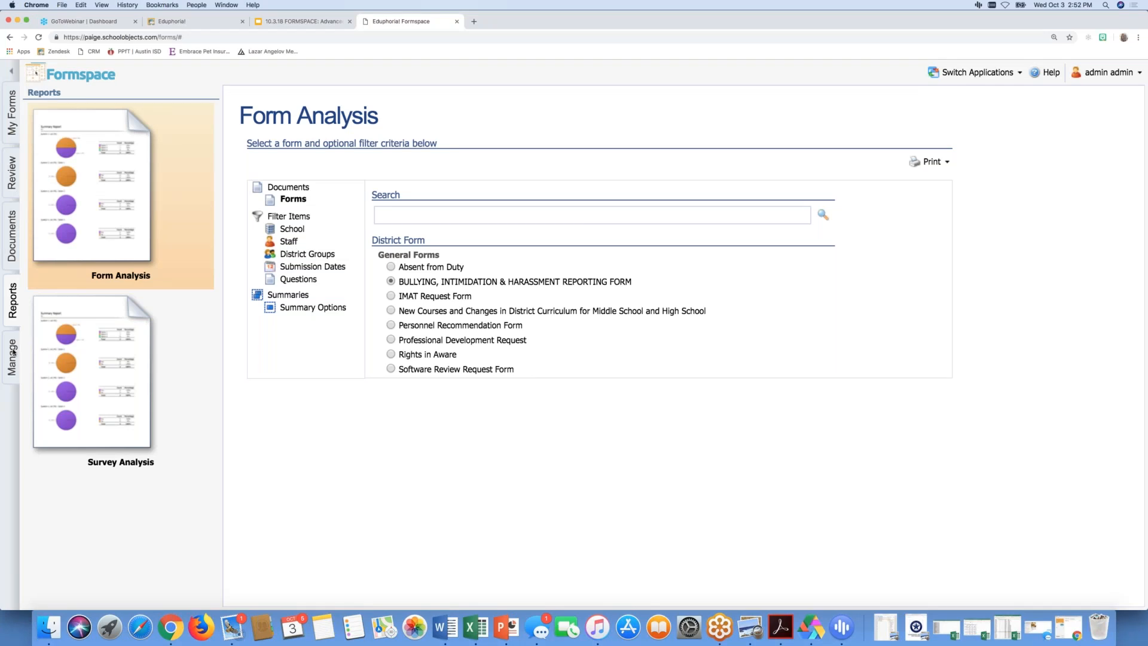
- Erase all document responses of the BULLYING, INTIMIDATION & HARASSMENT REPORTING FORM in its management settings
{"action": "left_click", "coordinate": [13, 353]}
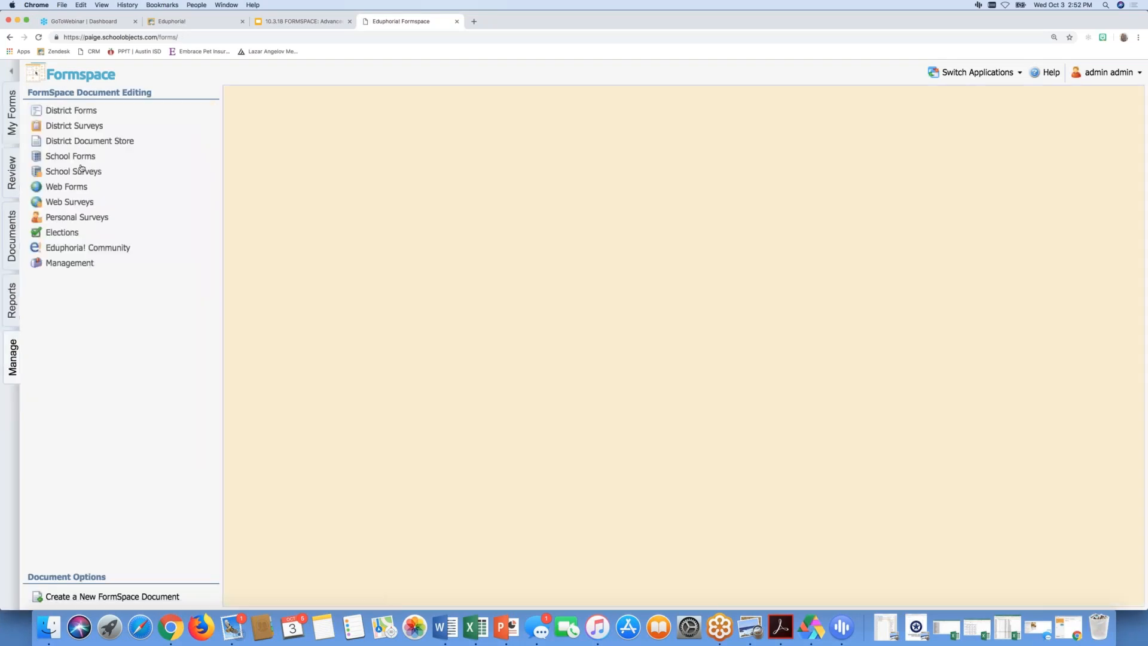
{"action": "left_click", "coordinate": [87, 111]}
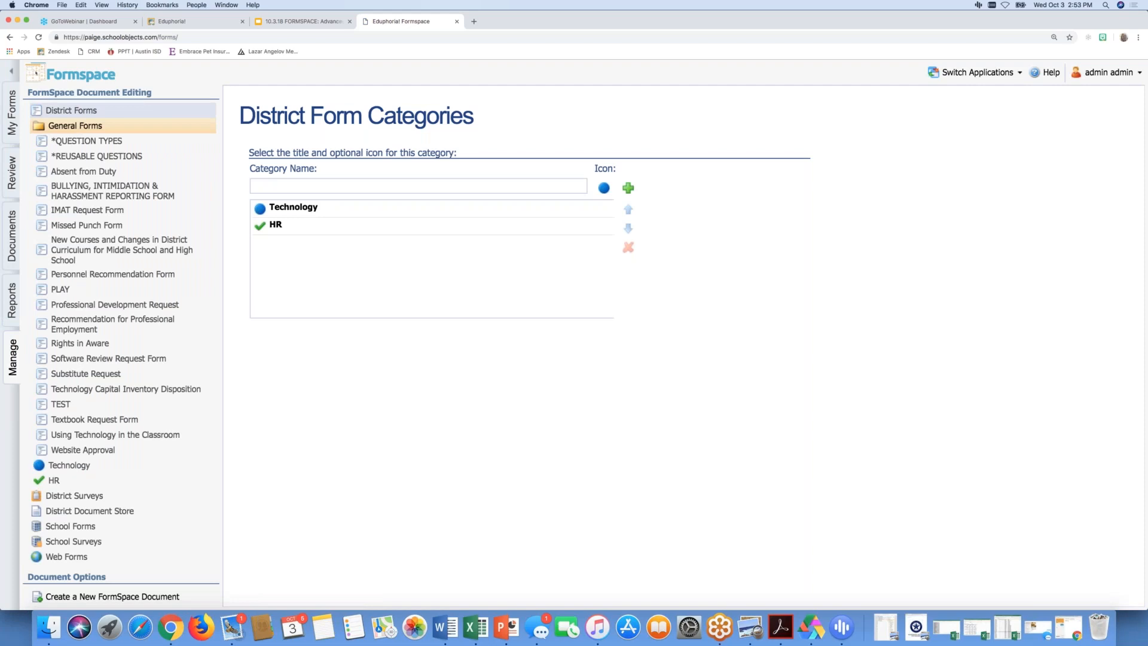
{"action": "left_click", "coordinate": [112, 190]}
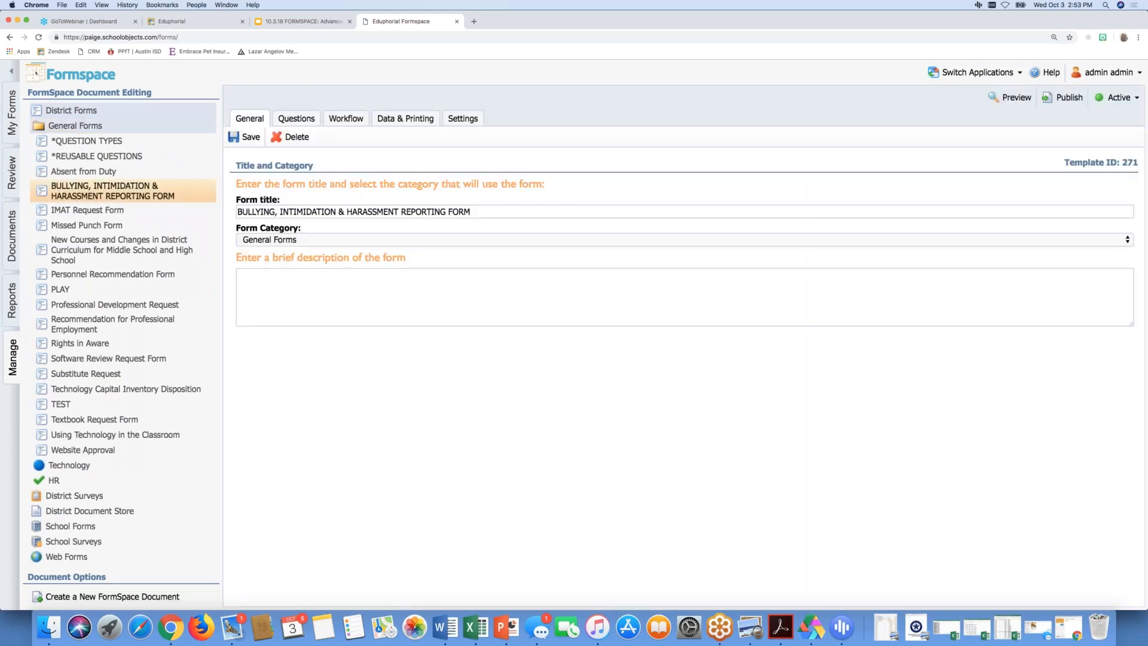
{"action": "left_click", "coordinate": [474, 119]}
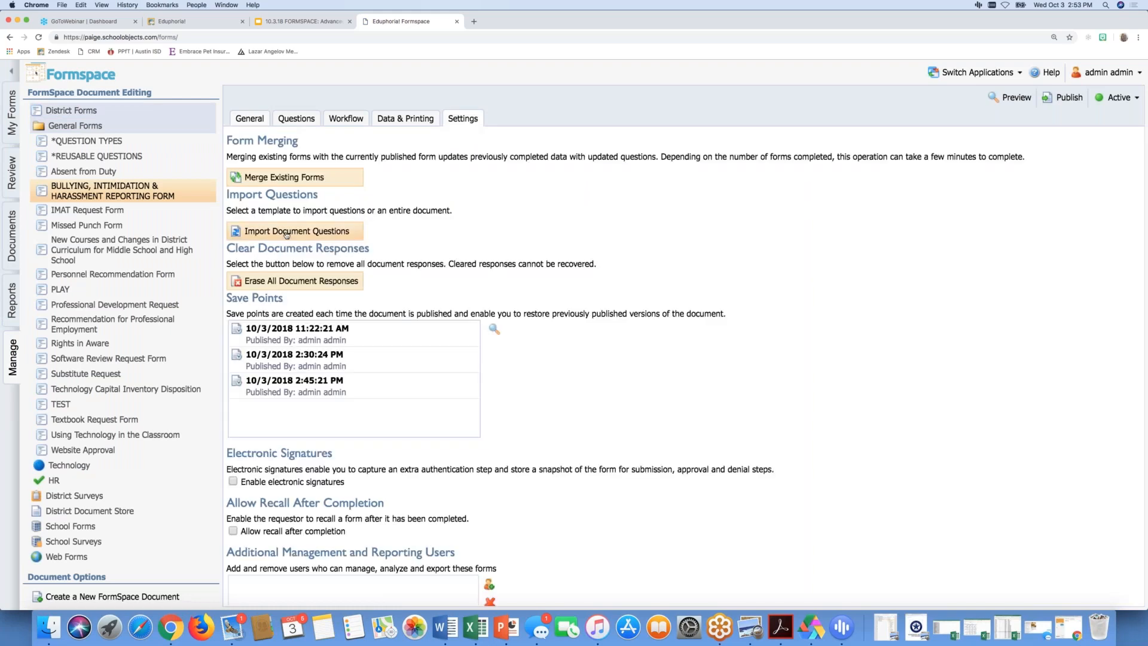
{"action": "left_click", "coordinate": [280, 282]}
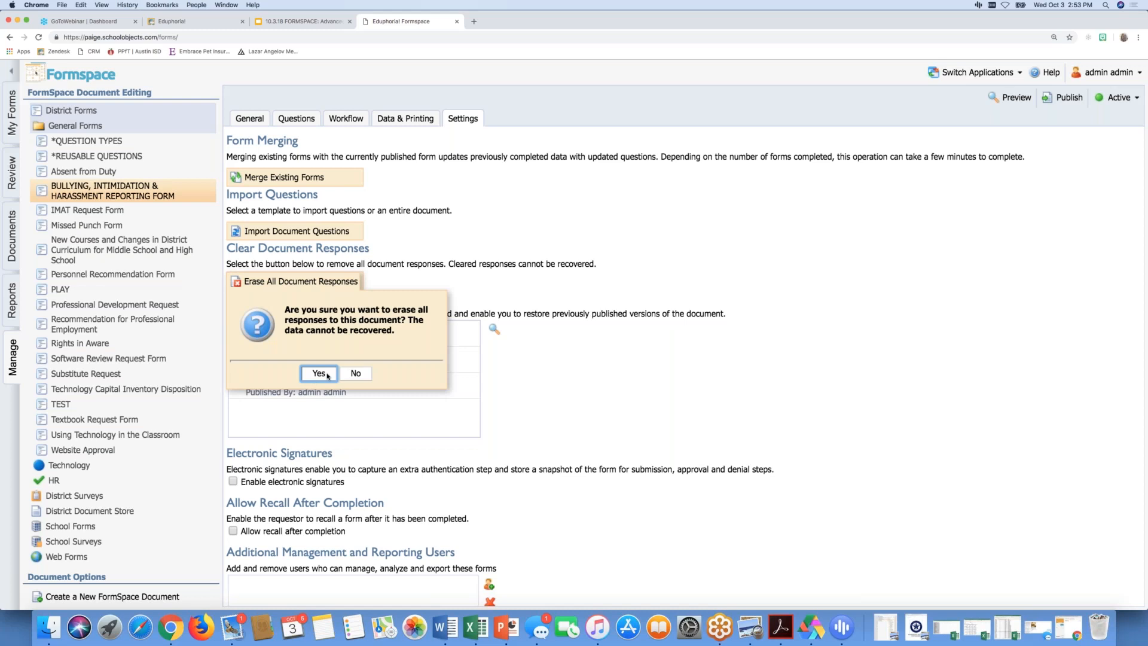
{"action": "left_click", "coordinate": [319, 374]}
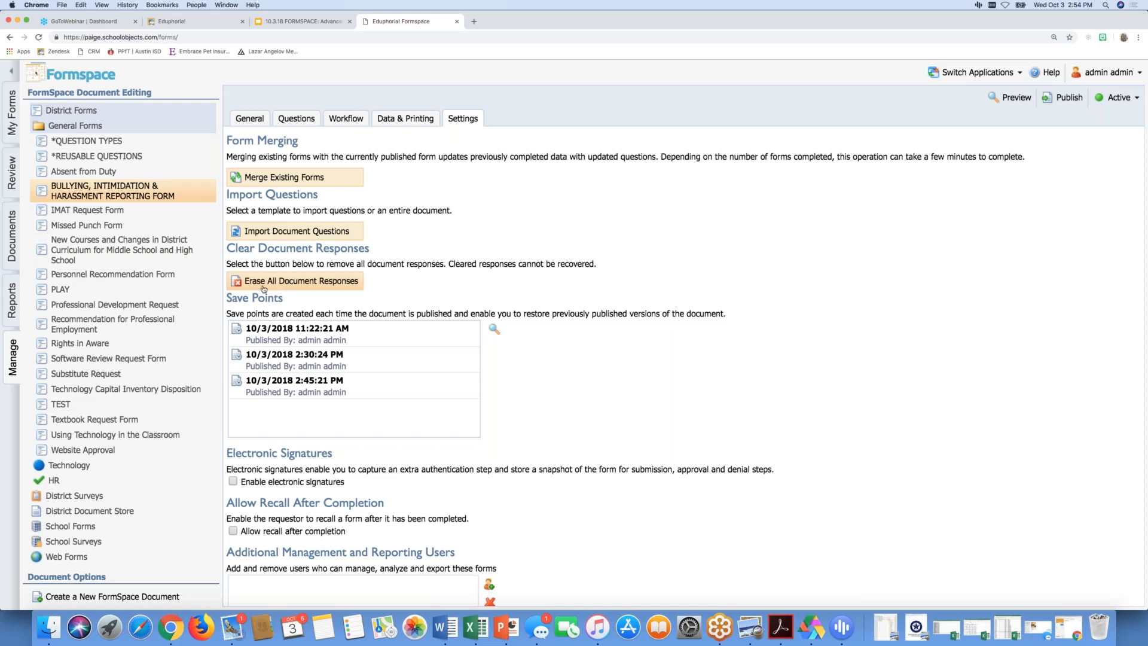
- Open the shared BISD Sick Leave Bank form from the Human Resources folder of the Eduphoria! Community
{"action": "scroll", "coordinate": [106, 545], "scroll_direction": "down", "scroll_amount": 3}
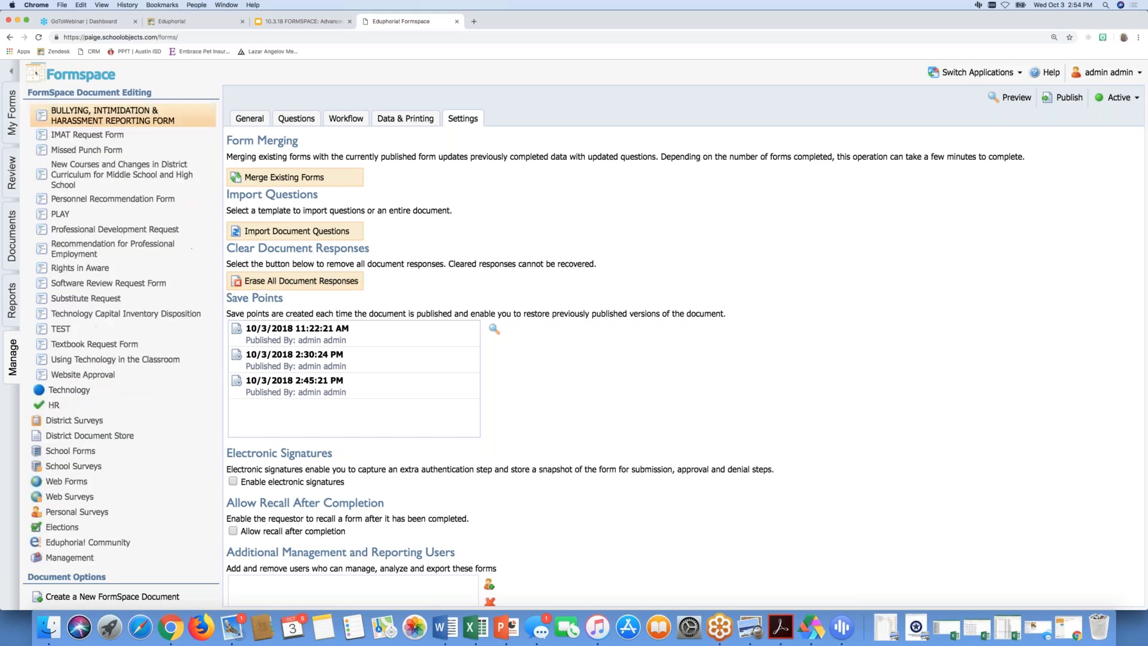
{"action": "left_click", "coordinate": [104, 543]}
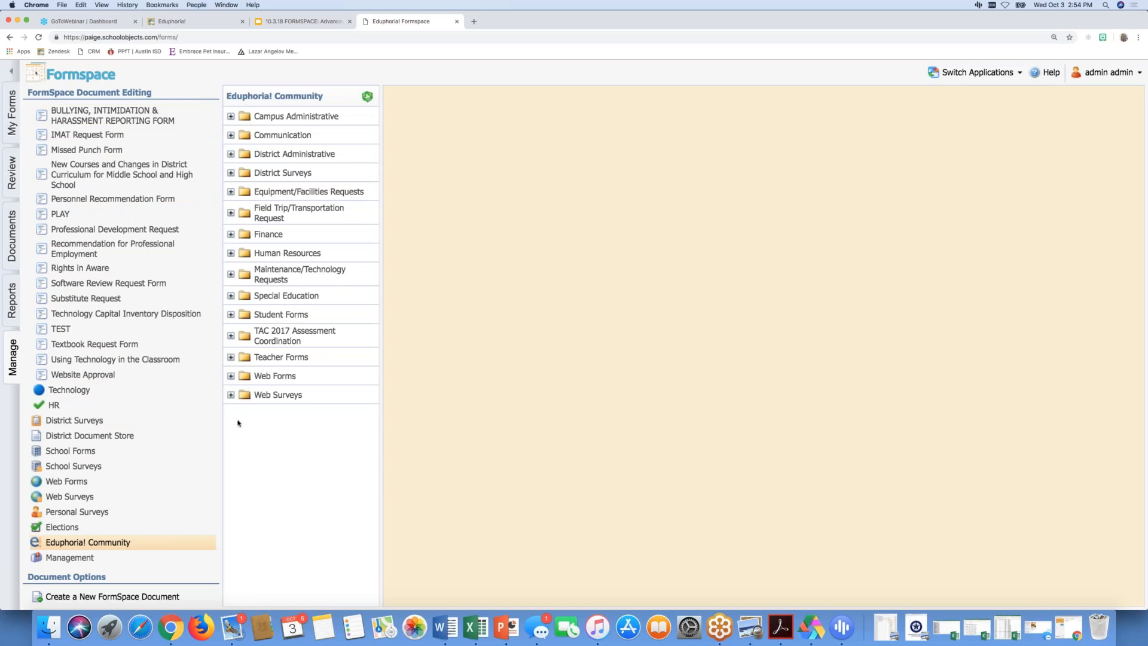
{"action": "left_click", "coordinate": [231, 253]}
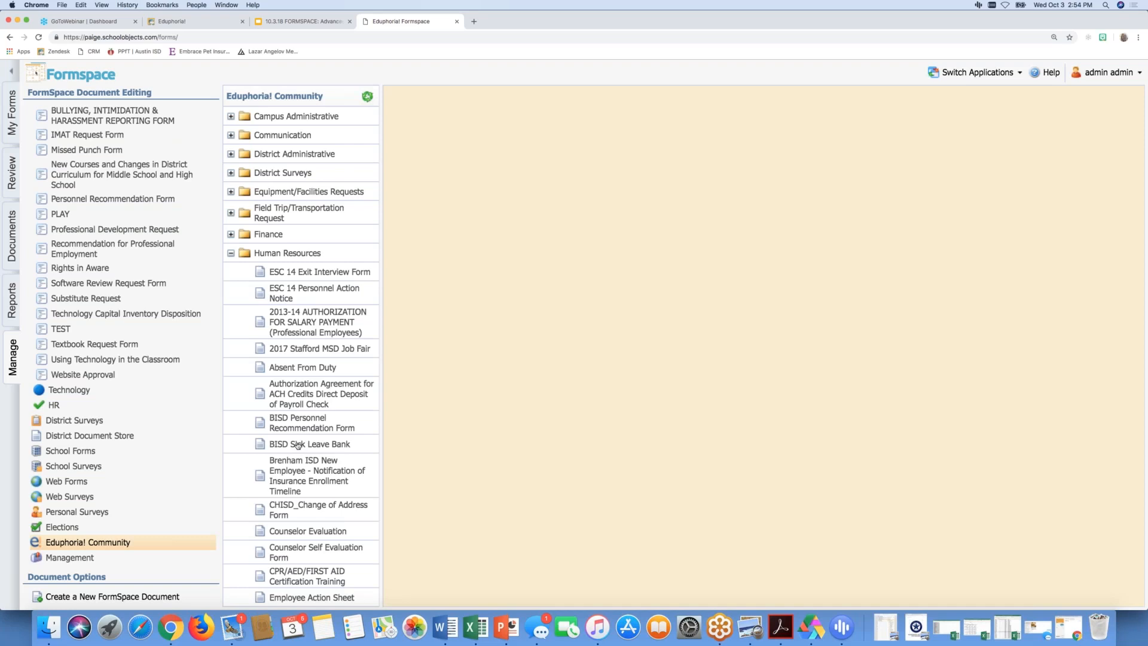
{"action": "left_click", "coordinate": [297, 445]}
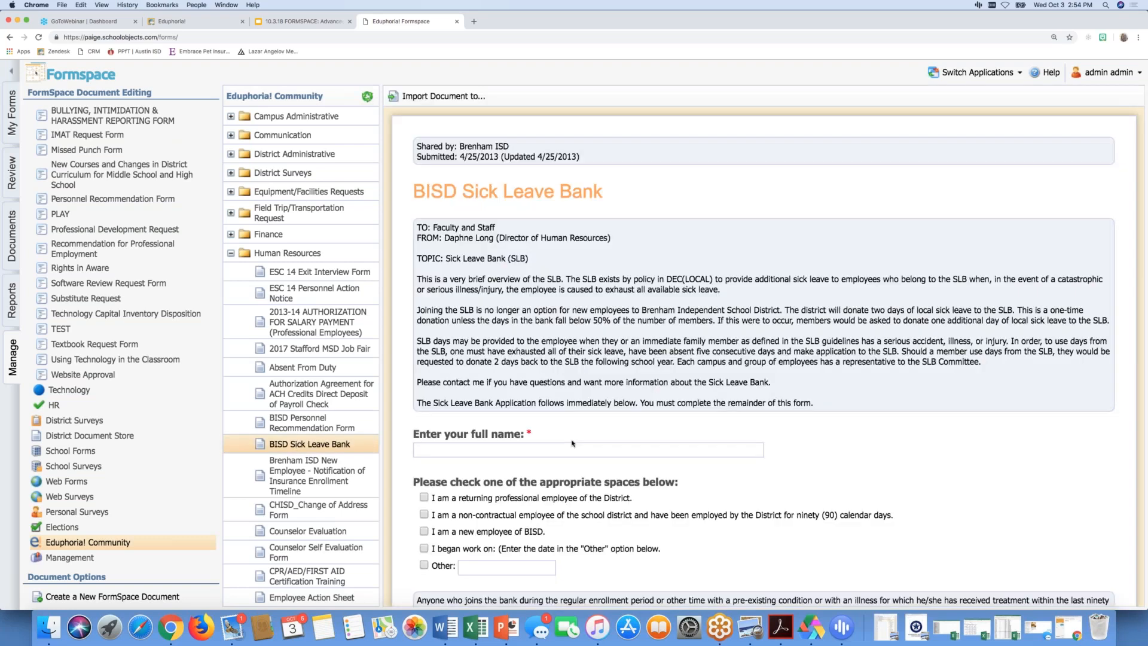
- Examine the BISD Sick Leave Bank form's sharing details, introductory text and questions through to the signature section
{"action": "left_click_drag", "start_coordinate": [460, 147], "coordinate": [526, 146]}
{"action": "scroll", "coordinate": [525, 159], "scroll_direction": "down", "scroll_amount": 2}
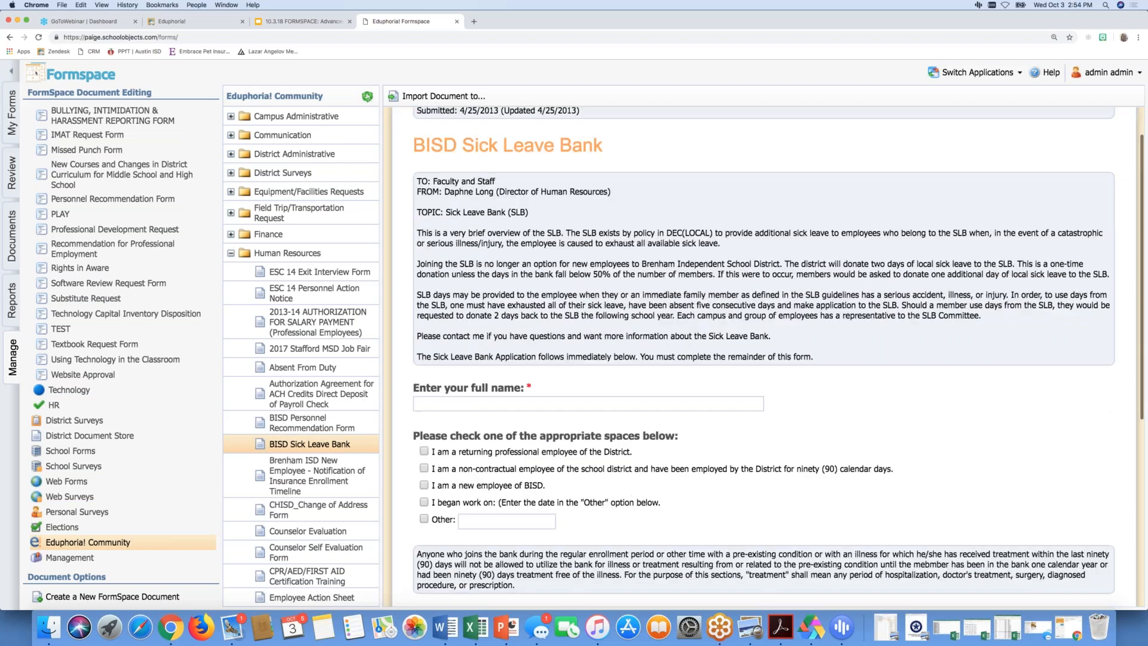
{"action": "scroll", "coordinate": [525, 299], "scroll_direction": "down", "scroll_amount": 5}
{"action": "scroll", "coordinate": [526, 299], "scroll_direction": "up", "scroll_amount": 3}
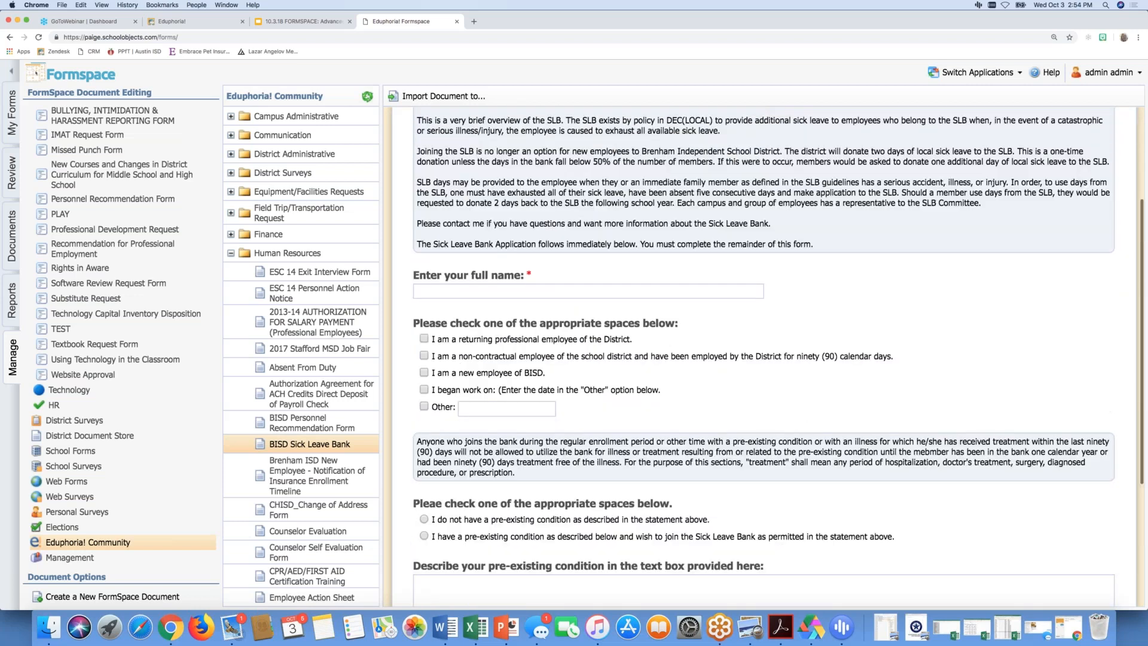
{"action": "scroll", "coordinate": [509, 206], "scroll_direction": "up", "scroll_amount": 2}
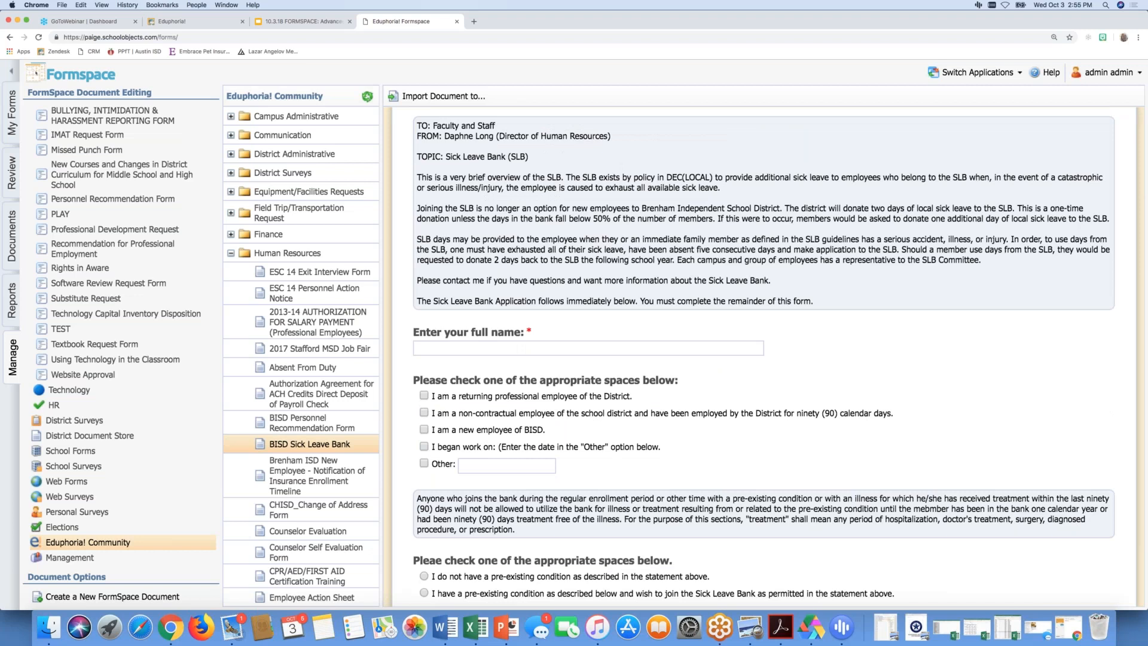
{"action": "triple_click", "coordinate": [637, 304]}
{"action": "left_click", "coordinate": [637, 303], "text": "shift"}
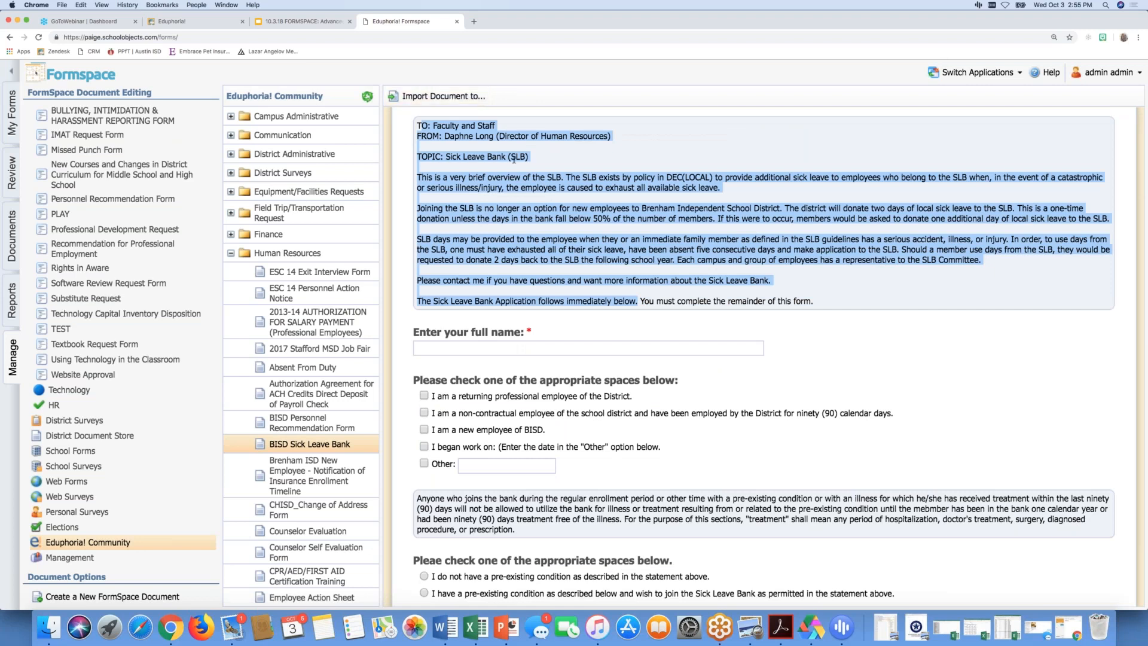
{"action": "left_click", "coordinate": [612, 134]}
{"action": "scroll", "coordinate": [764, 358], "scroll_direction": "down", "scroll_amount": 5}
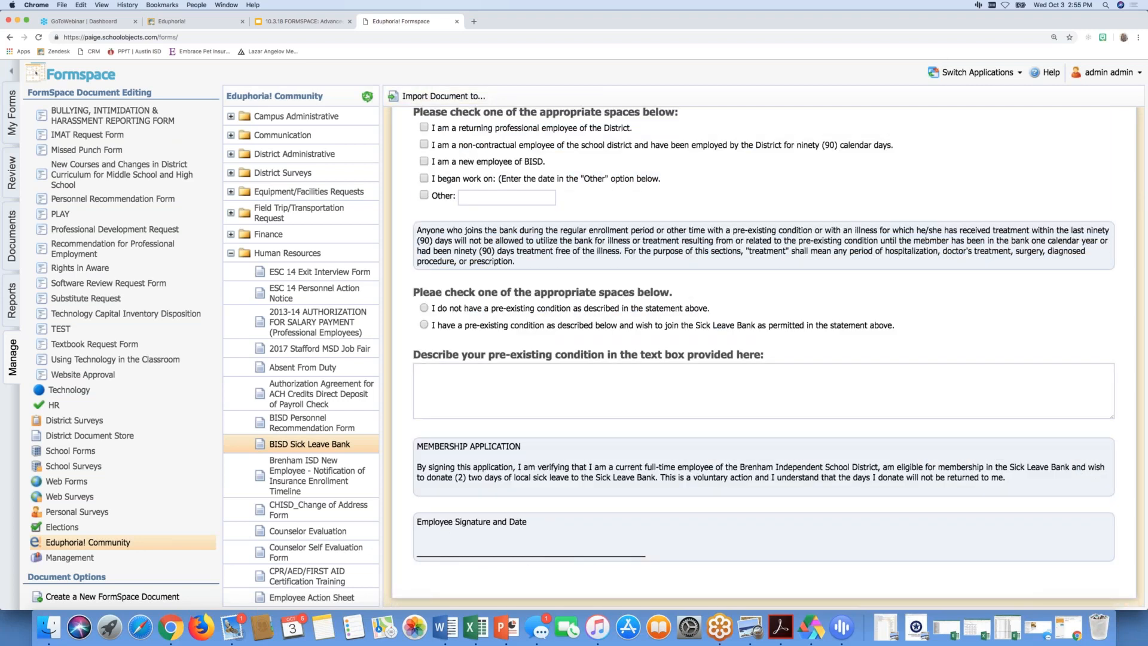
- Import the community's Absent From Duty document into the HR category of District Forms
{"action": "left_click", "coordinate": [305, 368]}
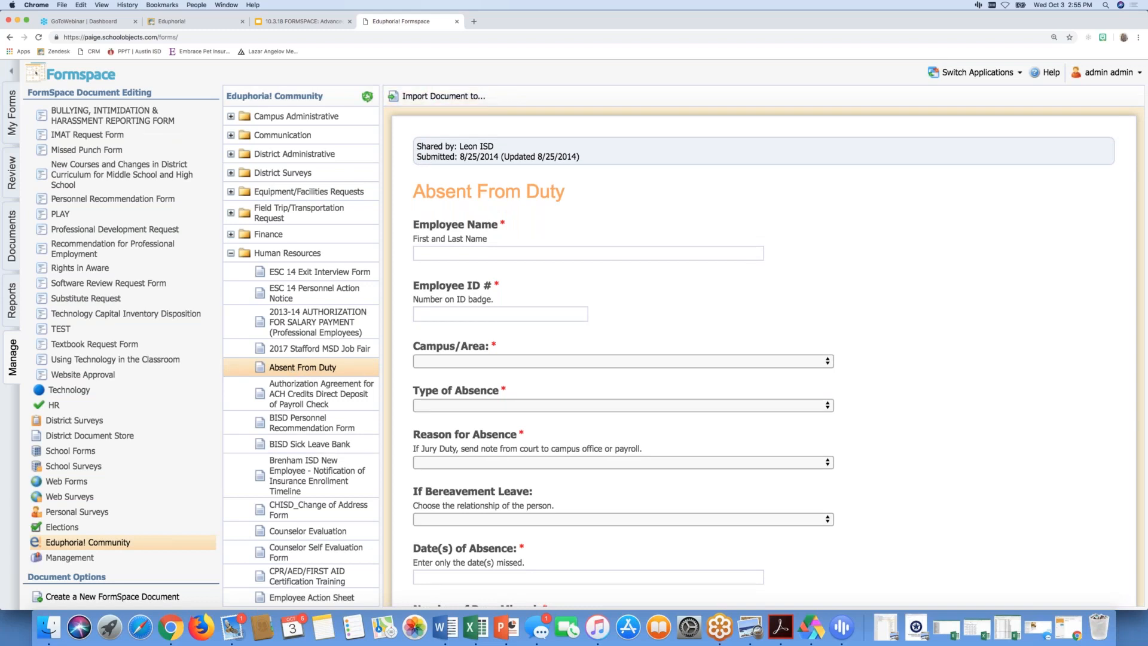
{"action": "left_click", "coordinate": [440, 95]}
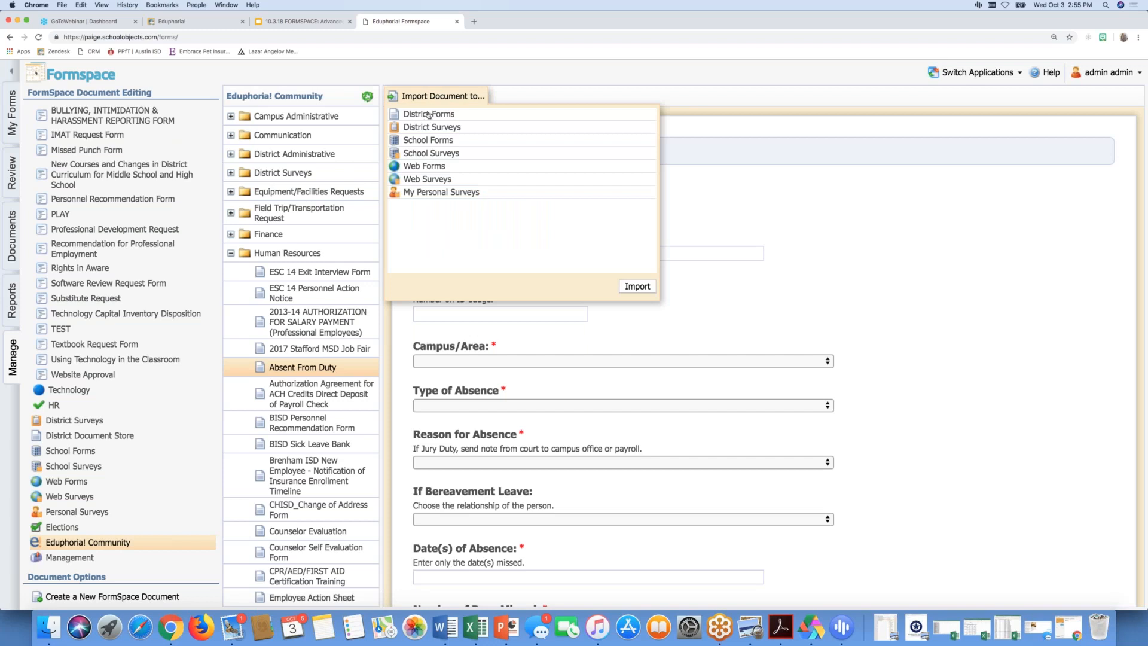
{"action": "left_click", "coordinate": [429, 114]}
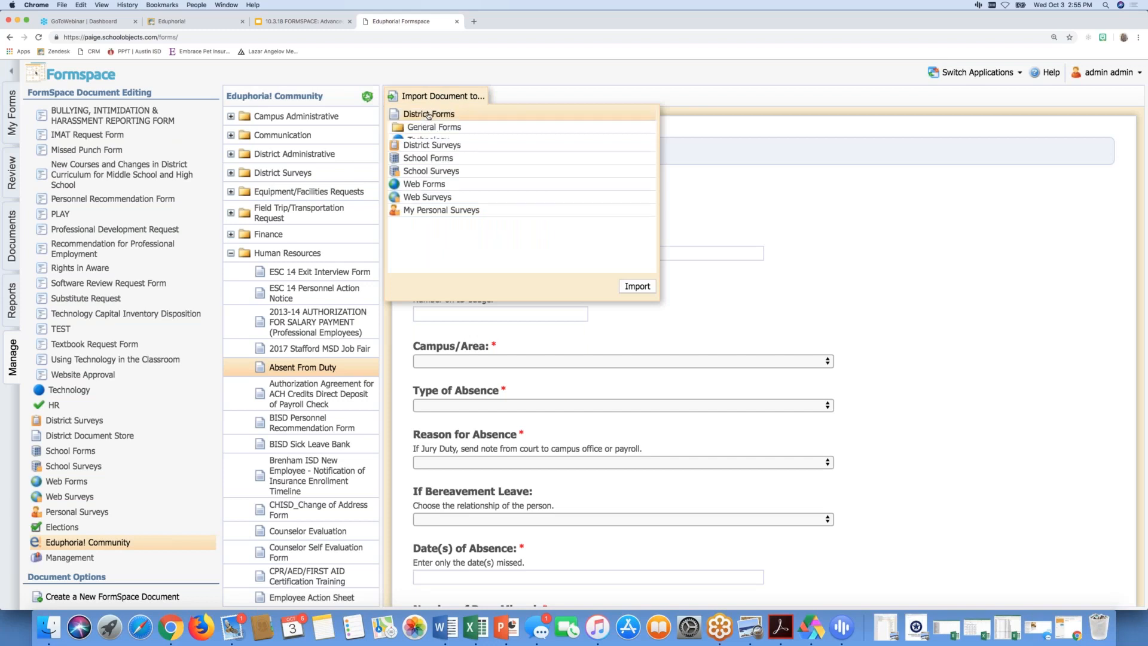
{"action": "left_click", "coordinate": [425, 127]}
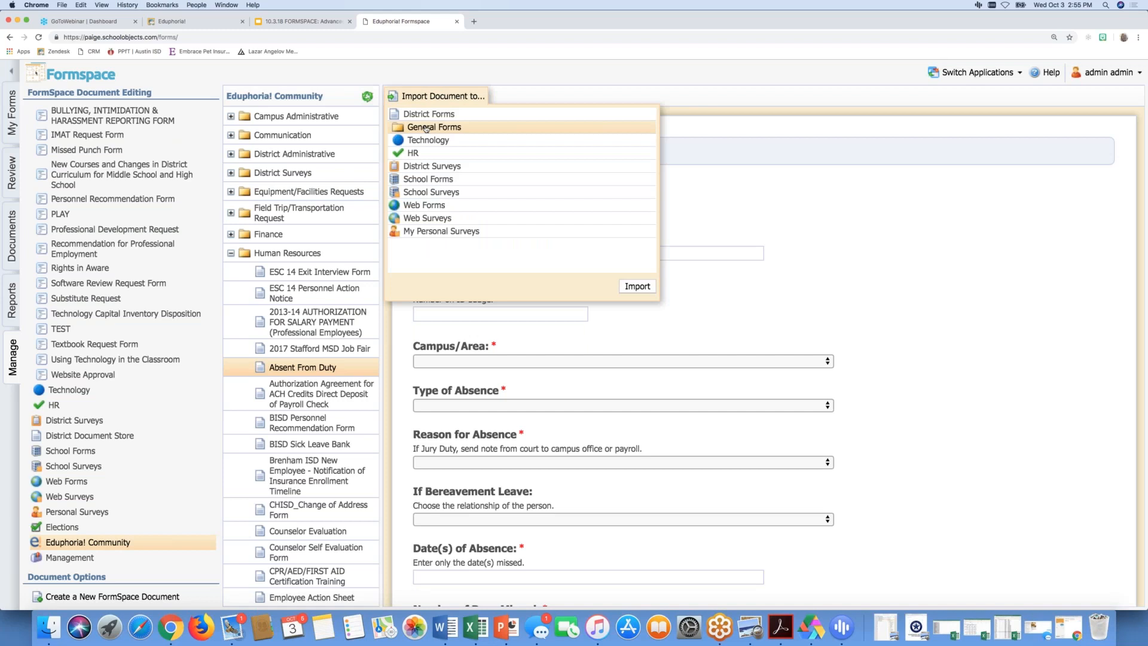
{"action": "left_click", "coordinate": [415, 155]}
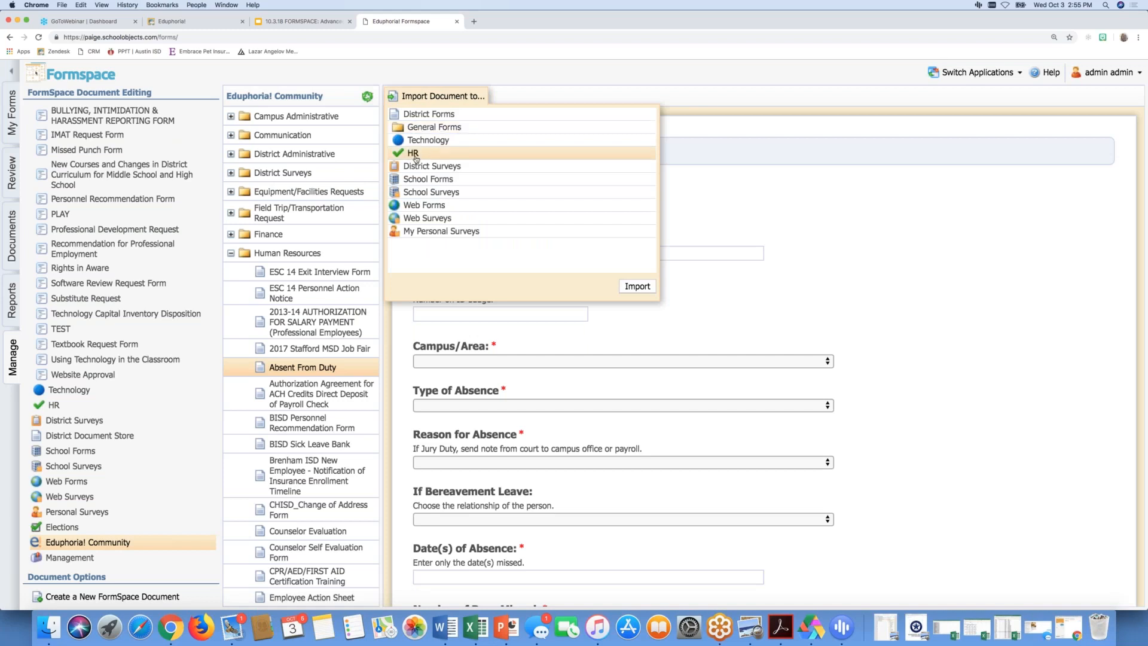
{"action": "left_click", "coordinate": [637, 287]}
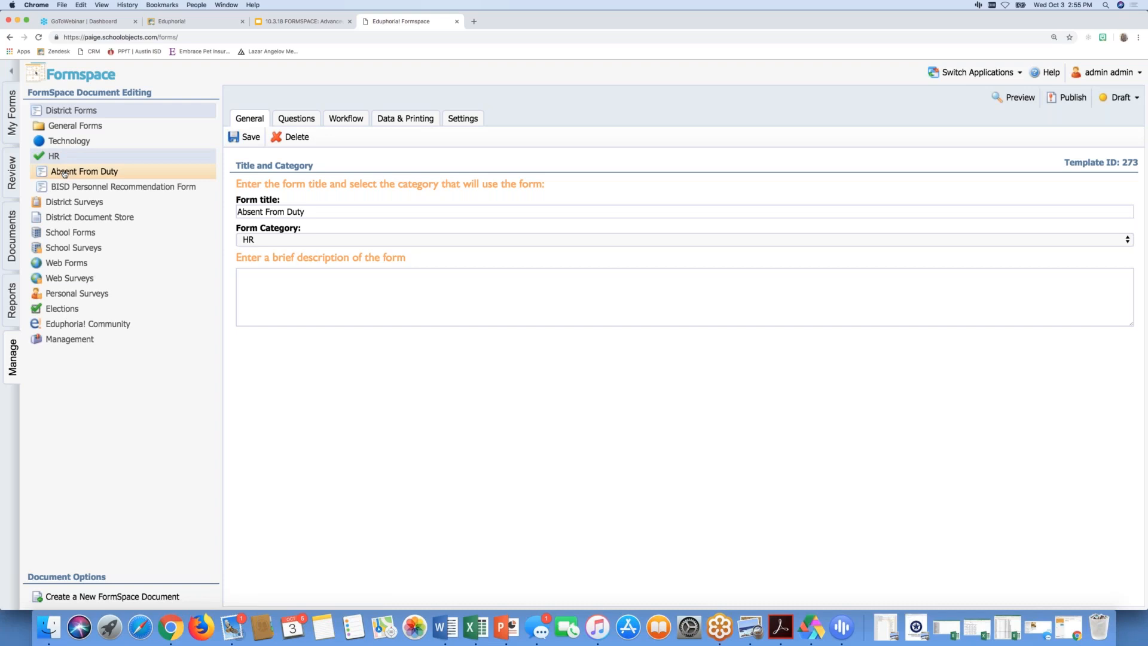
- Compare the School Forms campus folders, including Gold Elementary's forms, with the District Forms categories
{"action": "left_click", "coordinate": [81, 234]}
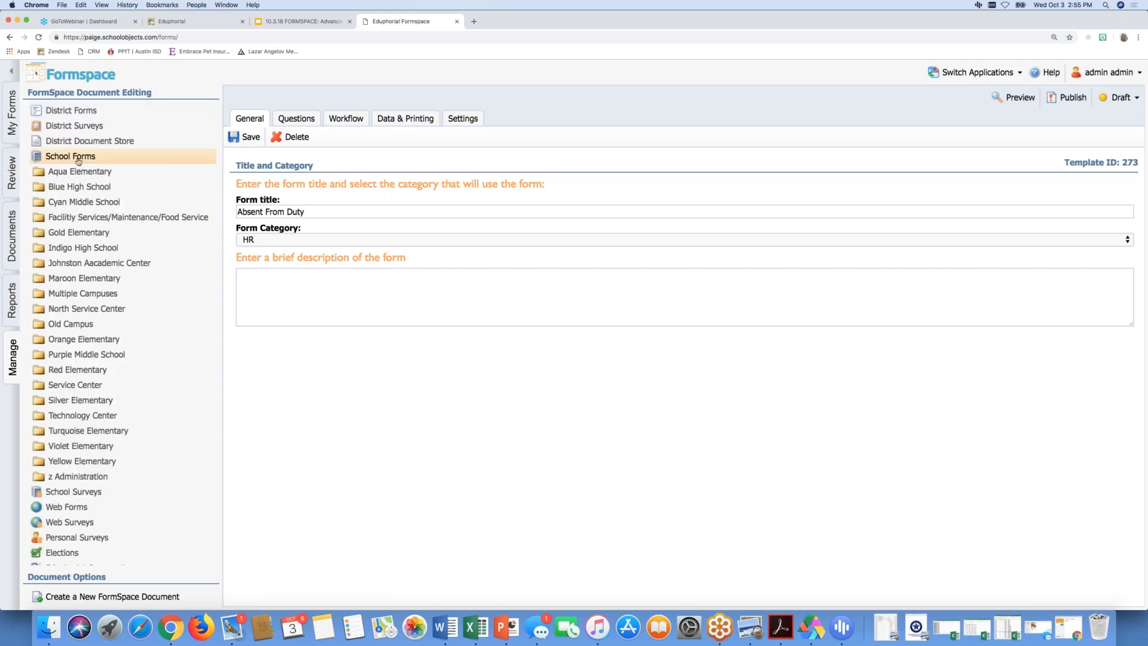
{"action": "left_click", "coordinate": [71, 111]}
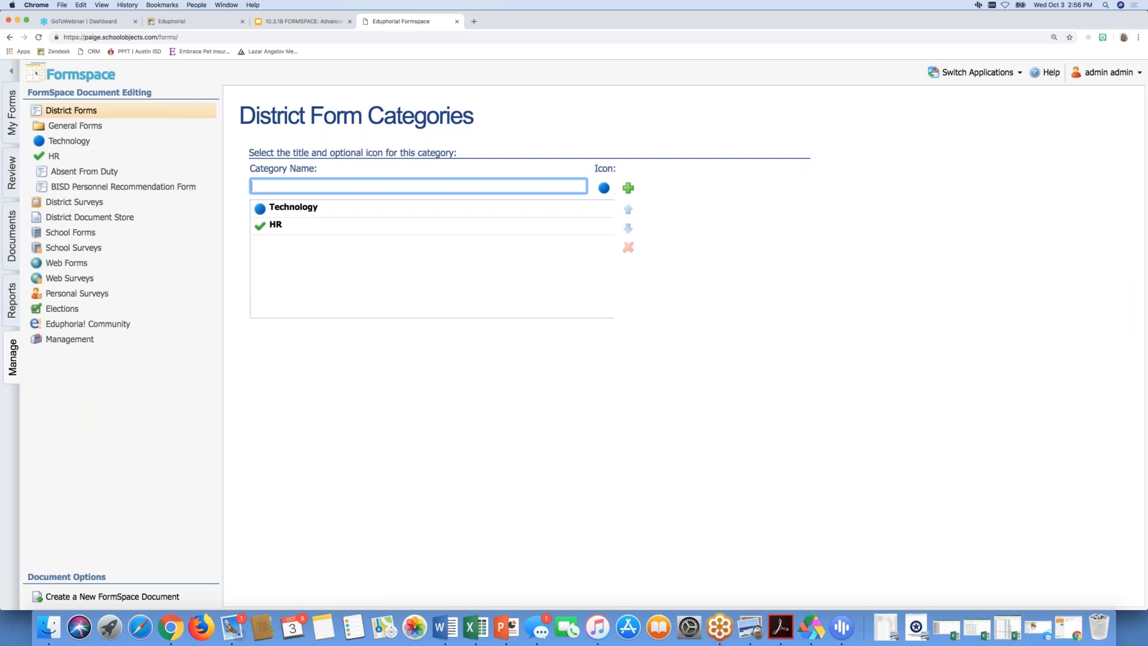
{"action": "left_click", "coordinate": [67, 237]}
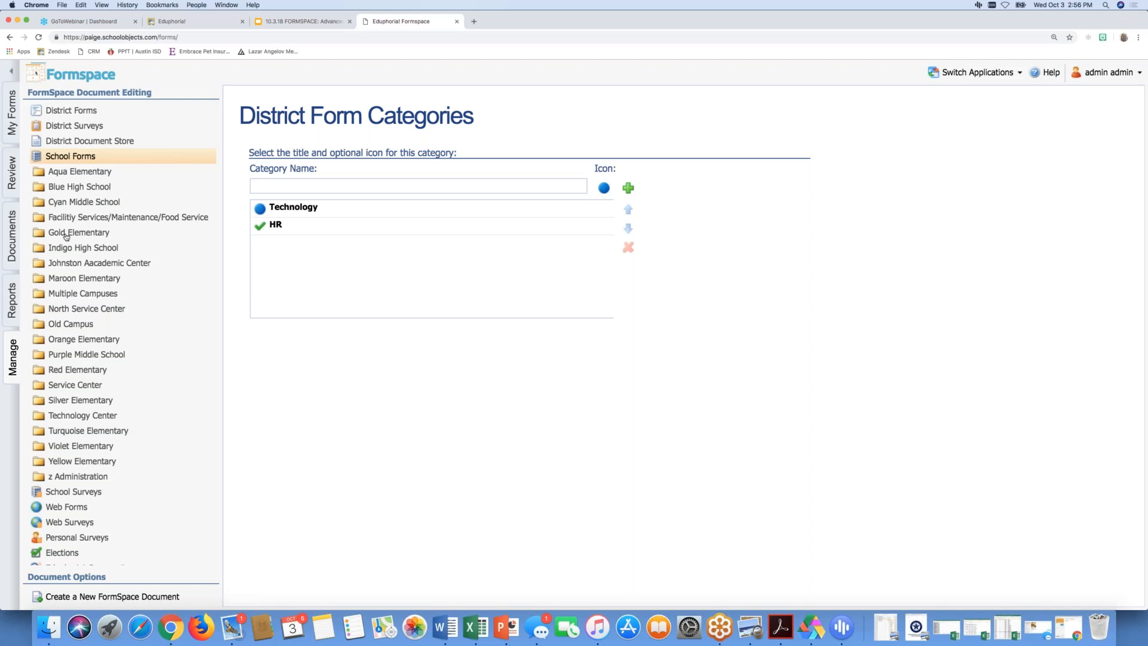
{"action": "left_click", "coordinate": [67, 236]}
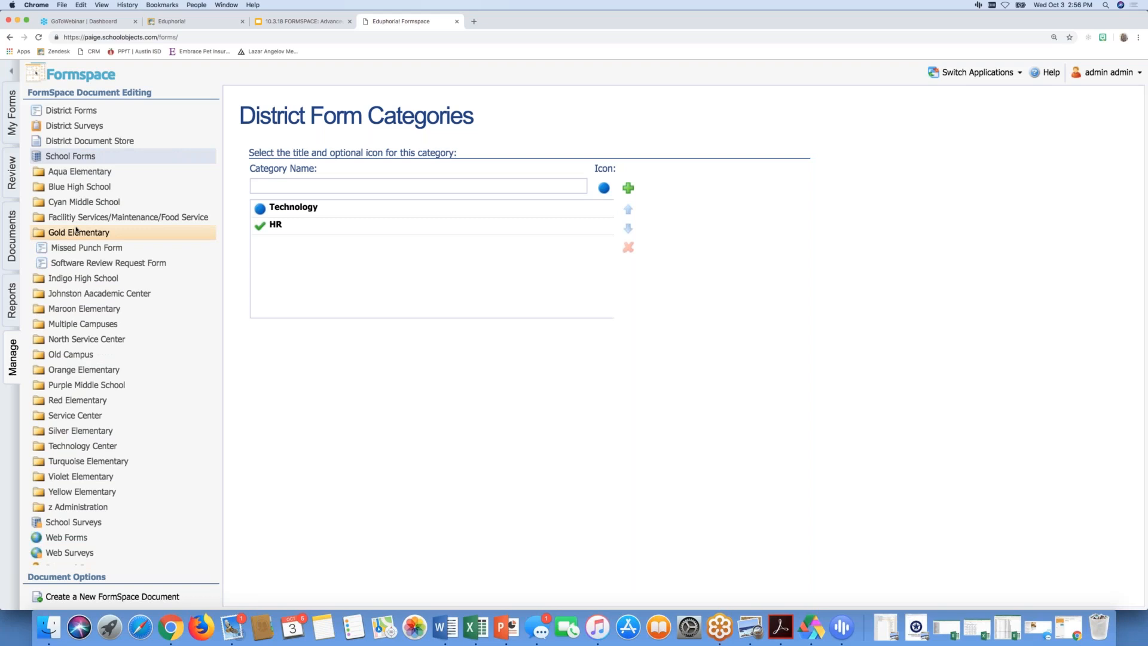
{"action": "left_click", "coordinate": [79, 111]}
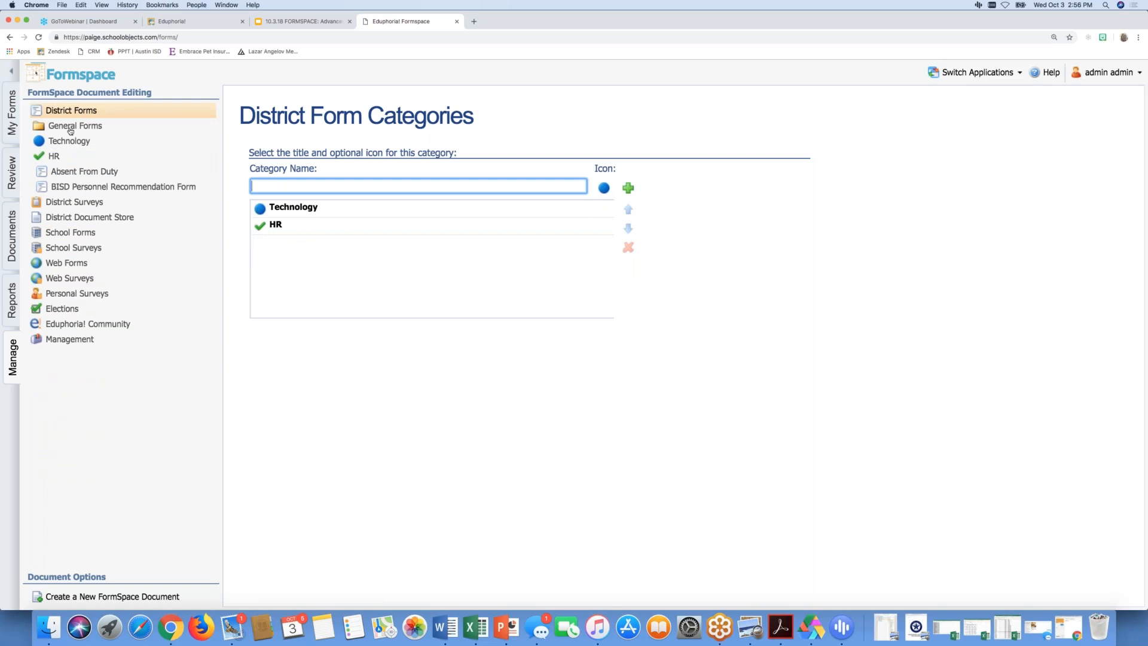
- Open the questions of the PLAY form in General Forms and add a new list question
{"action": "left_click", "coordinate": [70, 126]}
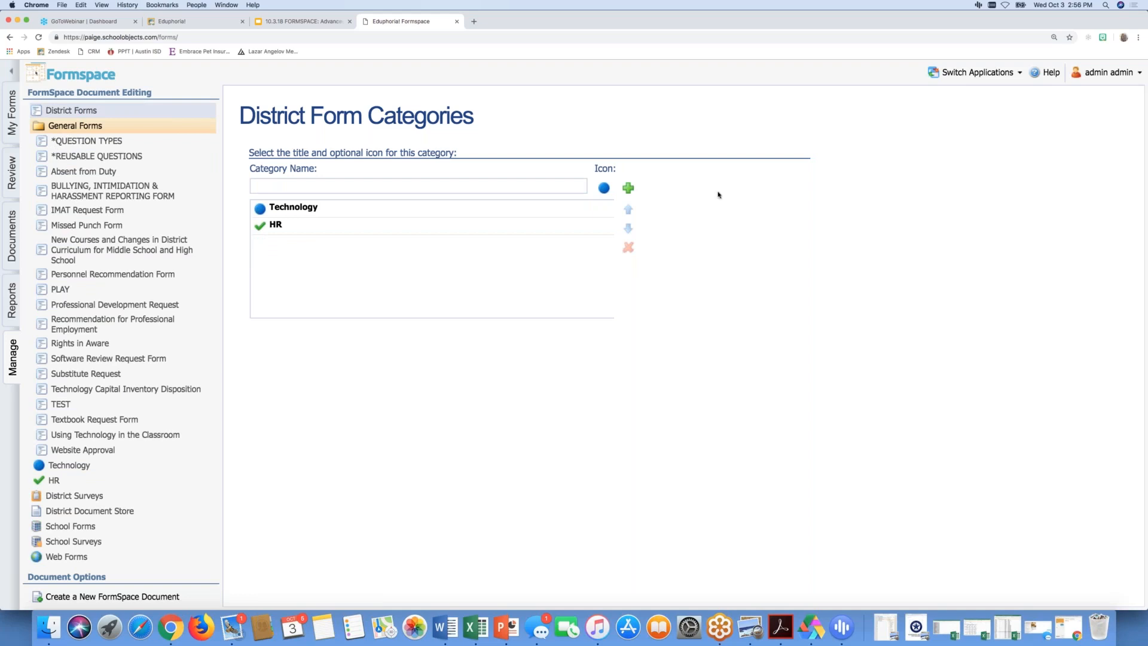
{"action": "left_click", "coordinate": [1139, 202]}
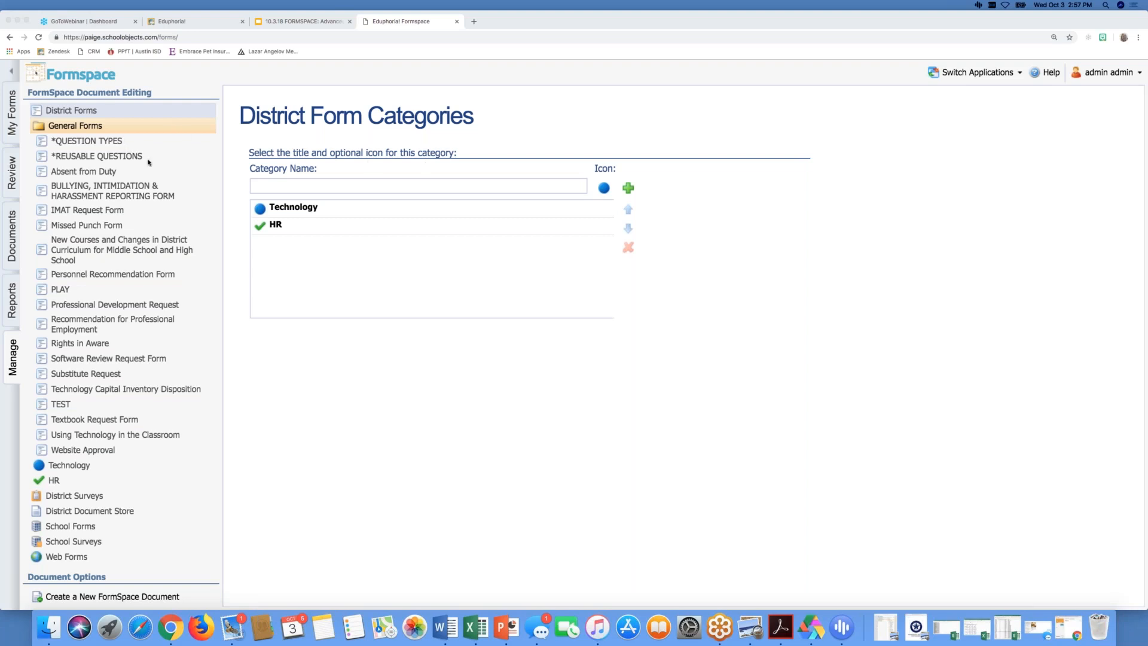
{"action": "left_click", "coordinate": [67, 291]}
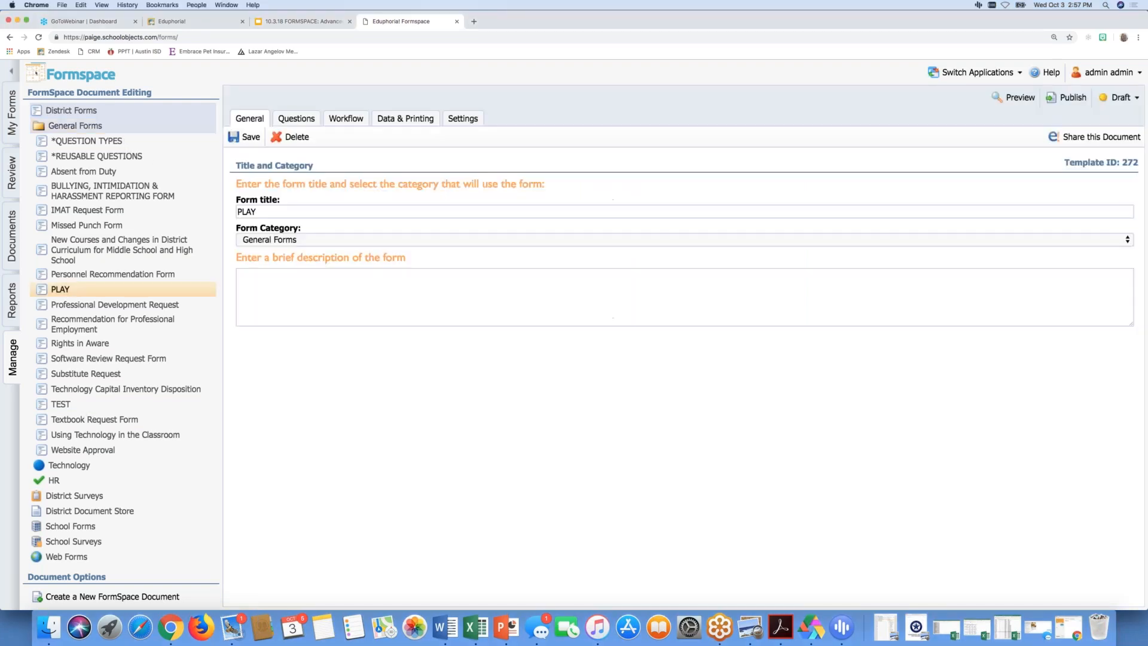
{"action": "left_click", "coordinate": [295, 122]}
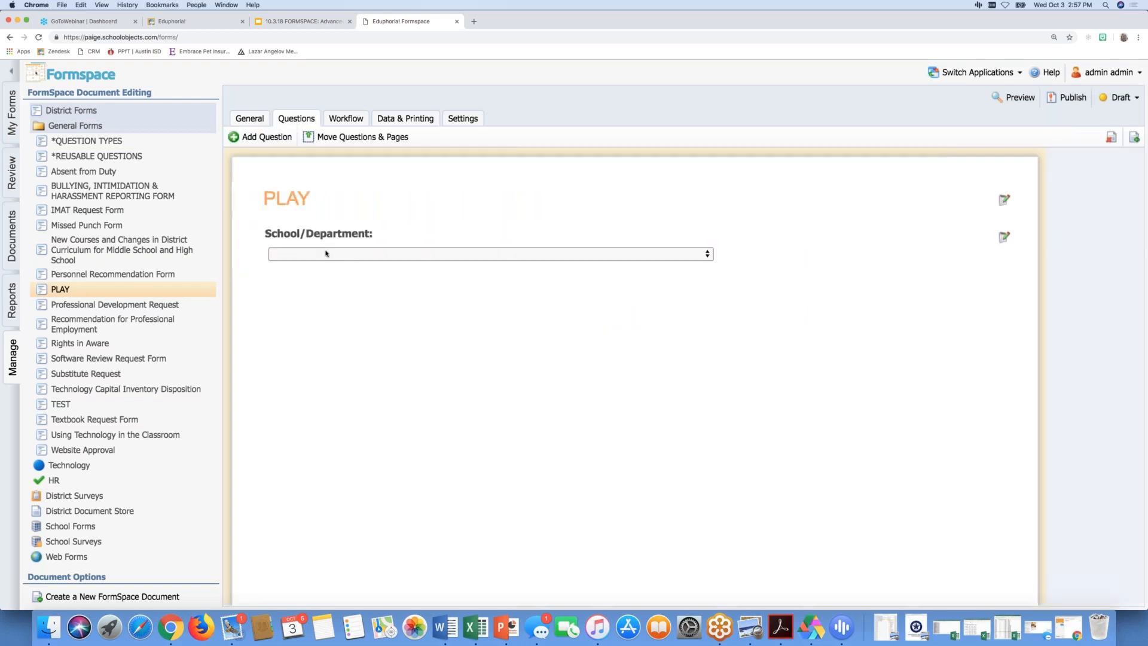
{"action": "left_click", "coordinate": [287, 139]}
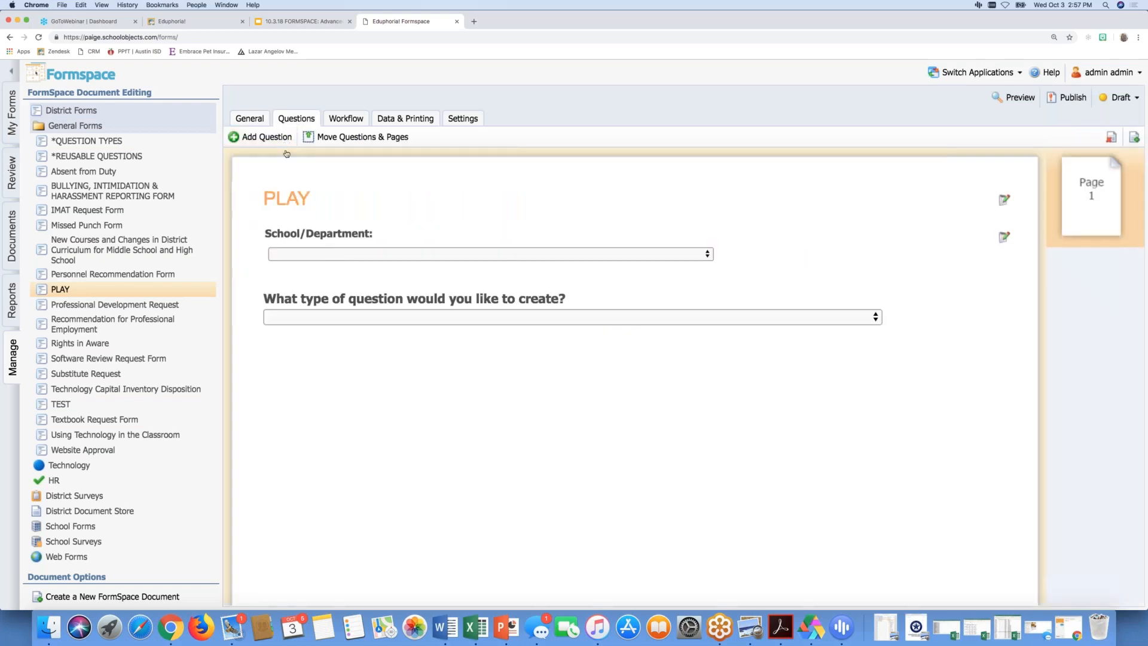
{"action": "left_click", "coordinate": [296, 317]}
{"action": "left_click", "coordinate": [305, 355]}
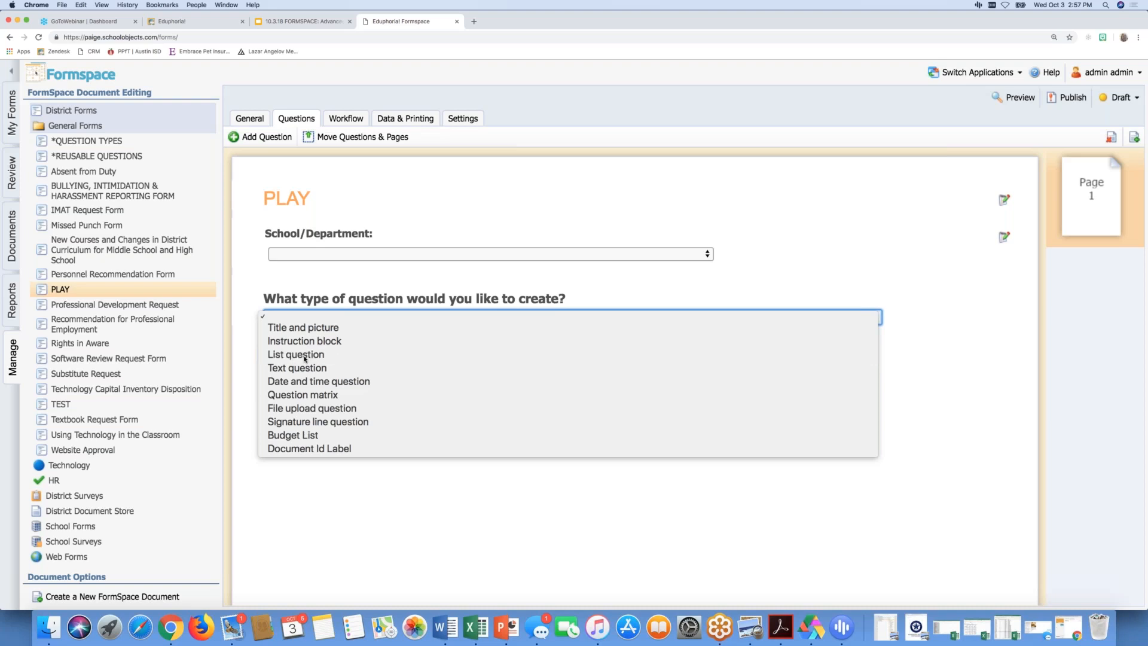
- Replace the first two items of the new list question with YES and NO
{"action": "left_click", "coordinate": [383, 356]}
{"action": "left_click_drag", "start_coordinate": [371, 355], "coordinate": [270, 351]}
{"action": "type", "text": "YES"}
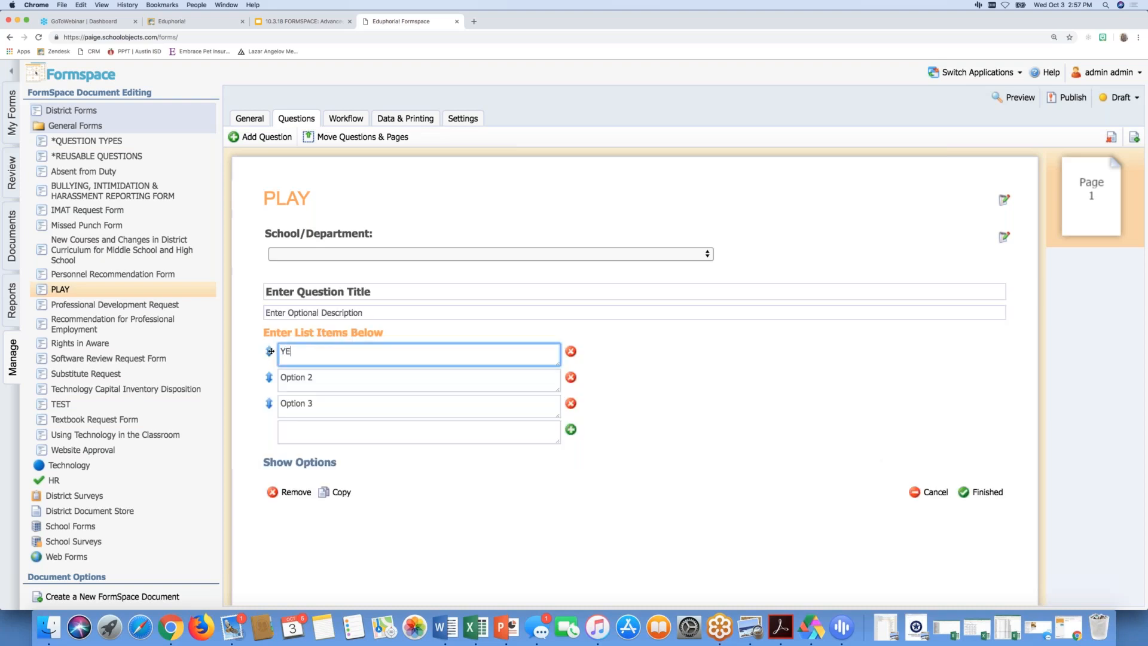
{"action": "left_click", "coordinate": [296, 385]}
{"action": "double_click", "coordinate": [298, 389]}
{"action": "triple_click", "coordinate": [292, 378]}
{"action": "type", "text": "NO"}
- Remove the Option 3 item from the list question and make the question required
{"action": "left_click", "coordinate": [571, 404]}
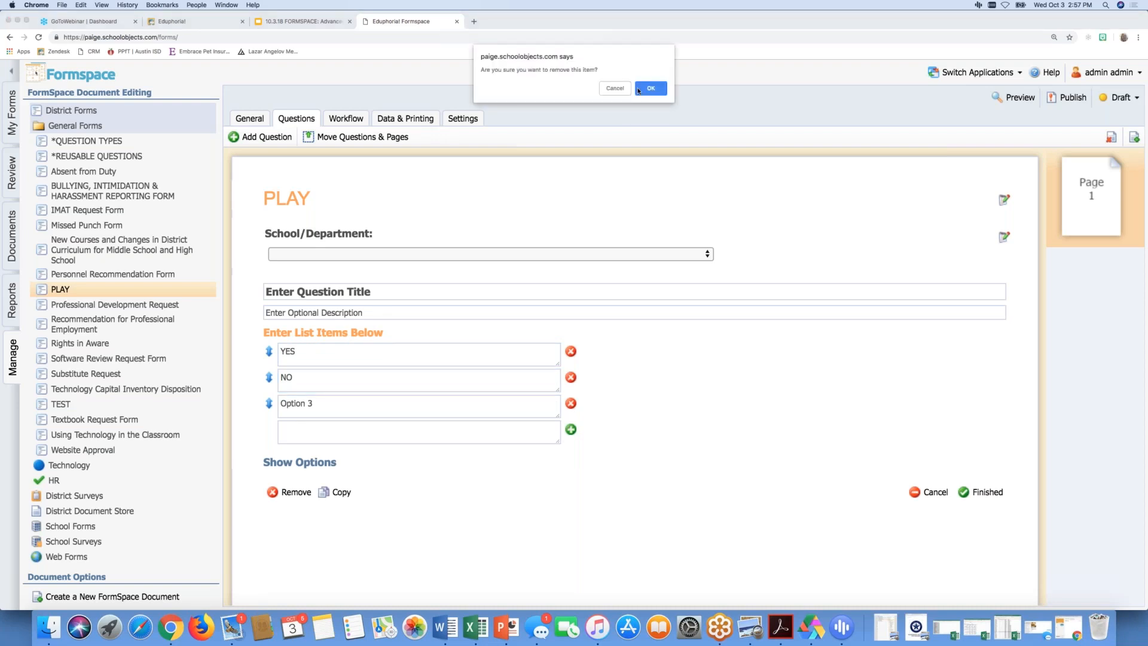
{"action": "left_click", "coordinate": [641, 89]}
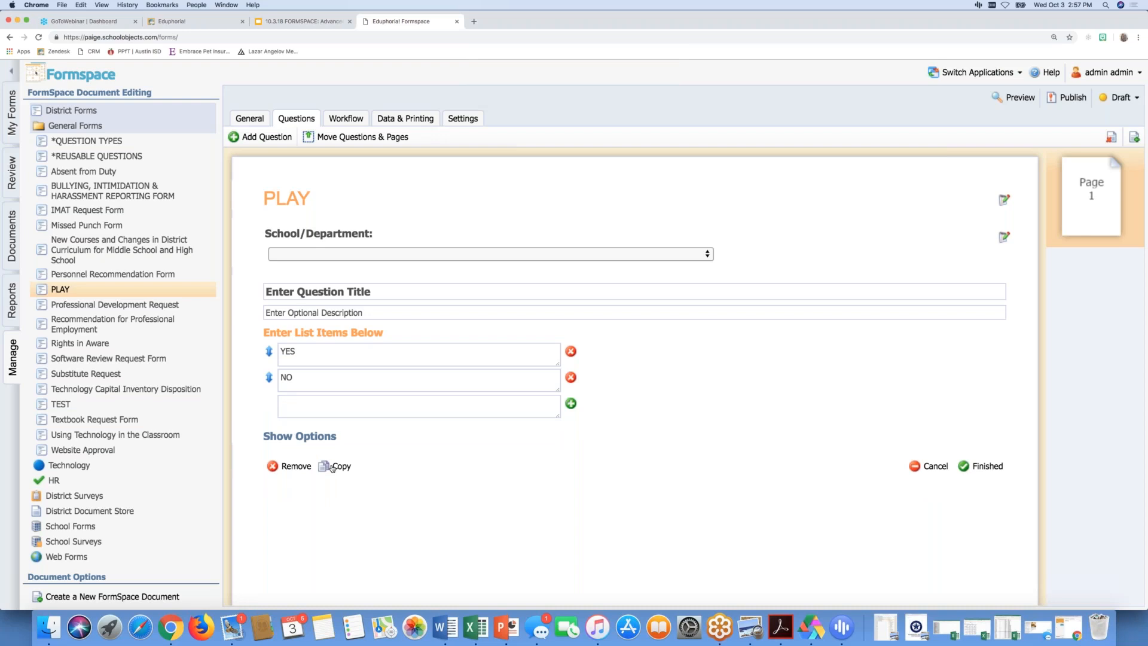
{"action": "left_click", "coordinate": [300, 436]}
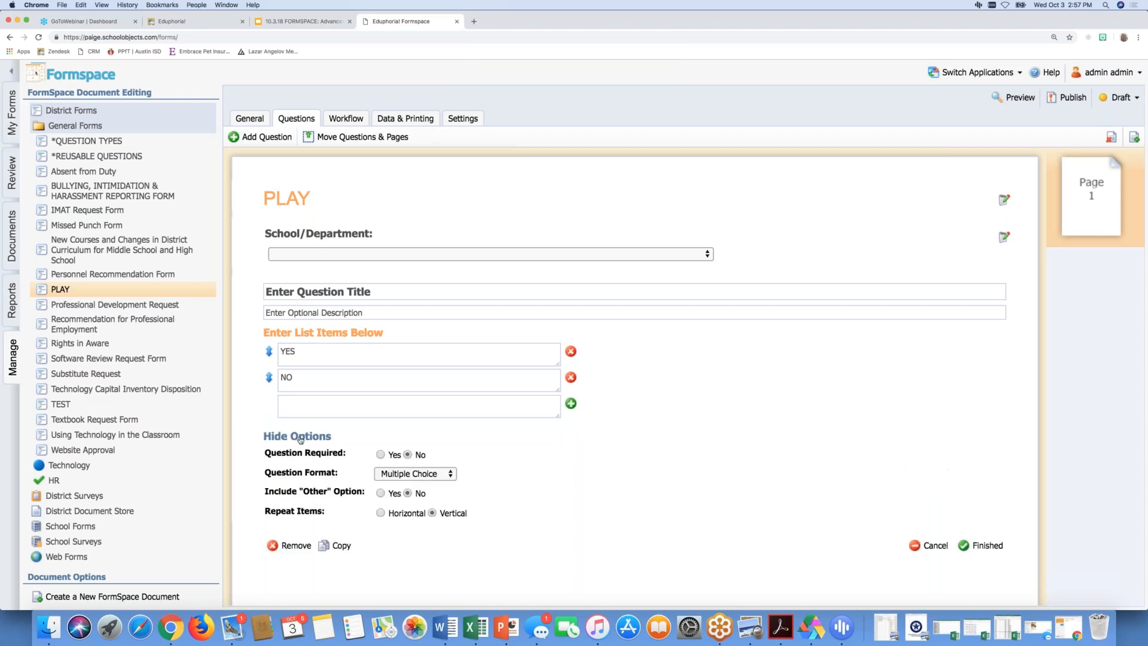
{"action": "left_click", "coordinate": [380, 455]}
- Replace the first list item with "Please Select your answer" and add YES as a new item at the end of the list
{"action": "double_click", "coordinate": [317, 349]}
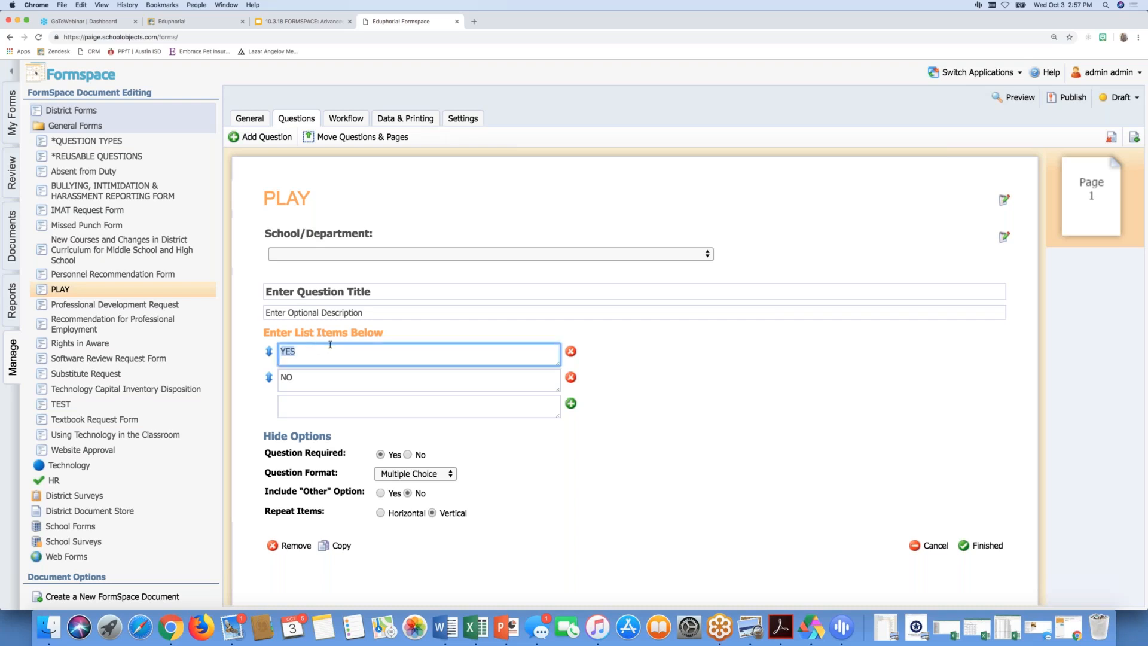
{"action": "type", "text": "Please Select your answer"}
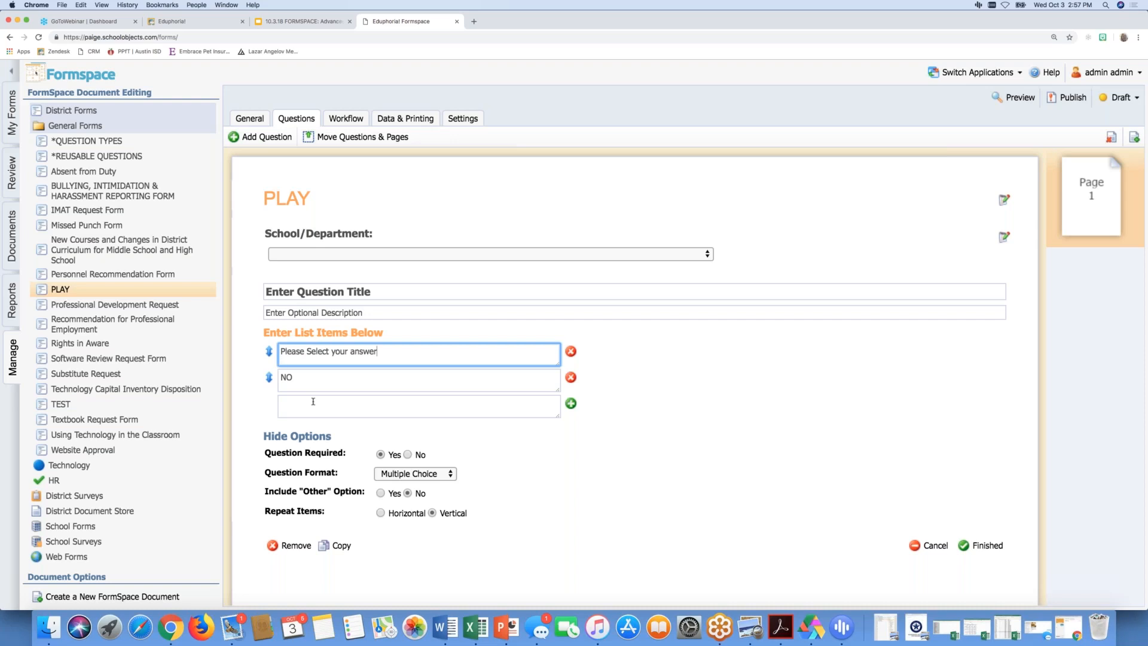
{"action": "left_click", "coordinate": [571, 405]}
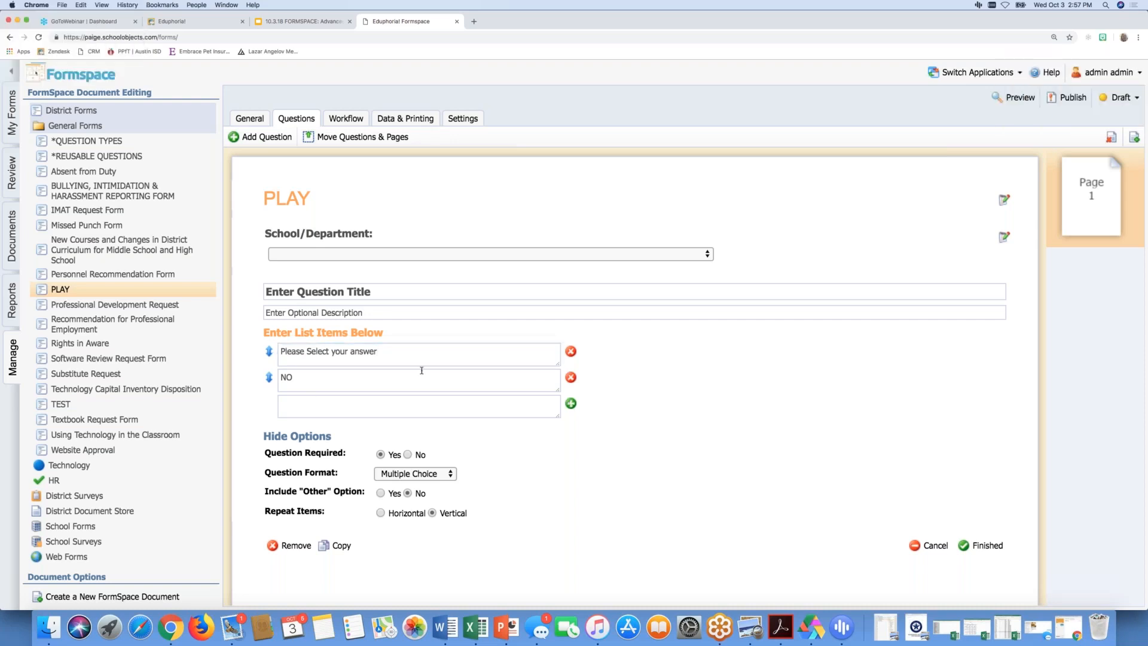
{"action": "left_click", "coordinate": [299, 406]}
{"action": "type", "text": "YES"}
{"action": "left_click", "coordinate": [571, 405]}
{"action": "left_click", "coordinate": [572, 405]}
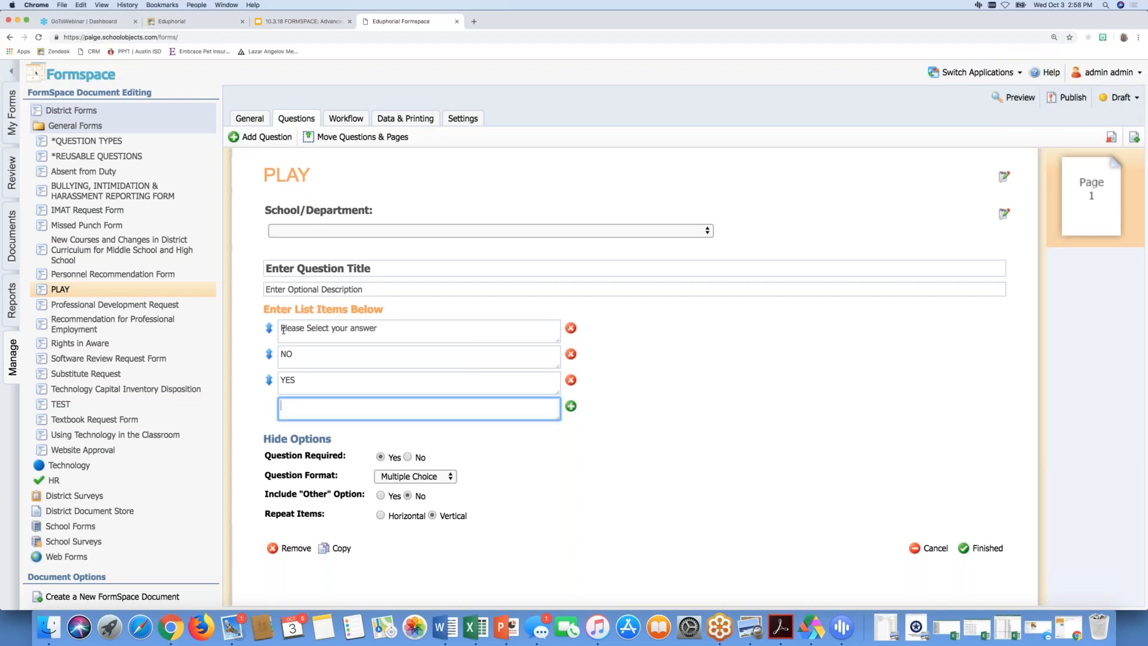
{"action": "left_click_drag", "start_coordinate": [281, 328], "coordinate": [378, 335]}
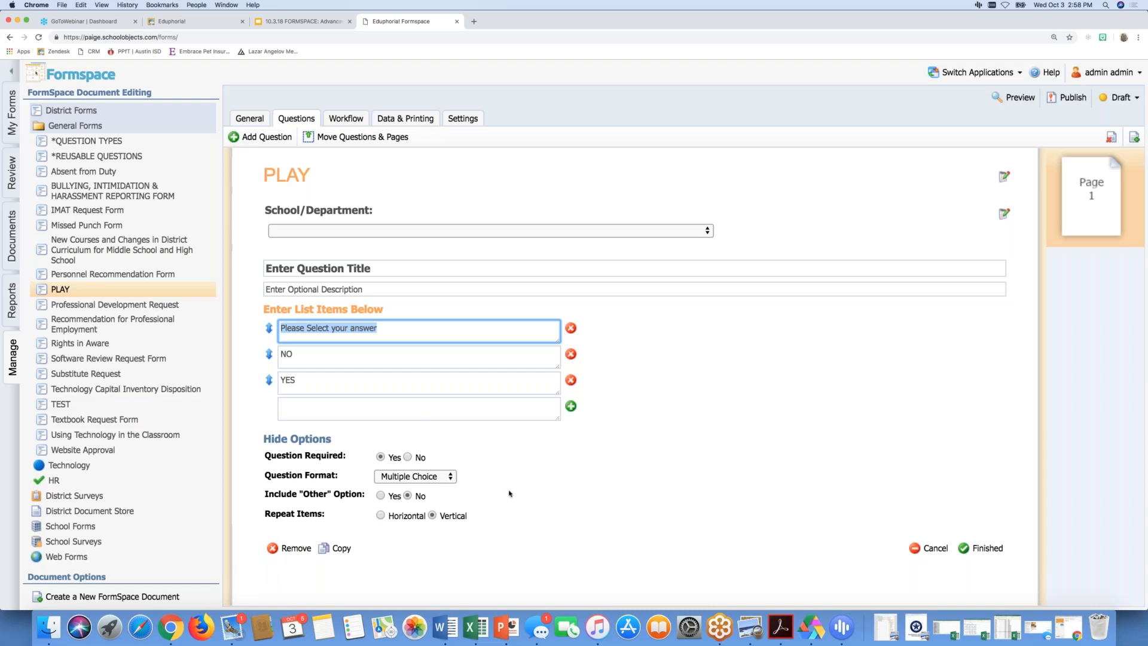
{"action": "scroll", "coordinate": [509, 493], "scroll_direction": "down", "scroll_amount": 2}
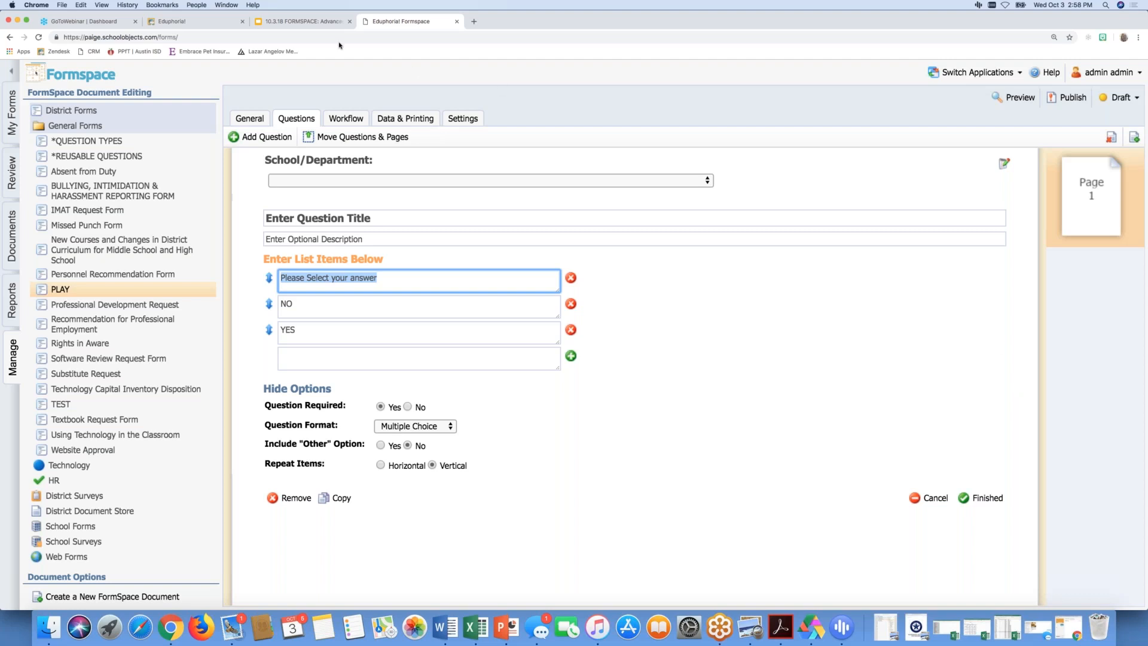
- Switch to the Eduphoria help center and open the Miscellaneous Webinars article under Training & Webinars
{"action": "left_click", "coordinate": [179, 21]}
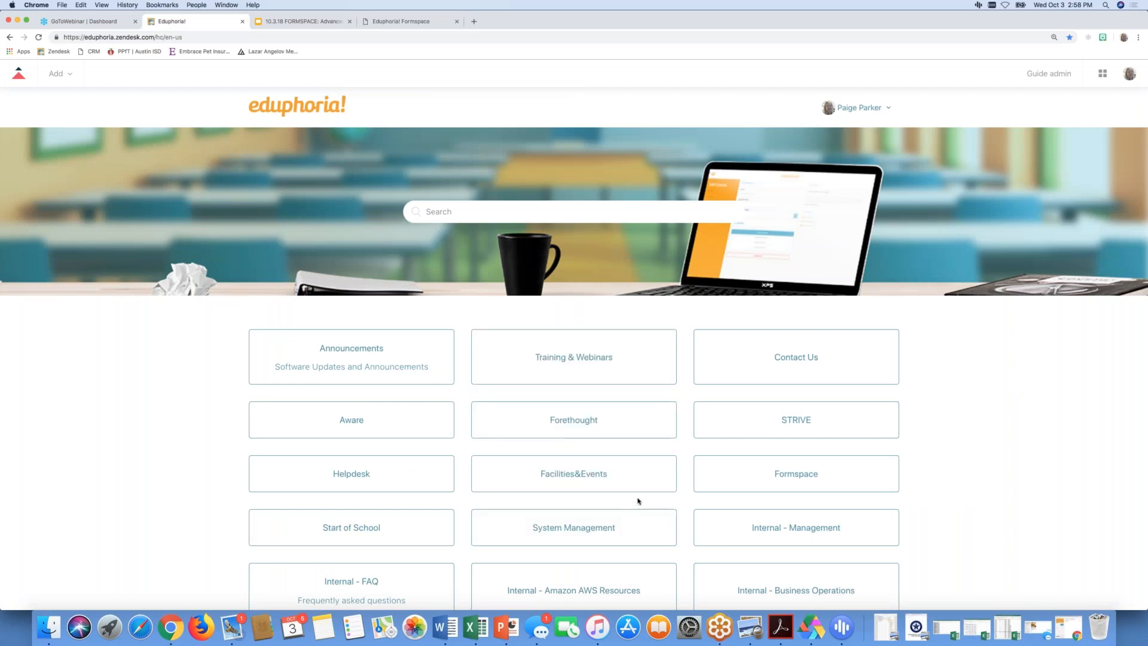
{"action": "left_click", "coordinate": [574, 357]}
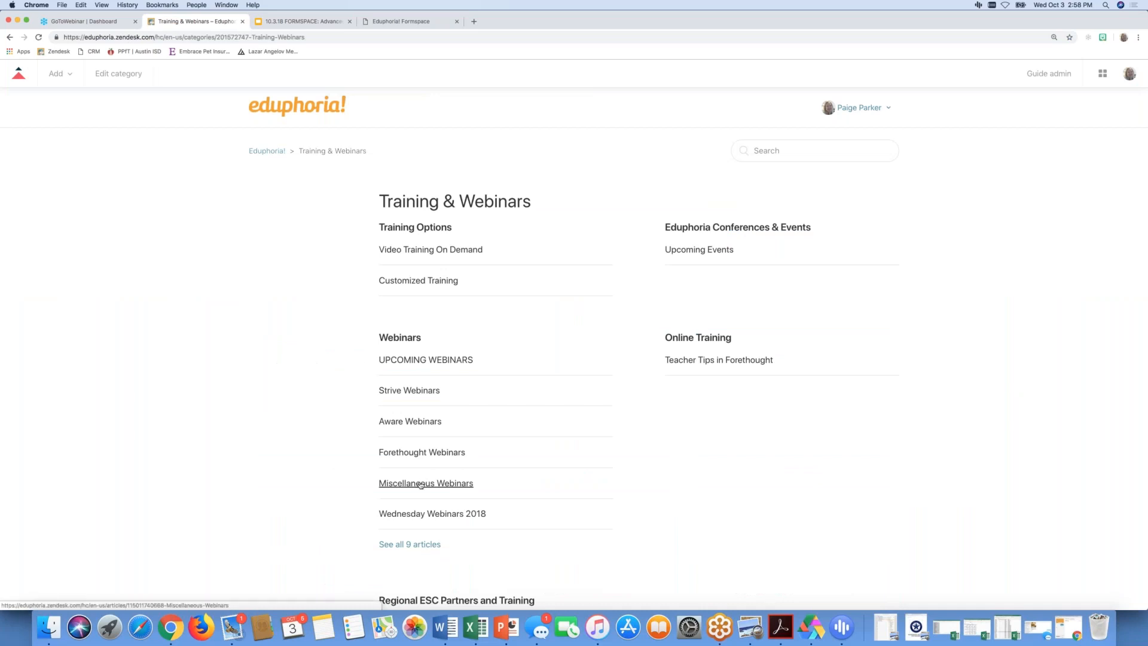
{"action": "left_click", "coordinate": [421, 484]}
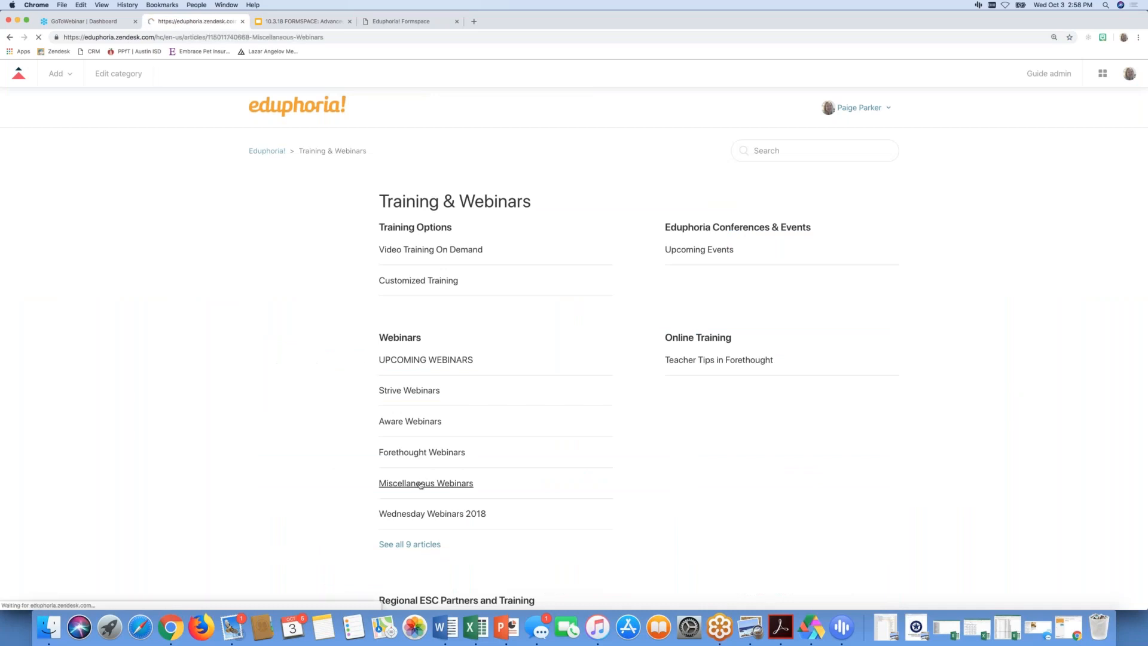